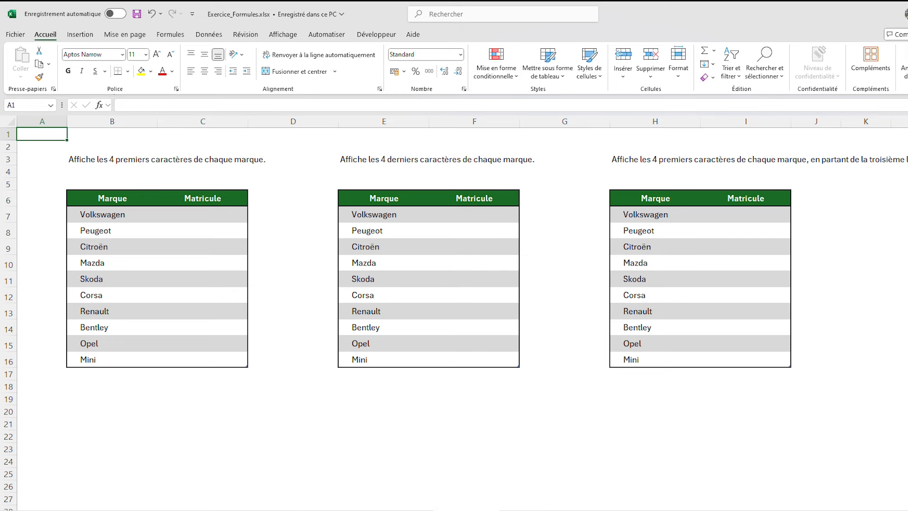
# Browse the workbook's exercise sheets and open the one with the Récolteur, Fruit and Quantité table
pyautogui.hotkey('ctrl', 'pagedown')
pyautogui.hotkey('ctrl', 'pagedown')
pyautogui.hotkey('ctrl', 'pagedown')
pyautogui.hotkey('ctrl', 'pagedown')
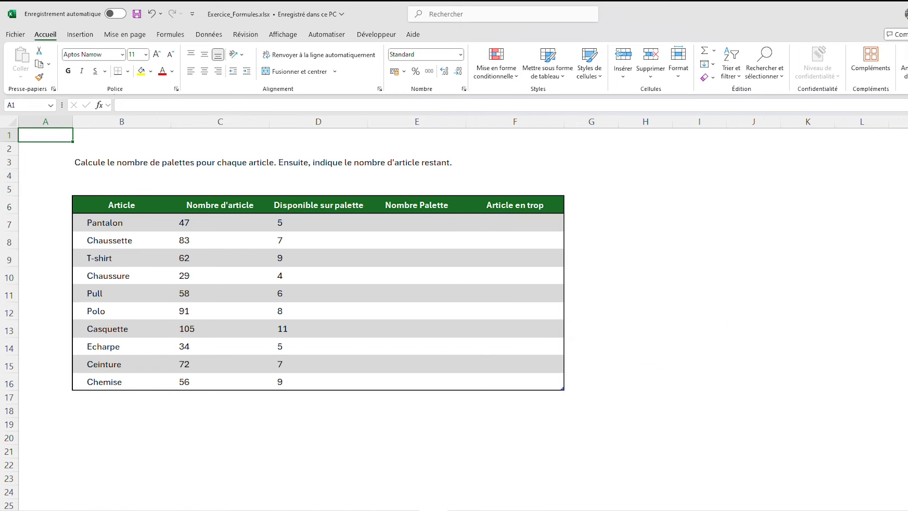
pyautogui.click(471, 510)
pyautogui.click(75, 510)
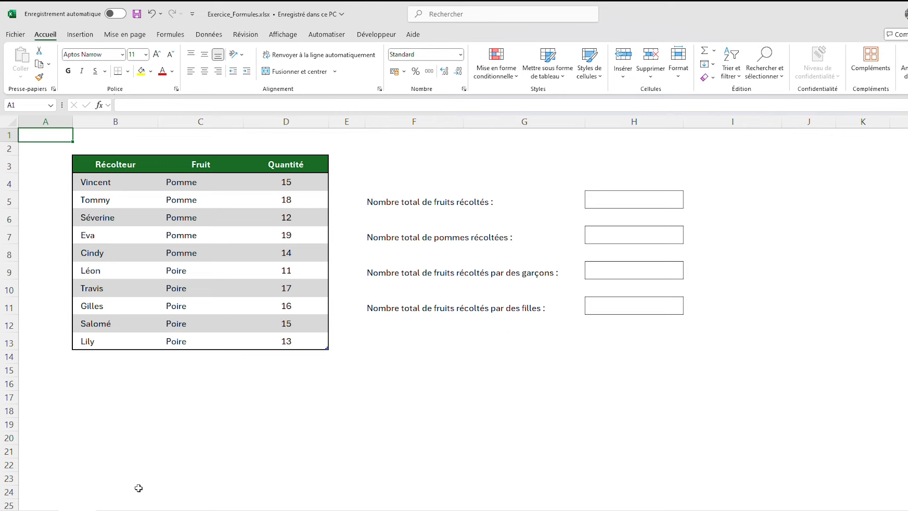
# Examine the harvest table's Récolteur, Fruit and Quantité columns and the questions about harvest totals beside it
pyautogui.moveTo(411, 203); pyautogui.dragTo(420, 312)
pyautogui.click(417, 355)
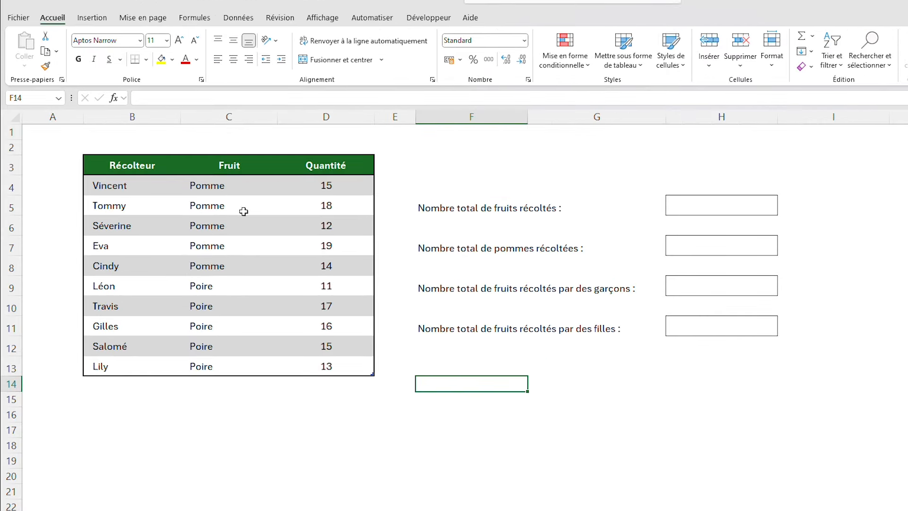
pyautogui.click(156, 170)
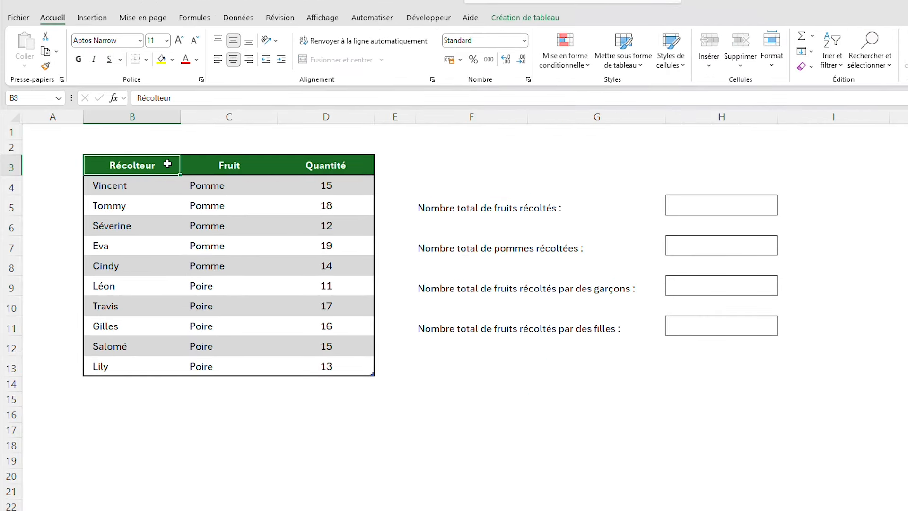
pyautogui.moveTo(163, 185); pyautogui.dragTo(142, 361)
pyautogui.click(137, 227)
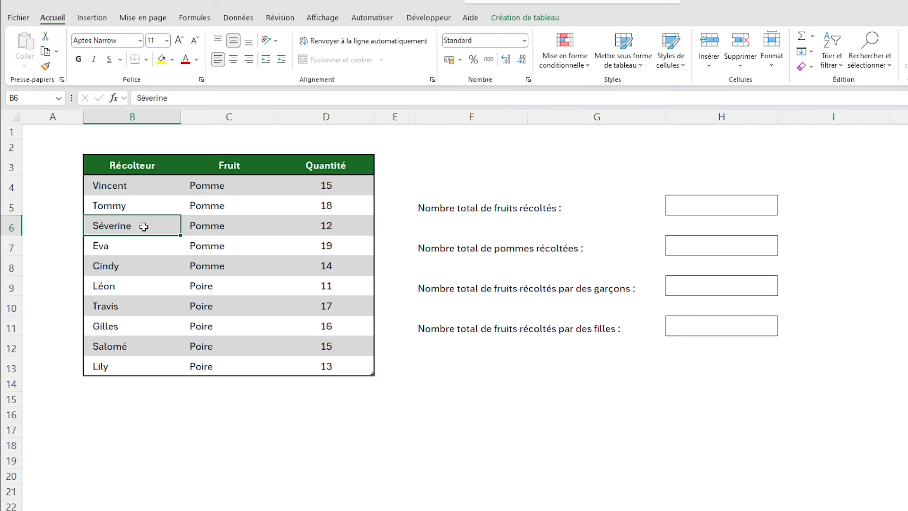
pyautogui.click(253, 180)
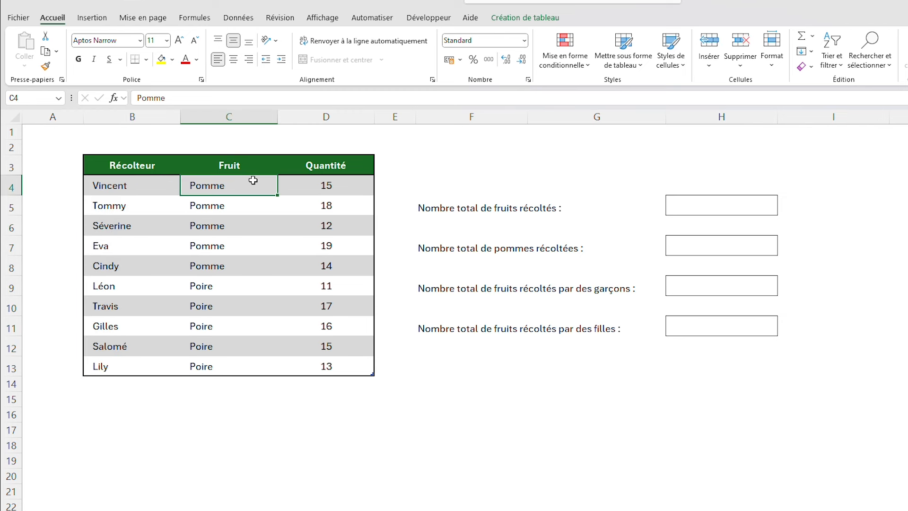
pyautogui.click(264, 293)
pyautogui.click(348, 188)
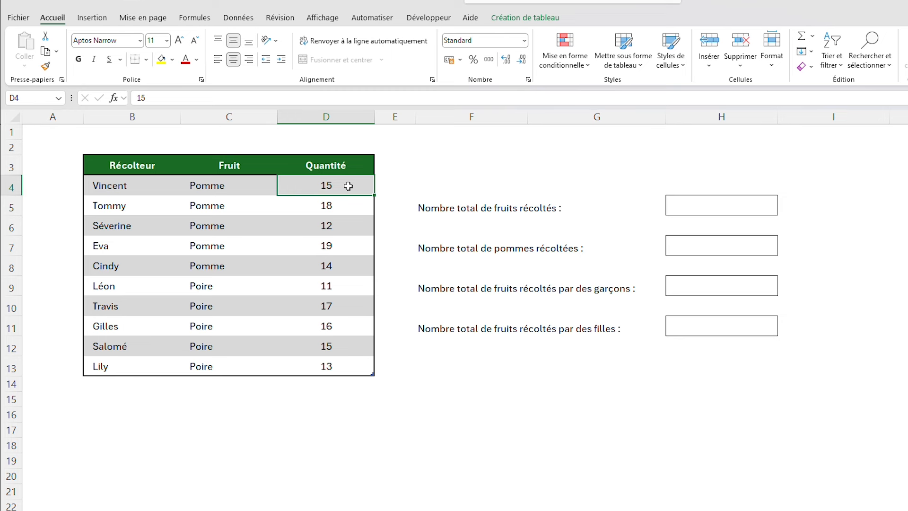
pyautogui.click(436, 212)
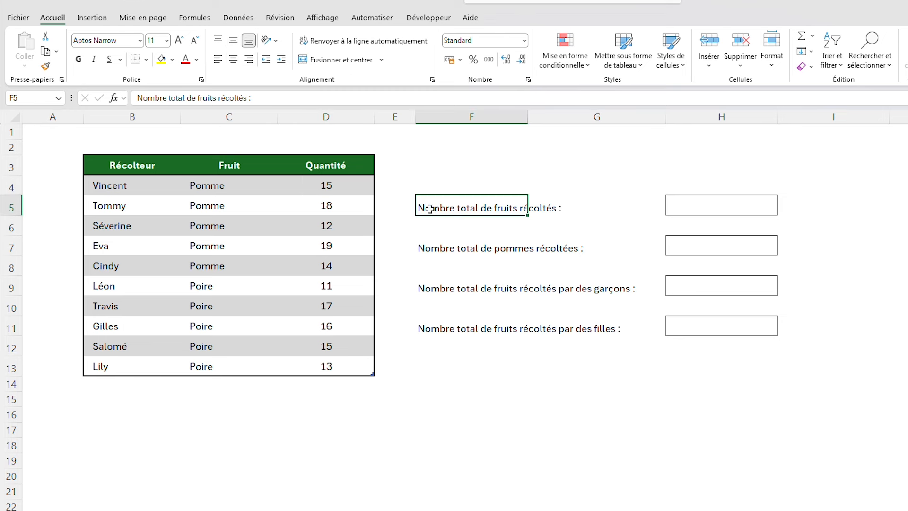
pyautogui.click(485, 232)
# Begin a SOMME formula in H5 for the total number of fruits harvested
pyautogui.click(695, 209)
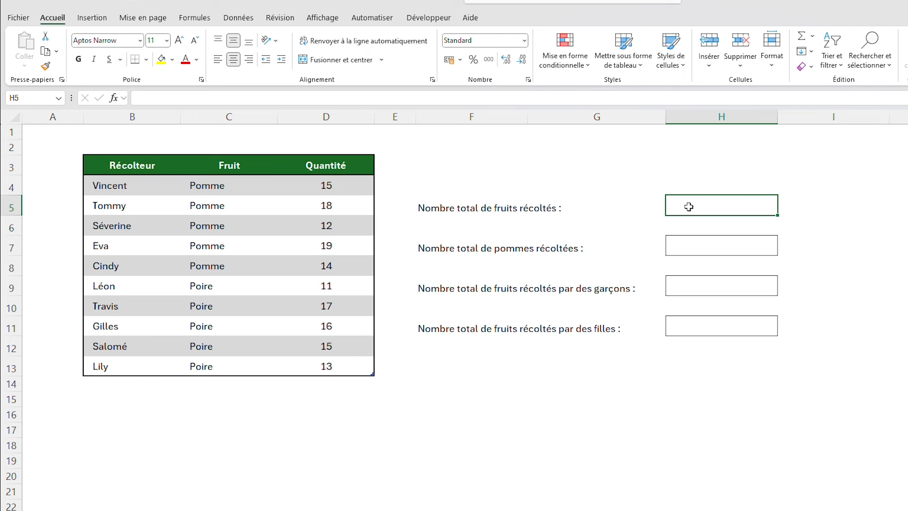
pyautogui.write('=')
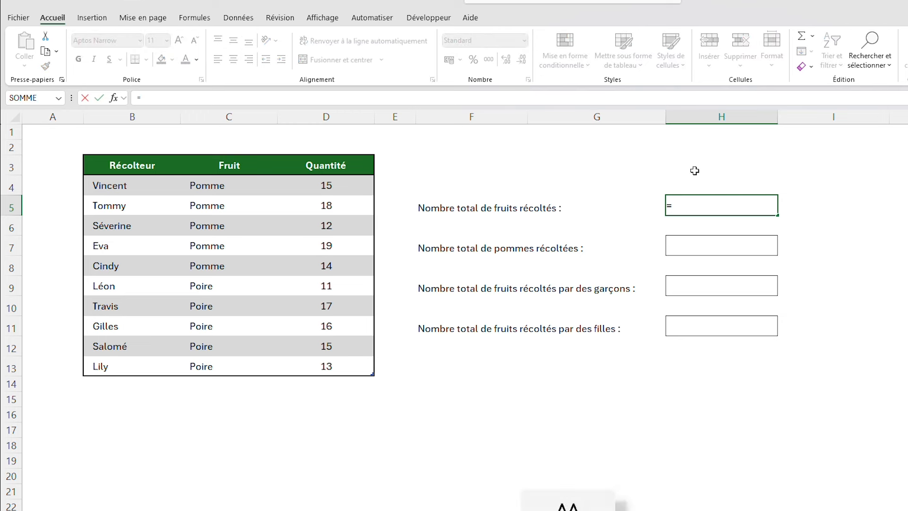
pyautogui.write('SOMME(')
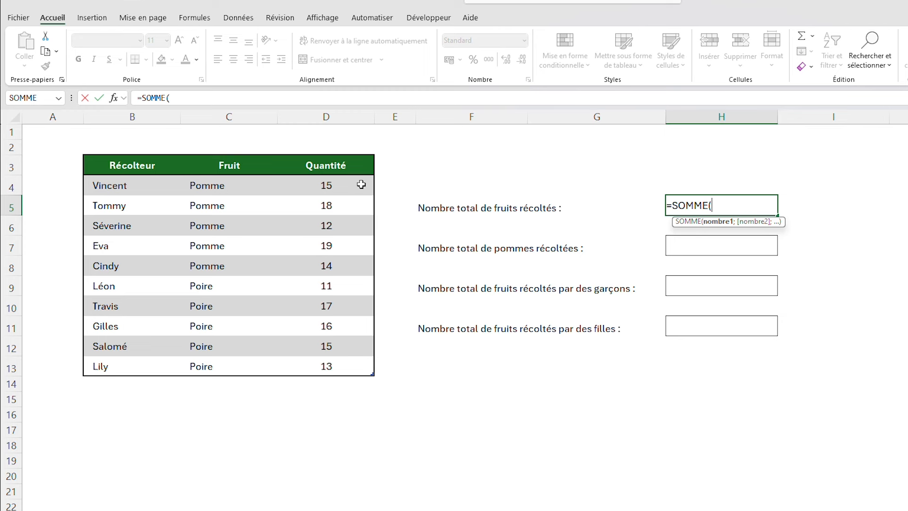
pyautogui.write('15;18;12')
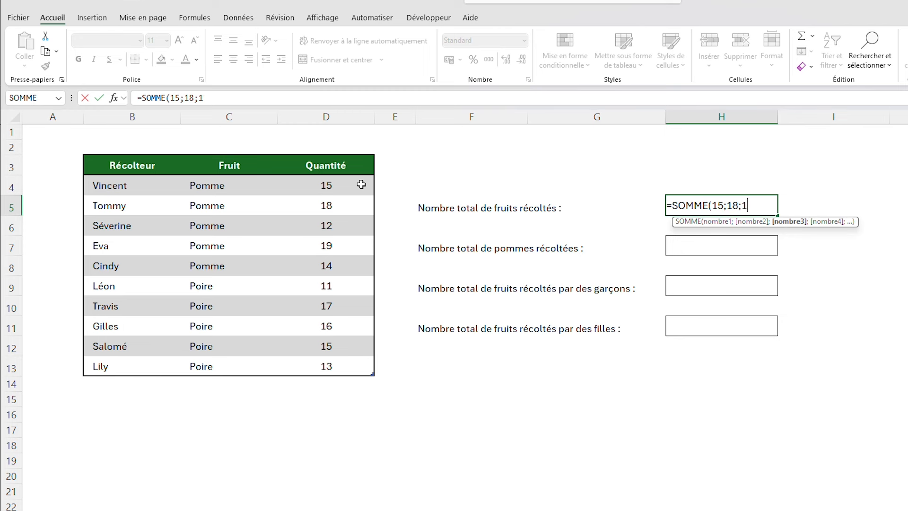
pyautogui.press('BackSpace')
pyautogui.press('BackSpace')
pyautogui.press('BackSpace')
pyautogui.press('BackSpace')
pyautogui.press('BackSpace')
pyautogui.press('BackSpace')
pyautogui.press('BackSpace')
pyautogui.press('BackSpace')
# Complete the SOMME formula in H5 with the table's whole Quantité column, D4:D13, and review the summed range
pyautogui.moveTo(345, 190); pyautogui.dragTo(356, 364)
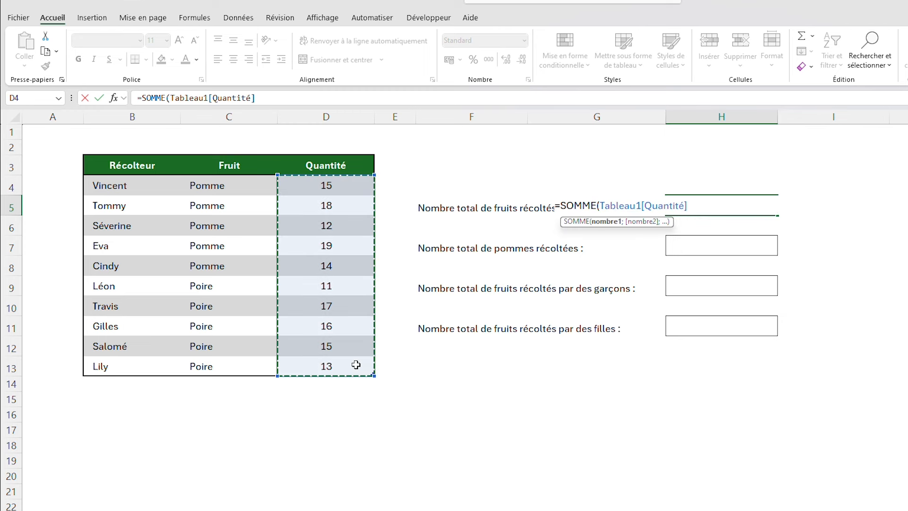
pyautogui.write(')')
pyautogui.press('Return')
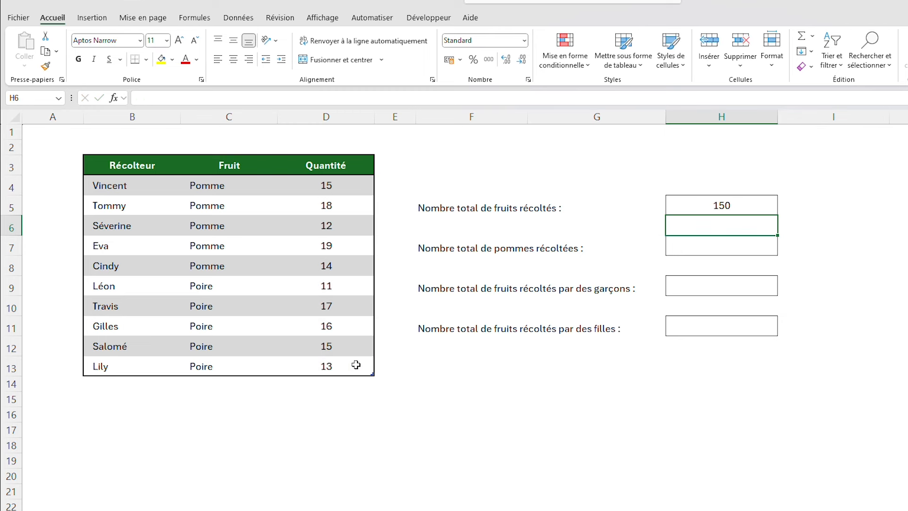
pyautogui.click(707, 206)
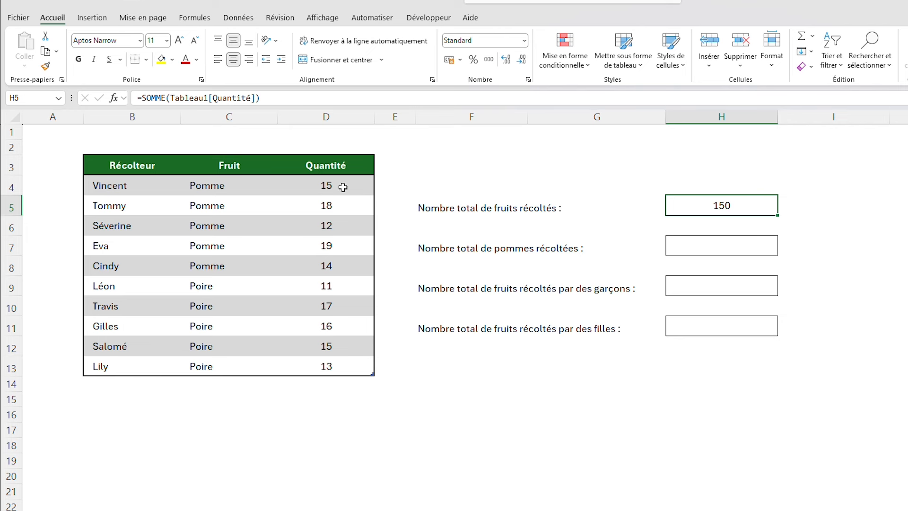
pyautogui.moveTo(343, 187); pyautogui.dragTo(336, 367)
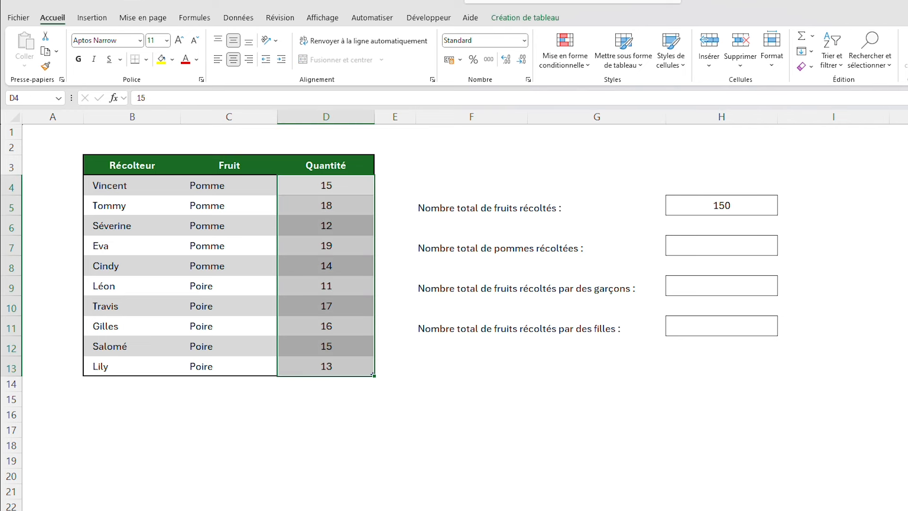
# Calculate the total number of apples harvested in H7 with =SOMME(D4:D8)
pyautogui.click(727, 246)
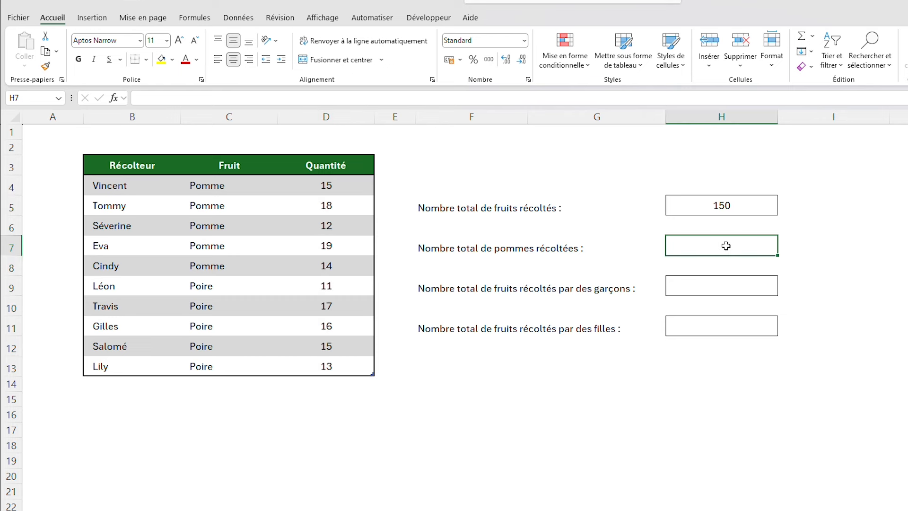
pyautogui.write('=')
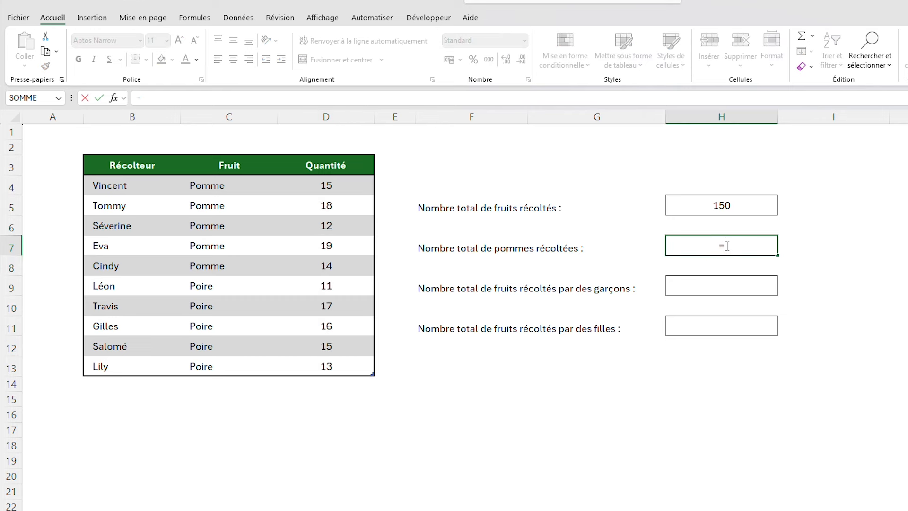
pyautogui.write('SOMME(')
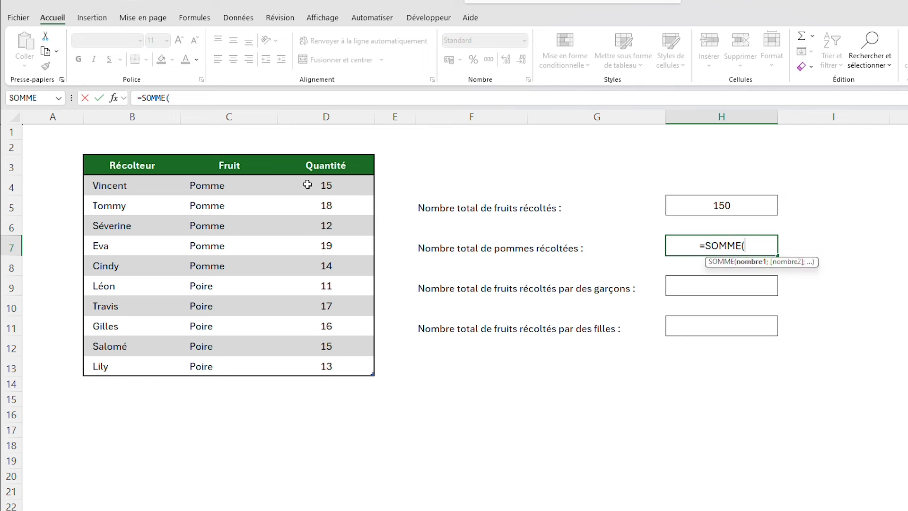
pyautogui.moveTo(245, 186); pyautogui.dragTo(222, 263)
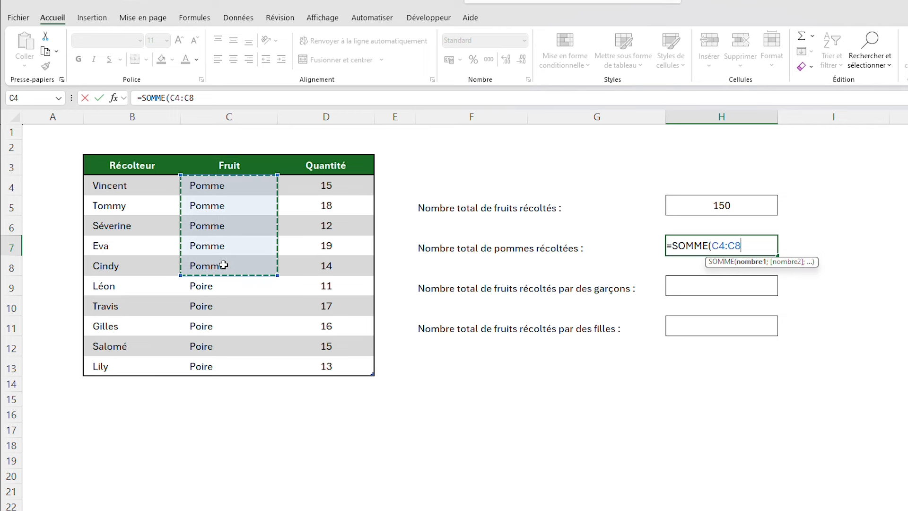
pyautogui.moveTo(301, 184); pyautogui.dragTo(312, 262)
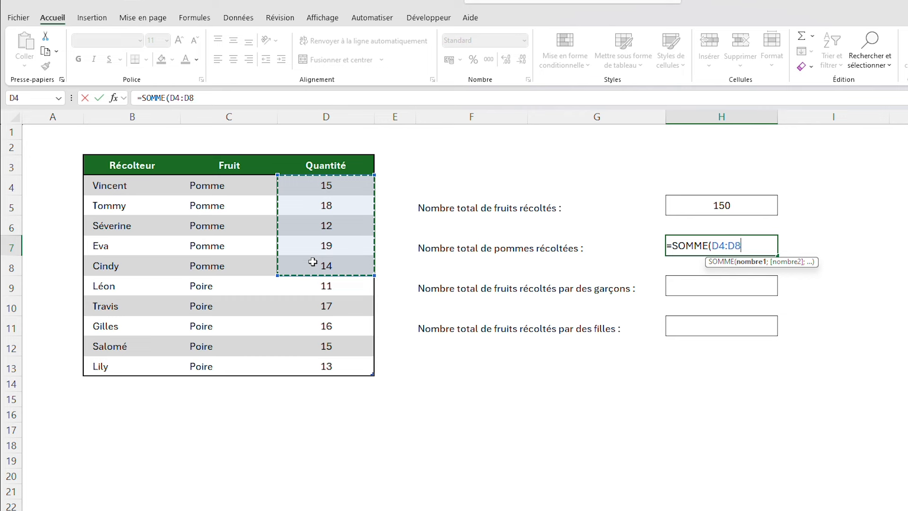
pyautogui.write(')')
pyautogui.press('Return')
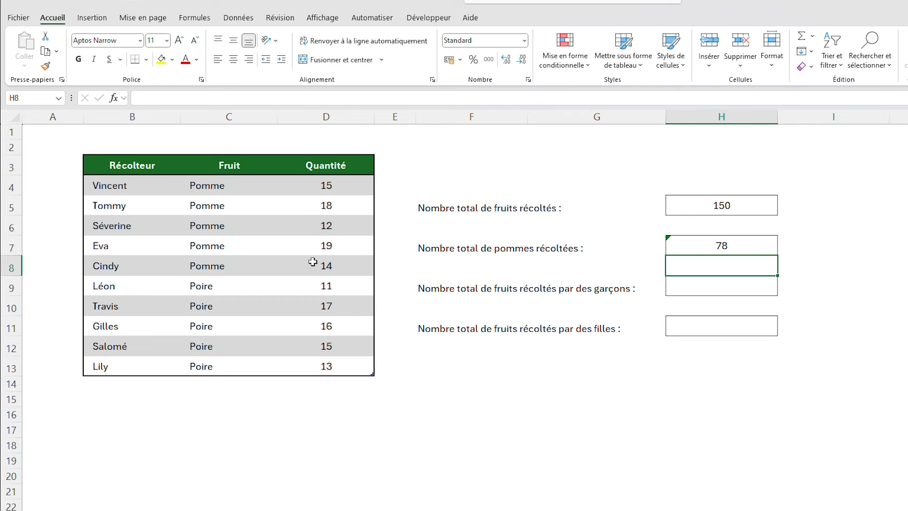
pyautogui.click(709, 246)
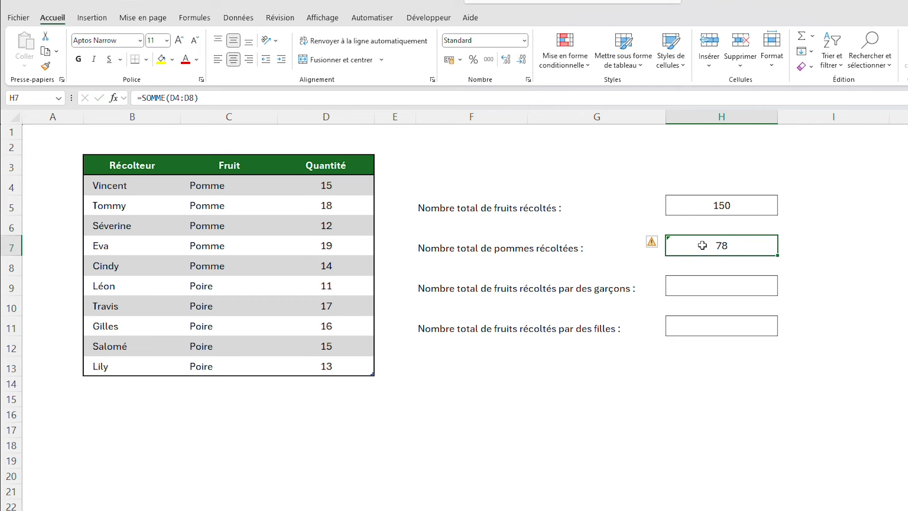
# Calculate the total fruits harvested by the boys in H9 with =SOMME(D4:D5;D9:D11)
pyautogui.click(717, 285)
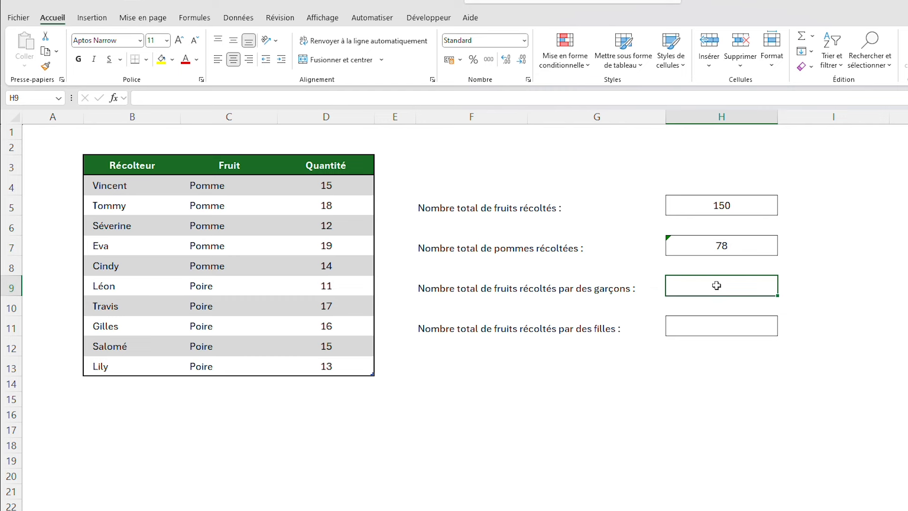
pyautogui.write('=SOMME(')
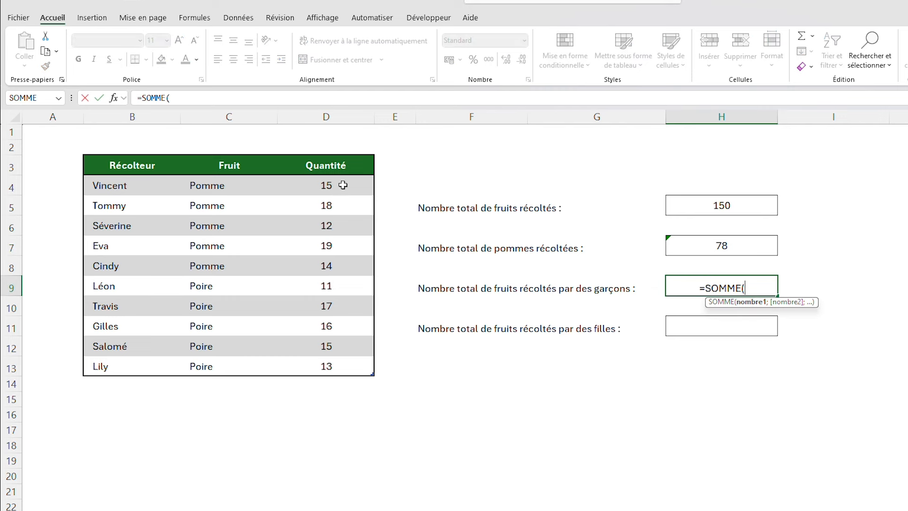
pyautogui.moveTo(345, 184); pyautogui.dragTo(346, 203)
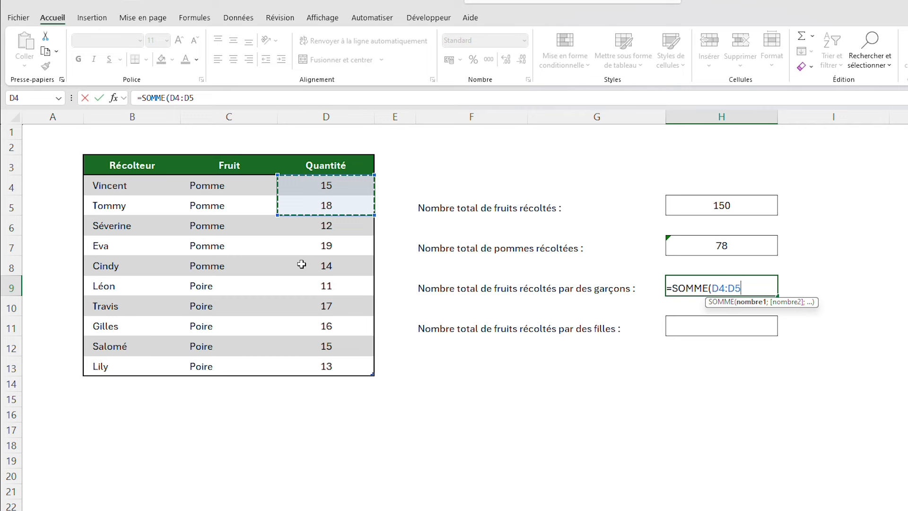
pyautogui.write(';')
pyautogui.click(301, 287)
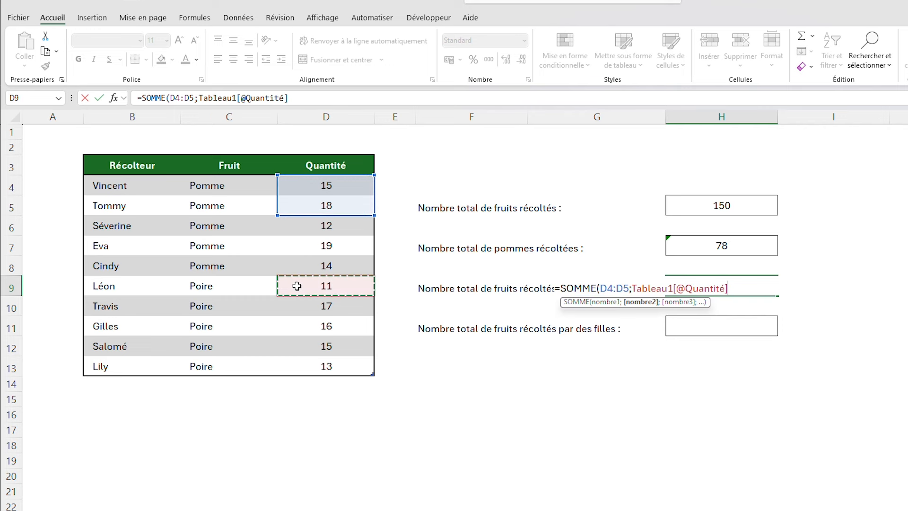
pyautogui.moveTo(301, 289); pyautogui.dragTo(296, 322)
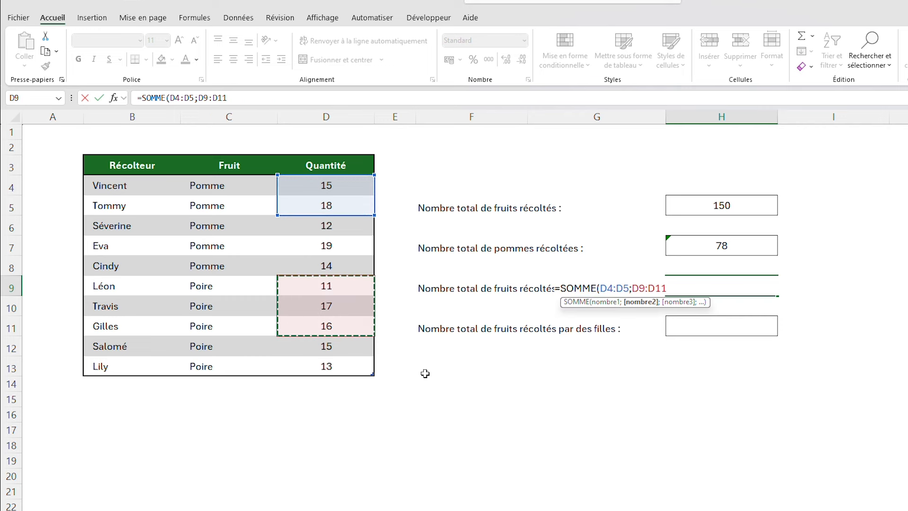
pyautogui.press('Return')
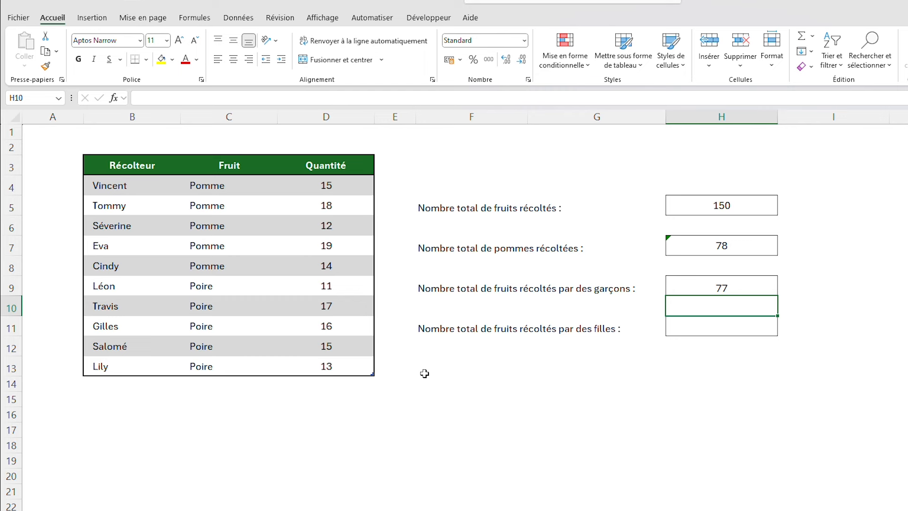
# Calculate the total fruits harvested by the girls in H11 with =SOMME(D6;D7;D8;D12:D13)
pyautogui.press('Down')
pyautogui.write('=SOMME(')
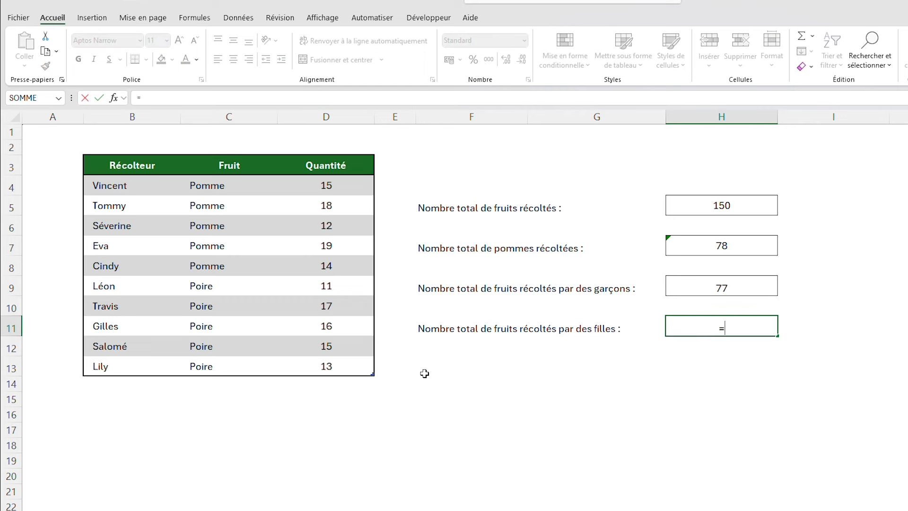
pyautogui.click(344, 224)
pyautogui.write(';')
pyautogui.click(343, 242)
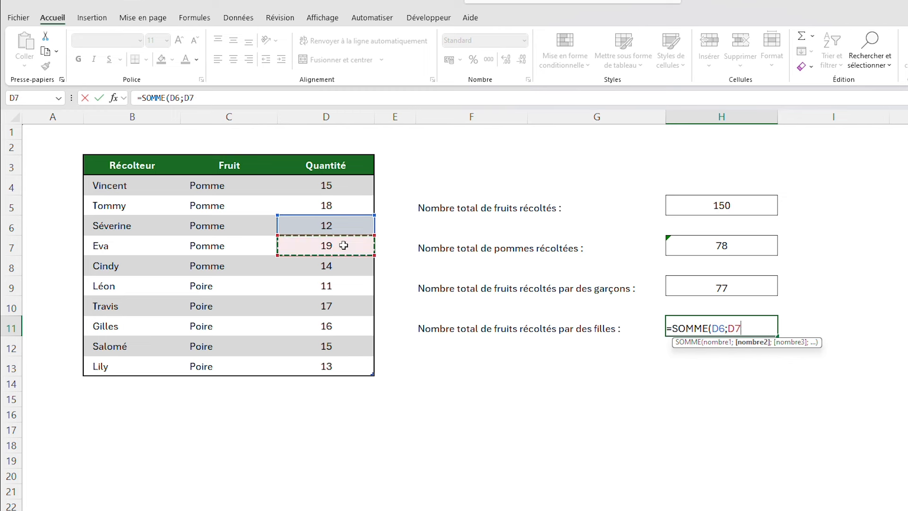
pyautogui.write(';')
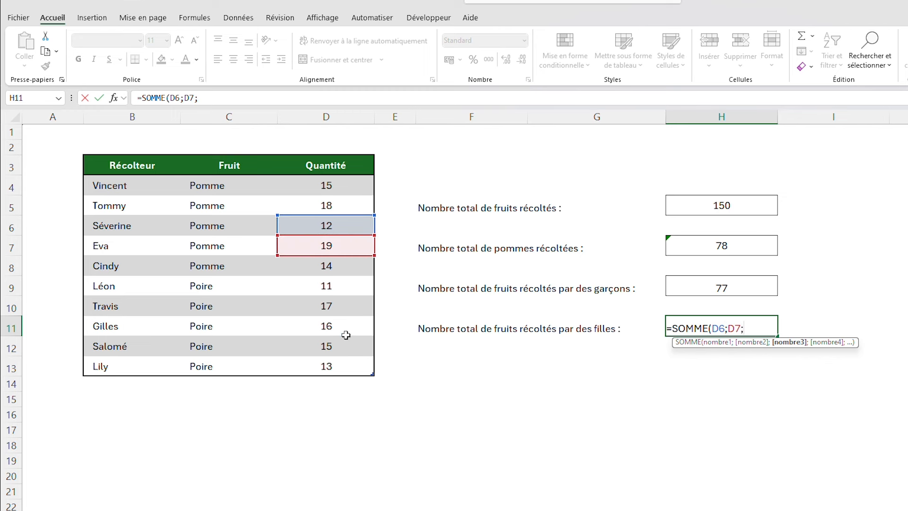
pyautogui.click(345, 268)
pyautogui.write(';')
pyautogui.moveTo(341, 349); pyautogui.dragTo(361, 370)
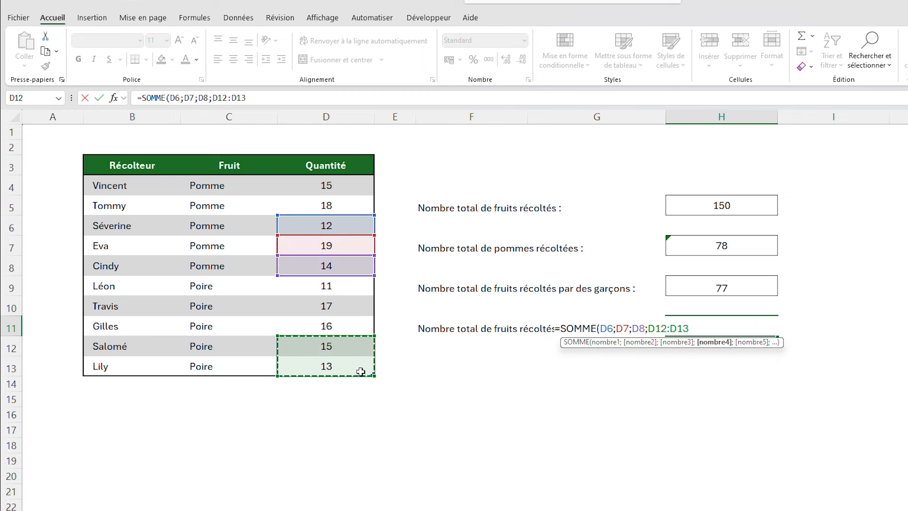
pyautogui.press('Return')
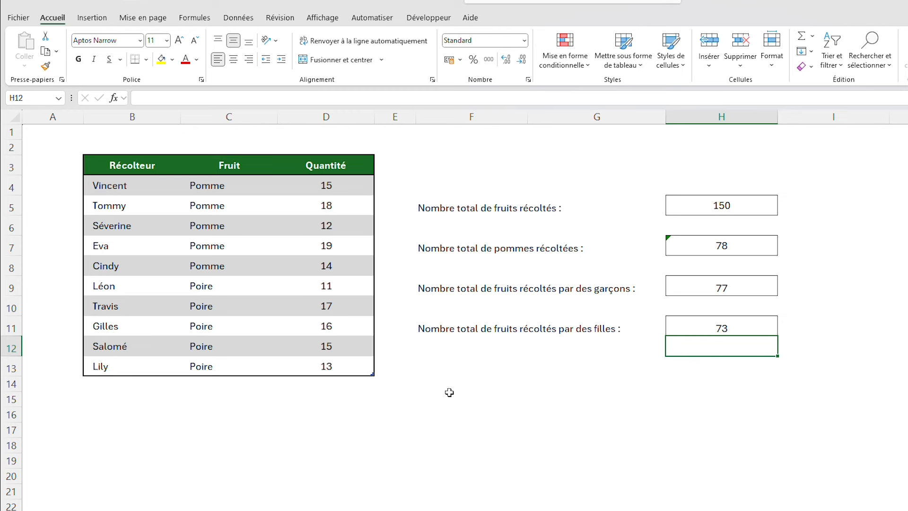
pyautogui.click(754, 327)
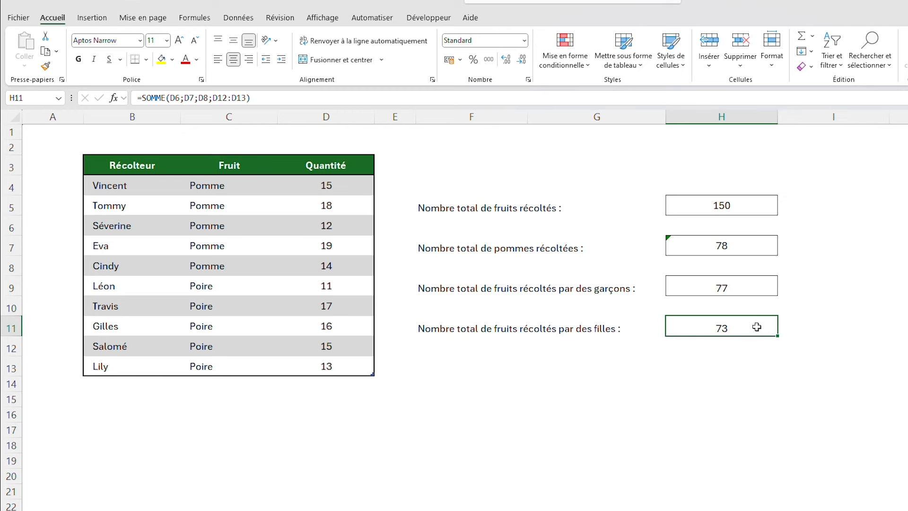
# Review the SOMME formulas in H9, H11 and H5, finishing with cell A1 selected
pyautogui.click(752, 287)
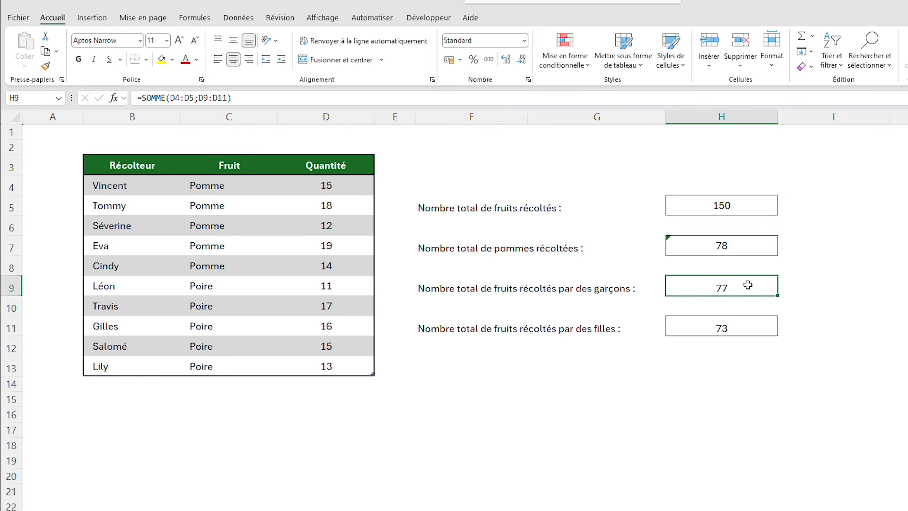
pyautogui.click(744, 334)
pyautogui.click(745, 287)
pyautogui.click(745, 207)
pyautogui.click(42, 130)
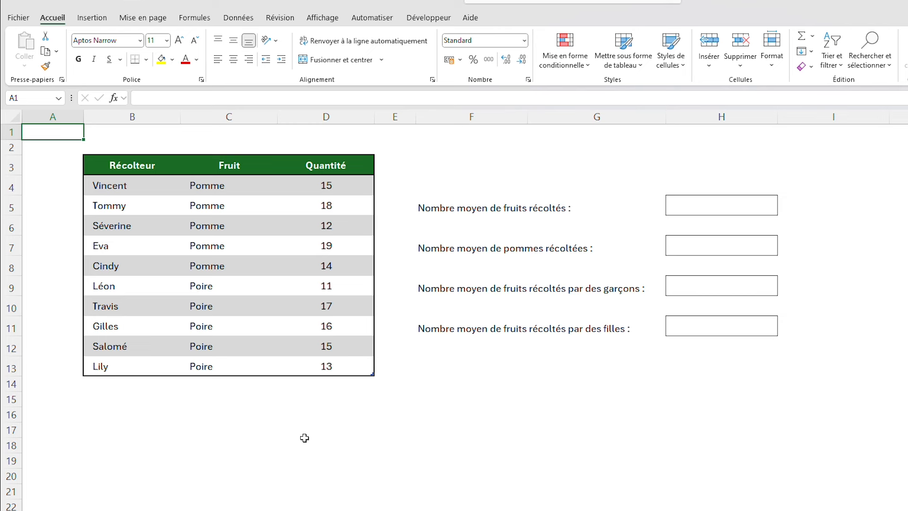
# Calculate the average number of fruits harvested in H5 with MOYENNE over the table's whole Quantité column, D4:D13
pyautogui.click(755, 206)
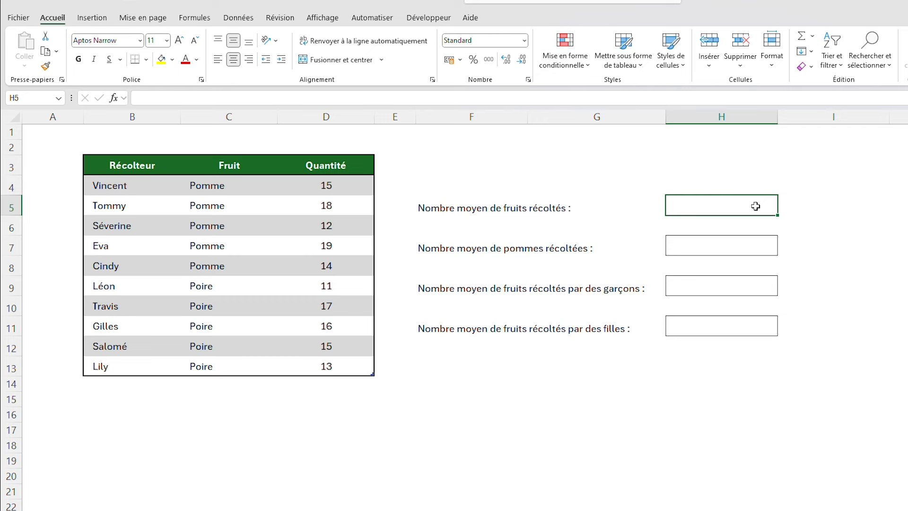
pyautogui.write('=MO')
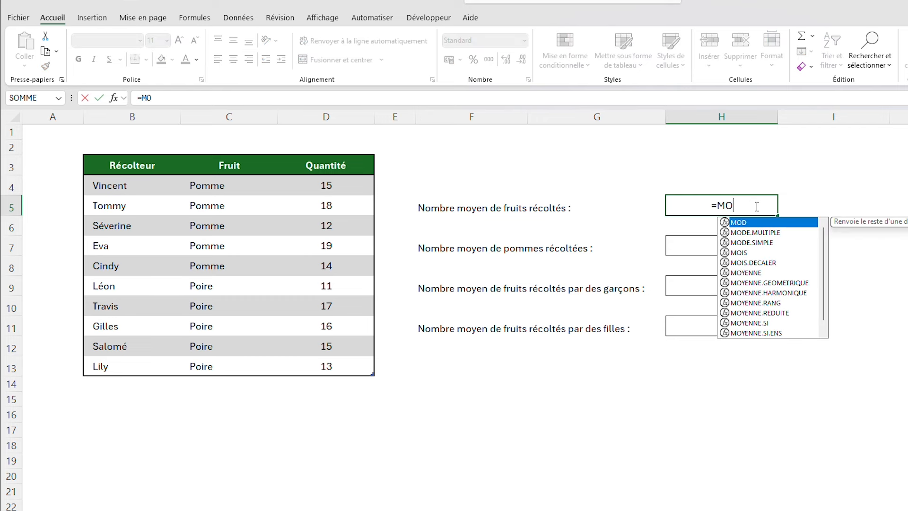
pyautogui.write('YENNE(')
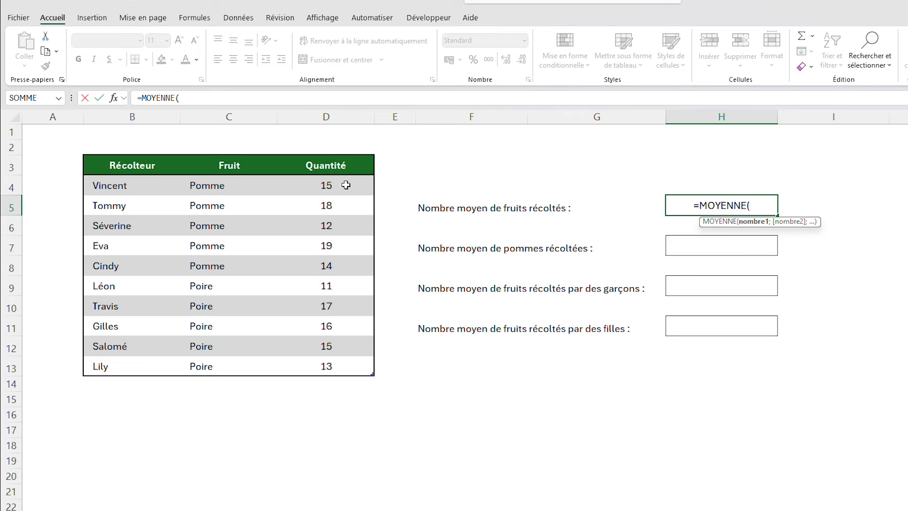
pyautogui.moveTo(346, 185); pyautogui.dragTo(309, 368)
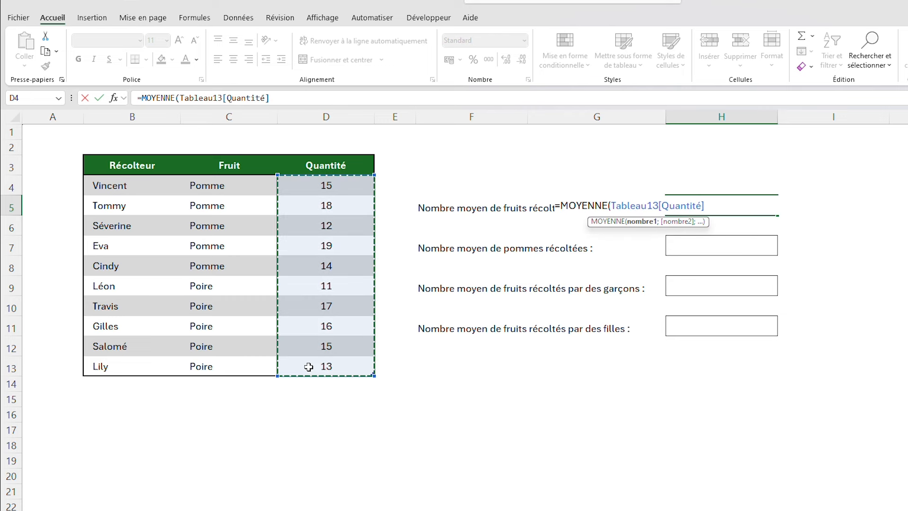
pyautogui.write(')')
pyautogui.press('Return')
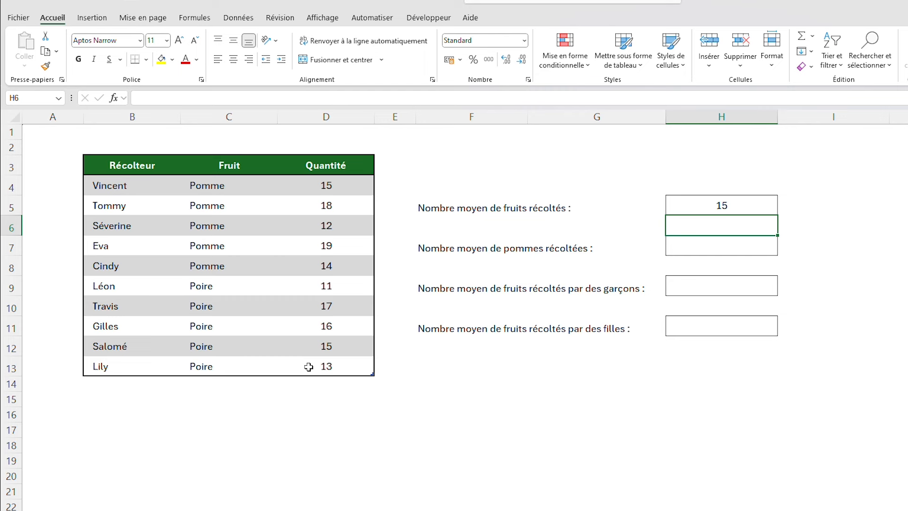
# Review the MOYENNE formula in H5 against its label and look over the unanswered cells H7, H9 and H11, finishing at A1
pyautogui.click(754, 203)
pyautogui.click(436, 208)
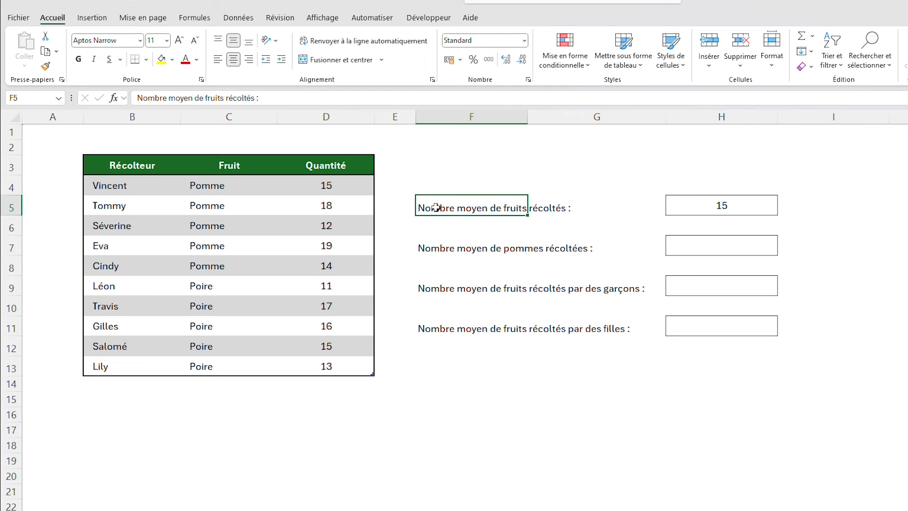
pyautogui.moveTo(435, 207); pyautogui.dragTo(597, 209)
pyautogui.click(749, 208)
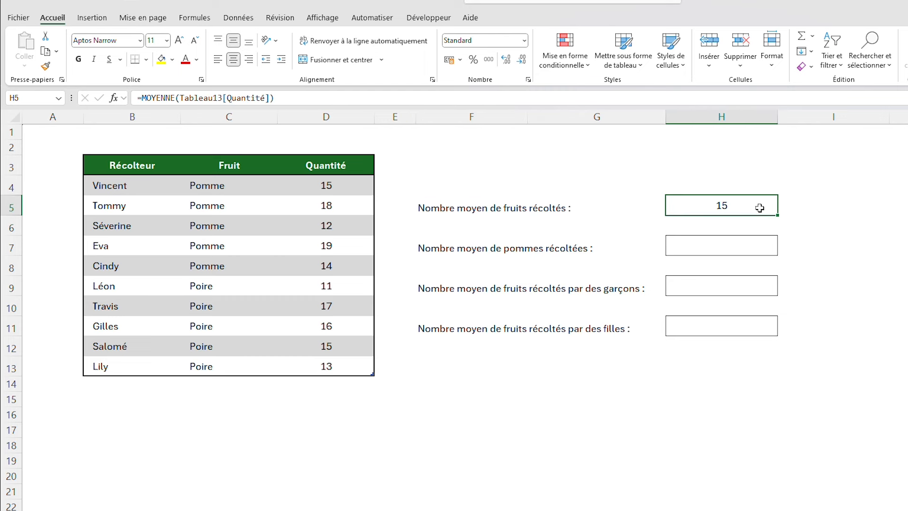
pyautogui.click(704, 248)
pyautogui.click(687, 287)
pyautogui.click(678, 326)
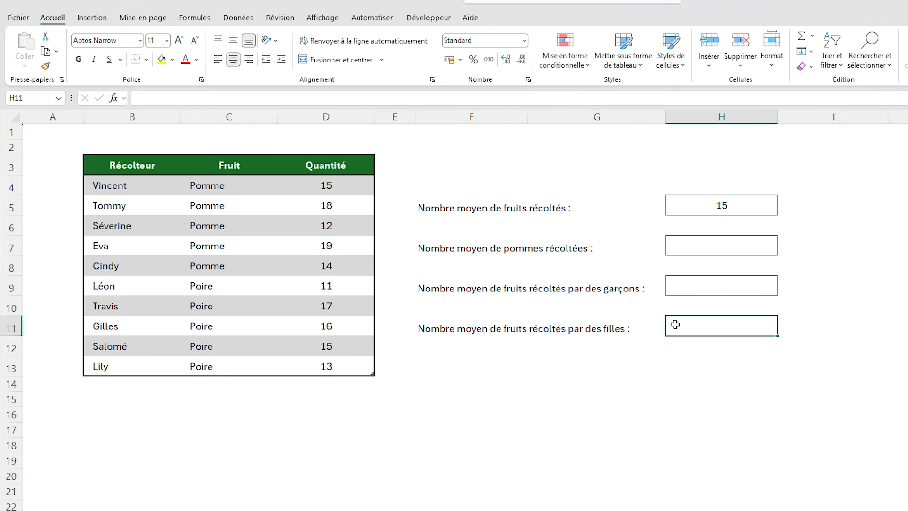
pyautogui.click(49, 133)
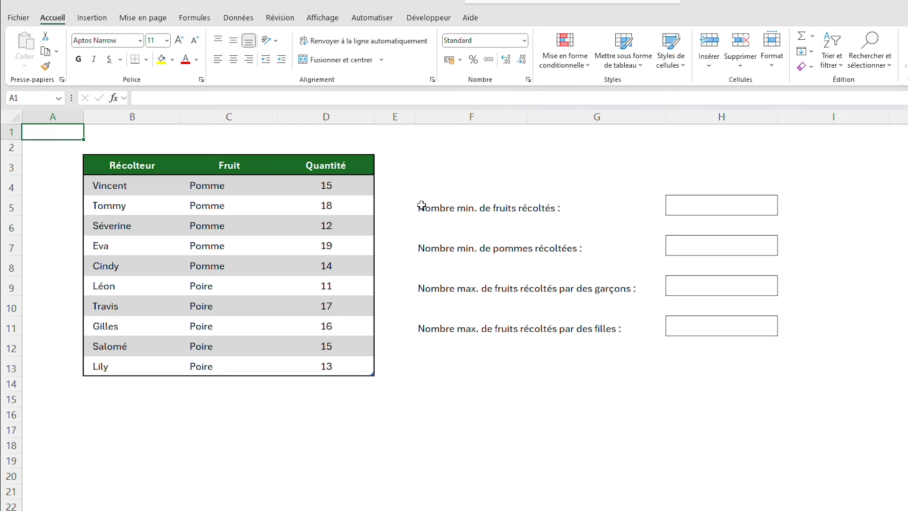
# On the minimum and maximum exercise sheet, find the minimum fruits harvested in H5 with MIN over the whole Quantité column, D4:D13
pyautogui.click(736, 203)
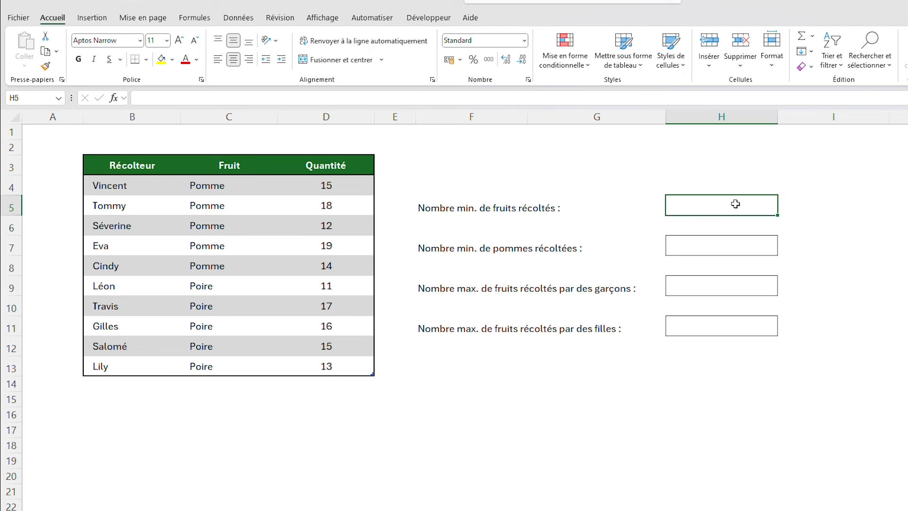
pyautogui.write('=M')
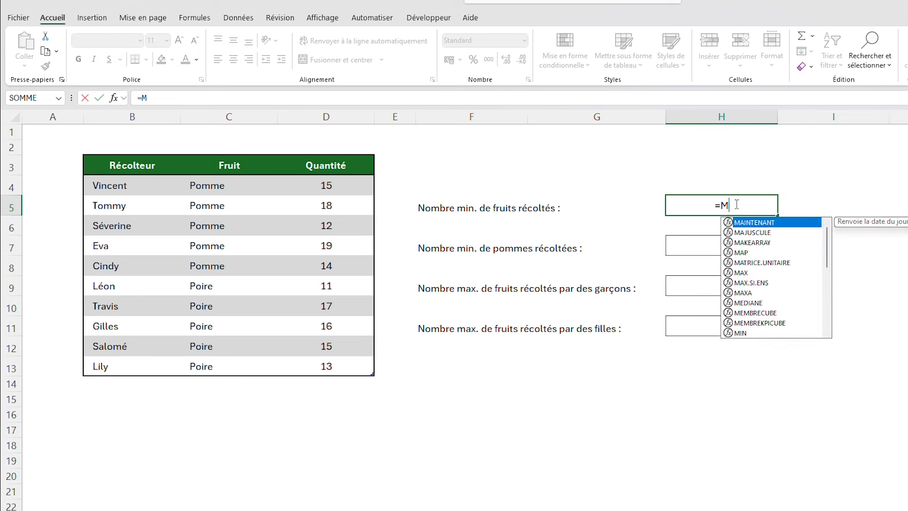
pyautogui.write('IN(')
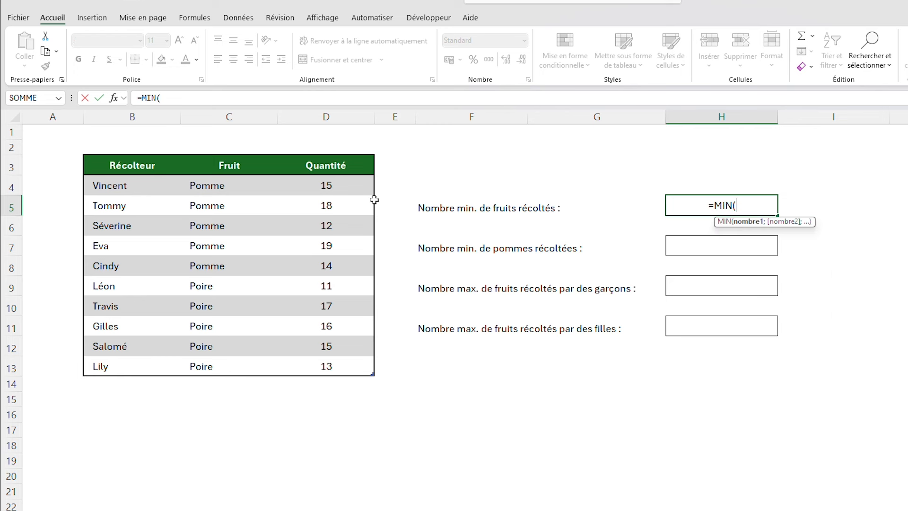
pyautogui.moveTo(350, 185); pyautogui.dragTo(347, 363)
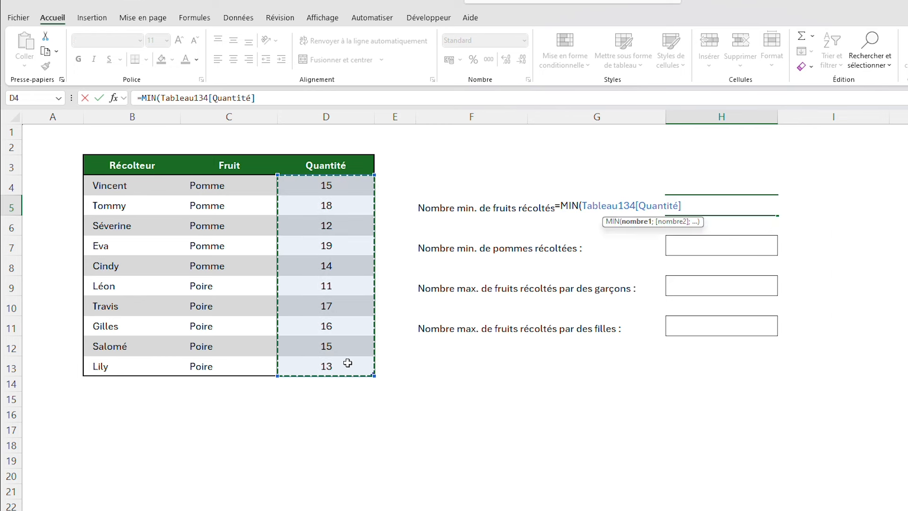
pyautogui.press('Return')
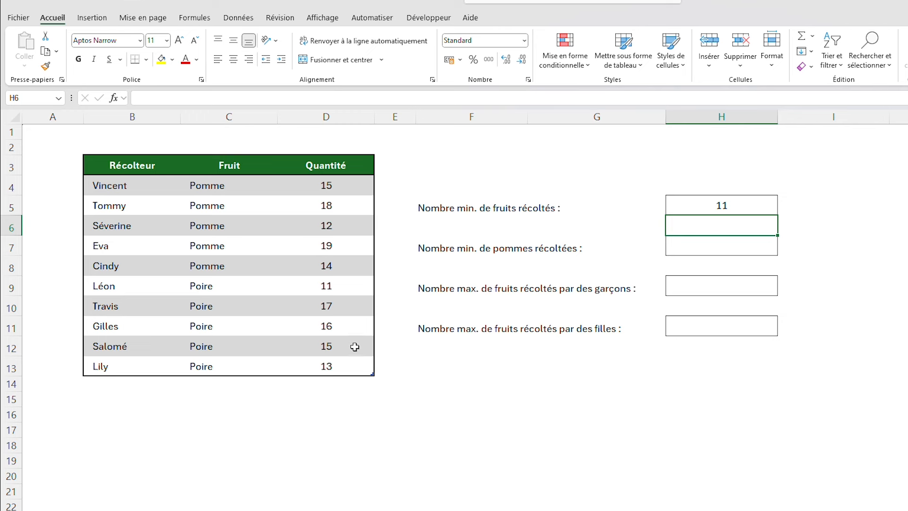
pyautogui.click(684, 207)
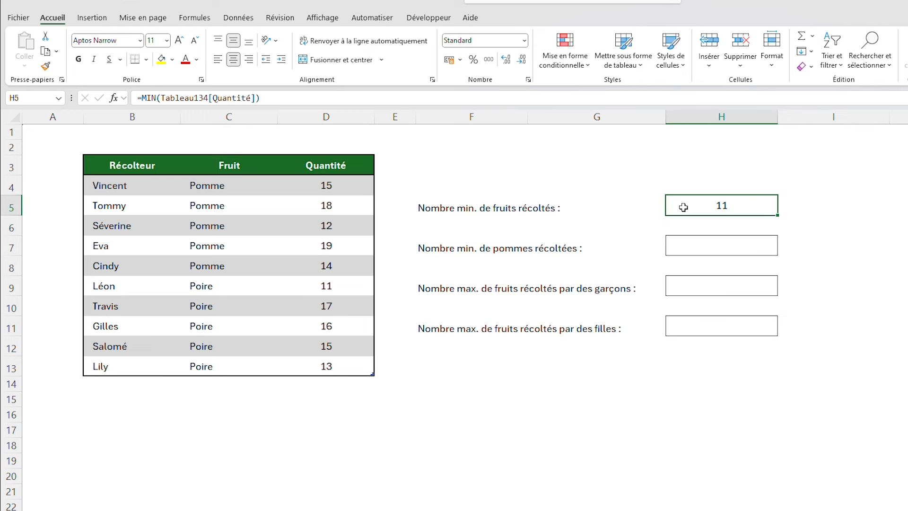
# Find the minimum number of apples harvested in H7 with =MIN(D4:D8) and check it against the quantity in D6
pyautogui.click(751, 245)
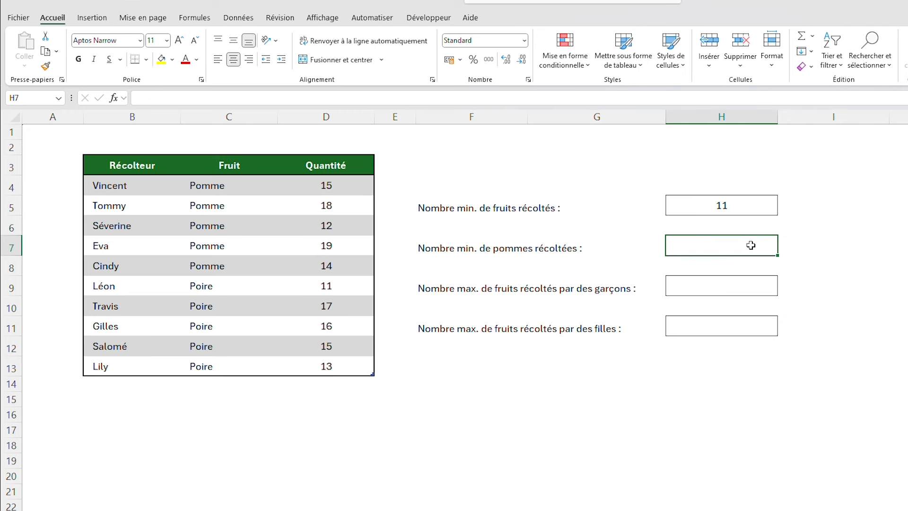
pyautogui.write('+')
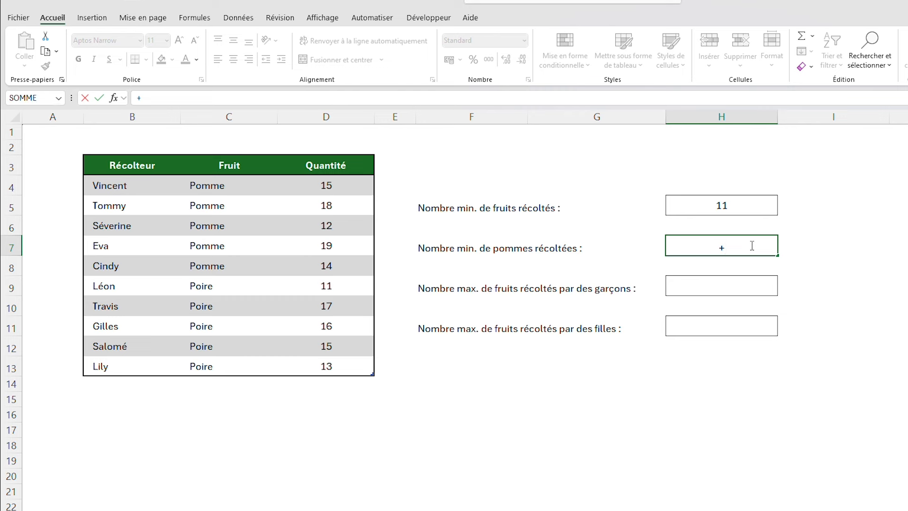
pyautogui.press('BackSpace')
pyautogui.write('MIN(')
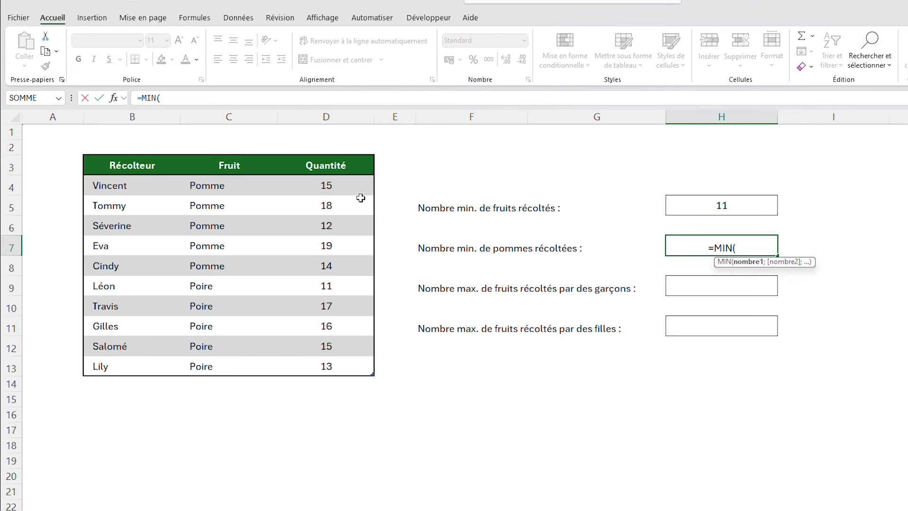
pyautogui.moveTo(356, 188); pyautogui.dragTo(348, 265)
pyautogui.write(')')
pyautogui.press('Return')
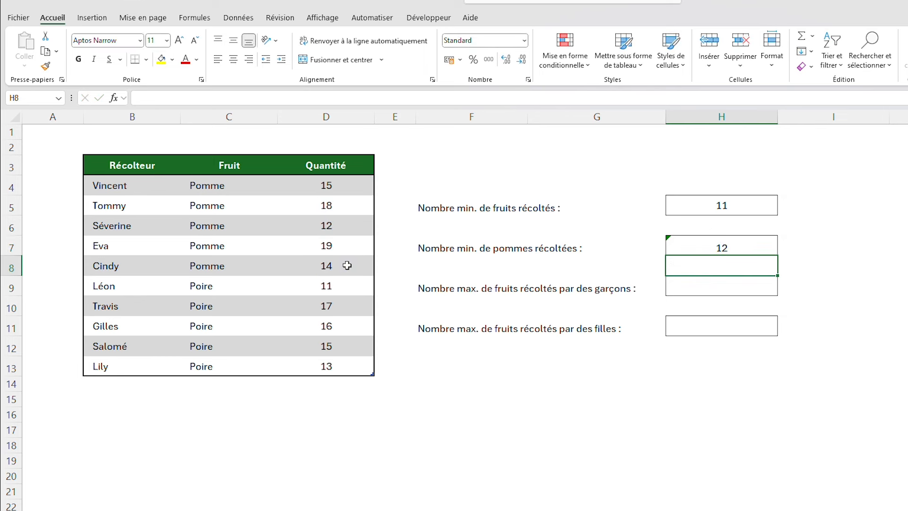
pyautogui.click(359, 225)
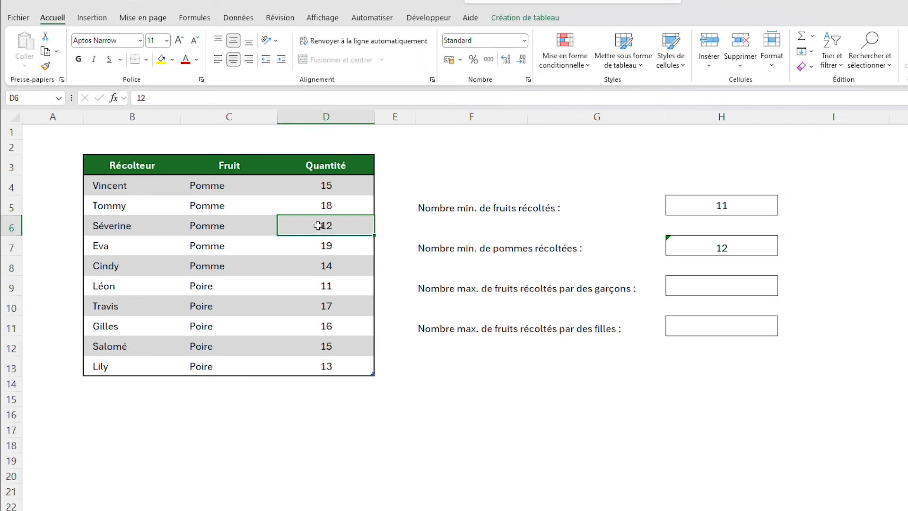
pyautogui.click(710, 248)
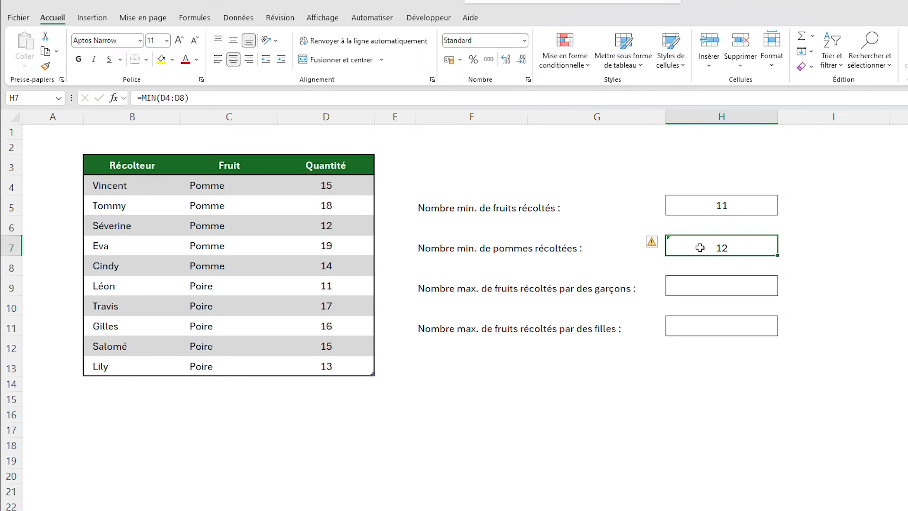
# Find the maximum number of fruits harvested by the boys in H9 with =MAX(D4:D5;D9:D11)
pyautogui.click(697, 284)
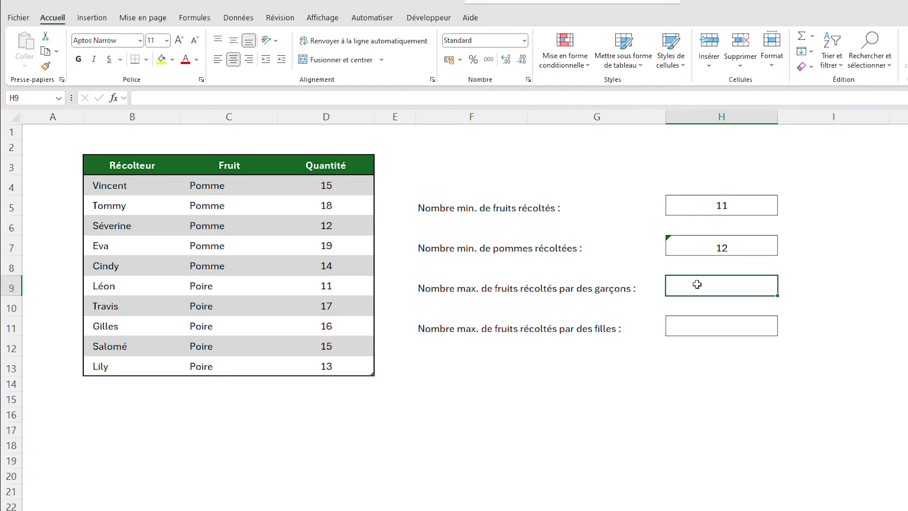
pyautogui.write('=MAX(')
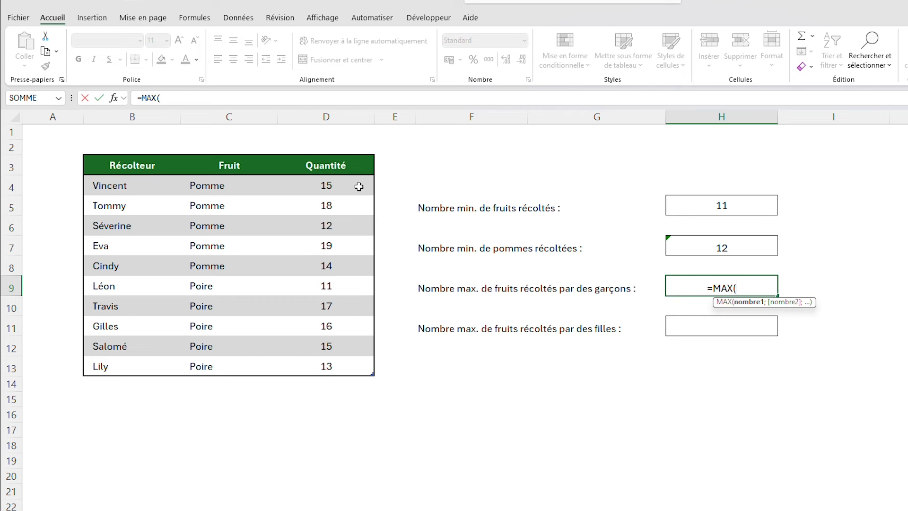
pyautogui.moveTo(357, 185); pyautogui.dragTo(353, 204)
pyautogui.write(';')
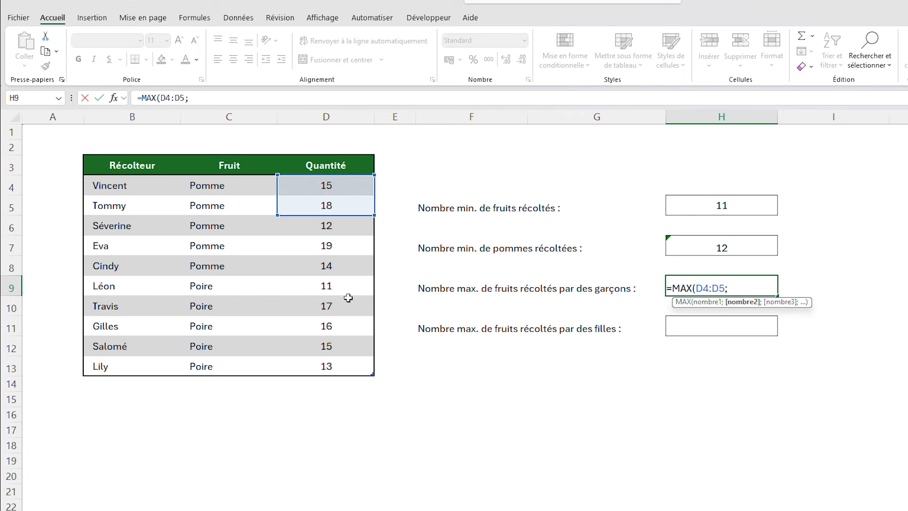
pyautogui.moveTo(343, 287); pyautogui.dragTo(339, 326)
pyautogui.press('Return')
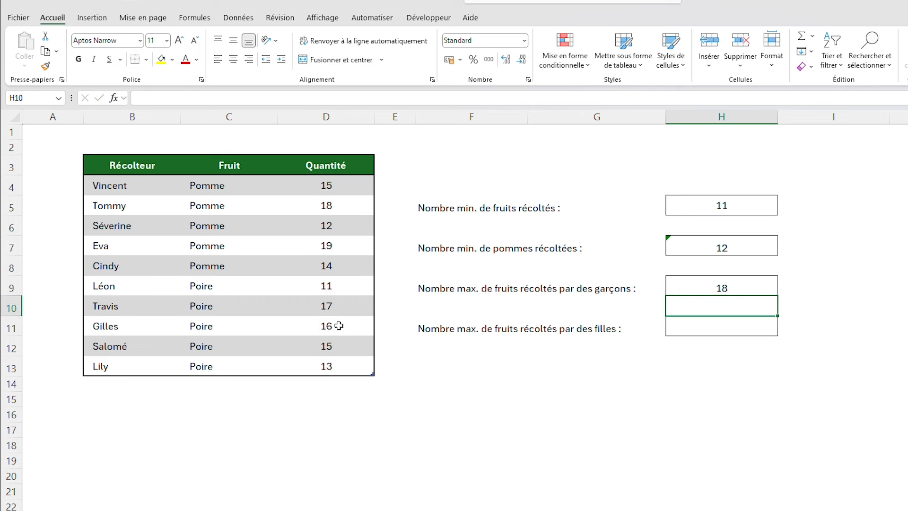
pyautogui.click(675, 363)
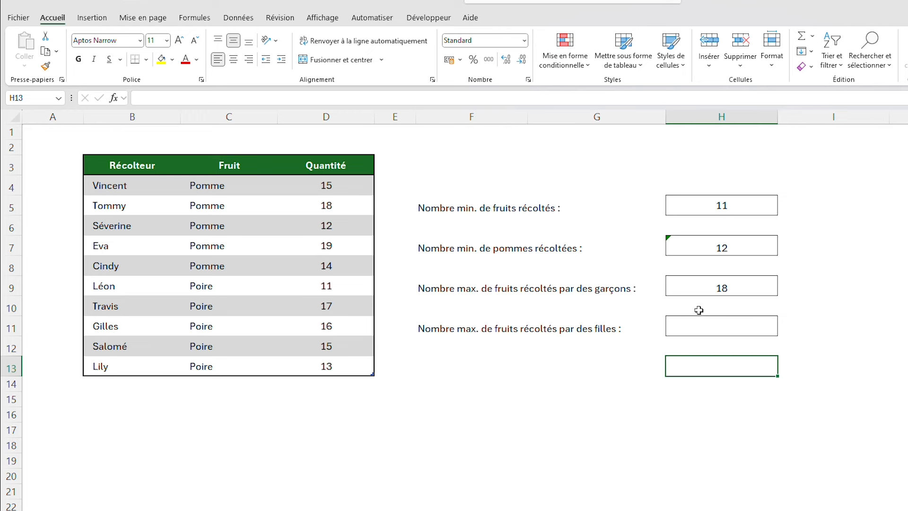
pyautogui.click(699, 288)
# Find the maximum number of fruits harvested by the girls in H11 with =MAX(D7:D8;D12:D13;D6)
pyautogui.click(707, 320)
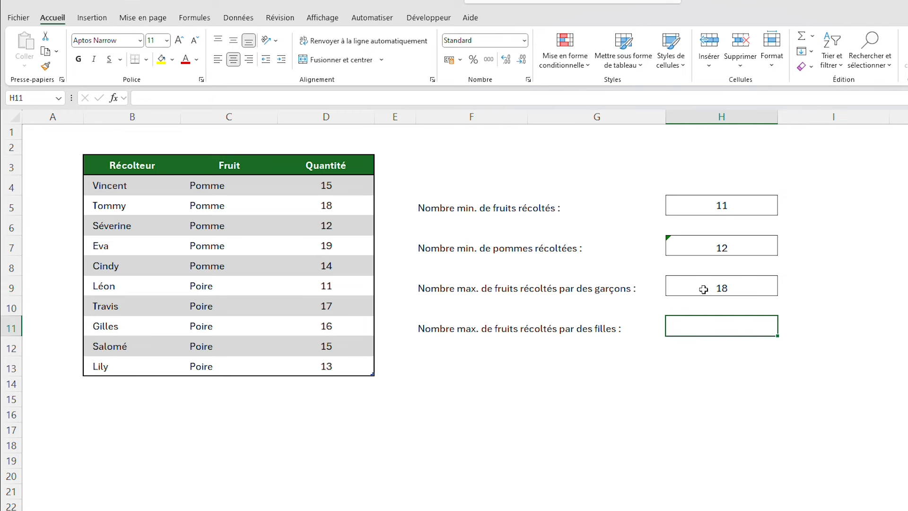
pyautogui.write('=MAX(')
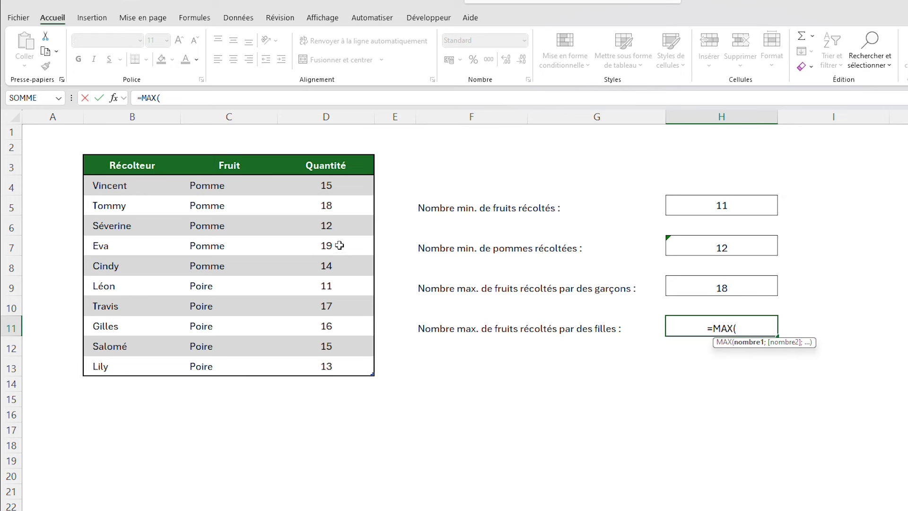
pyautogui.moveTo(339, 243); pyautogui.dragTo(339, 260)
pyautogui.write(';')
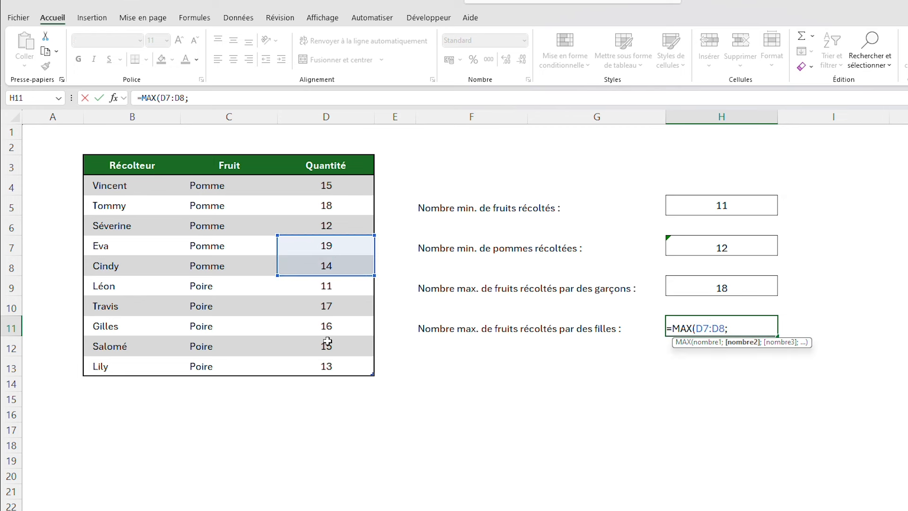
pyautogui.moveTo(342, 342); pyautogui.dragTo(341, 367)
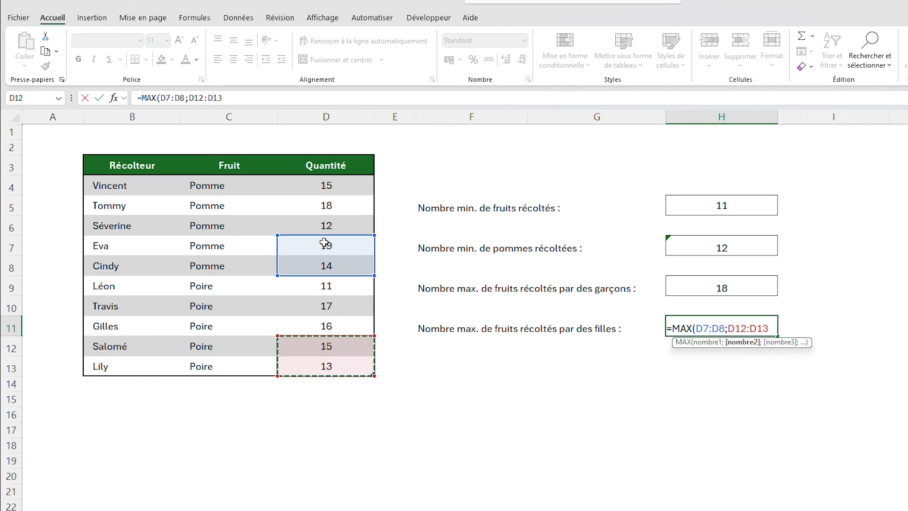
pyautogui.write(';')
pyautogui.click(342, 224)
pyautogui.press('Return')
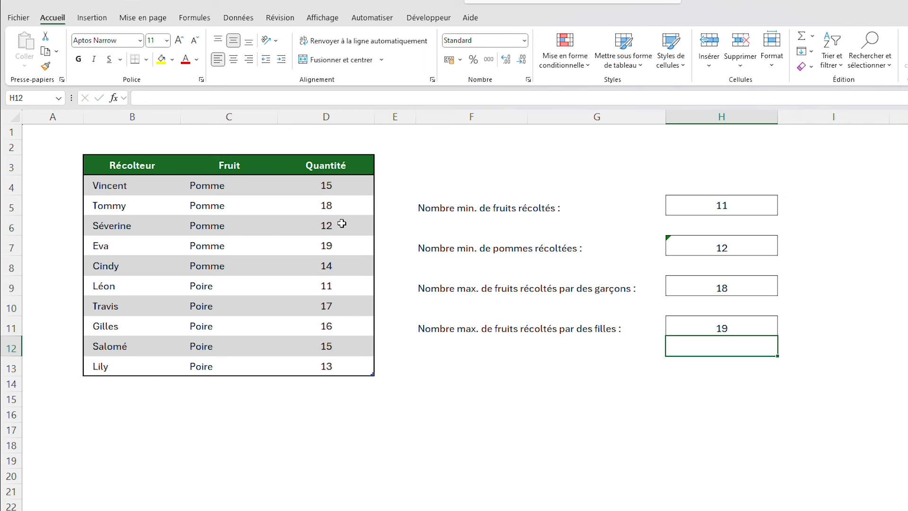
# Open the exercise sheet that asks for the number of days fruits were harvested this year
pyautogui.click(42, 130)
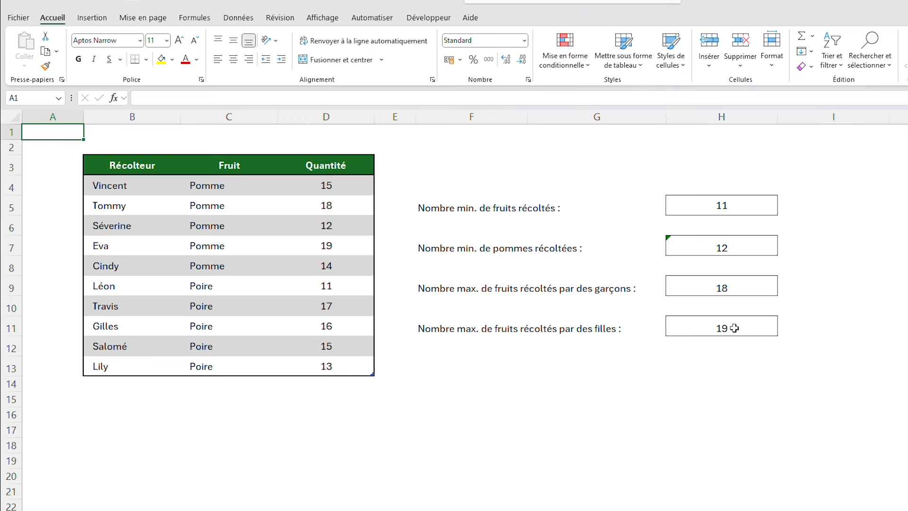
pyautogui.click(235, 510)
pyautogui.rightClick(235, 510)
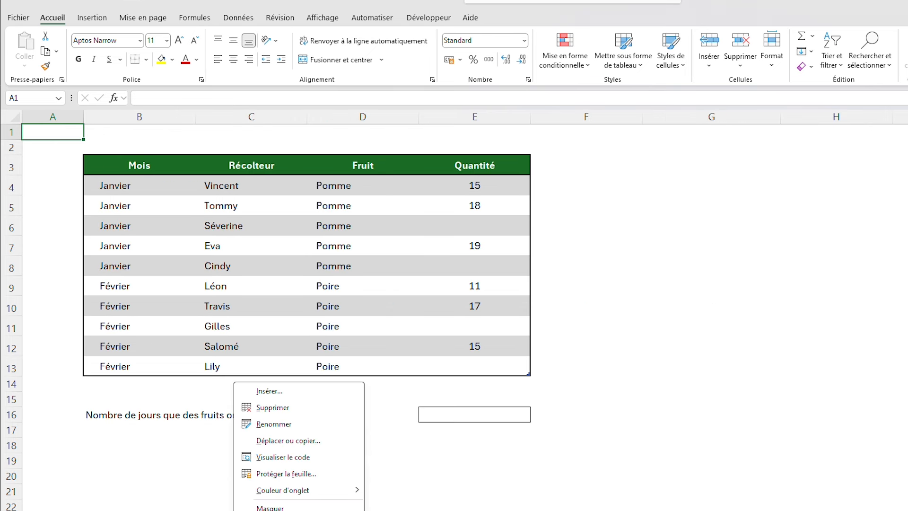
pyautogui.click(235, 510)
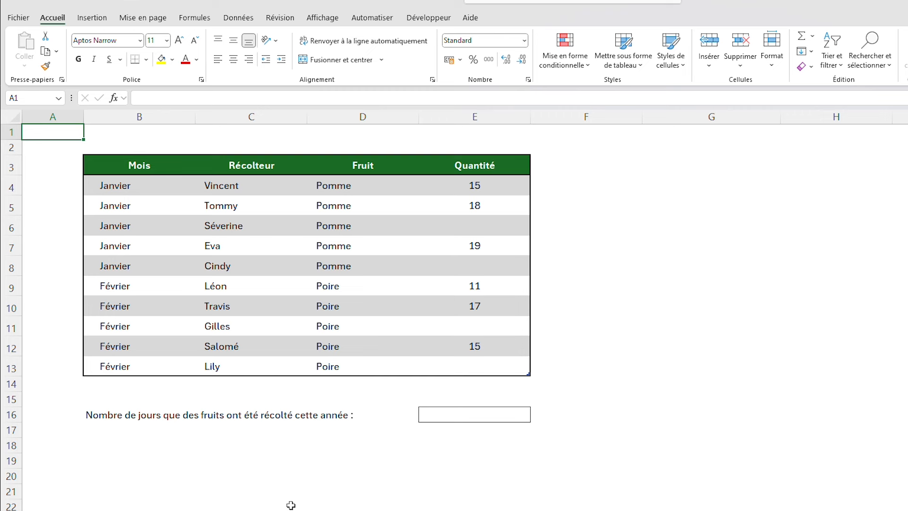
# Examine the Mois, Récolteur and Quantité columns, including the empty quantities in E6, E8 and E11, against the harvest-day question
pyautogui.moveTo(501, 185); pyautogui.dragTo(503, 362)
pyautogui.click(502, 362)
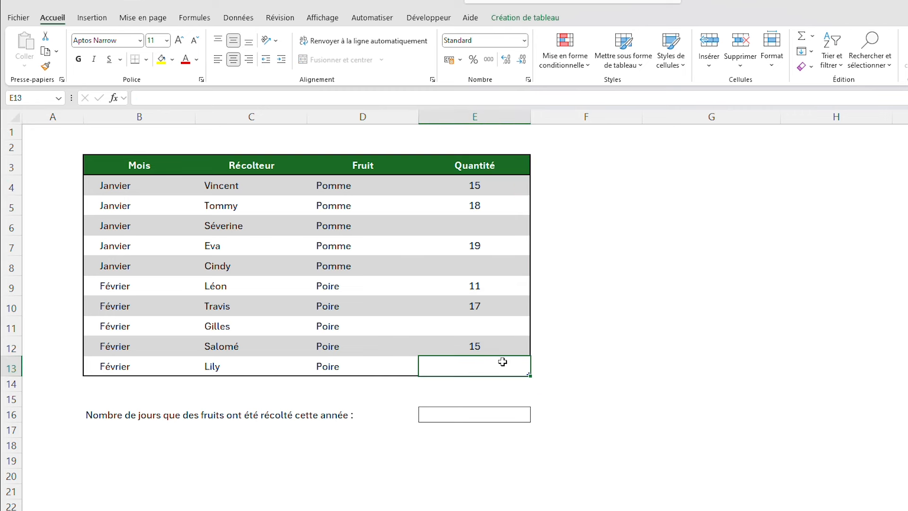
pyautogui.moveTo(155, 186); pyautogui.dragTo(146, 362)
pyautogui.click(159, 202)
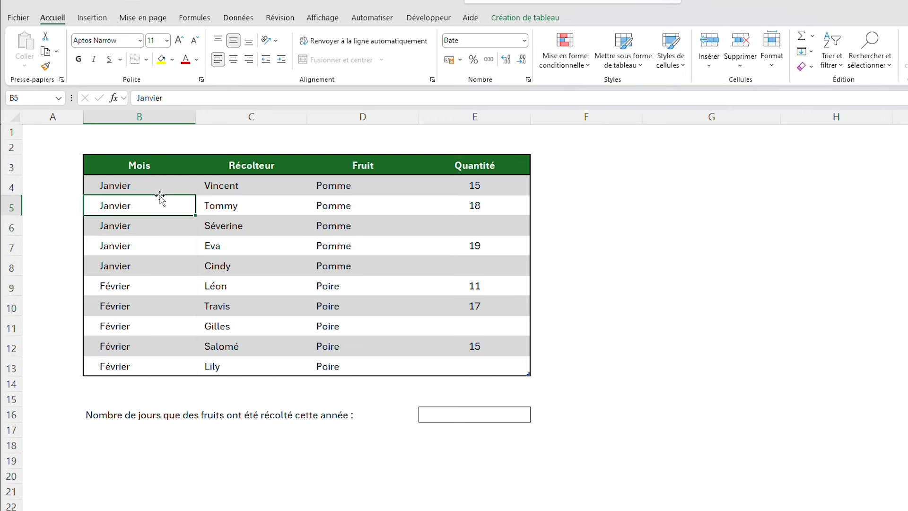
pyautogui.moveTo(246, 187); pyautogui.dragTo(258, 264)
pyautogui.click(260, 221)
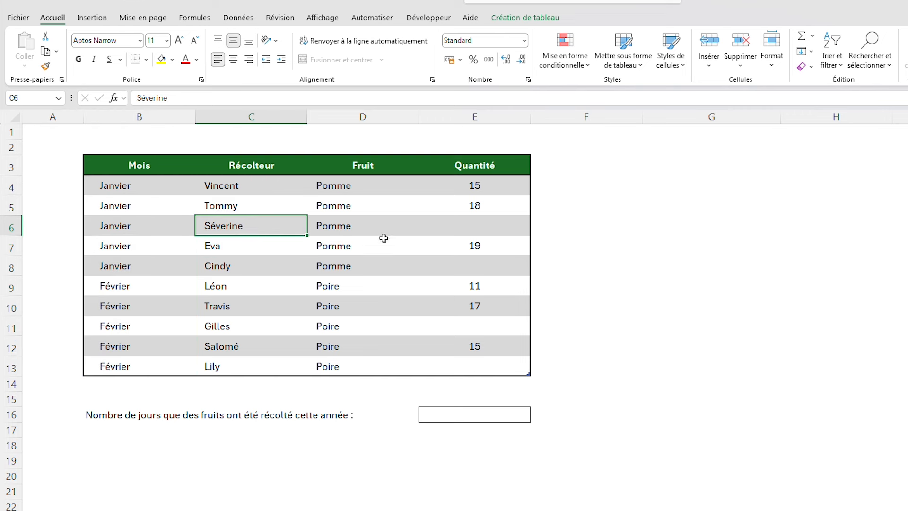
pyautogui.click(497, 182)
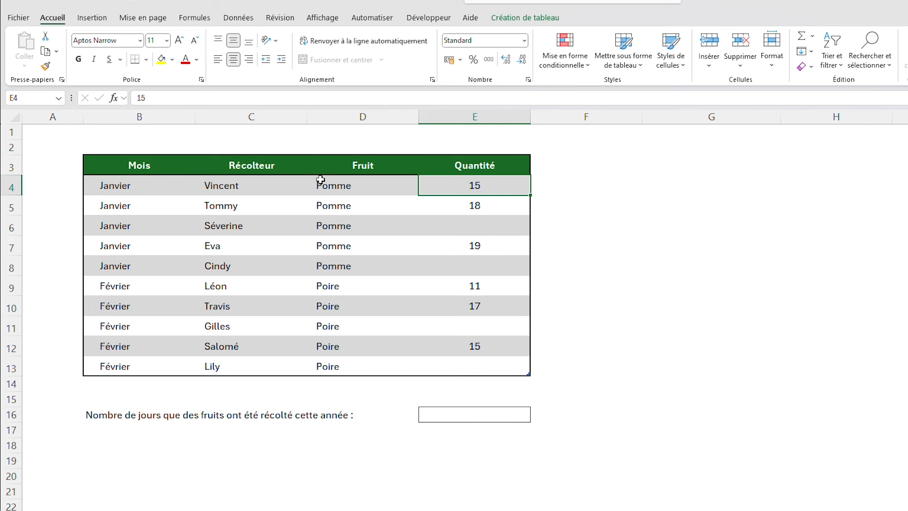
pyautogui.click(423, 226)
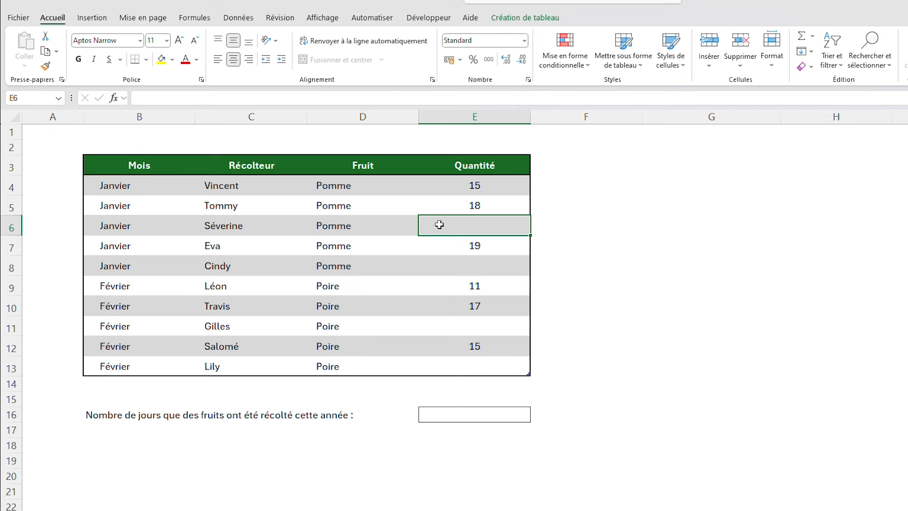
pyautogui.click(429, 265)
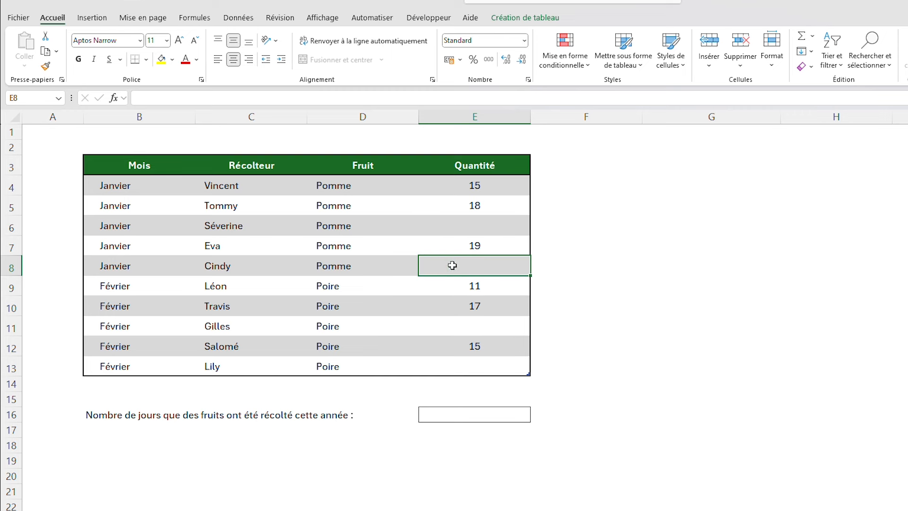
pyautogui.click(436, 327)
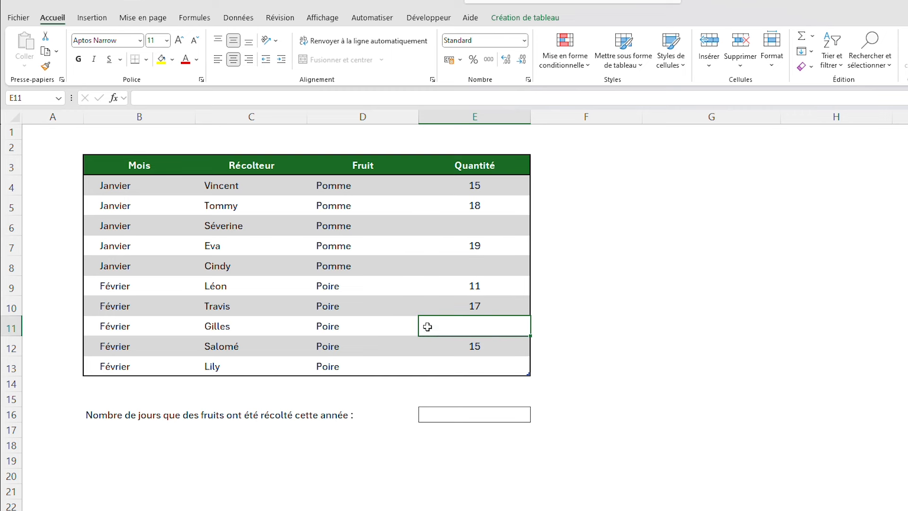
pyautogui.click(621, 412)
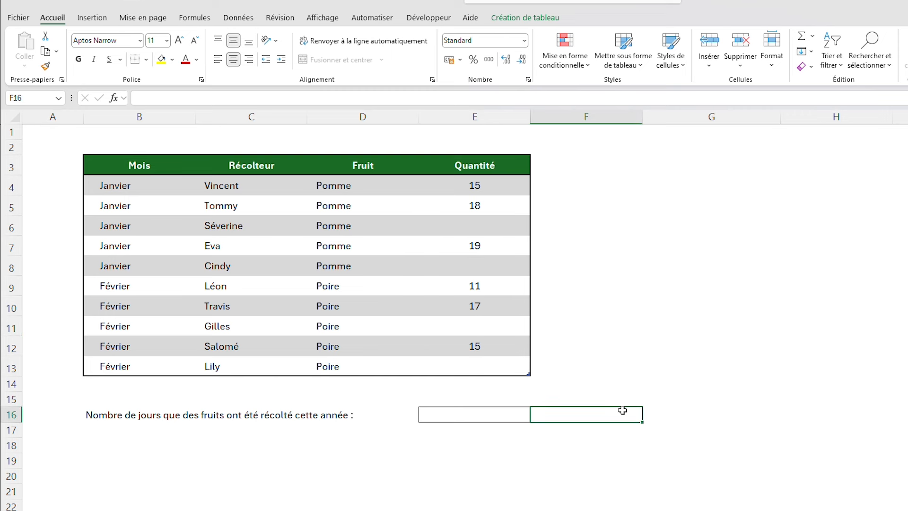
pyautogui.click(689, 416)
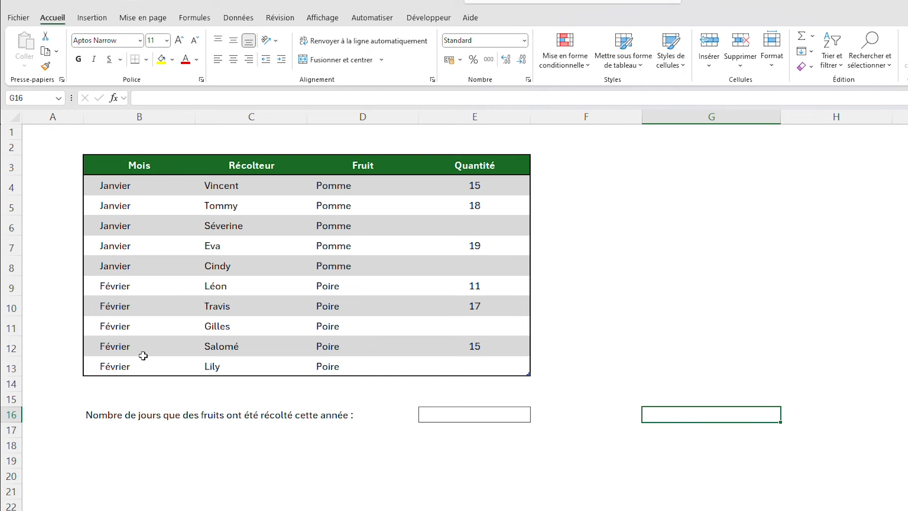
# Count the days fruits were harvested this year in E16 with NB over the whole Quantité column, =NB(Tableau1345[Quantité])
pyautogui.click(504, 415)
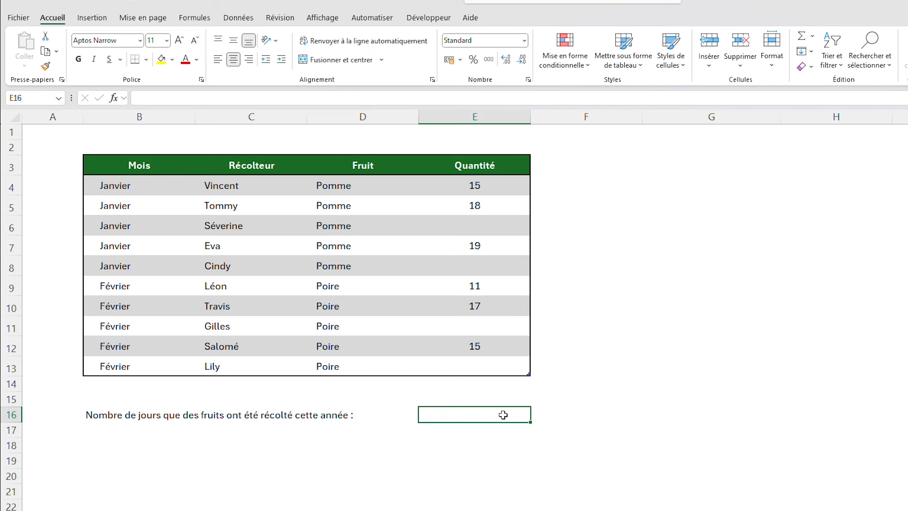
pyautogui.write('=')
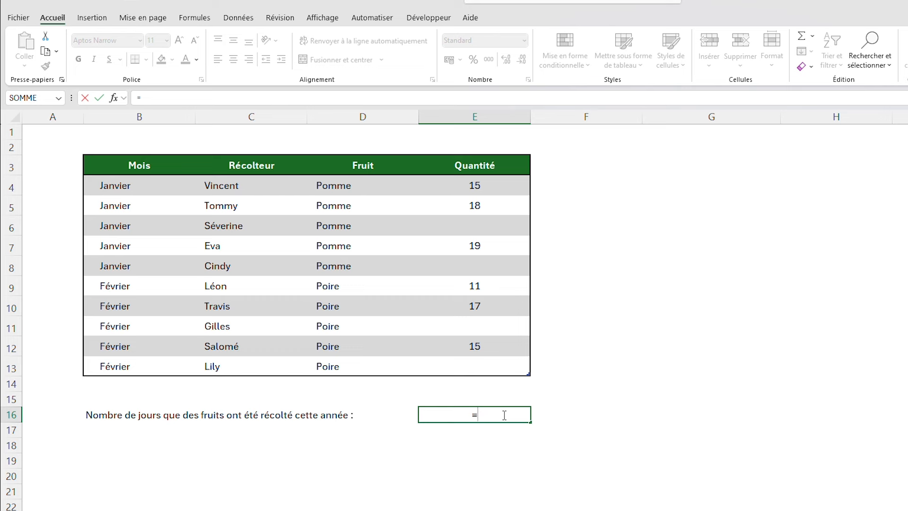
pyautogui.write('NB(')
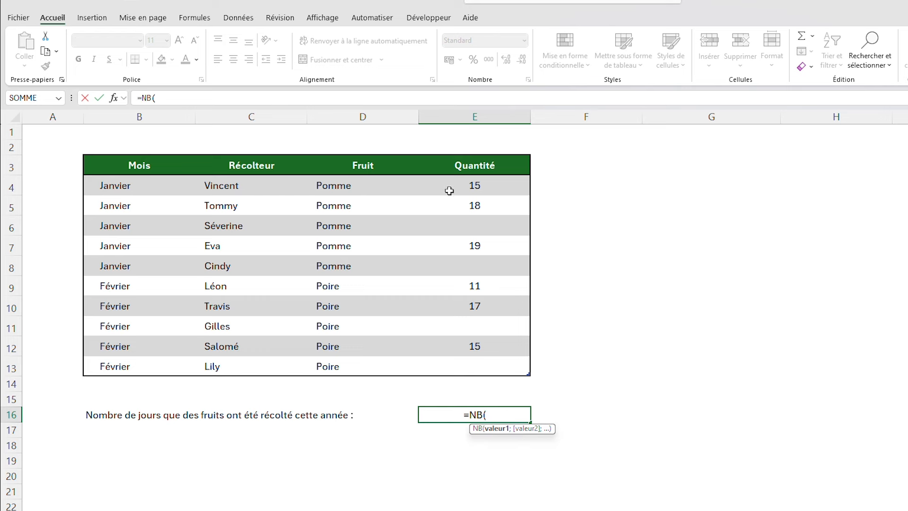
pyautogui.moveTo(502, 183); pyautogui.dragTo(498, 363)
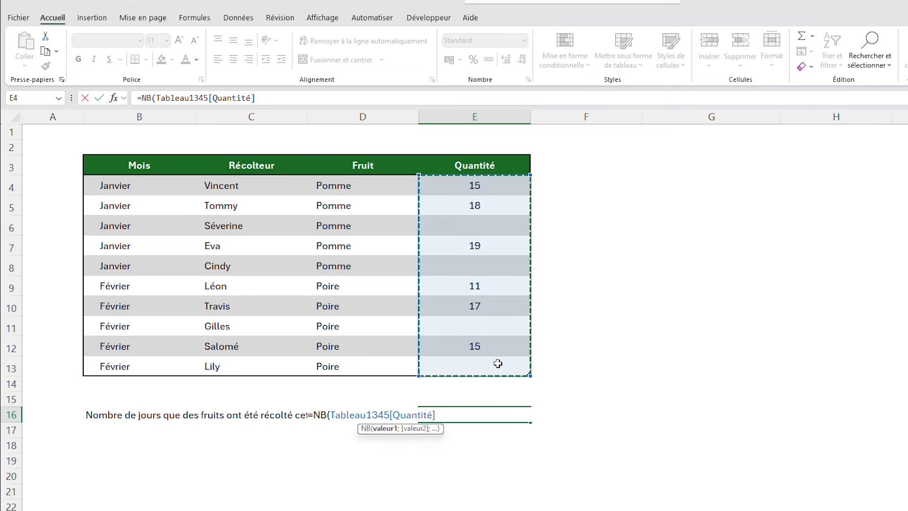
pyautogui.write(')')
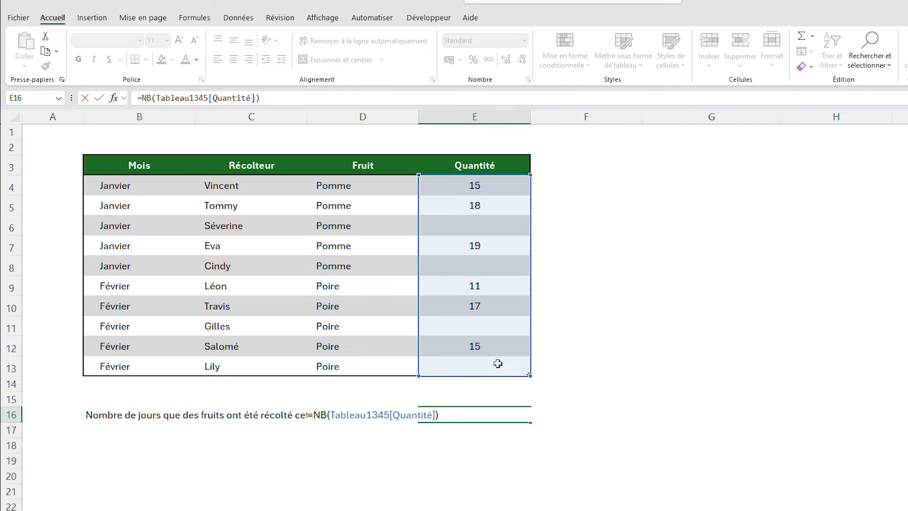
pyautogui.press('Return')
pyautogui.click(586, 362)
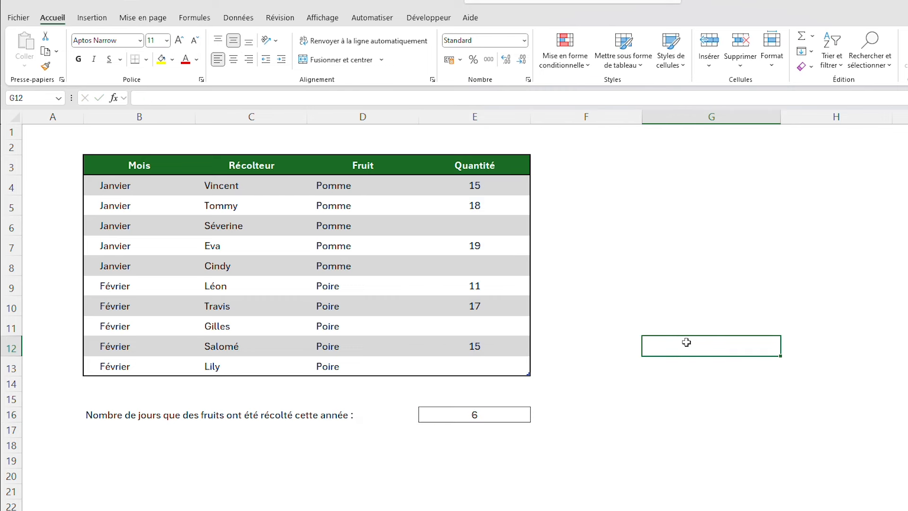
# Check the harvest-day count in E16 against each filled cell of the Quantité column
pyautogui.click(514, 415)
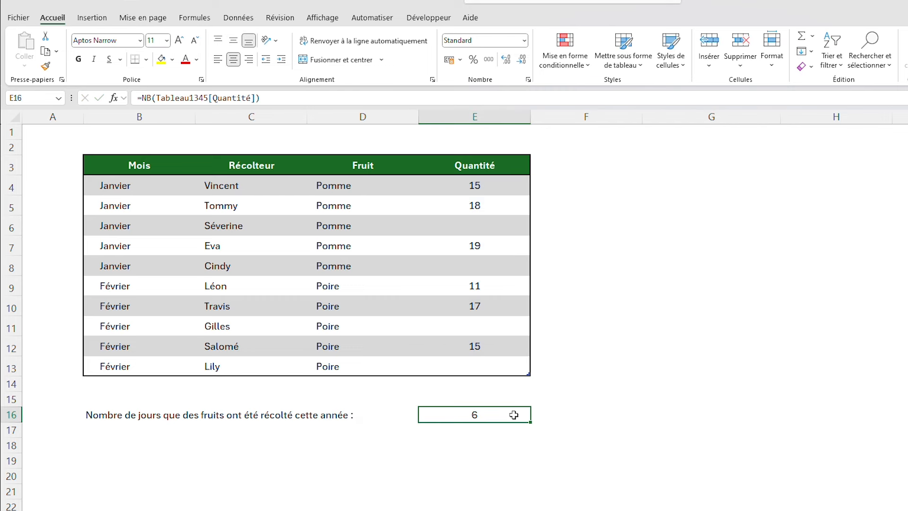
pyautogui.moveTo(503, 184); pyautogui.dragTo(488, 365)
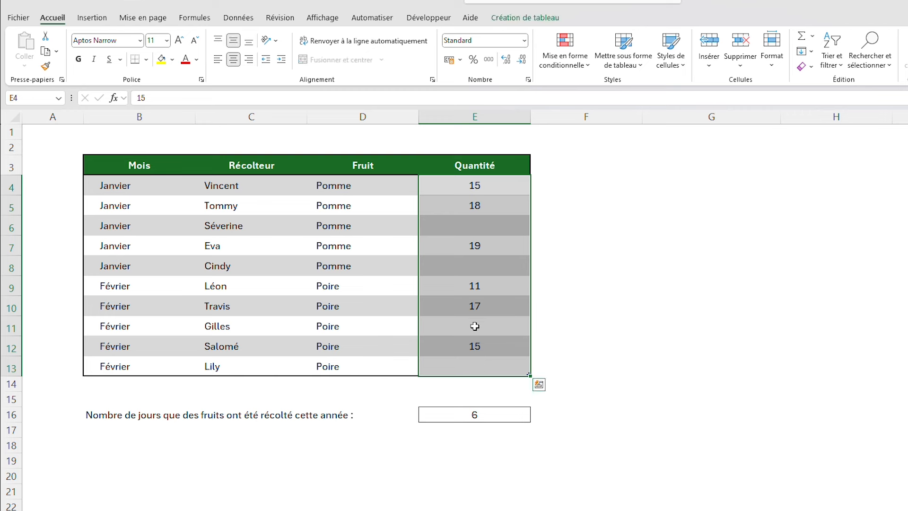
pyautogui.click(495, 183)
pyautogui.click(492, 209)
pyautogui.click(491, 243)
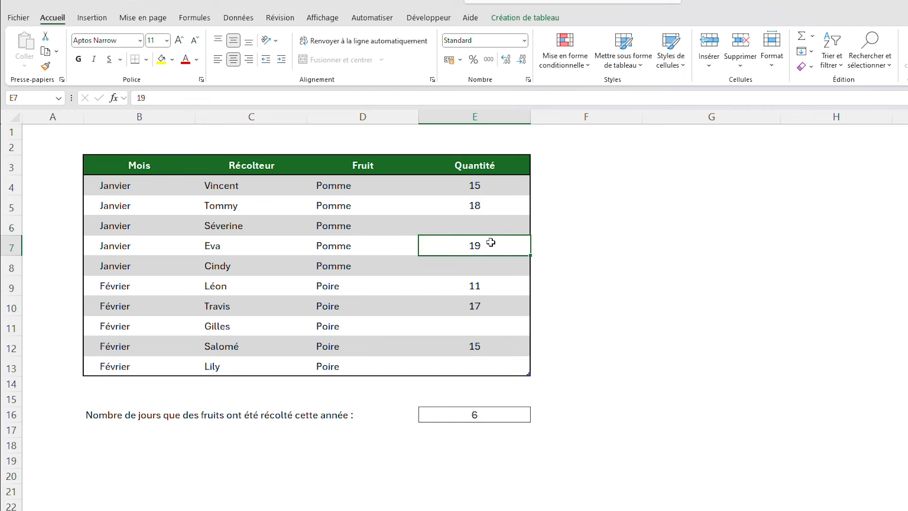
pyautogui.click(502, 289)
pyautogui.click(502, 306)
pyautogui.click(498, 345)
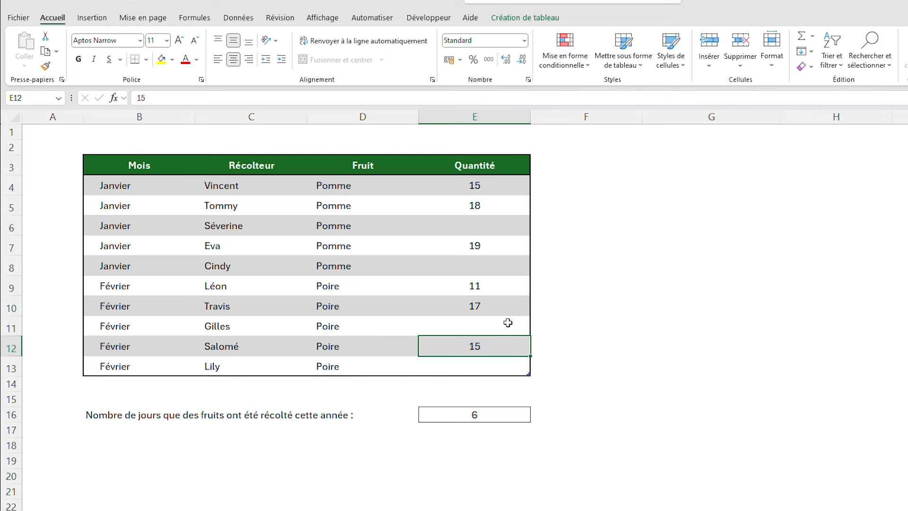
# Enter 10 as the quantity in E6 and check the harvest-day count in E16
pyautogui.click(513, 224)
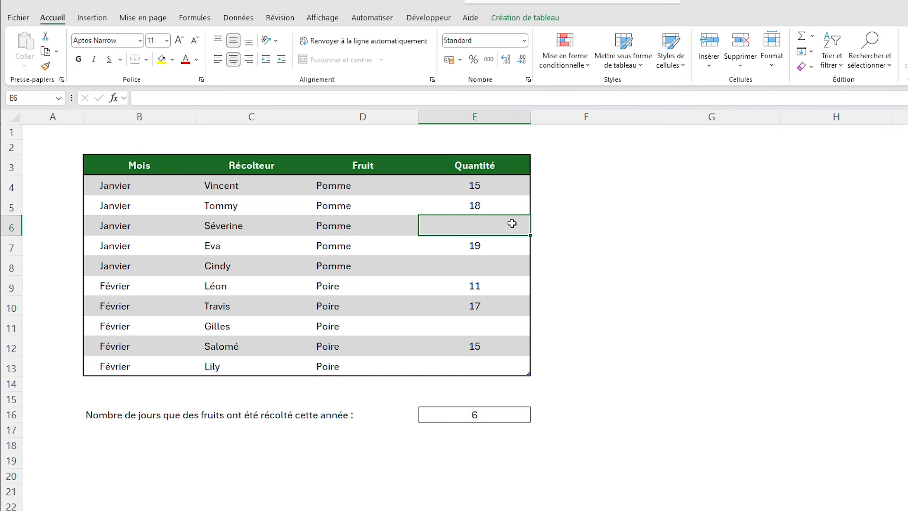
pyautogui.write('10')
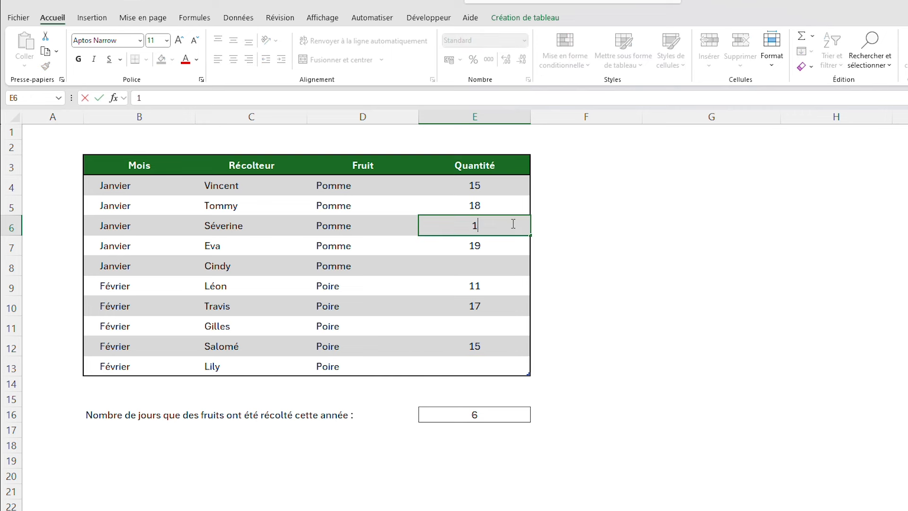
pyautogui.press('Return')
pyautogui.click(509, 416)
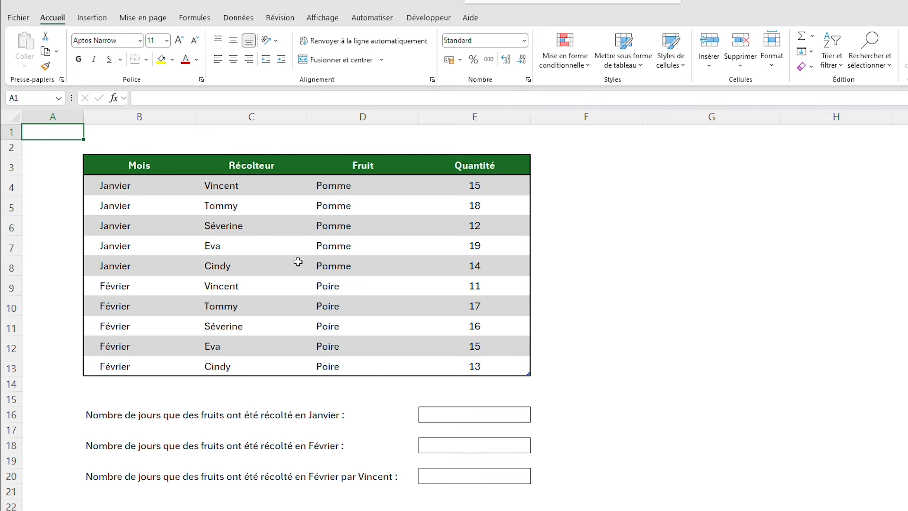
# On the per-month counting sheet, try counting the January harvest days in E16 with =NB(E4:E8)
pyautogui.moveTo(274, 184); pyautogui.dragTo(256, 367)
pyautogui.click(256, 366)
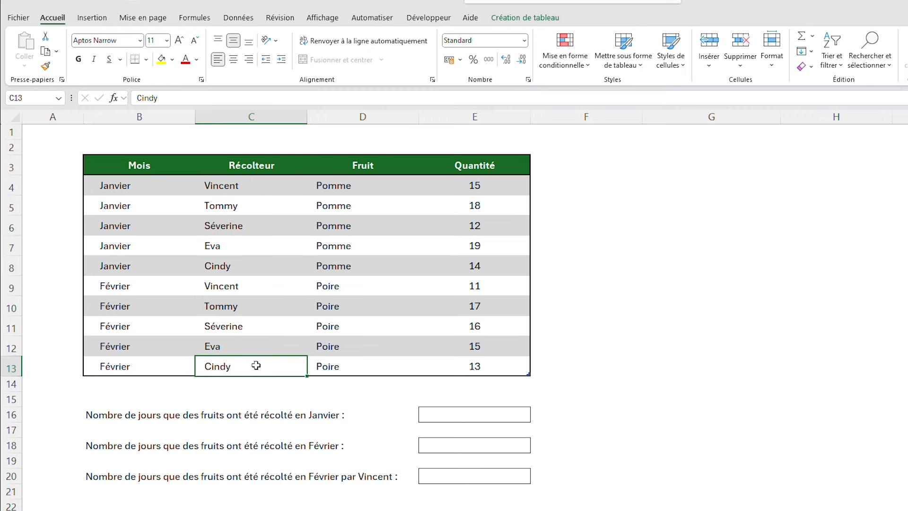
pyautogui.moveTo(105, 419); pyautogui.dragTo(463, 415)
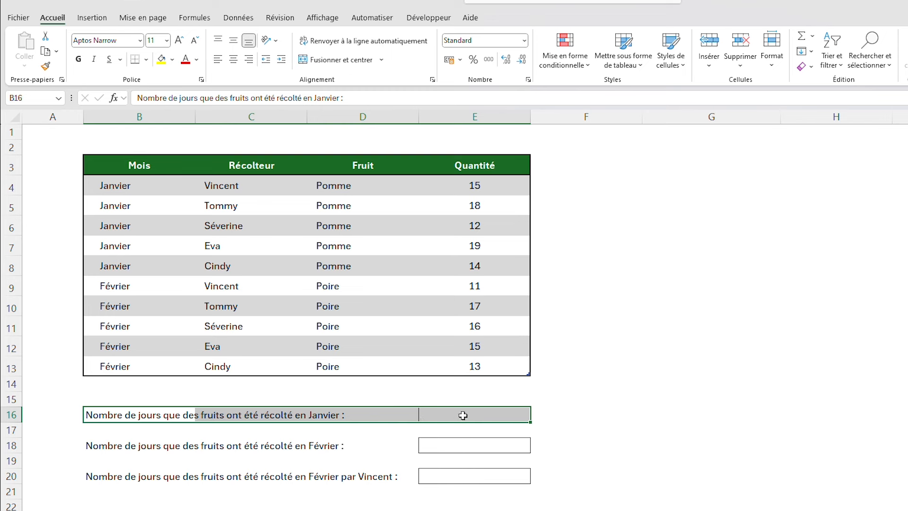
pyautogui.click(463, 415)
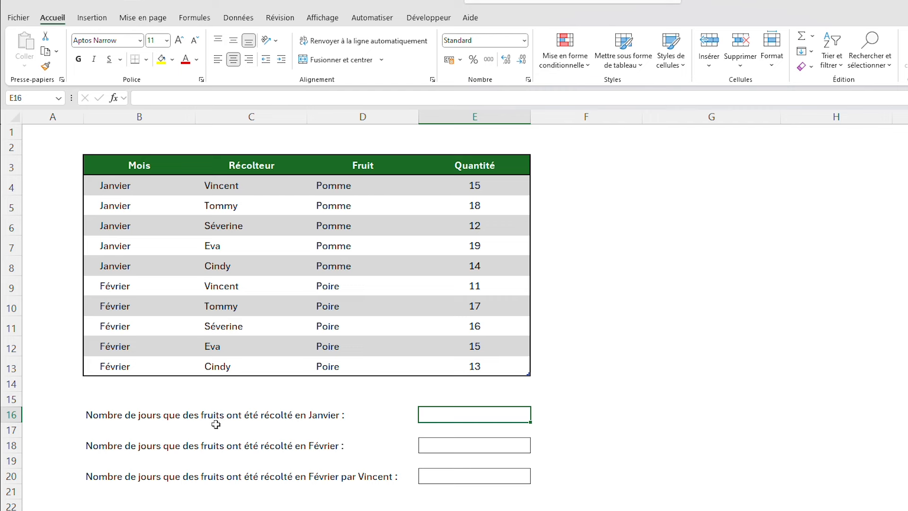
pyautogui.write('=NB')
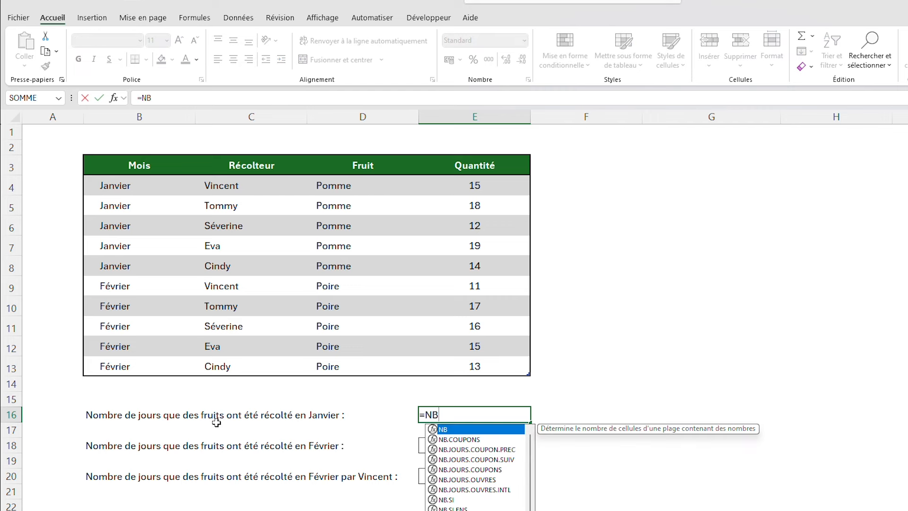
pyautogui.write('(')
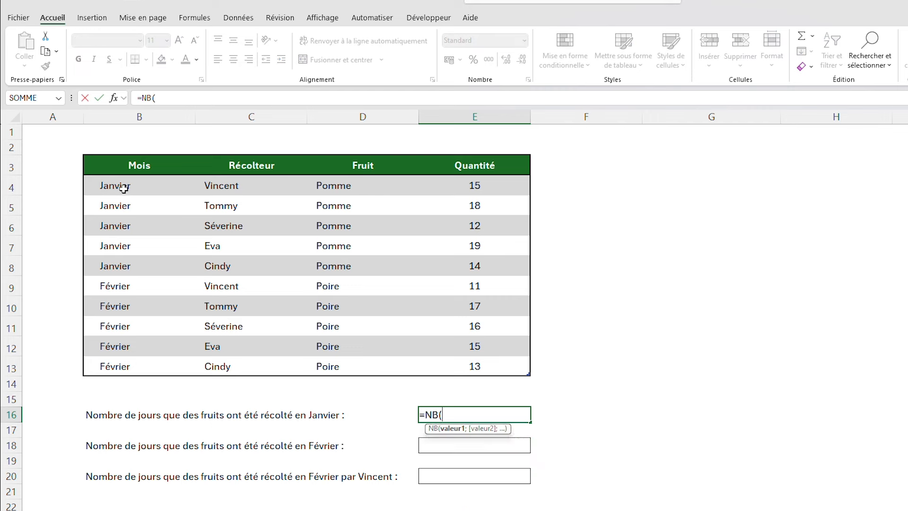
pyautogui.moveTo(123, 189); pyautogui.dragTo(109, 266)
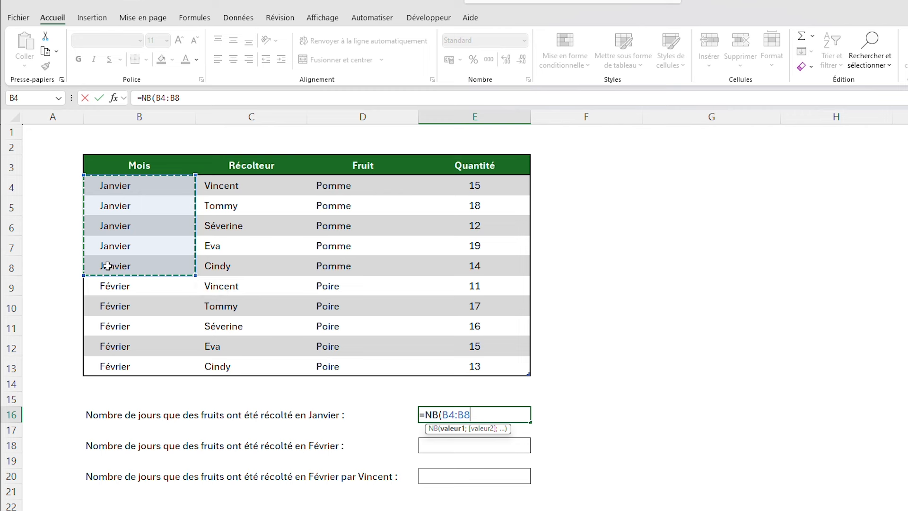
pyautogui.moveTo(458, 186); pyautogui.dragTo(452, 263)
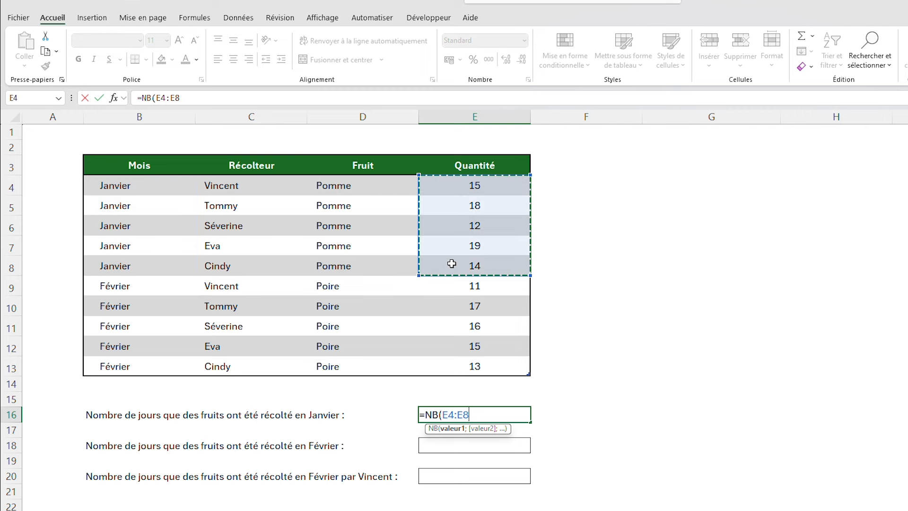
pyautogui.write(')')
pyautogui.press('Return')
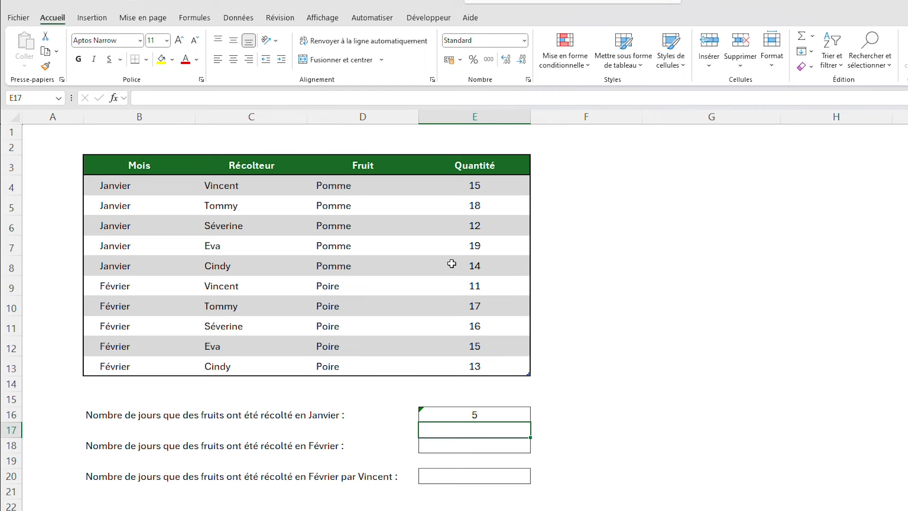
# Clear the NB formula from the January answer cell E16
pyautogui.press('Up')
pyautogui.press('F2')
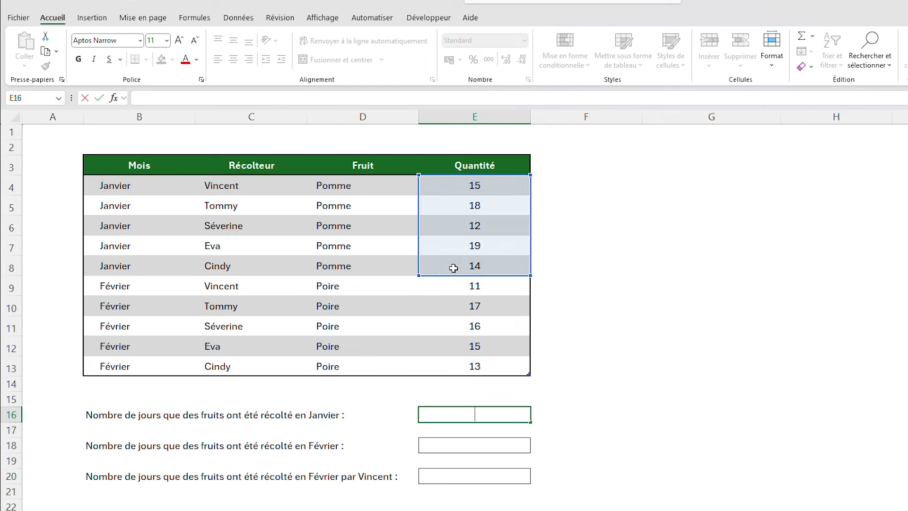
pyautogui.click(623, 280)
pyautogui.click(689, 261)
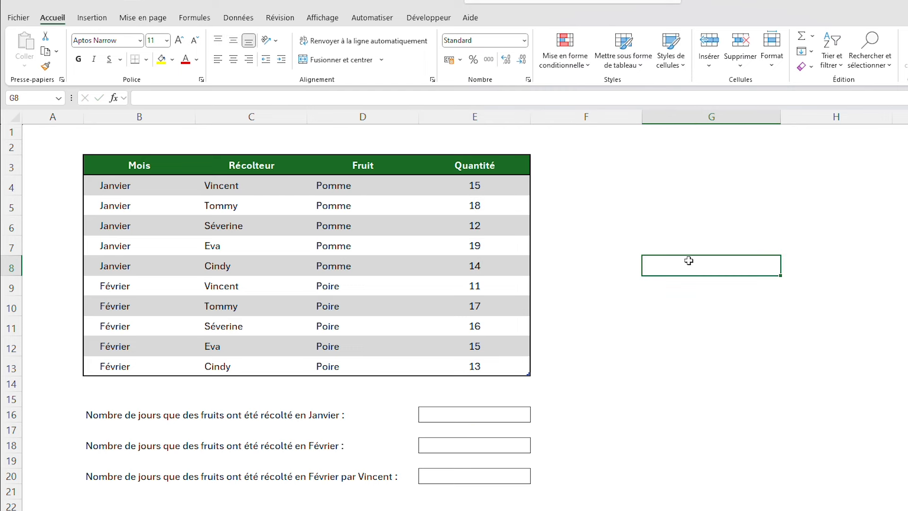
# Count the January harvest days in E16 with =NB.SI(Tableau13456[Mois];"Janvier")
pyautogui.moveTo(507, 189); pyautogui.dragTo(497, 365)
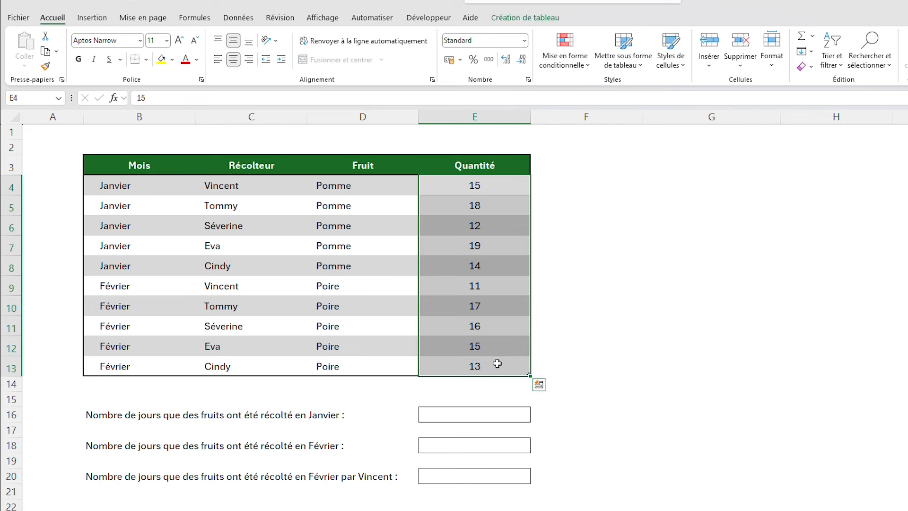
pyautogui.click(358, 261)
pyautogui.moveTo(142, 184); pyautogui.dragTo(133, 263)
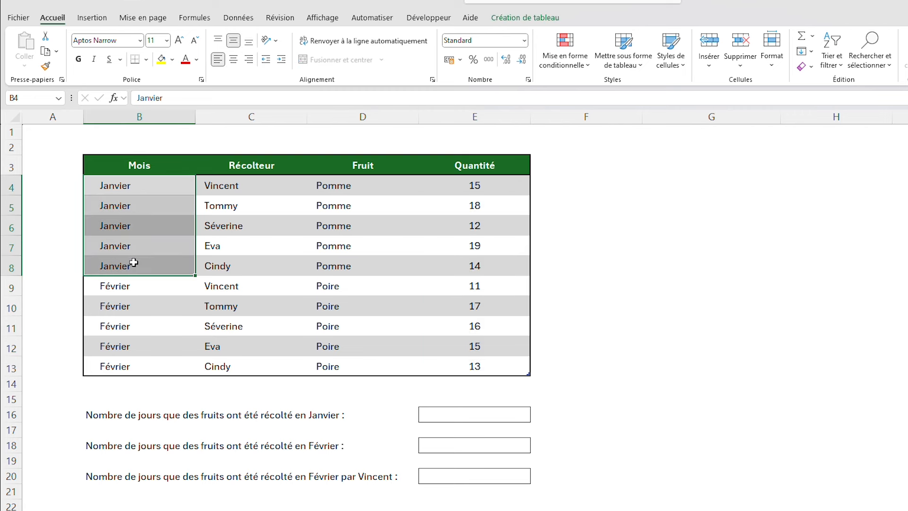
pyautogui.click(284, 330)
pyautogui.click(493, 415)
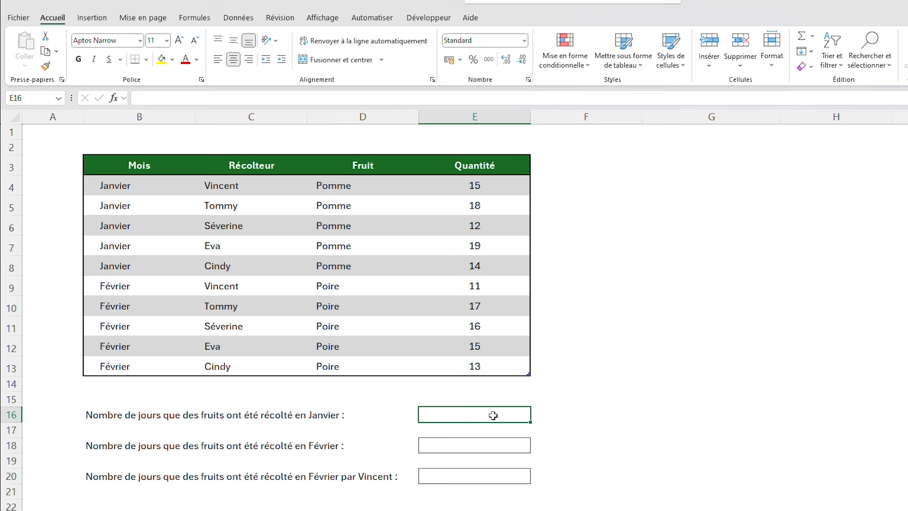
pyautogui.write('=')
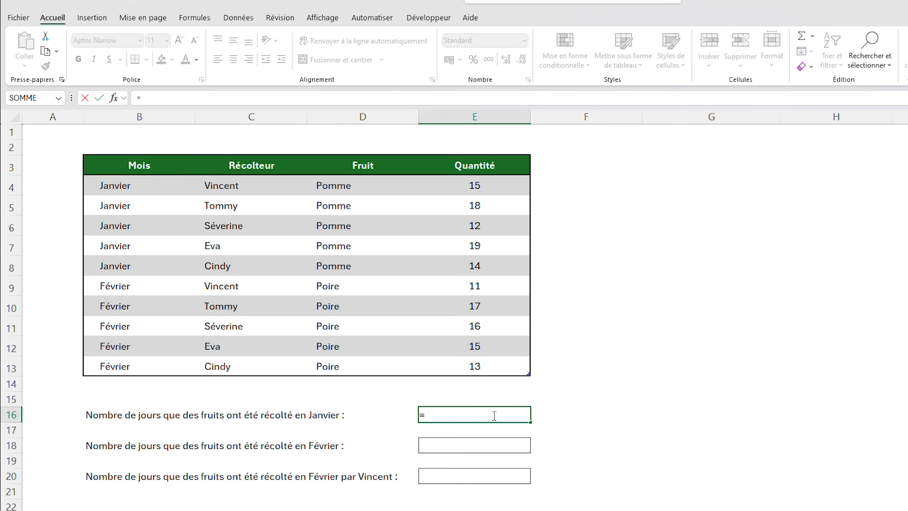
pyautogui.write('NB.SI')
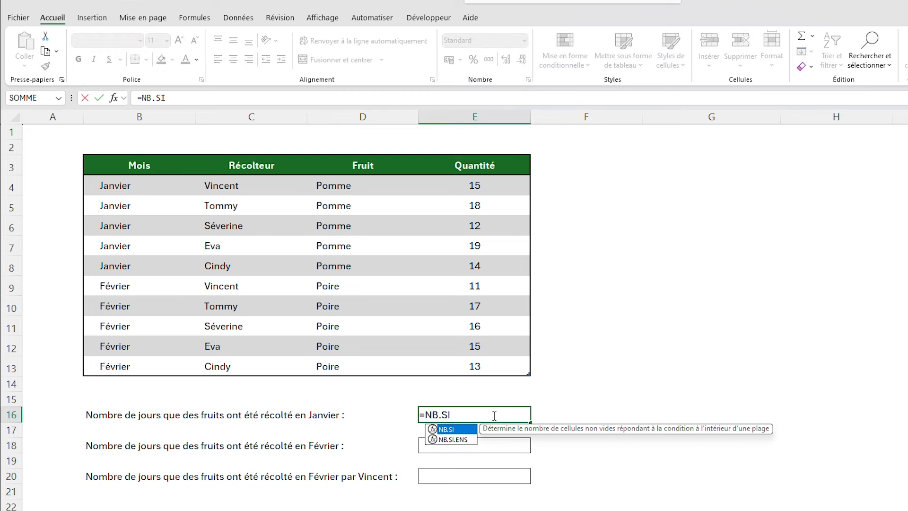
pyautogui.write('(')
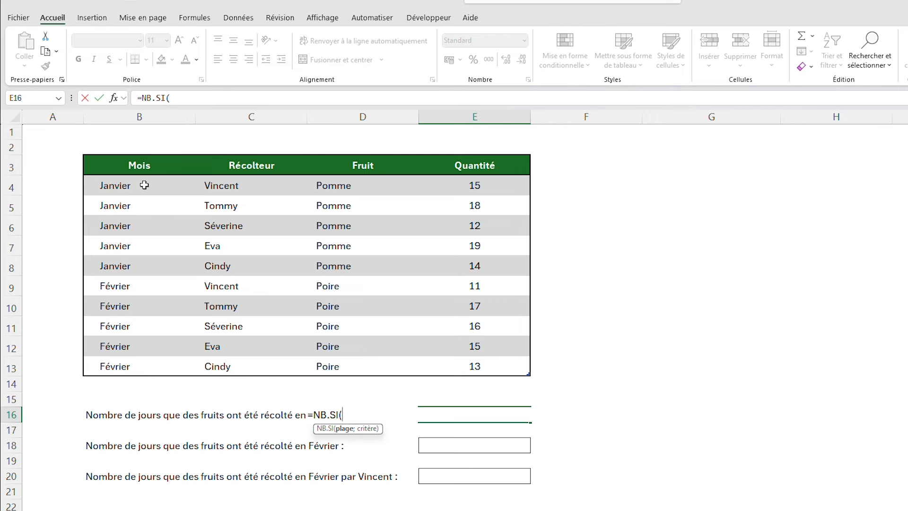
pyautogui.moveTo(141, 185); pyautogui.dragTo(142, 364)
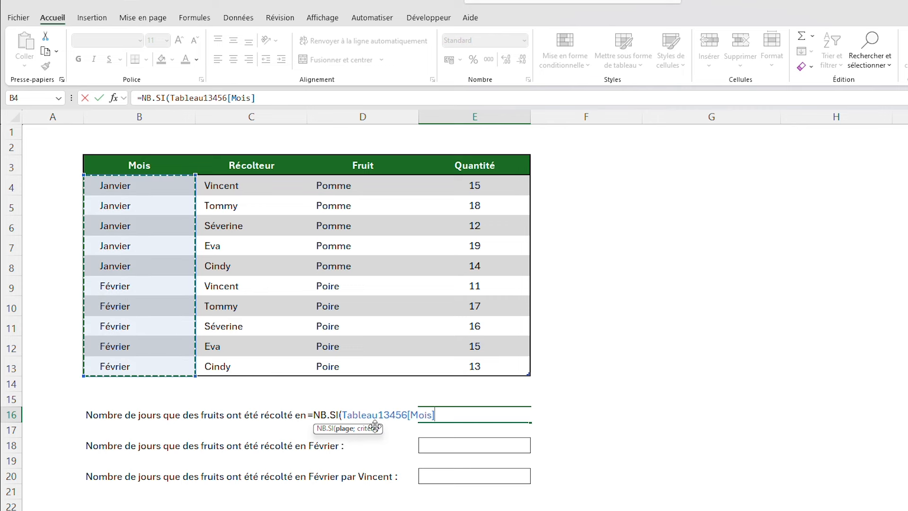
pyautogui.write(';')
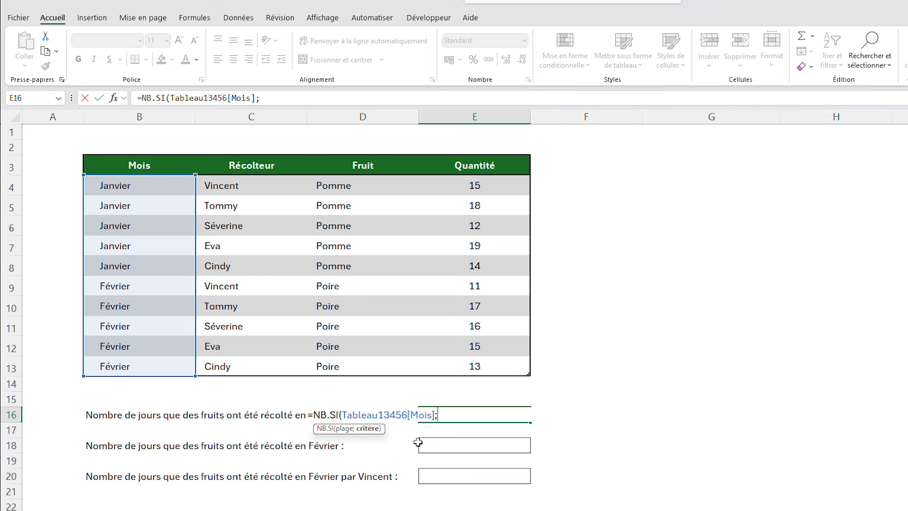
pyautogui.write('"Janvier")')
pyautogui.press('Return')
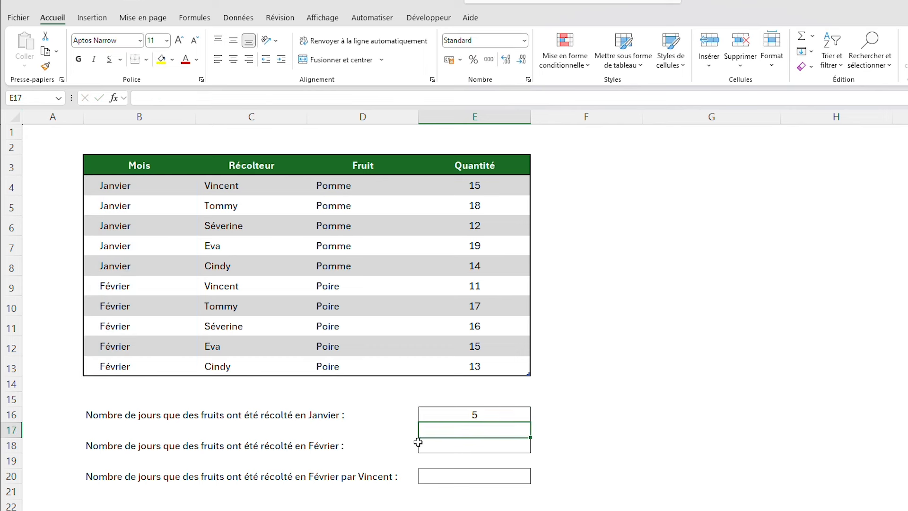
# Check the January count in E16 against the January rows of the Mois column
pyautogui.moveTo(144, 188); pyautogui.dragTo(148, 363)
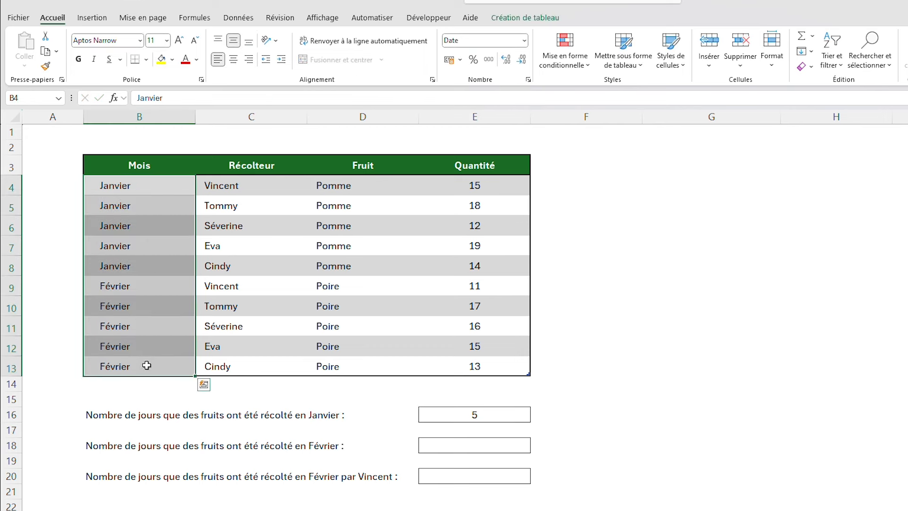
pyautogui.click(147, 365)
pyautogui.moveTo(141, 184); pyautogui.dragTo(131, 268)
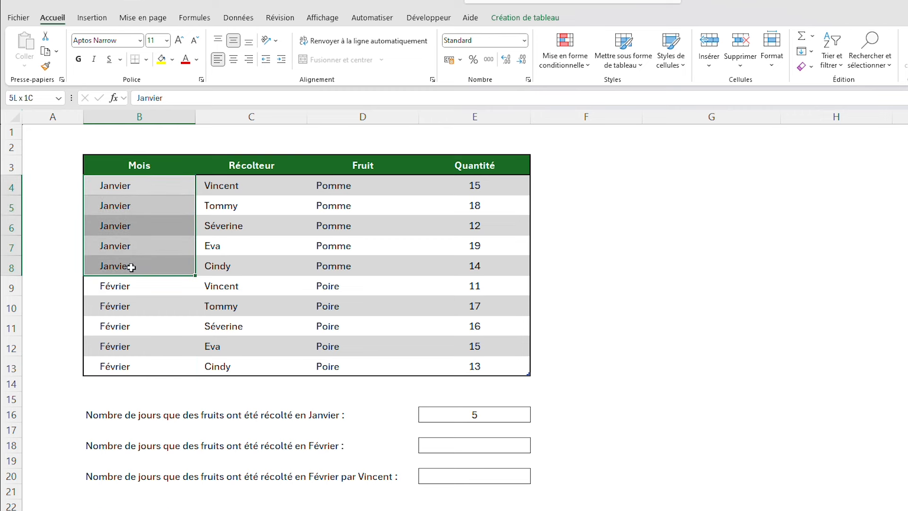
pyautogui.click(507, 413)
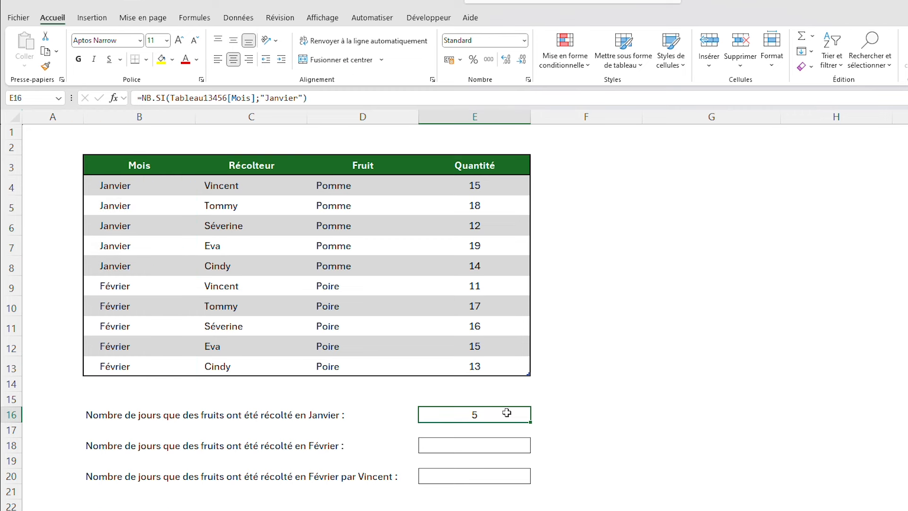
# Count the February harvest days in E18 with =NB.SI(Tableau13456[Mois];"Février")
pyautogui.click(284, 447)
pyautogui.click(459, 449)
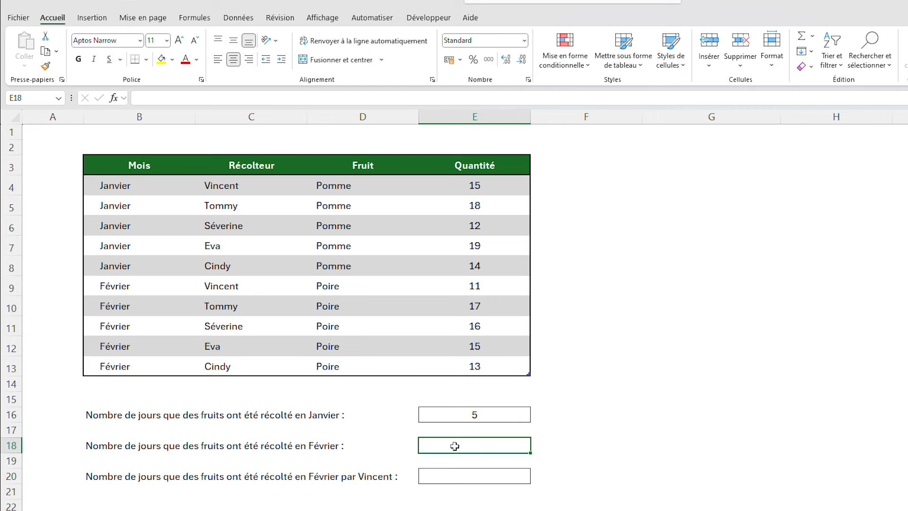
pyautogui.write('=N')
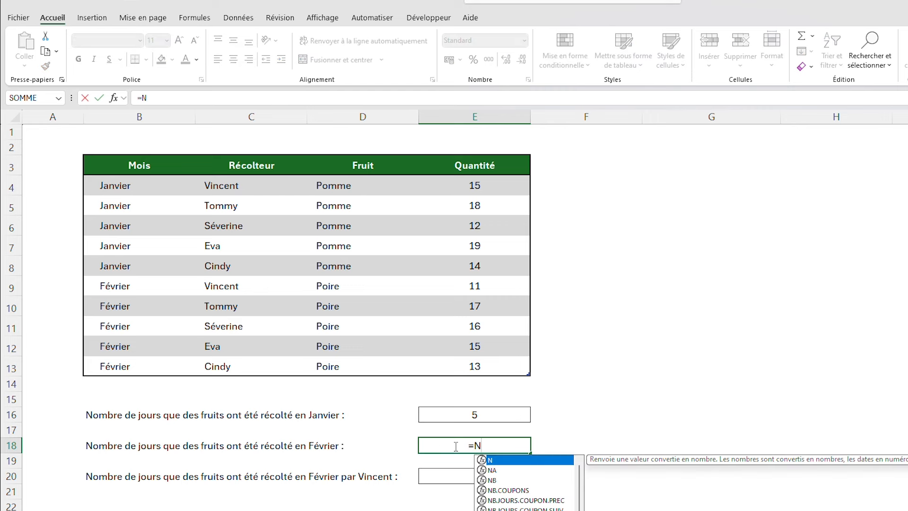
pyautogui.write('B.SI(')
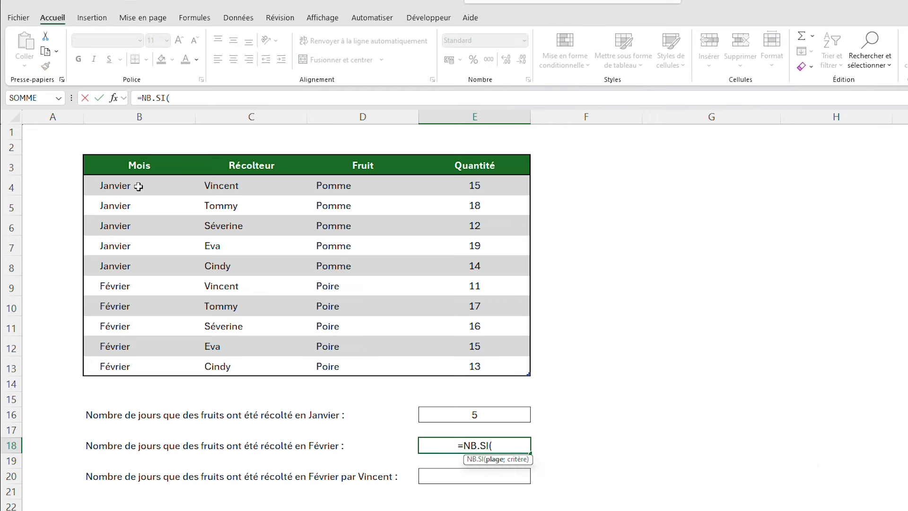
pyautogui.moveTo(138, 186); pyautogui.dragTo(144, 360)
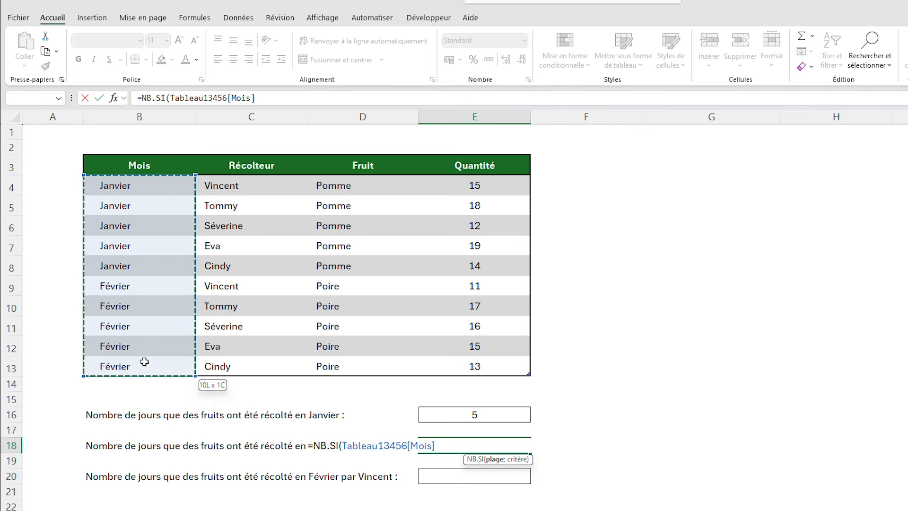
pyautogui.write(';"')
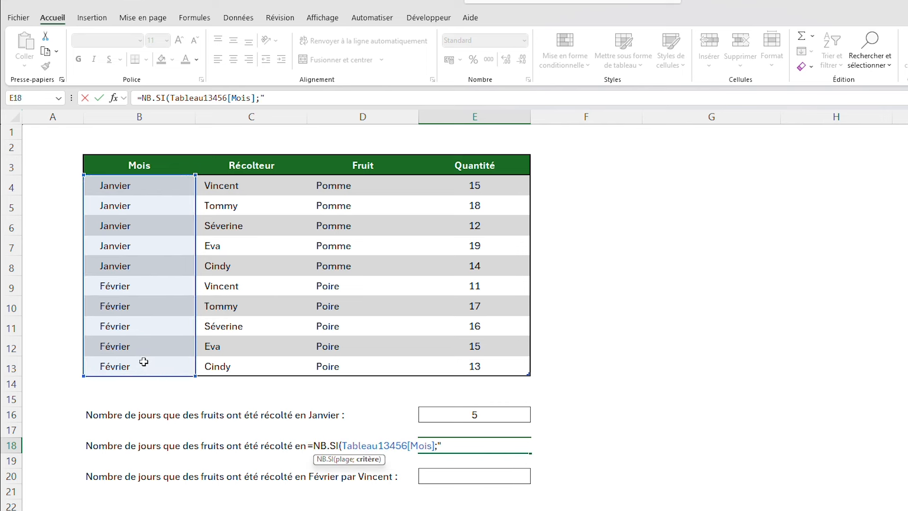
pyautogui.write('Février")')
pyautogui.press('Return')
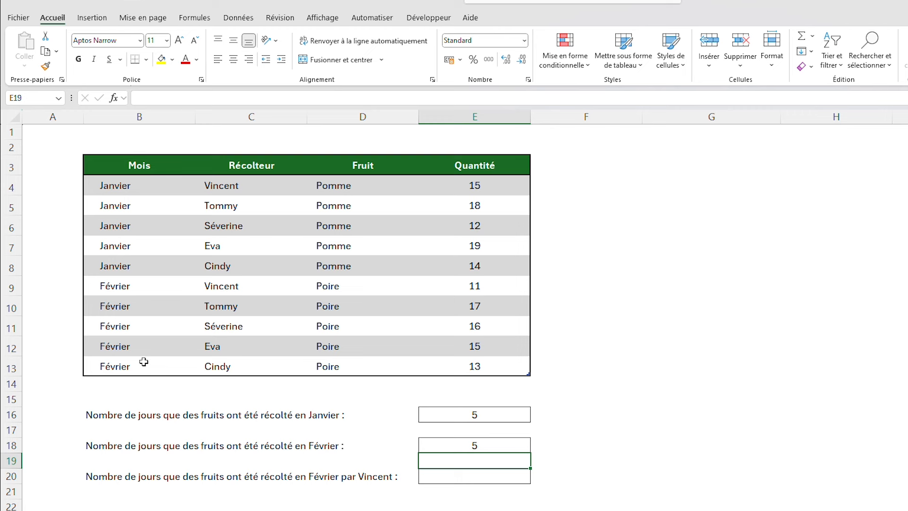
pyautogui.click(507, 421)
pyautogui.click(502, 444)
# Begin an NB.SI.ENS formula in E20 with the Mois column as first criteria range and "Février" as its criterion
pyautogui.click(484, 473)
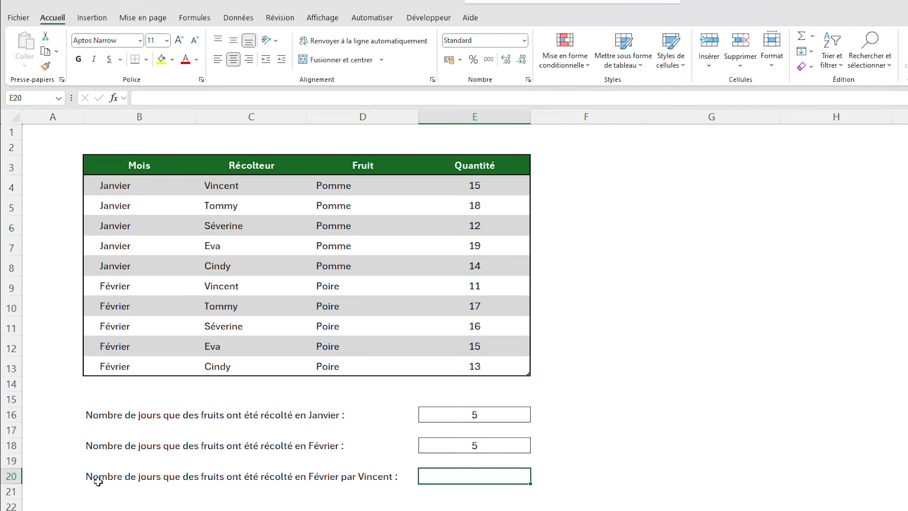
pyautogui.moveTo(98, 482); pyautogui.dragTo(352, 482)
pyautogui.click(357, 481)
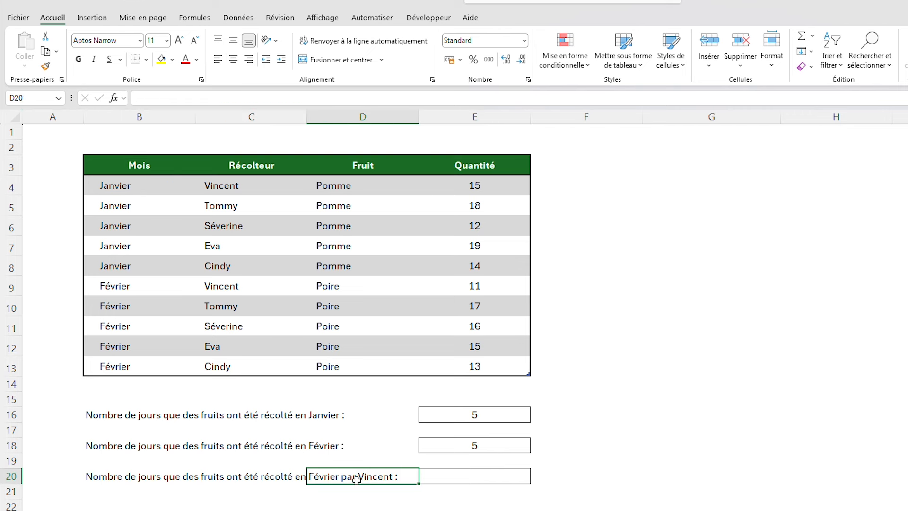
pyautogui.click(366, 510)
pyautogui.click(470, 474)
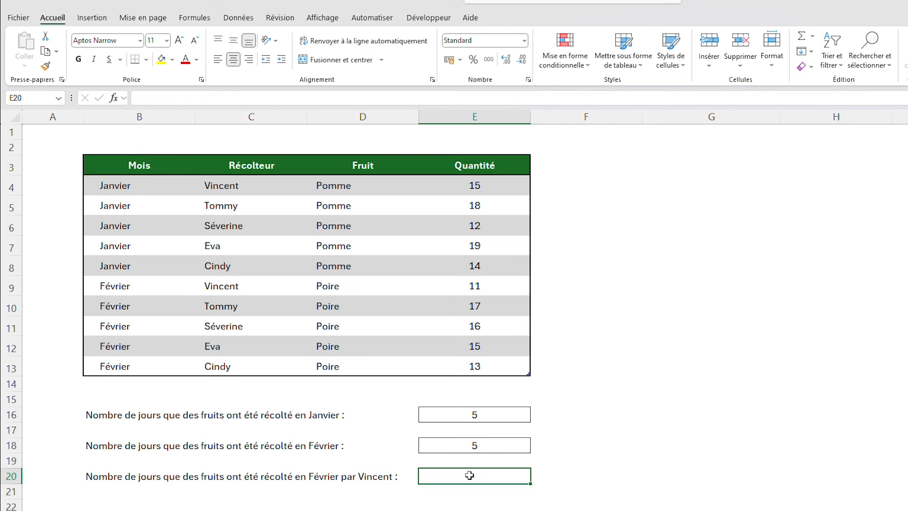
pyautogui.write('=NB.SI')
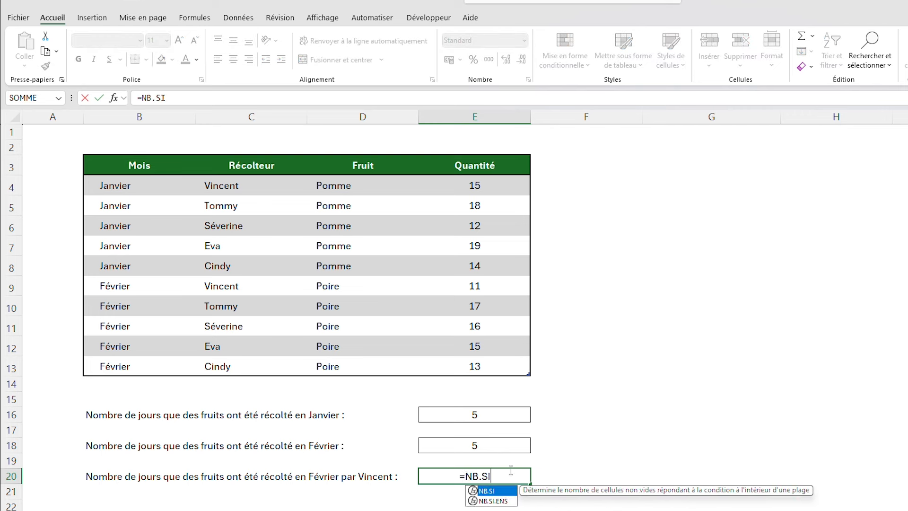
pyautogui.write('.ENS(')
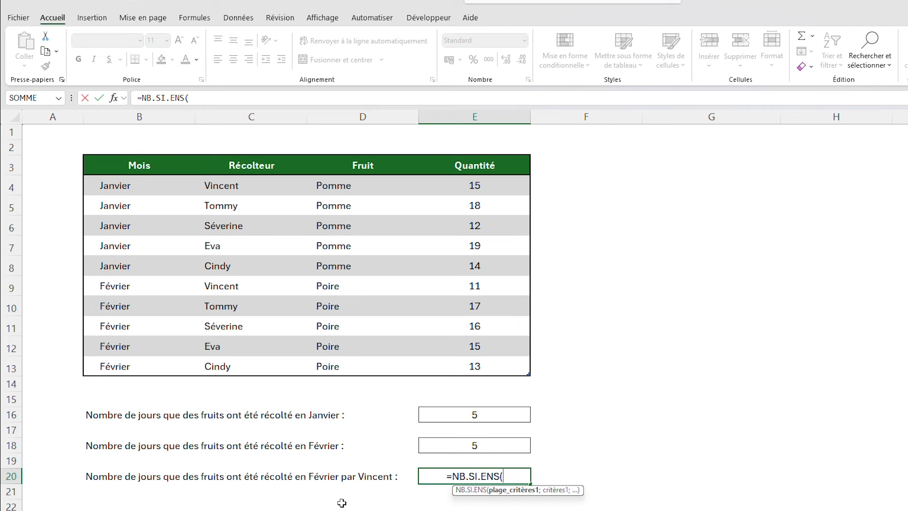
pyautogui.moveTo(149, 187); pyautogui.dragTo(151, 362)
pyautogui.write('; "F')
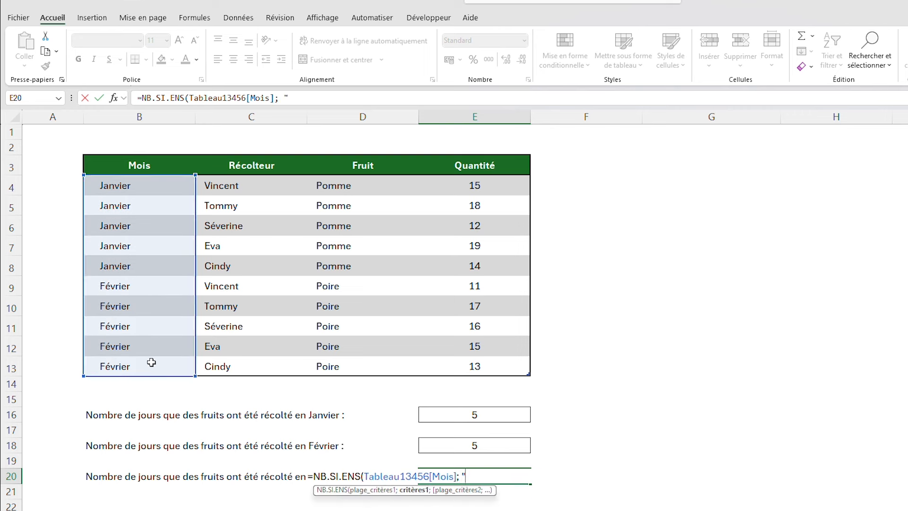
pyautogui.write('évrier";')
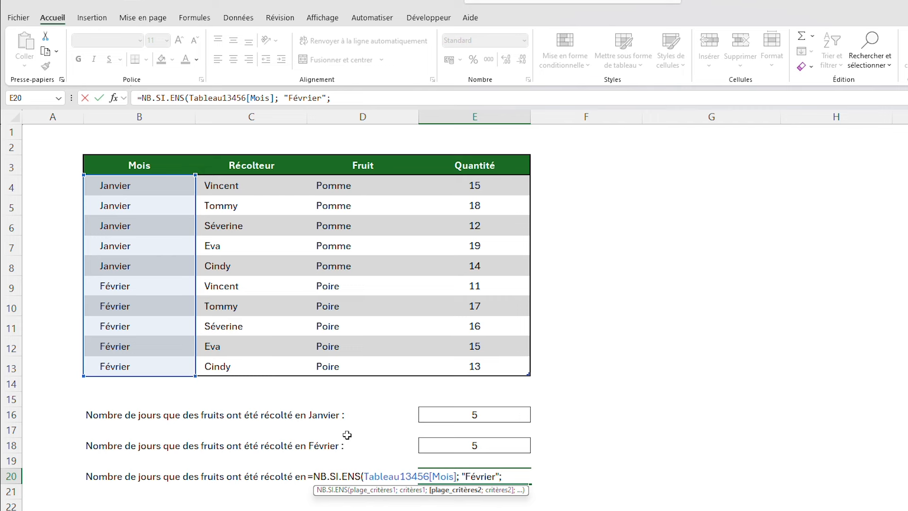
# Complete the E20 formula with the Récolteur column as second criteria range and the harvester's name from the row 20 question as criterion
pyautogui.moveTo(276, 182); pyautogui.dragTo(265, 364)
pyautogui.write(';')
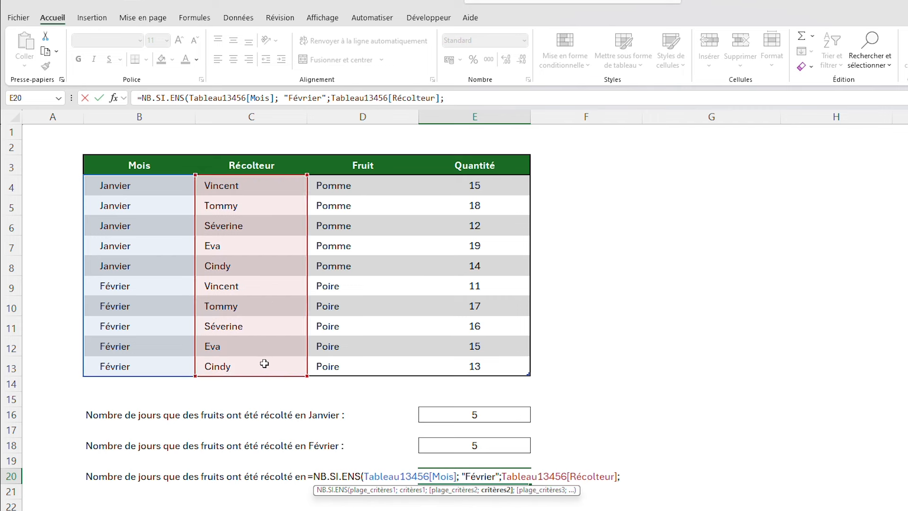
pyautogui.write(' "Vincent")')
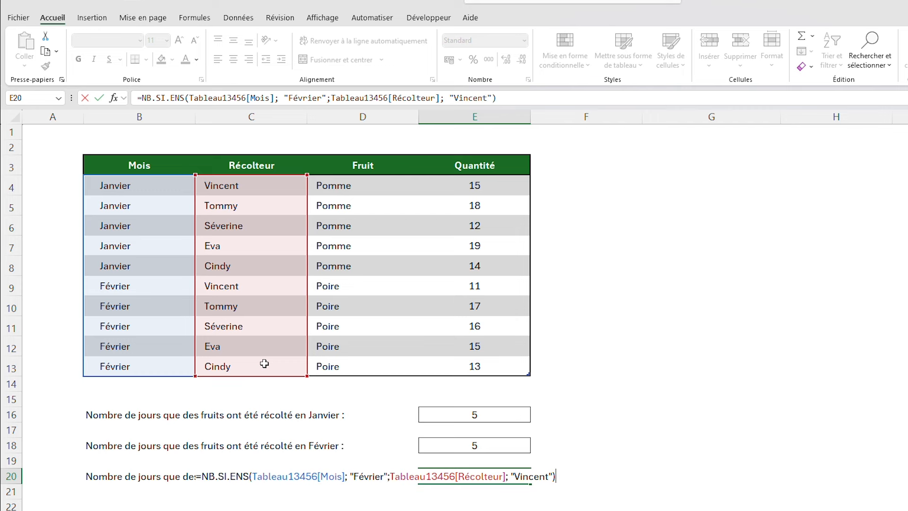
pyautogui.press('Return')
pyautogui.click(644, 359)
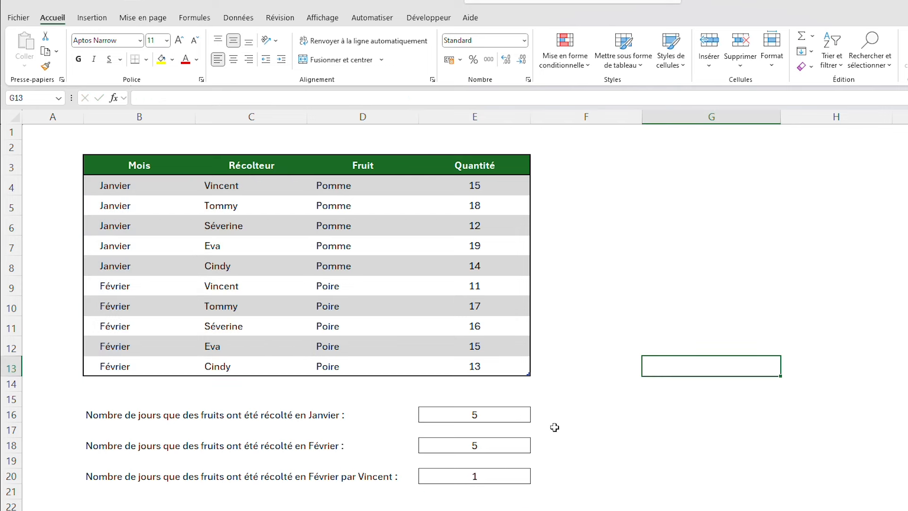
# Replace the harvester in C12 with the one counted in E20 and check the updated count
pyautogui.click(488, 475)
pyautogui.click(258, 344)
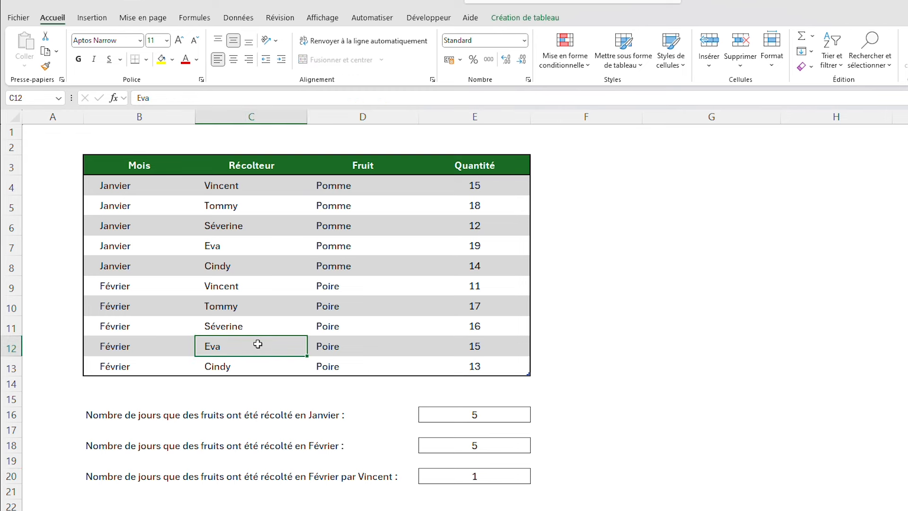
pyautogui.write('Vincent')
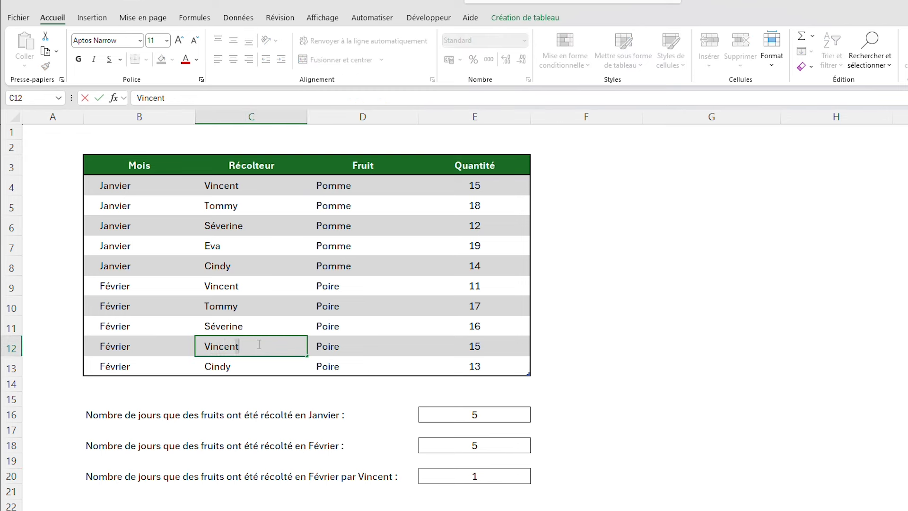
pyautogui.press('Return')
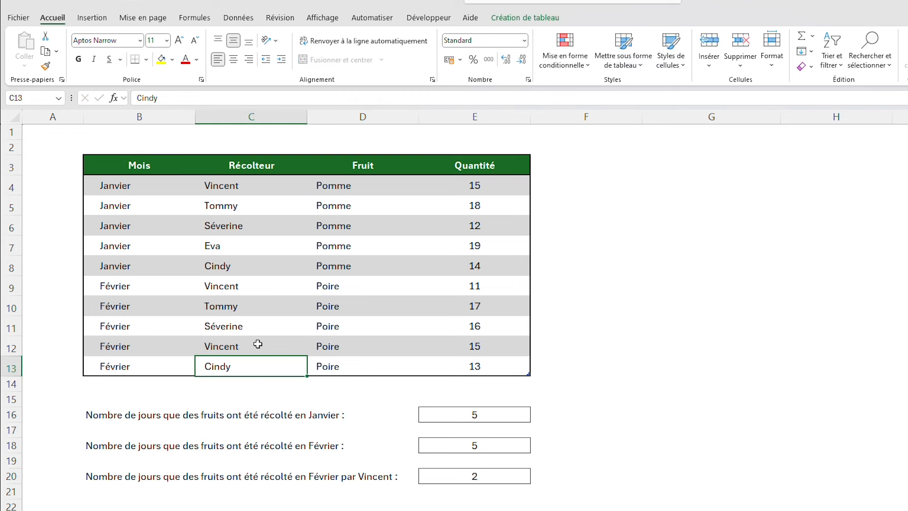
pyautogui.click(521, 478)
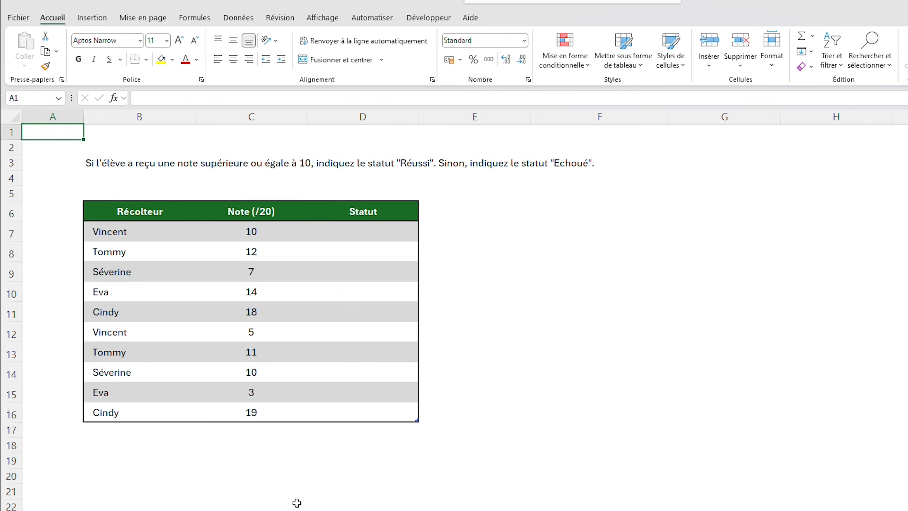
# Rename the first column header in B6 of the grades table as "Elèves"
pyautogui.click(151, 212)
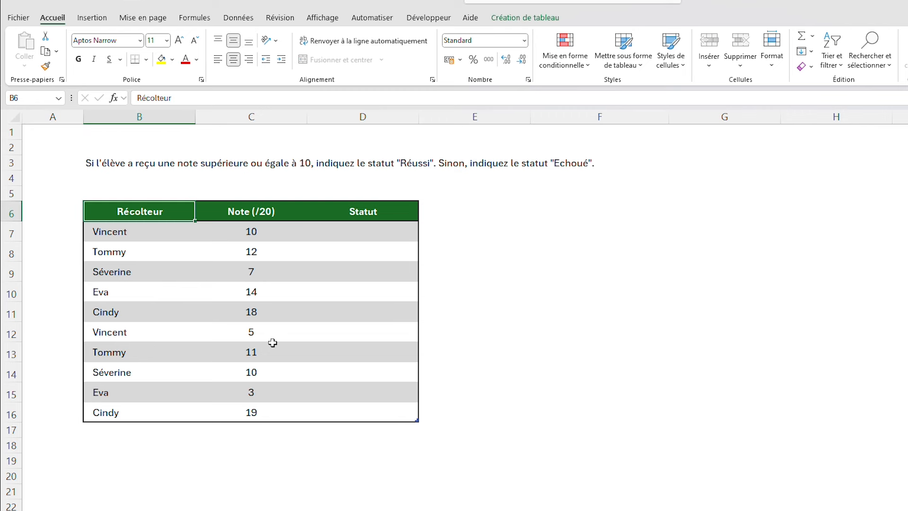
pyautogui.write('Elève')
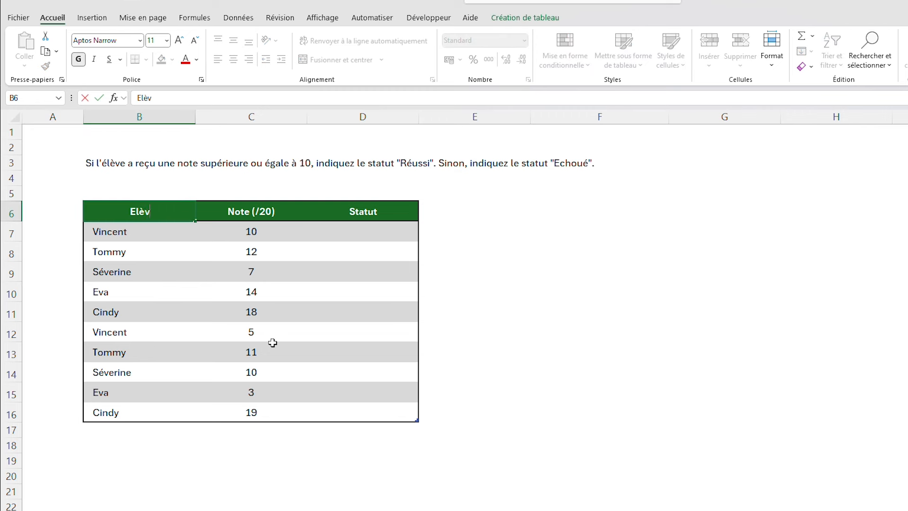
pyautogui.press('Return')
pyautogui.doubleClick(172, 209)
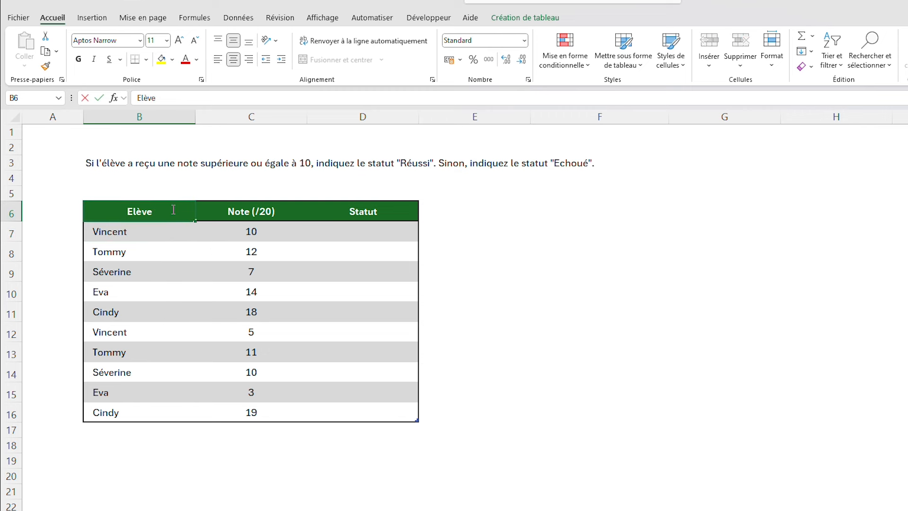
pyautogui.write('s')
pyautogui.press('Return')
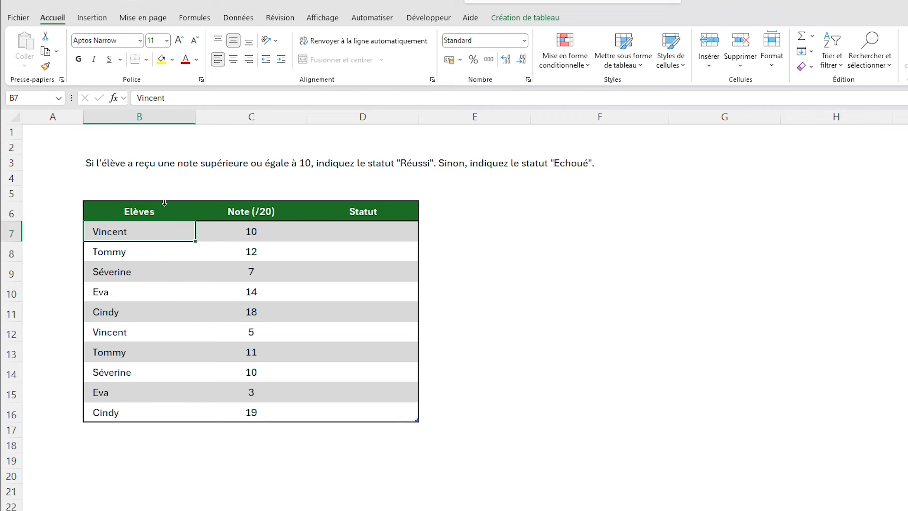
# Examine the pass/fail instruction in row 3 and the table's student, grade and status columns
pyautogui.moveTo(102, 168); pyautogui.dragTo(351, 161)
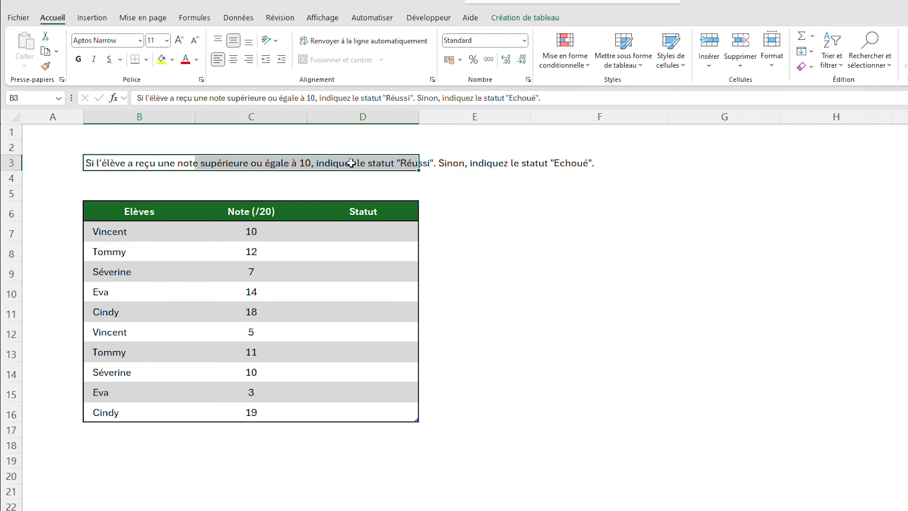
pyautogui.click(465, 245)
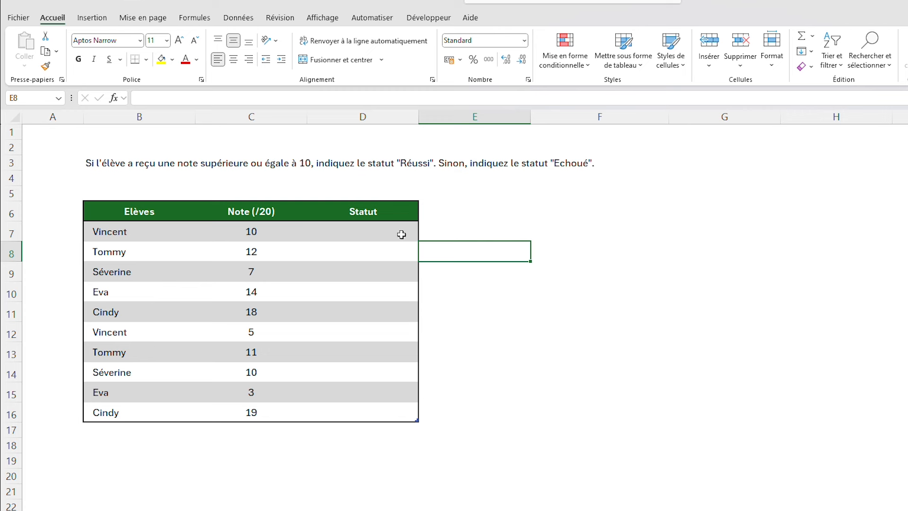
pyautogui.moveTo(402, 234); pyautogui.dragTo(387, 412)
pyautogui.click(509, 321)
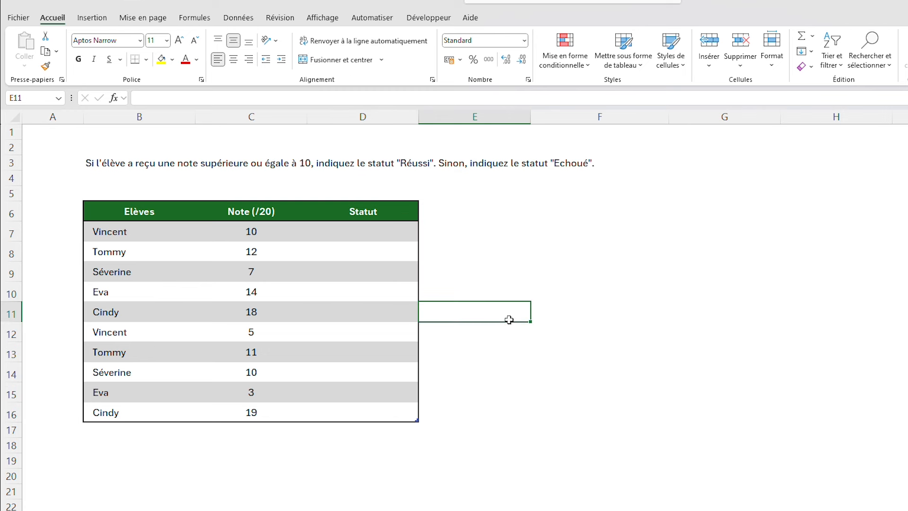
pyautogui.click(584, 269)
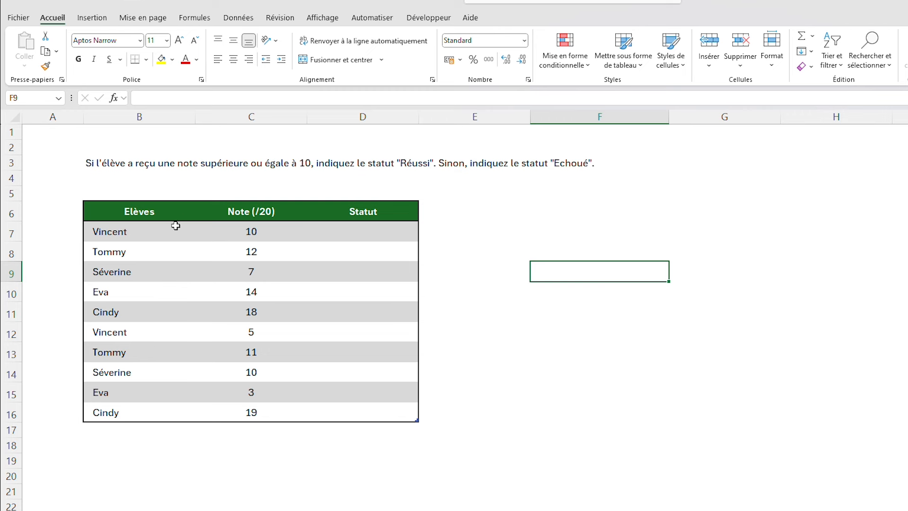
pyautogui.moveTo(174, 226); pyautogui.dragTo(156, 402)
pyautogui.moveTo(276, 223); pyautogui.dragTo(259, 397)
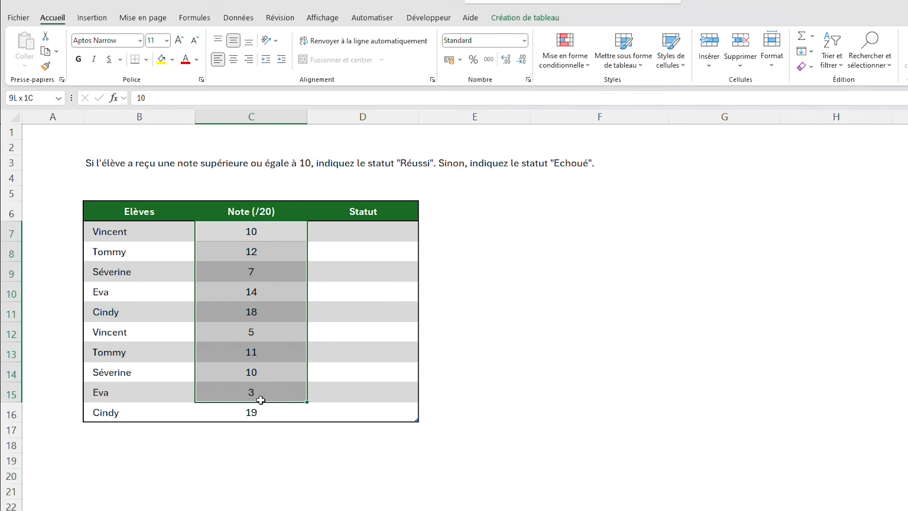
# Enter =SI([@[Note (/20)]]>=10; "Réussi"; "Echoué") in D7 to assign the first student's status
pyautogui.click(377, 233)
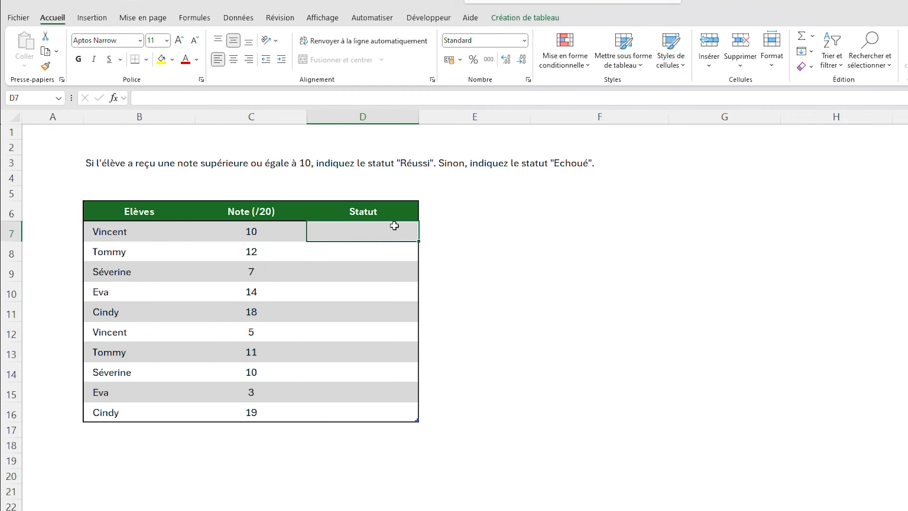
pyautogui.write('=SI(')
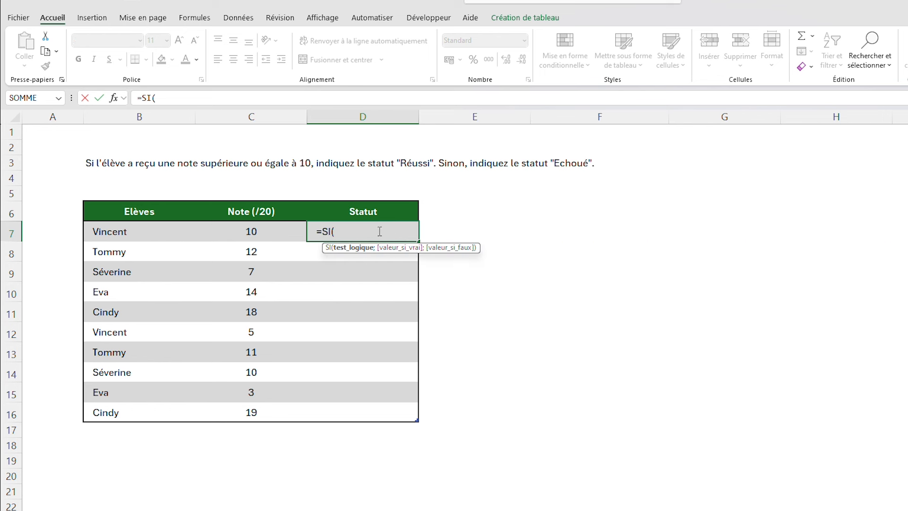
pyautogui.click(271, 231)
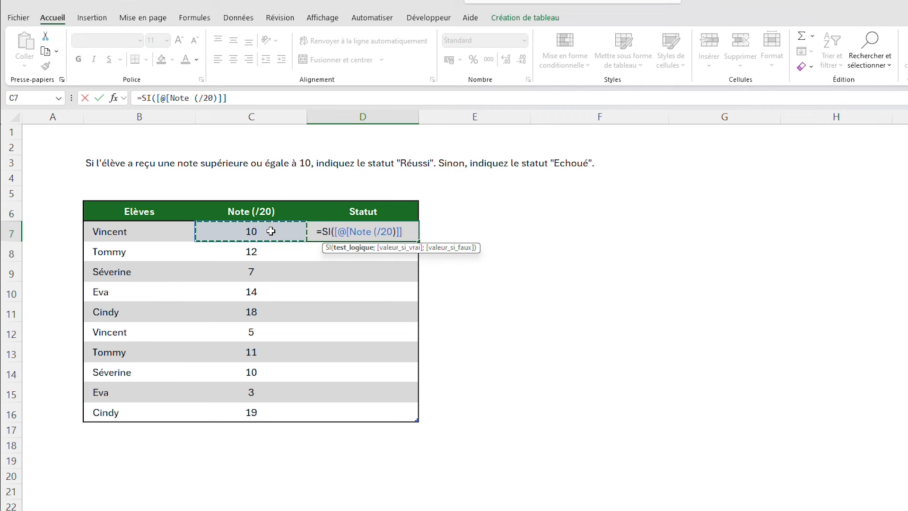
pyautogui.write('>')
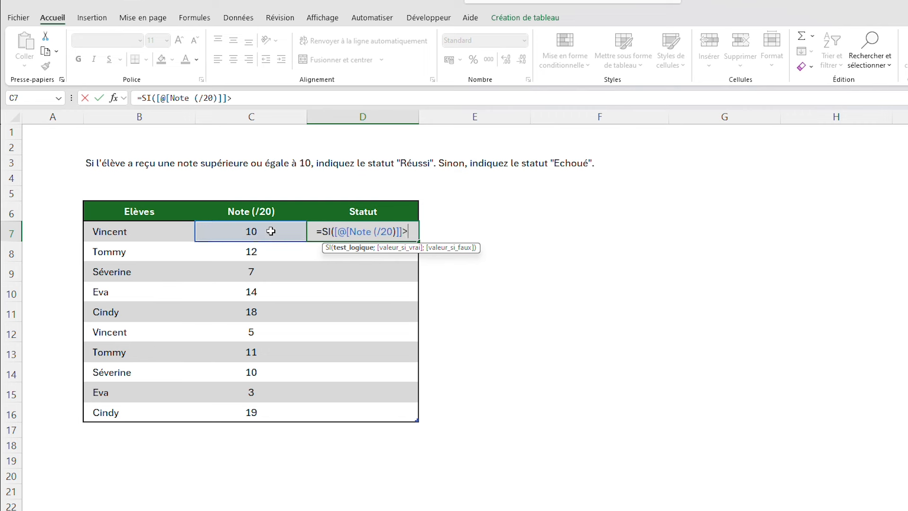
pyautogui.write('=10')
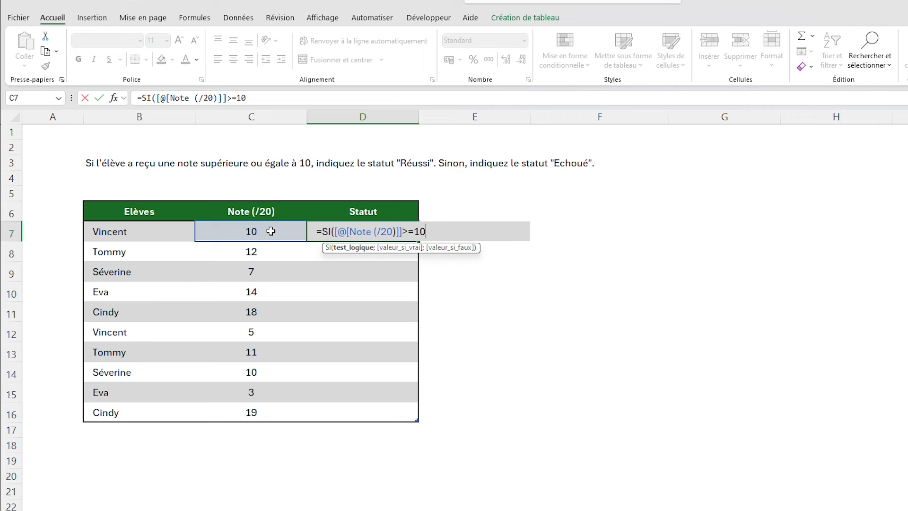
pyautogui.write(';')
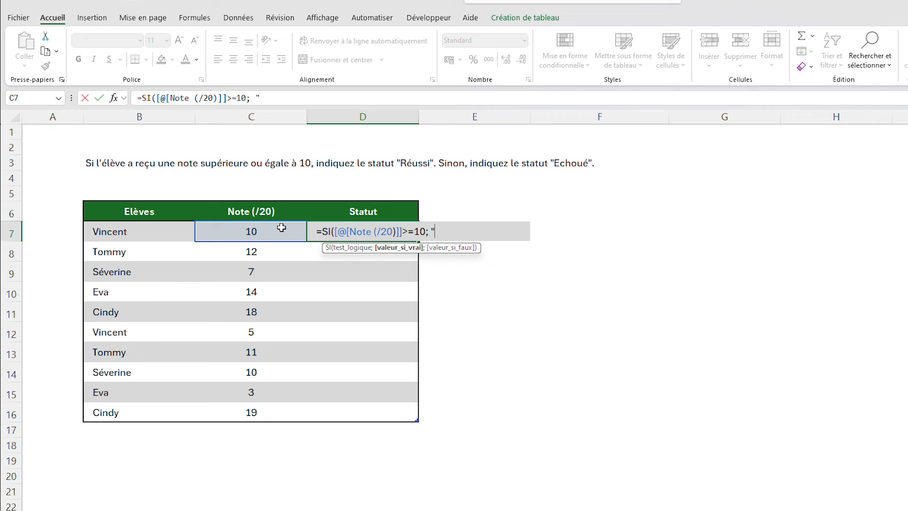
pyautogui.write('"Réussi";')
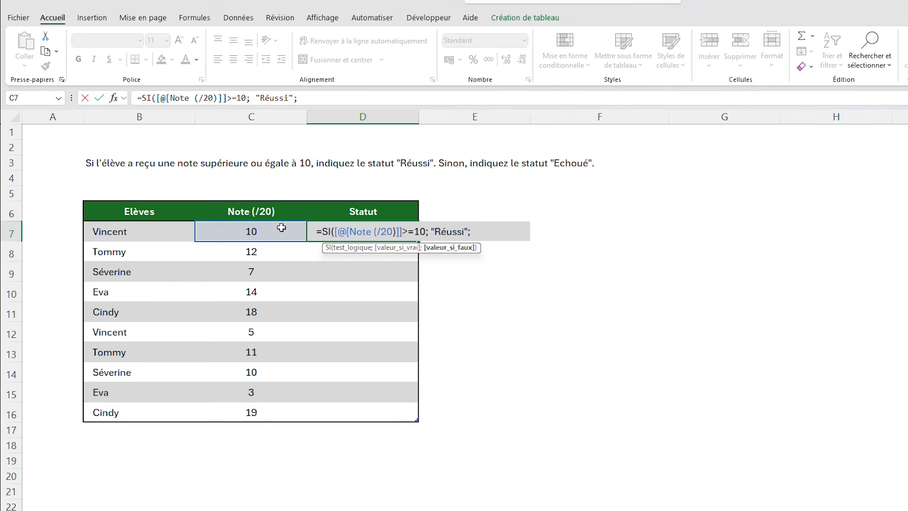
pyautogui.write(' "Echoué")')
pyautogui.press('Return')
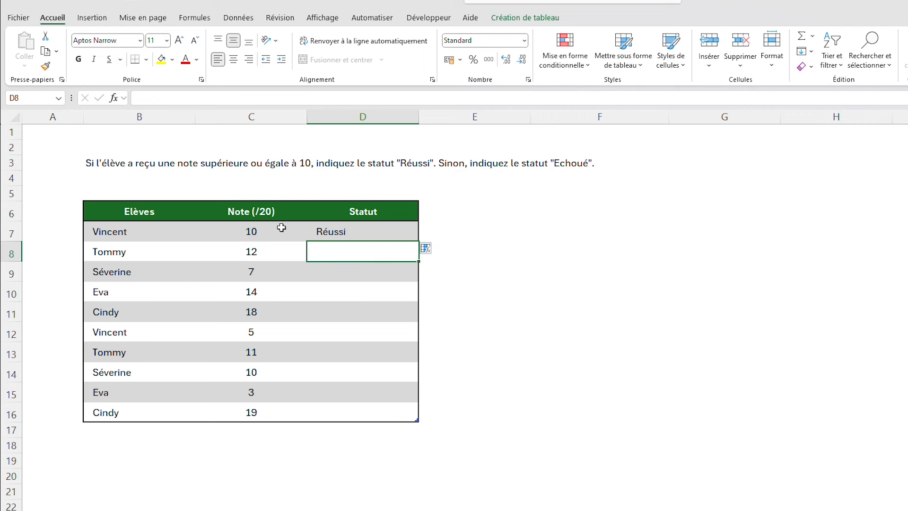
# Fill the D7 status formula down the Statut column to D16
pyautogui.click(385, 232)
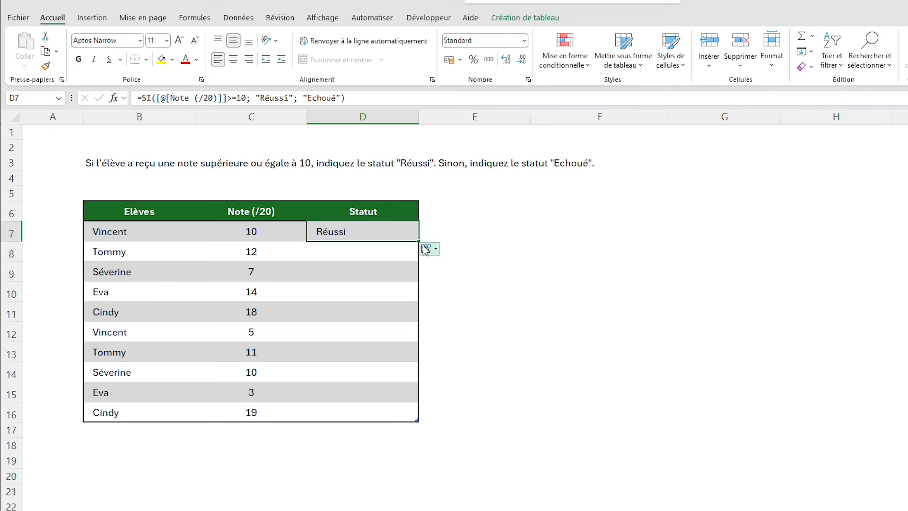
pyautogui.moveTo(419, 239); pyautogui.dragTo(391, 418)
pyautogui.click(520, 295)
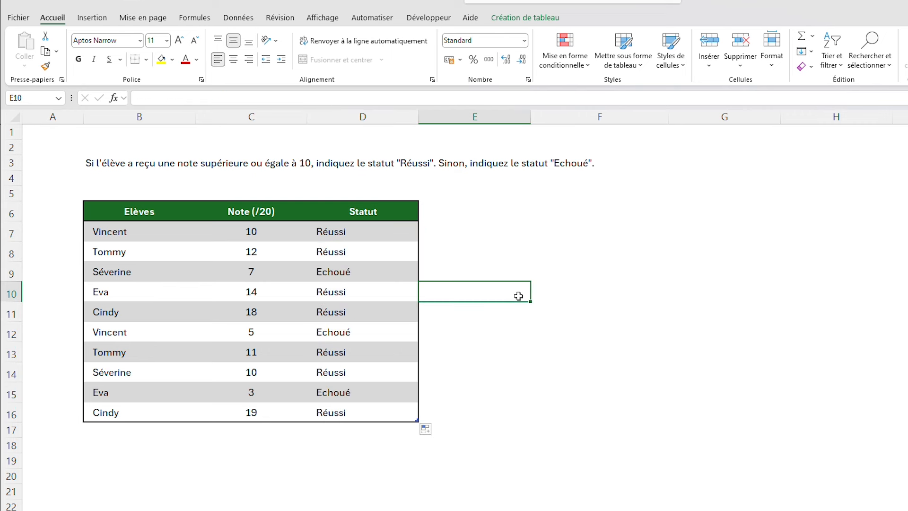
# Check the filled formulas in D7:D16 and compare each status with its grade in column C
pyautogui.click(369, 230)
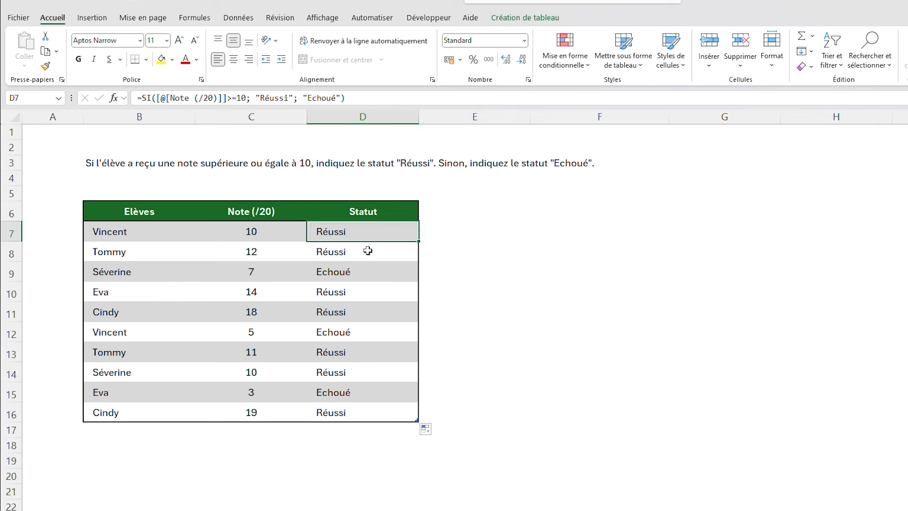
pyautogui.click(368, 251)
pyautogui.click(370, 273)
pyautogui.click(368, 291)
pyautogui.click(368, 311)
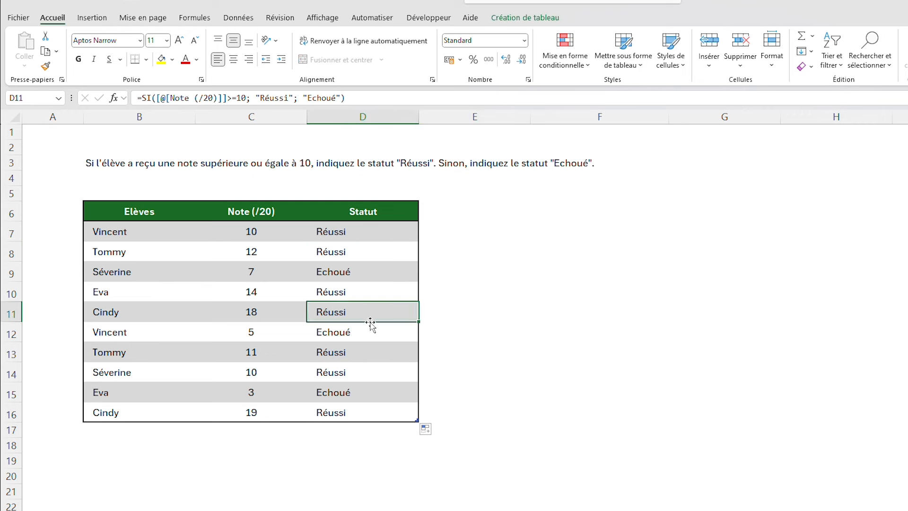
pyautogui.click(368, 334)
pyautogui.click(366, 350)
pyautogui.click(361, 373)
pyautogui.click(353, 395)
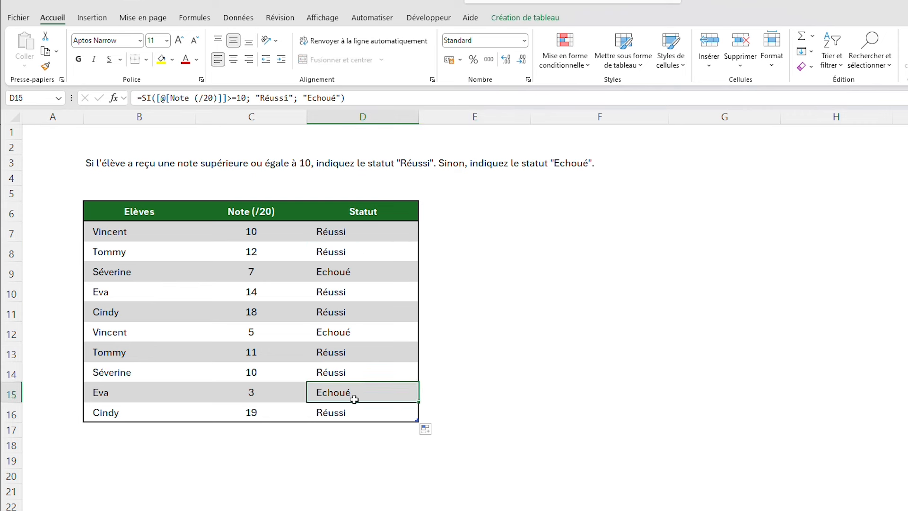
pyautogui.click(353, 415)
pyautogui.click(279, 393)
pyautogui.click(274, 368)
pyautogui.click(280, 350)
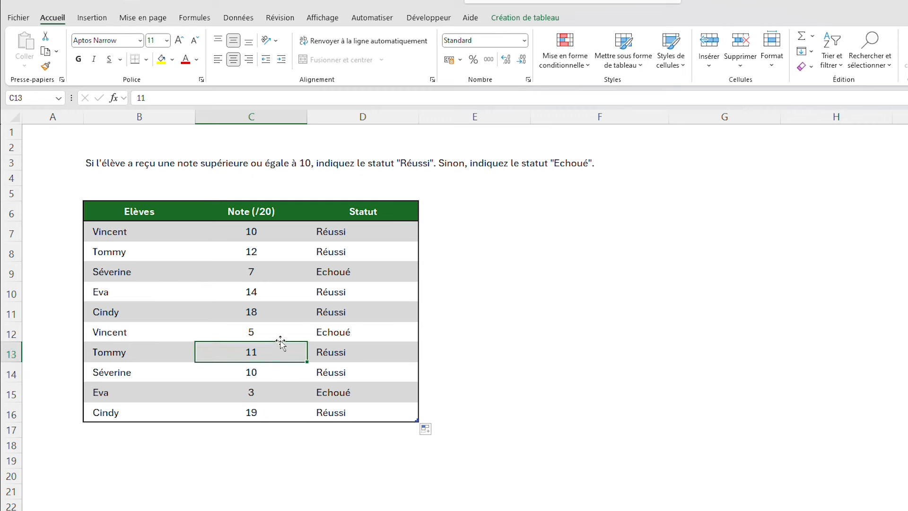
pyautogui.click(282, 332)
pyautogui.click(286, 313)
pyautogui.click(286, 292)
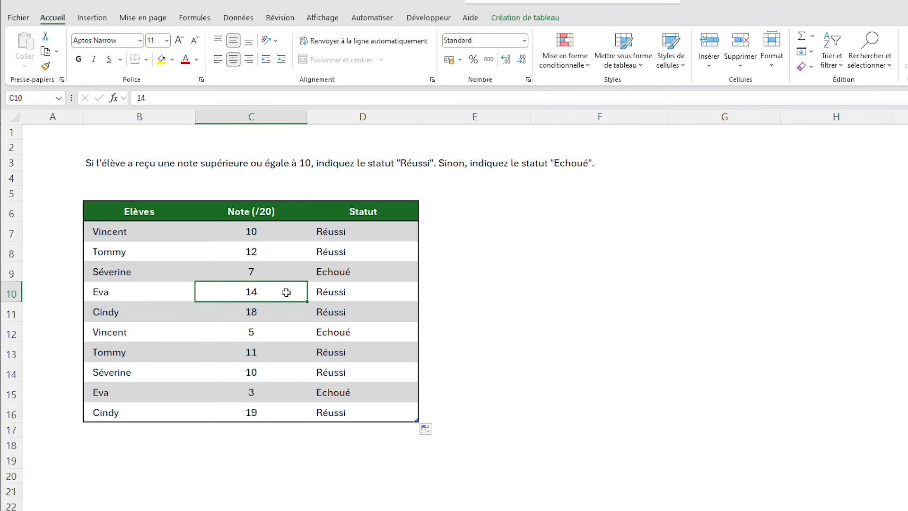
pyautogui.click(288, 274)
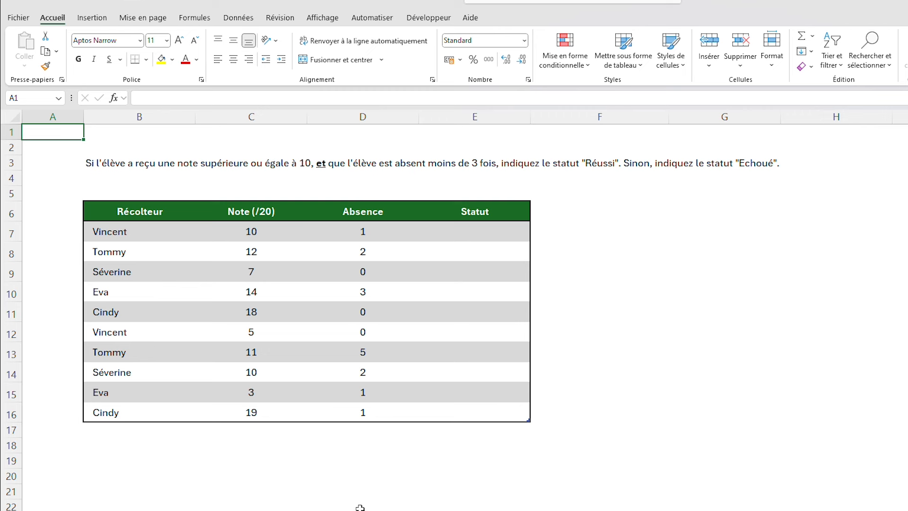
# On the exercise sheet that includes absences, read the row 3 instruction and rename the B6 header as "Elèves"
pyautogui.click(105, 164)
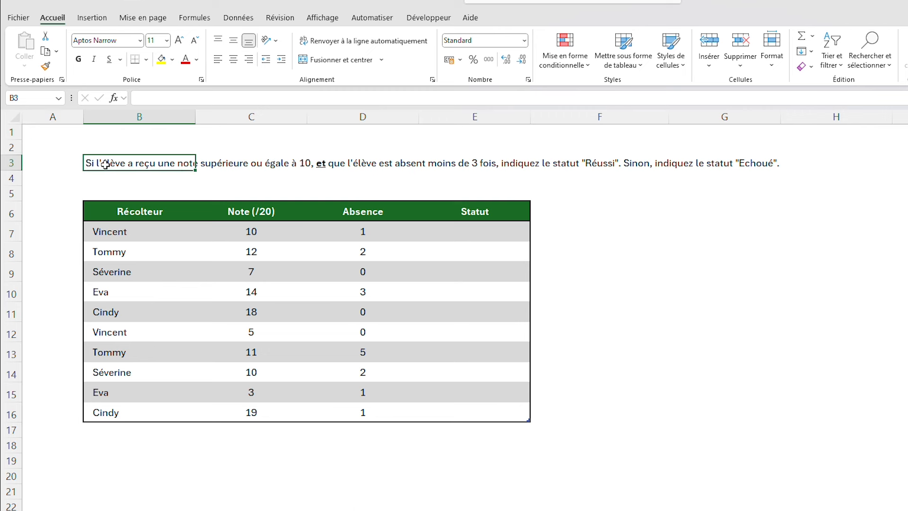
pyautogui.click(298, 189)
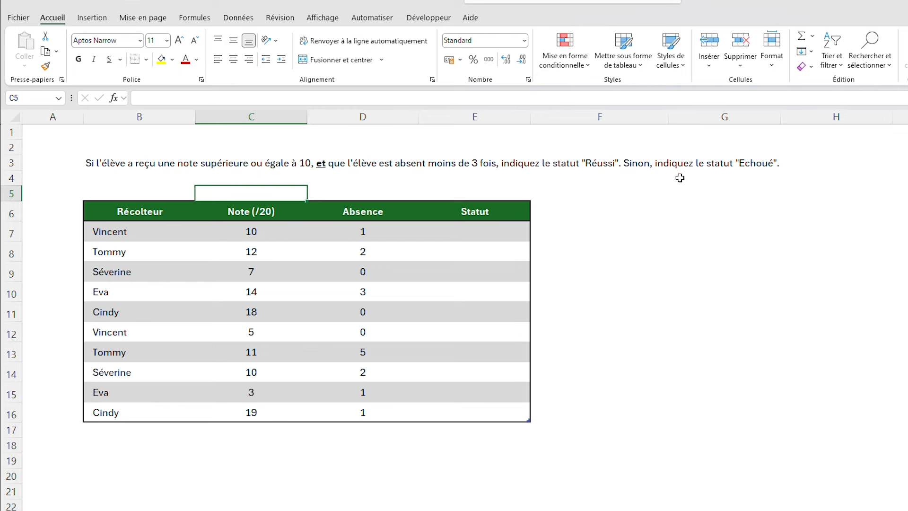
pyautogui.click(176, 215)
pyautogui.write('El')
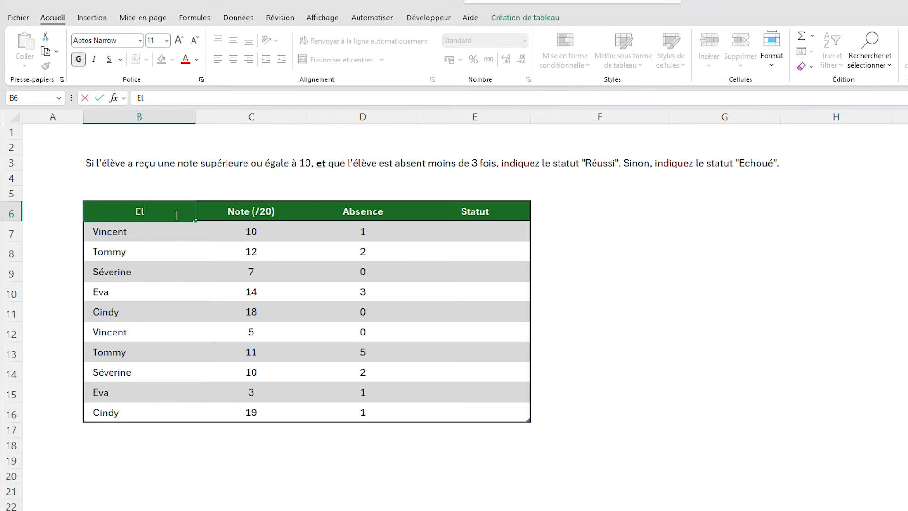
pyautogui.write('èves')
pyautogui.press('Return')
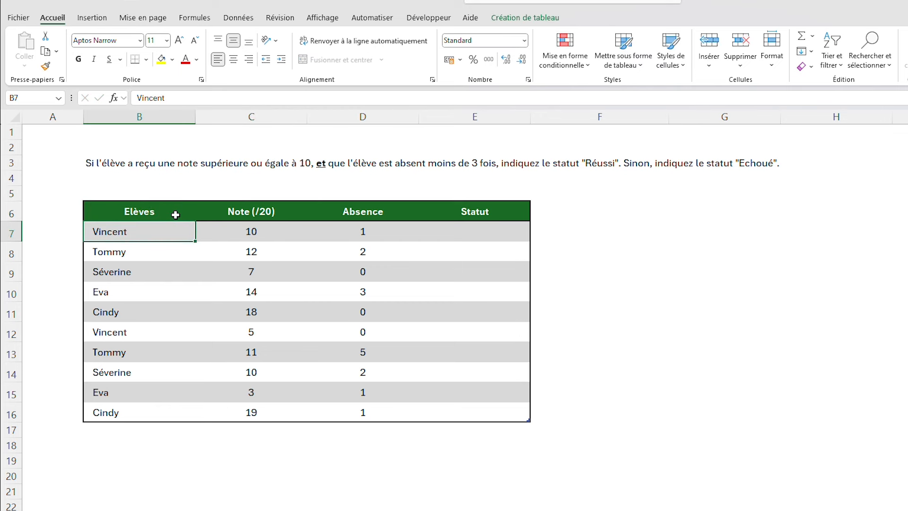
# Review the grade and absence columns, and start the status formula in E7 with =SI(ET( to combine two conditions
pyautogui.click(176, 216)
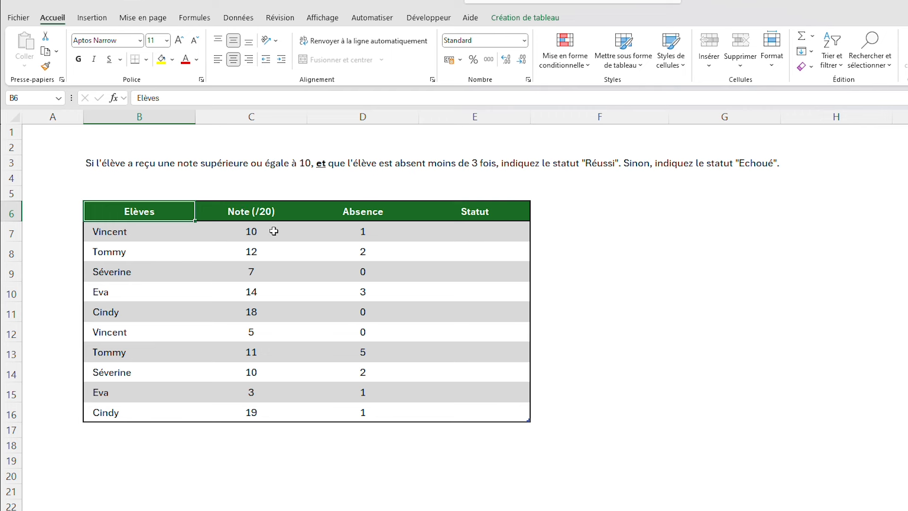
pyautogui.moveTo(275, 230); pyautogui.dragTo(279, 402)
pyautogui.moveTo(404, 234); pyautogui.dragTo(364, 414)
pyautogui.click(490, 233)
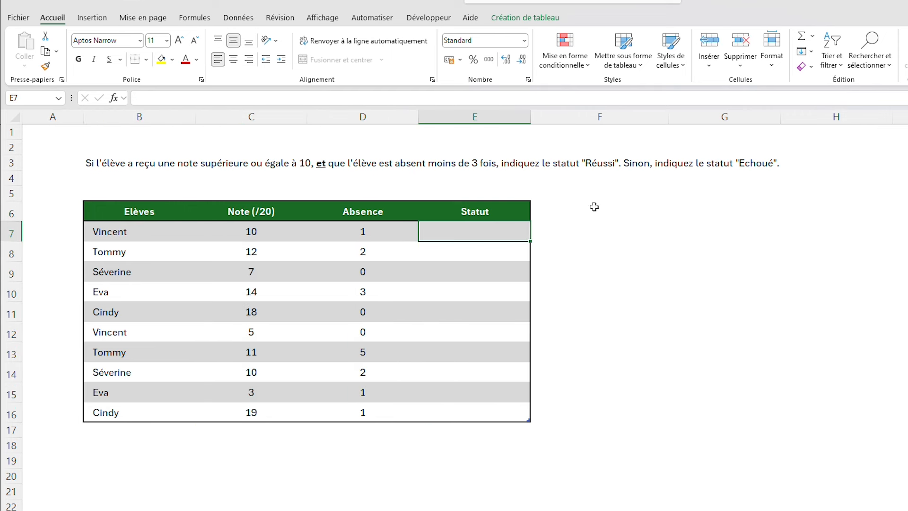
pyautogui.write('=')
pyautogui.press('Escape')
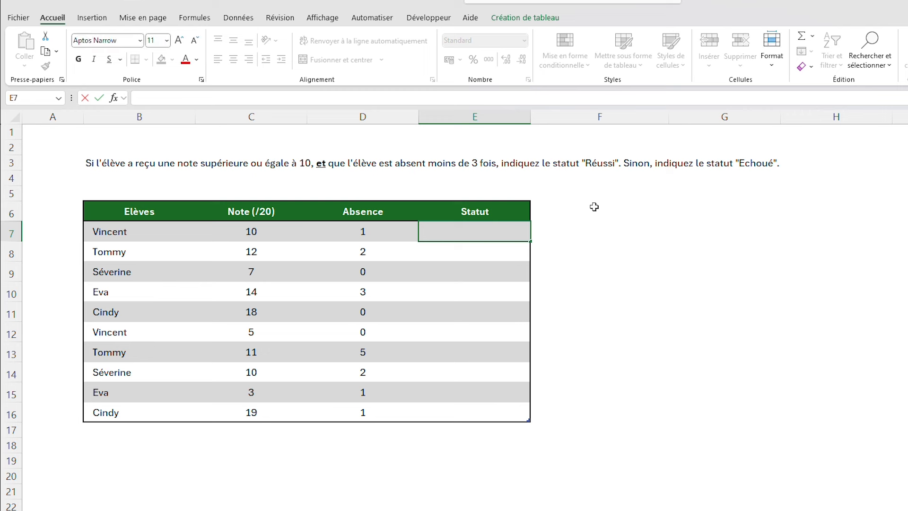
pyautogui.write('=SI(')
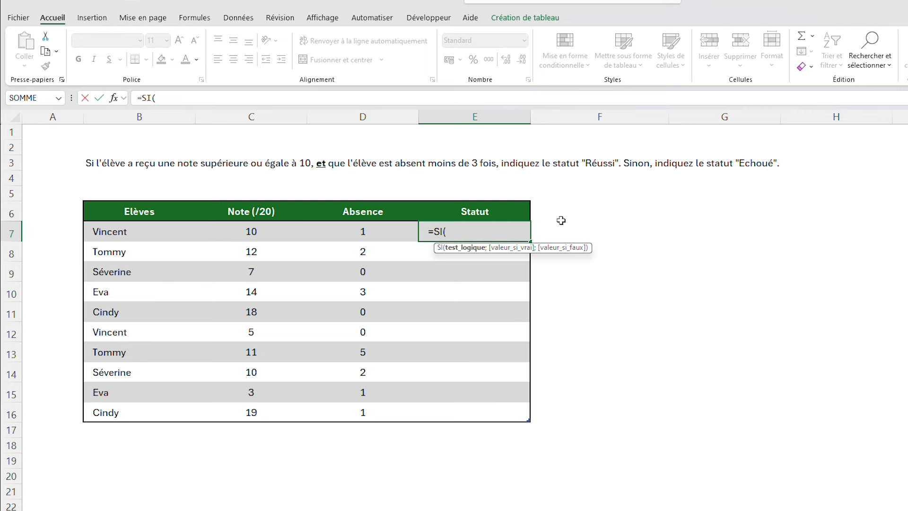
pyautogui.write('ET')
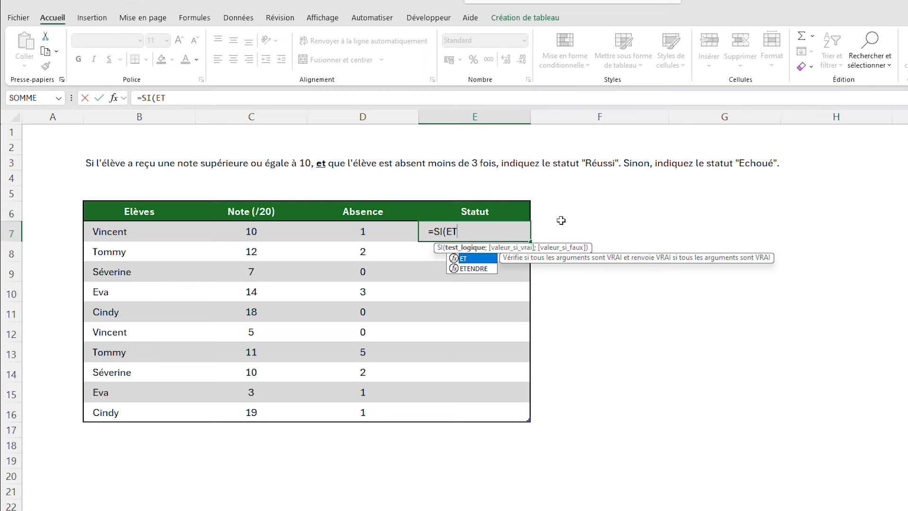
pyautogui.write('(')
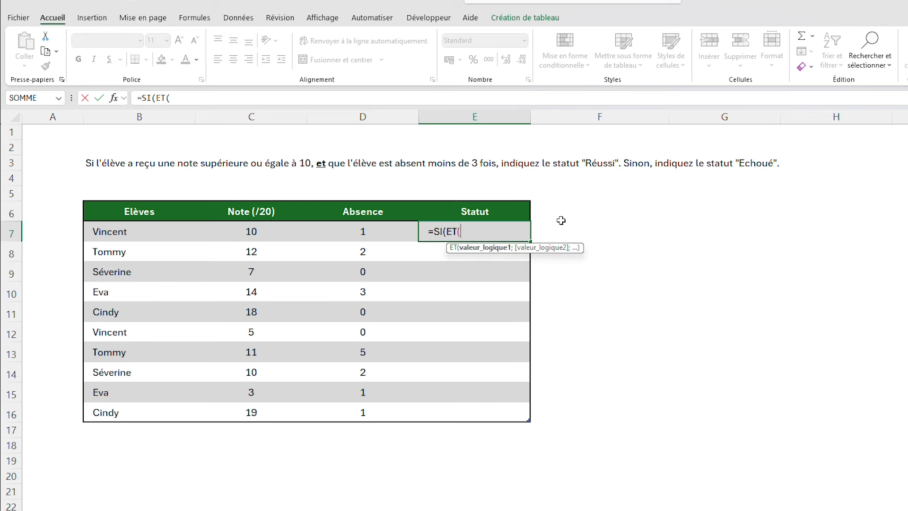
pyautogui.click(269, 233)
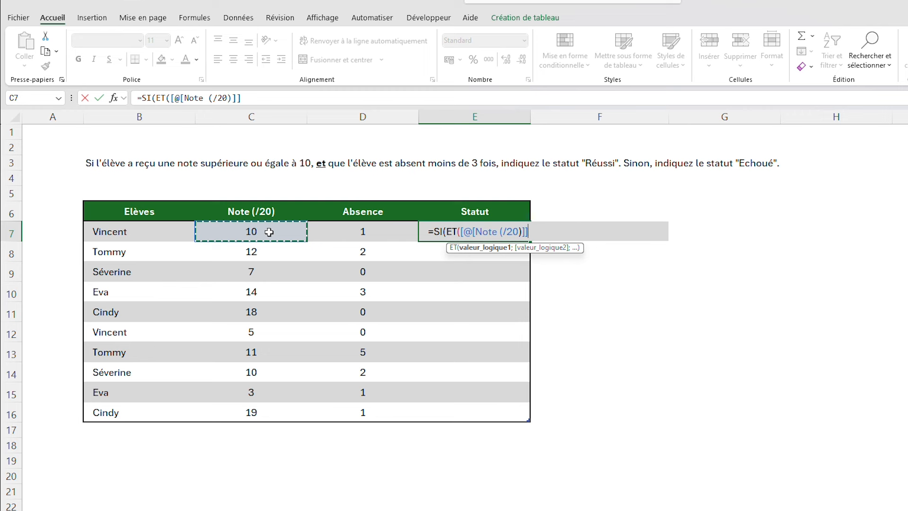
pyautogui.write('>=')
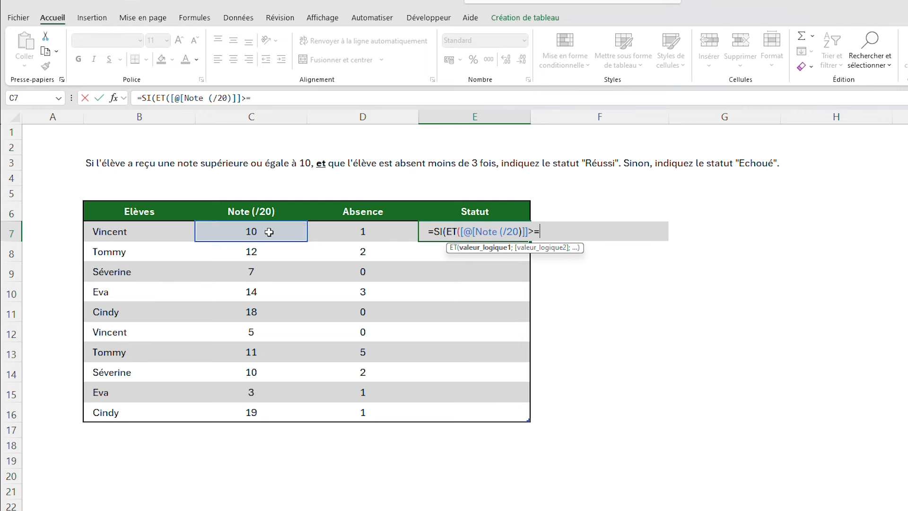
pyautogui.write('10;')
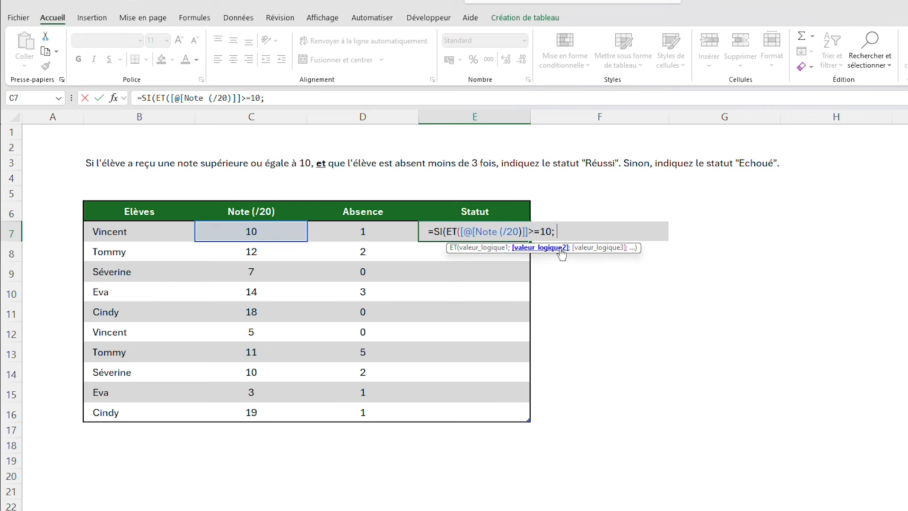
pyautogui.click(389, 232)
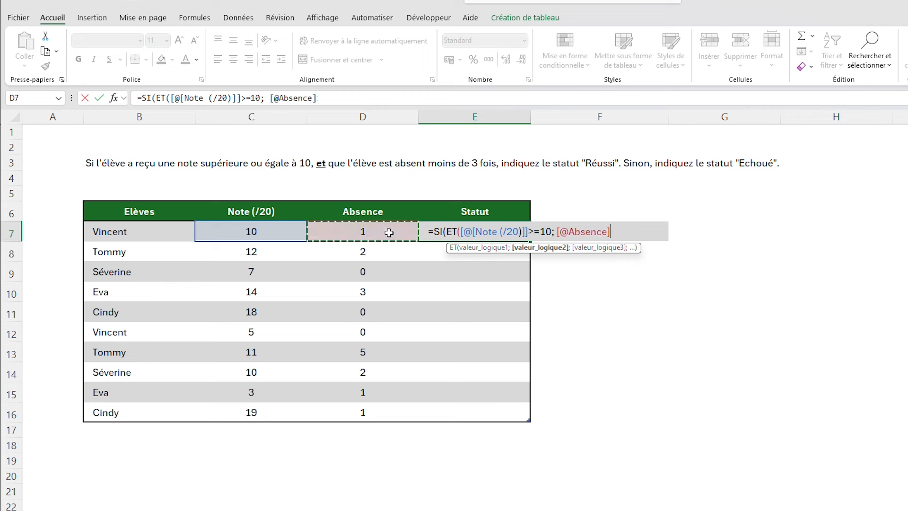
pyautogui.write('<')
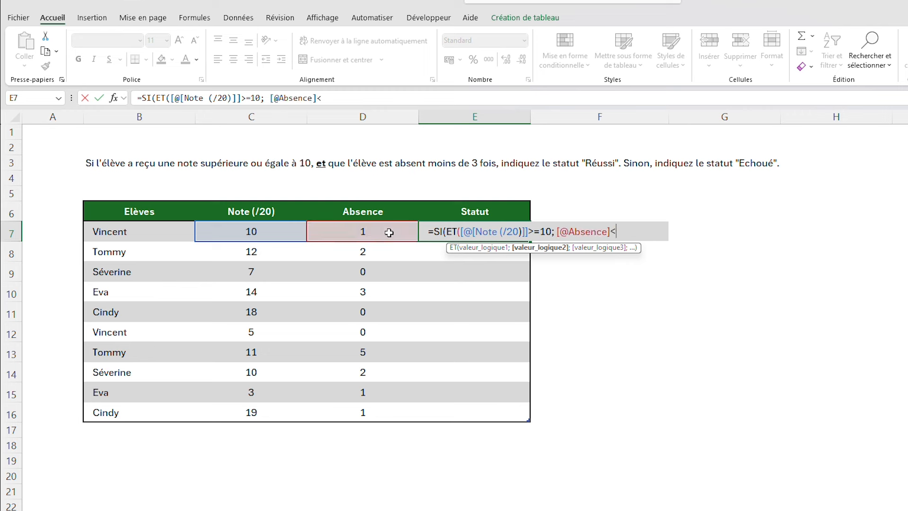
pyautogui.write('3)')
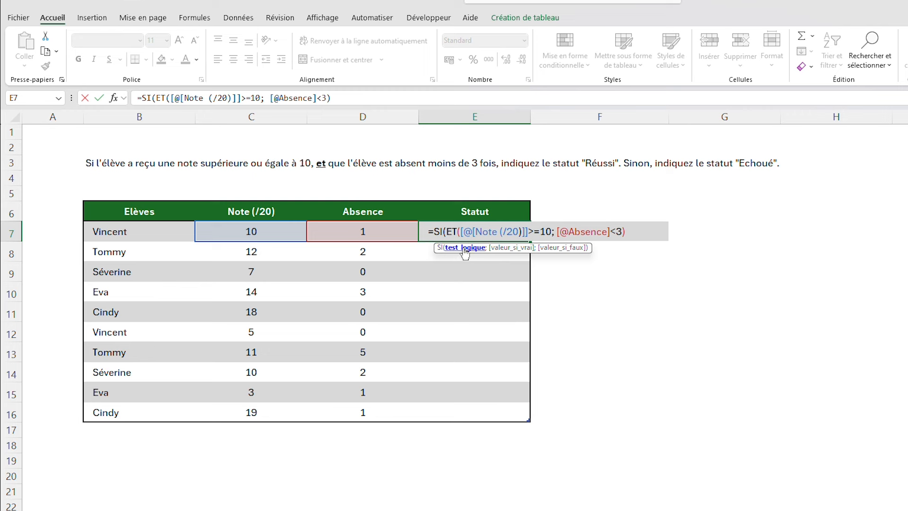
# Complete the E7 formula with "Réussi" as the value if true and "Echoué" as the value if false
pyautogui.write(';')
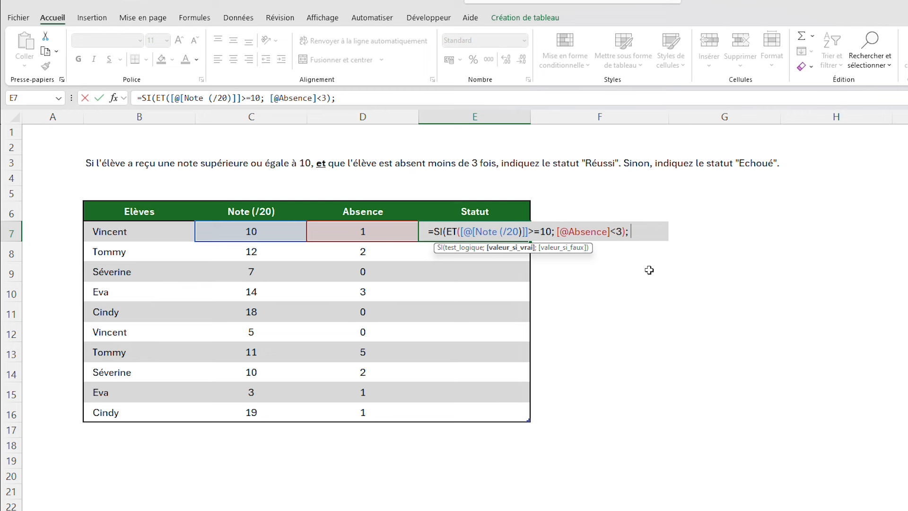
pyautogui.write('"Réussi"; "')
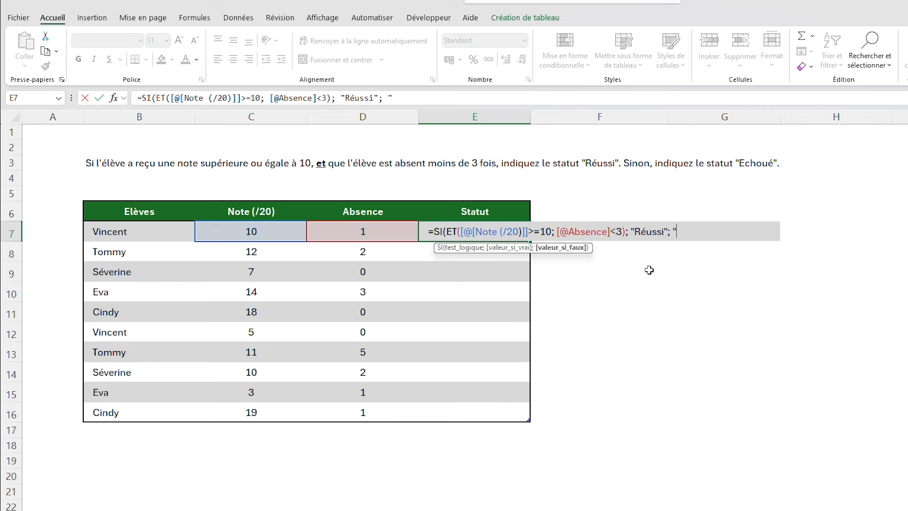
pyautogui.write('Echoué")')
pyautogui.press('Return')
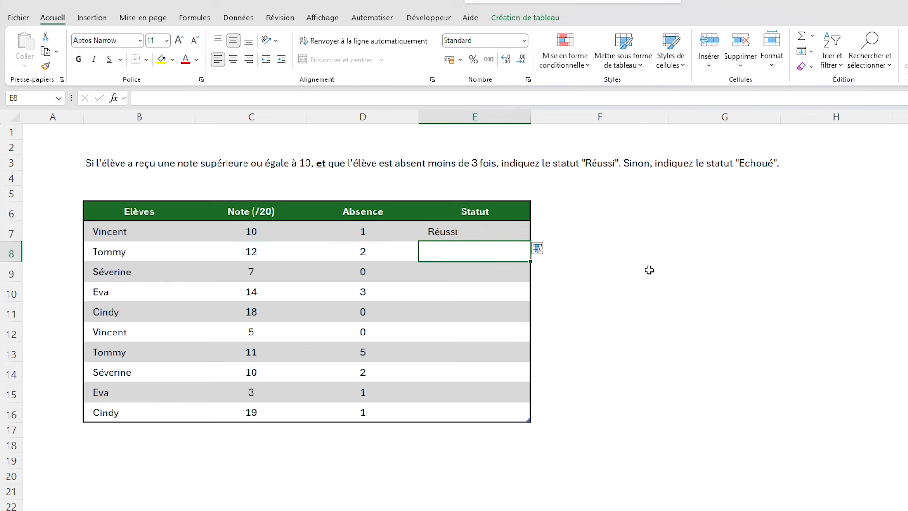
# Fill the E7 status formula down the Statut column to E16
pyautogui.click(471, 226)
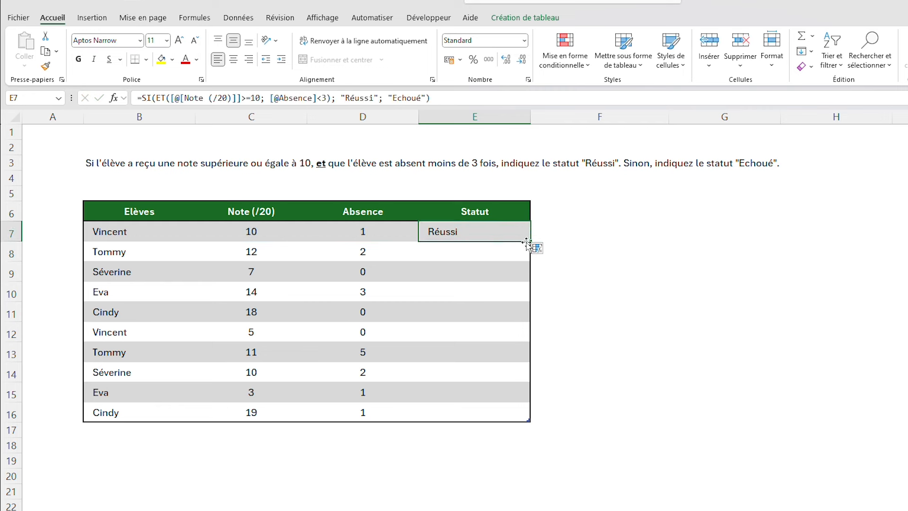
pyautogui.moveTo(531, 241); pyautogui.dragTo(502, 412)
pyautogui.click(591, 331)
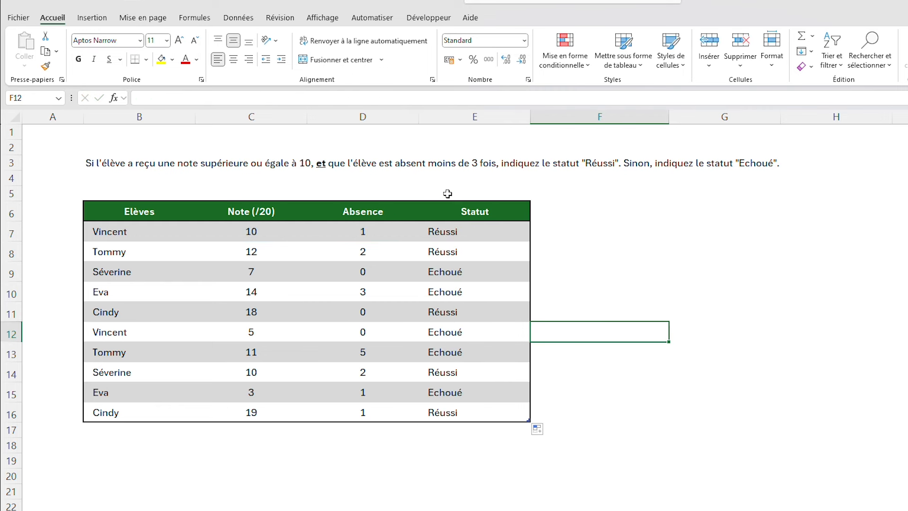
pyautogui.click(558, 255)
pyautogui.click(723, 285)
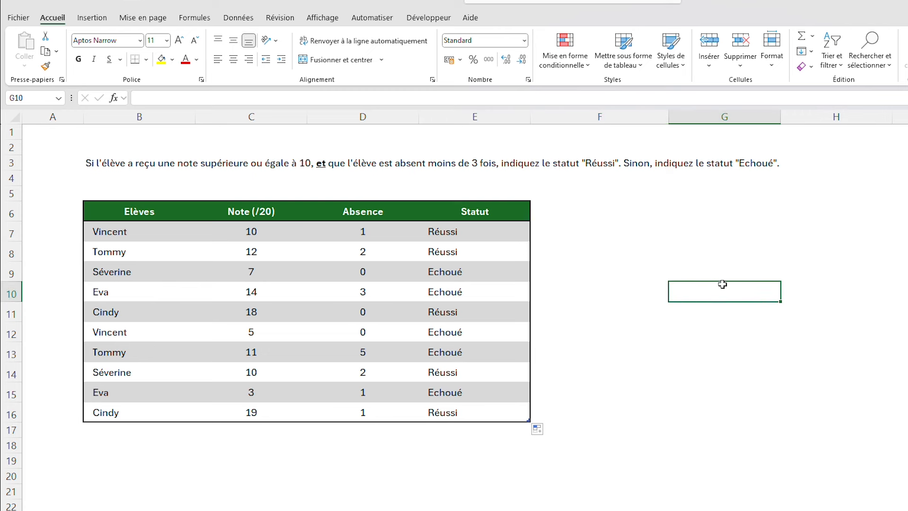
# Check the status in row 10 against that student's grade and number of absences
pyautogui.click(173, 293)
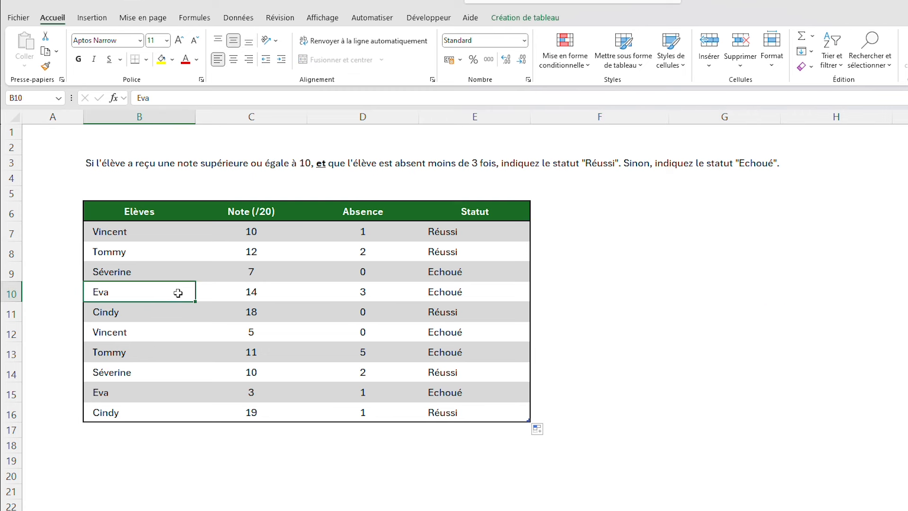
pyautogui.click(274, 291)
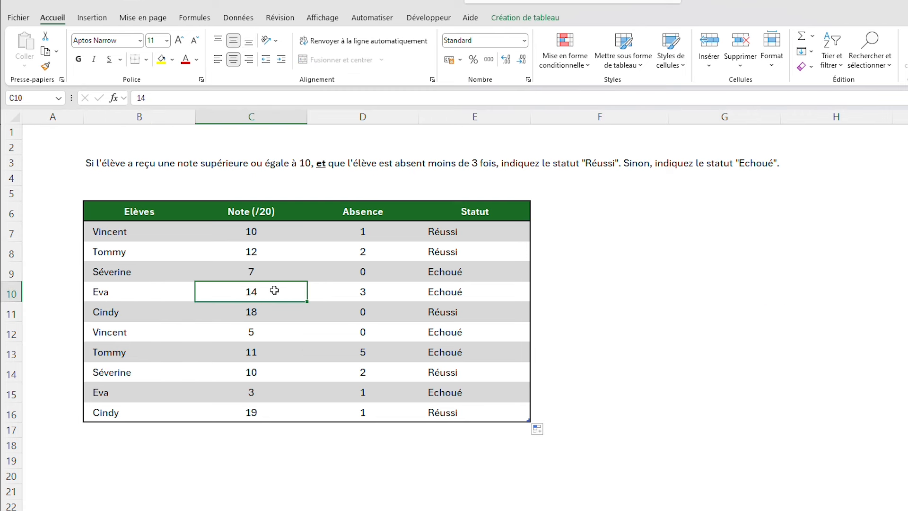
pyautogui.click(384, 290)
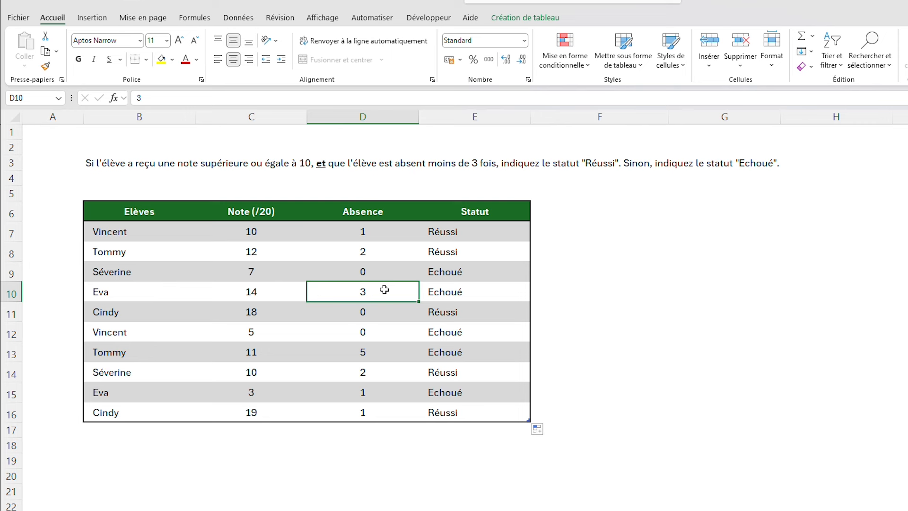
pyautogui.moveTo(489, 292); pyautogui.dragTo(274, 292)
pyautogui.click(277, 293)
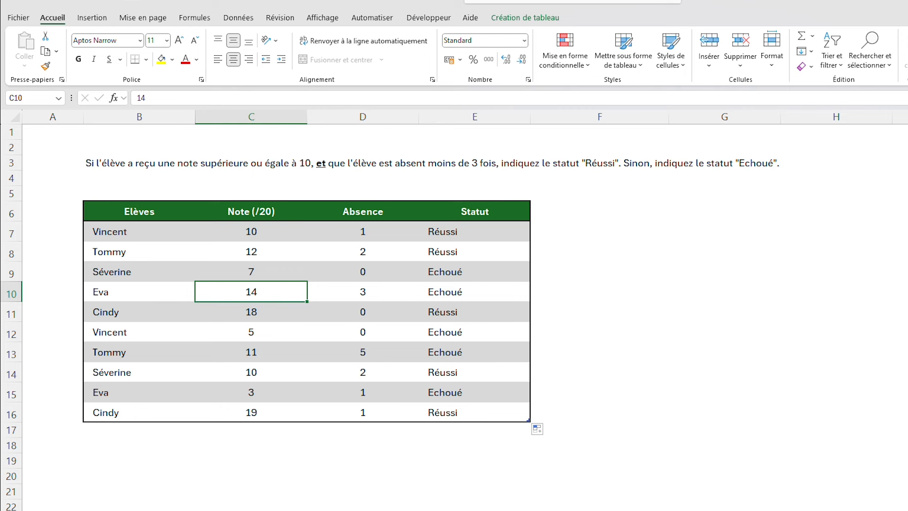
# Switch to the exercise sheet with the "ou" condition and examine the row 3 instruction and row 9's grade and absences
pyautogui.click(331, 510)
pyautogui.rightClick(339, 478)
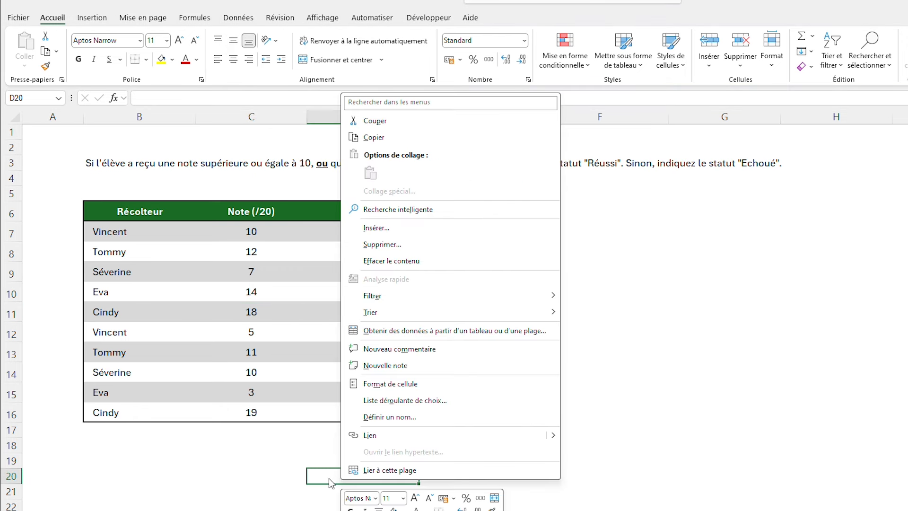
pyautogui.press('Escape')
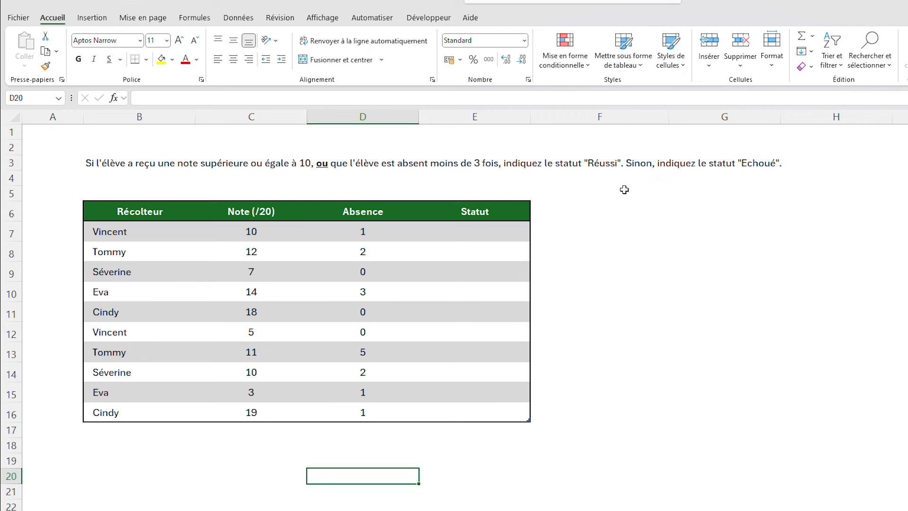
pyautogui.click(496, 233)
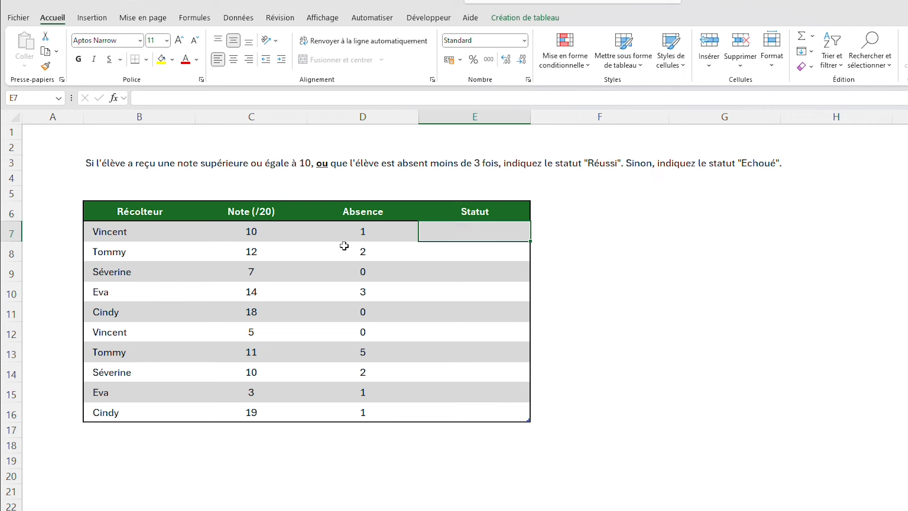
pyautogui.click(269, 274)
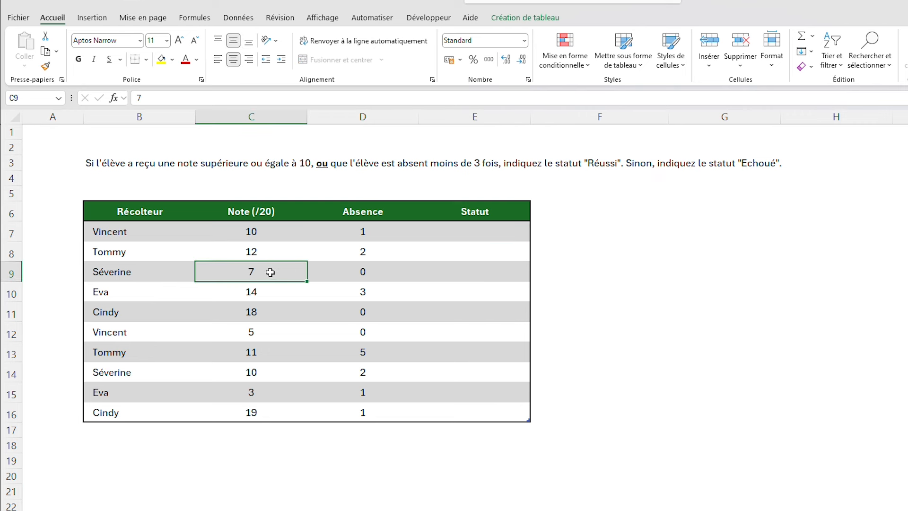
pyautogui.click(380, 272)
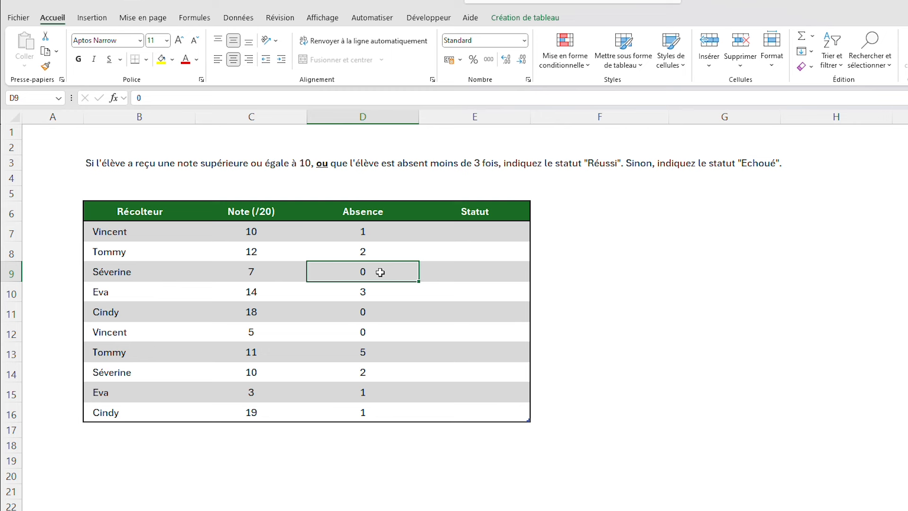
pyautogui.click(463, 274)
# Start a SI formula in E7 with an OU test for Note (/20) >=10 or Absence <3
pyautogui.click(482, 229)
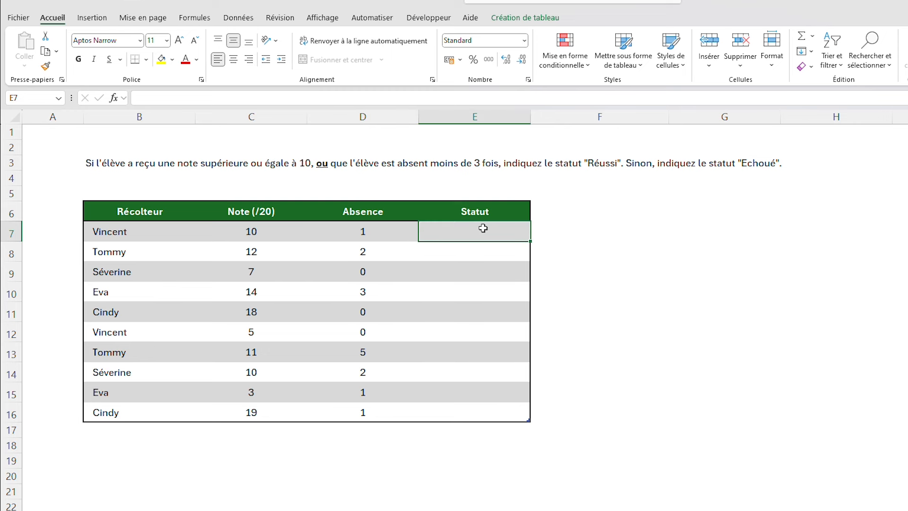
pyautogui.write('=SI(')
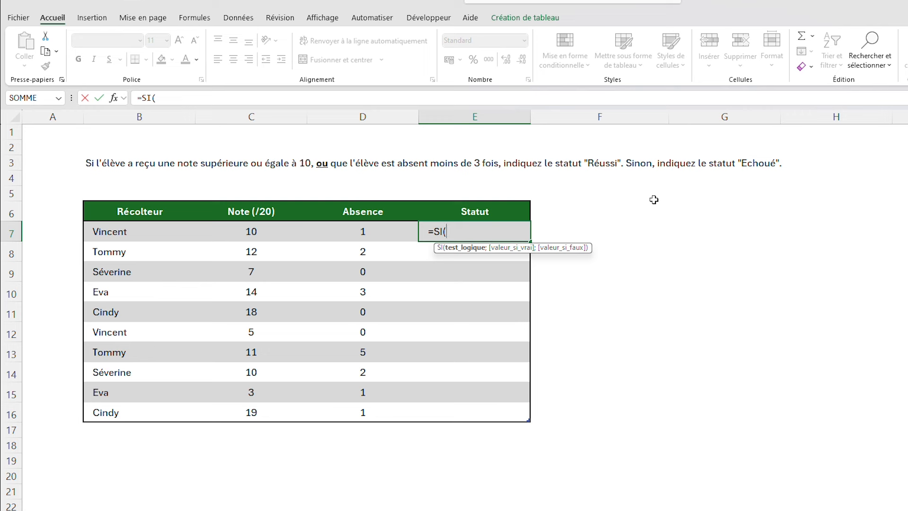
pyautogui.write('OU(')
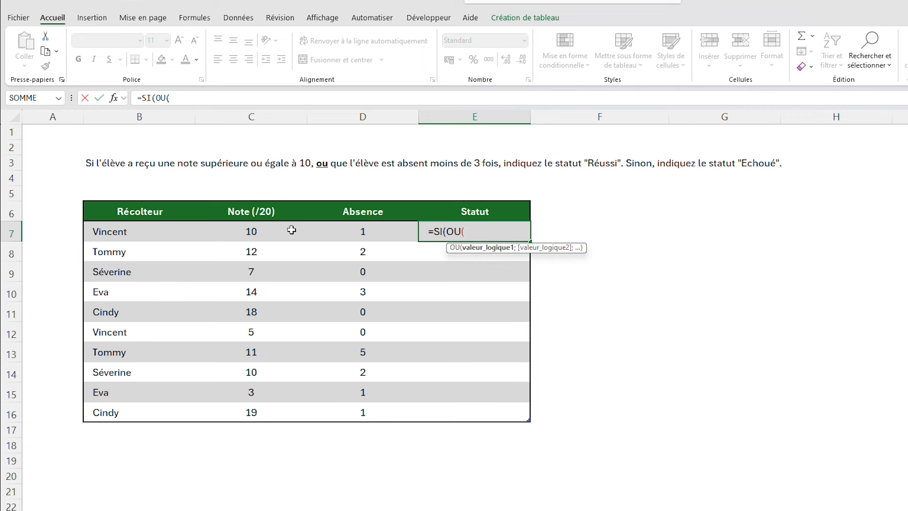
pyautogui.click(266, 231)
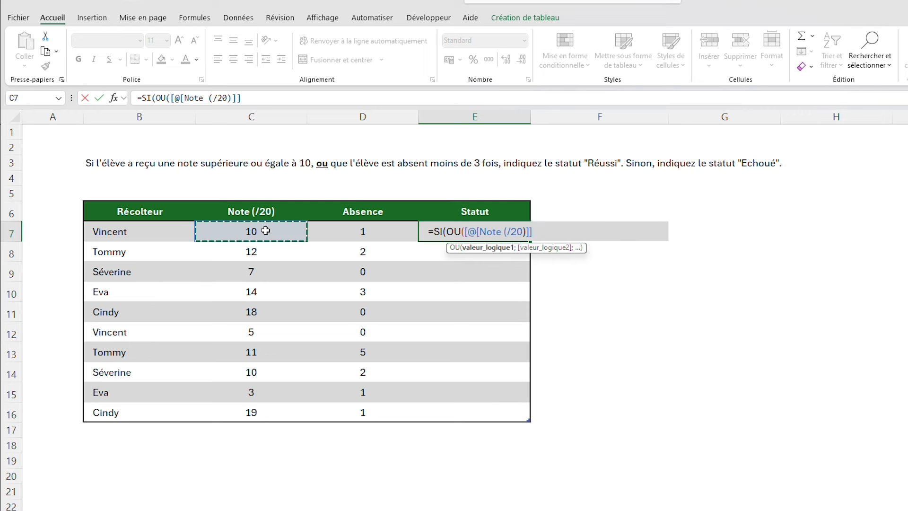
pyautogui.write('>=10;')
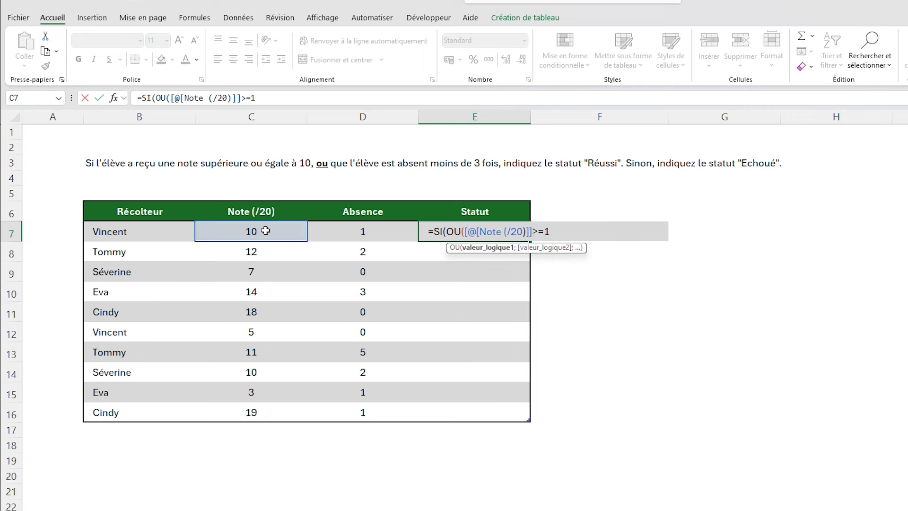
pyautogui.click(332, 230)
pyautogui.write('<3')
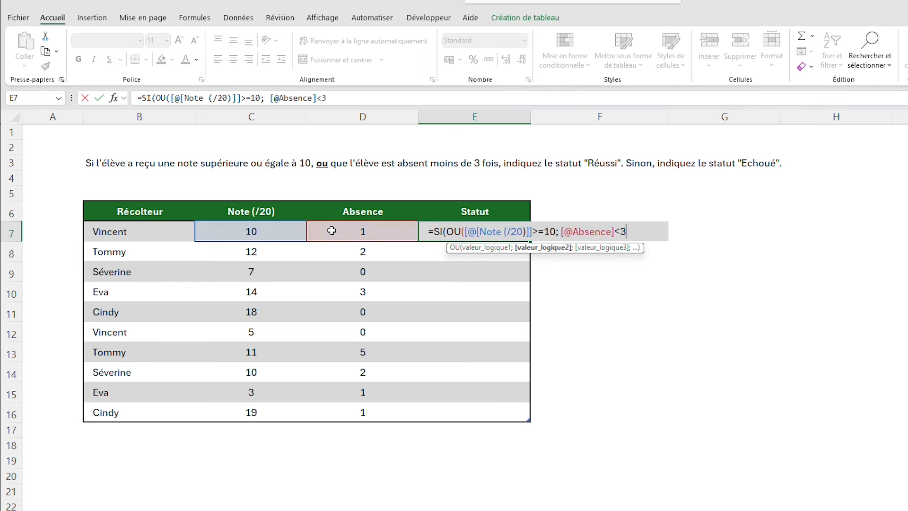
pyautogui.write(')')
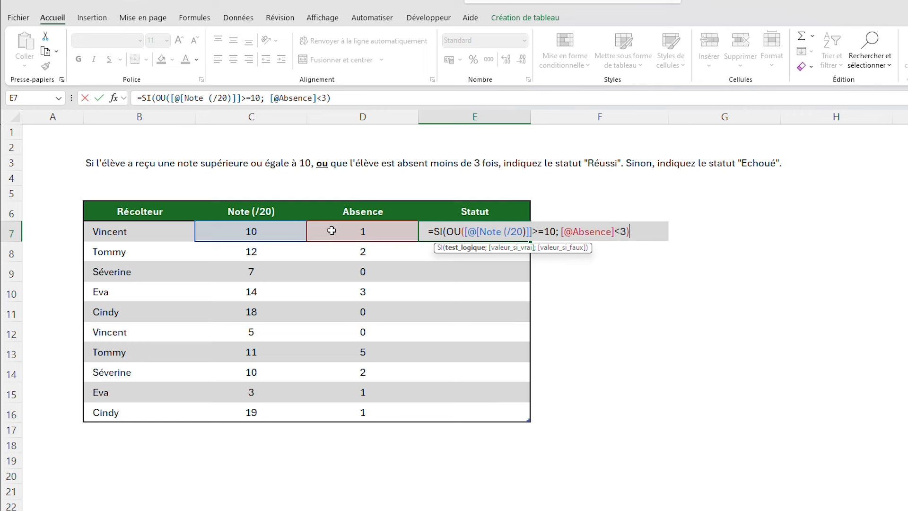
# Complete the E7 formula with "Réussi" if either condition is met and "Echoué" otherwise
pyautogui.write('; ')
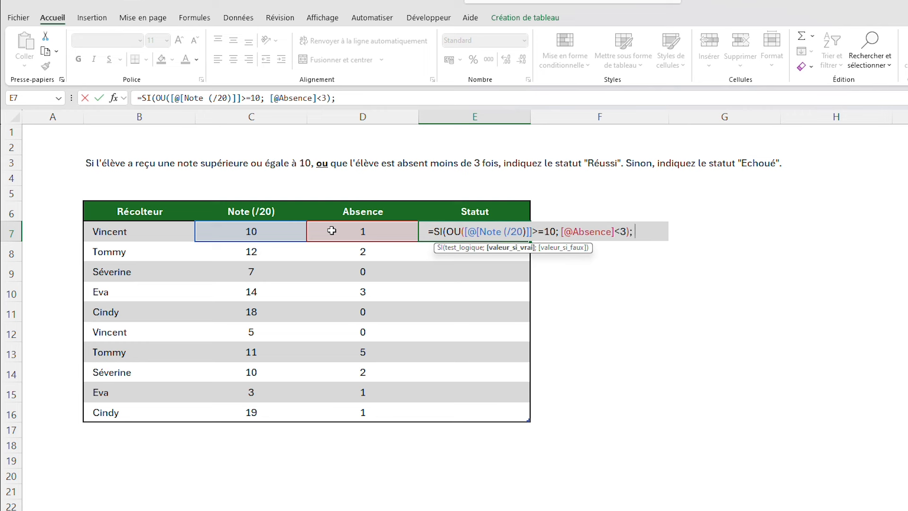
pyautogui.write('"Réussi"')
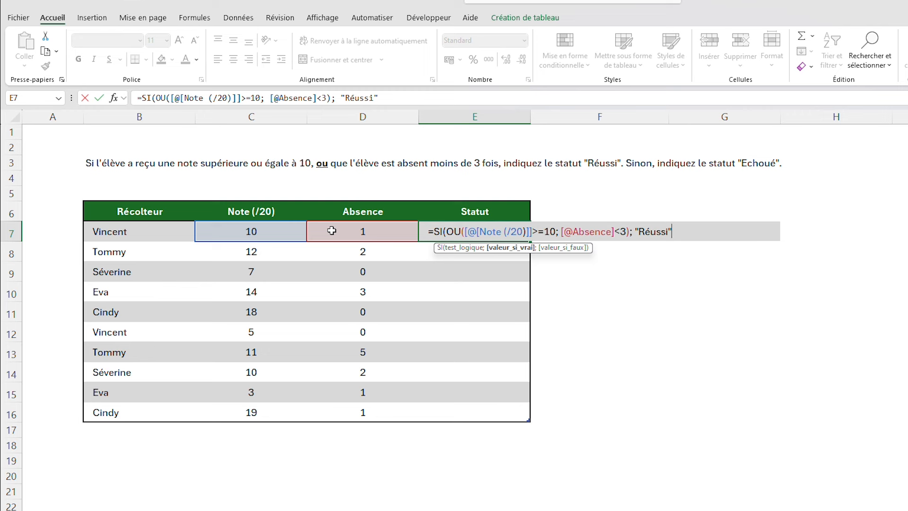
pyautogui.write('; "Echoué"')
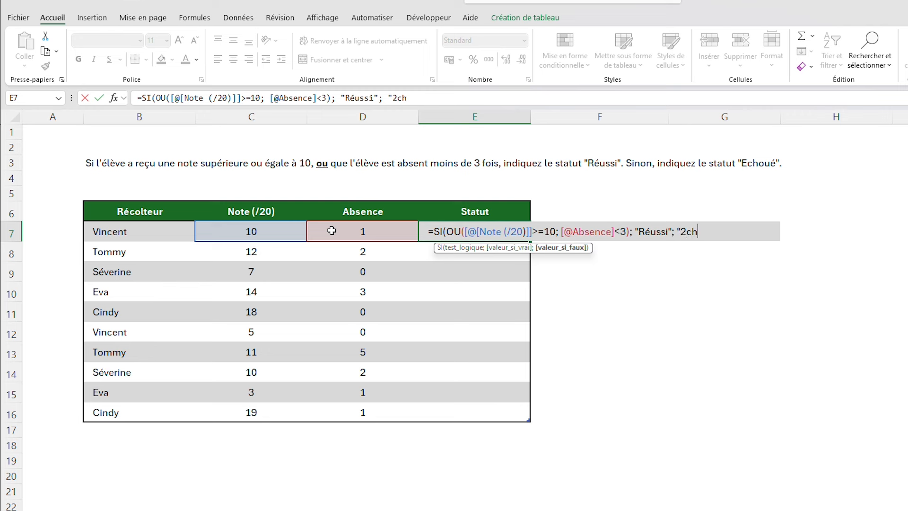
pyautogui.write(')')
pyautogui.press('Return')
# Fill the SI/OU formula from E7 down the Statut column to E16
pyautogui.click(497, 234)
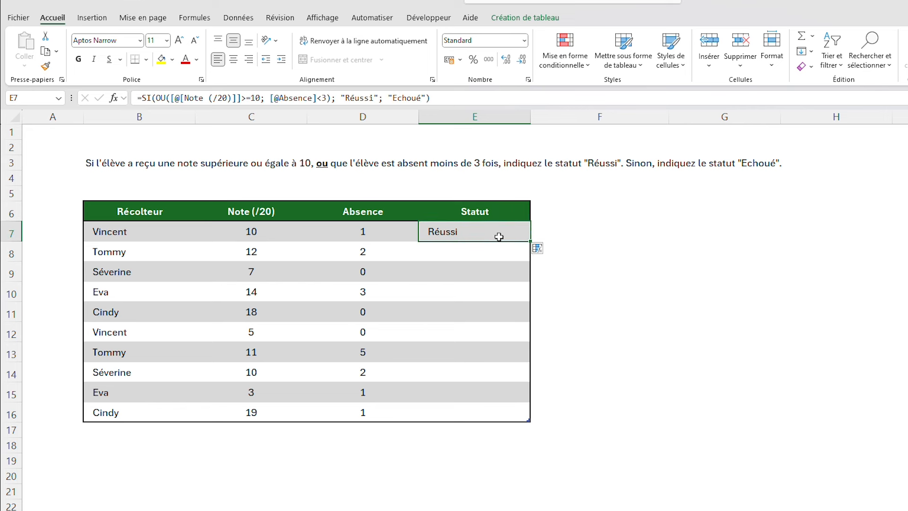
pyautogui.moveTo(530, 241); pyautogui.dragTo(516, 411)
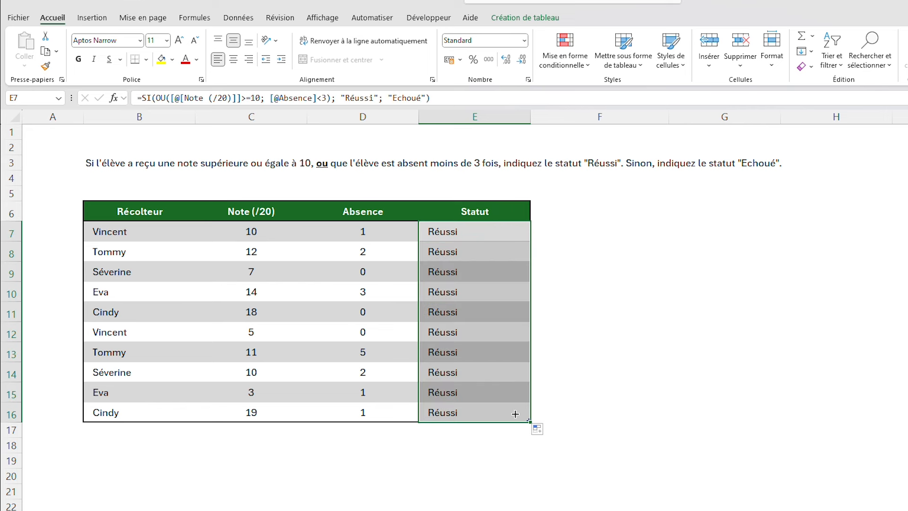
pyautogui.click(622, 306)
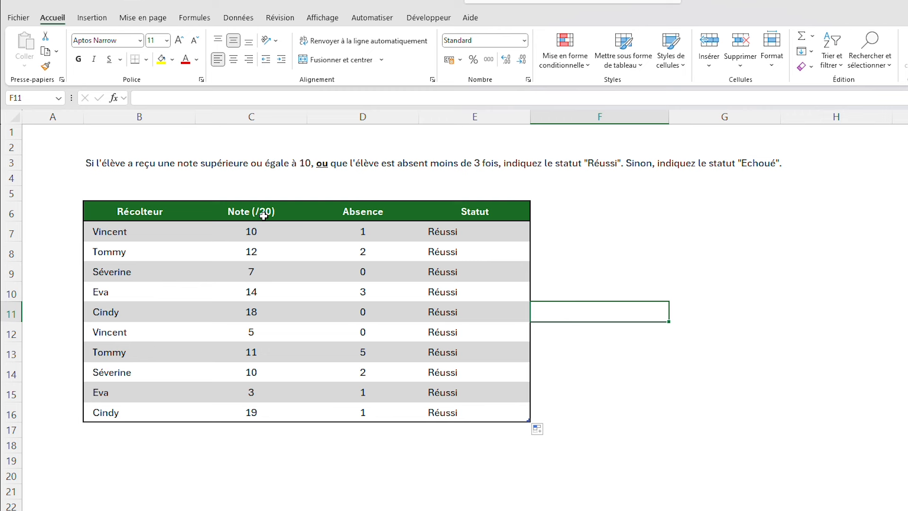
# Set the number of absences in D9 to 3 to test the row's status
pyautogui.click(379, 229)
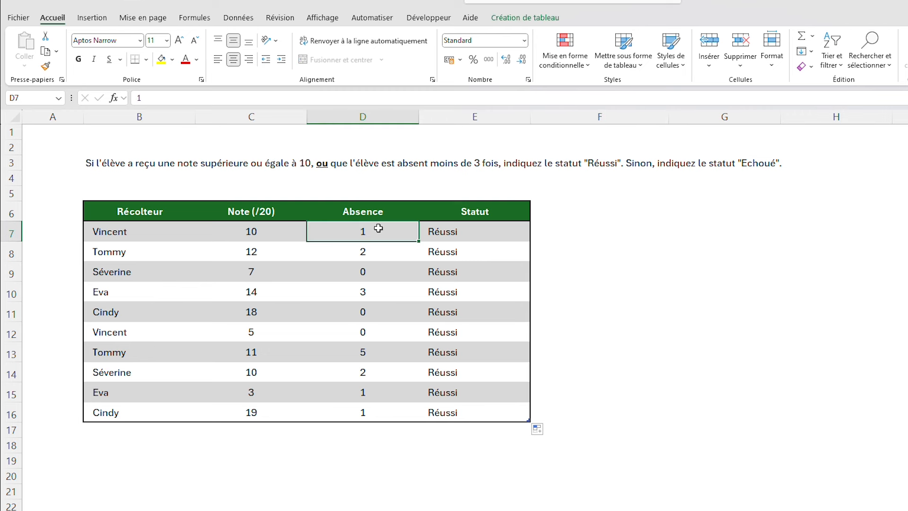
pyautogui.click(380, 268)
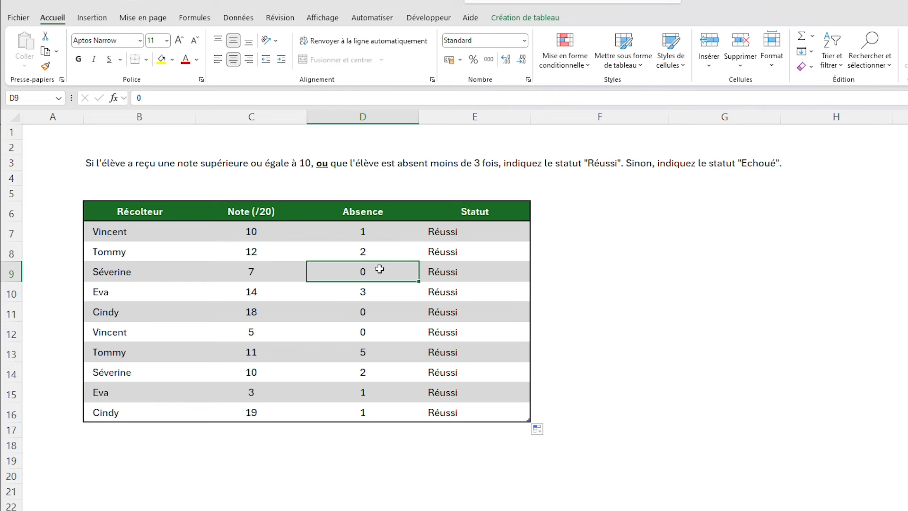
pyautogui.write('3')
pyautogui.press('Return')
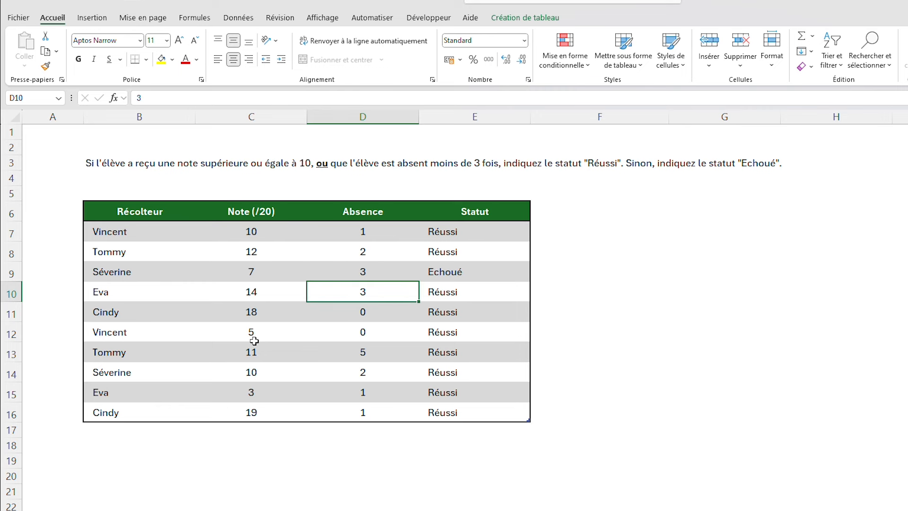
# Set row 14's grade to 8 and its absences to 4, and check the status in E14
pyautogui.click(267, 354)
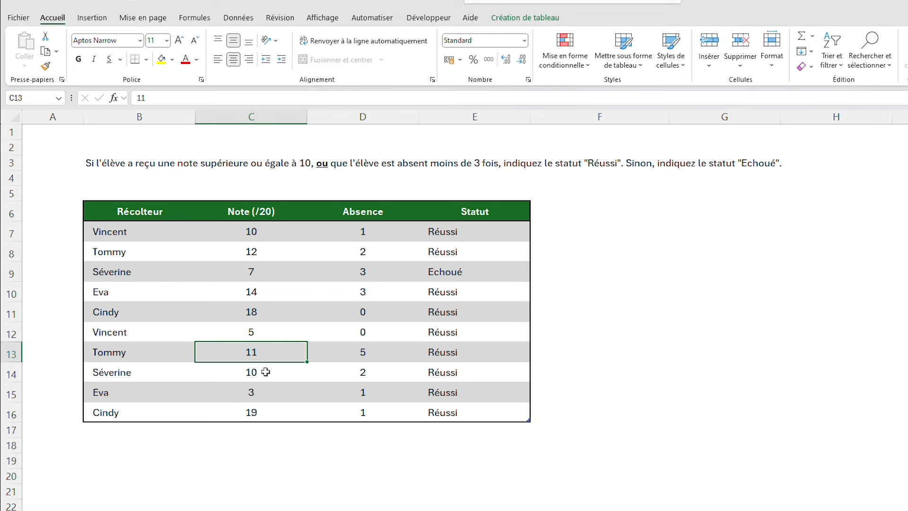
pyautogui.click(266, 372)
pyautogui.write('8')
pyautogui.press('Return')
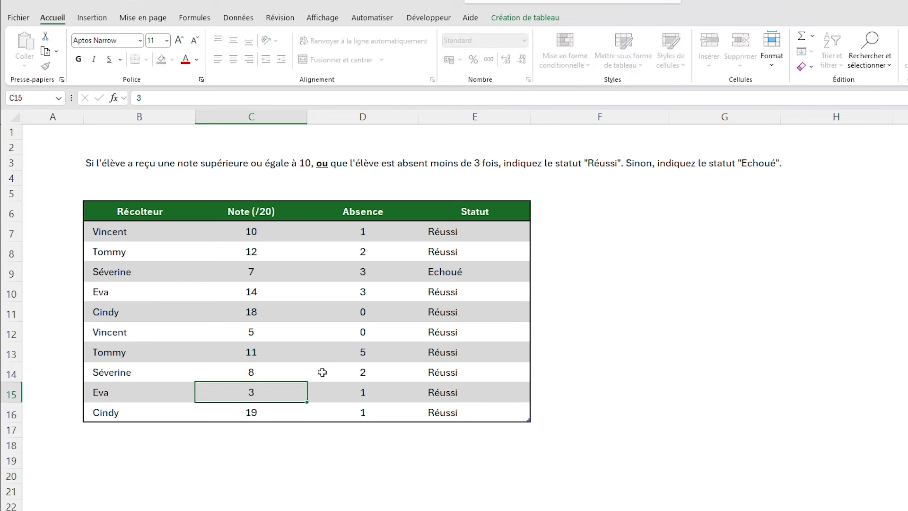
pyautogui.click(322, 372)
pyautogui.write('4')
pyautogui.press('Return')
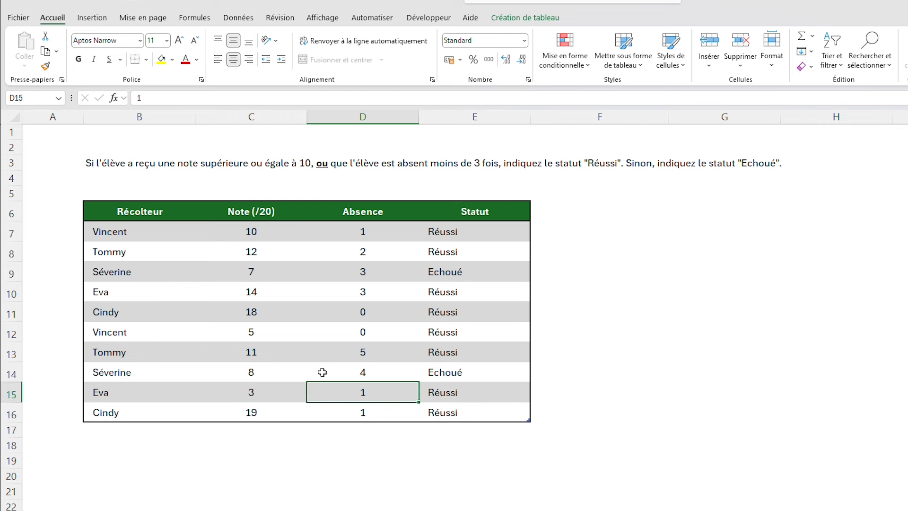
pyautogui.click(456, 376)
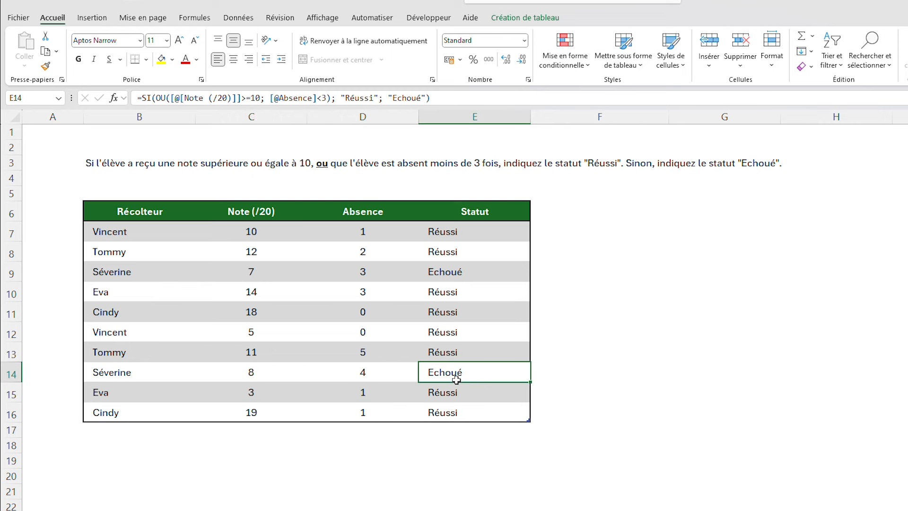
# Set the number of absences in D12 to 4 and check the status in E12
pyautogui.click(251, 461)
pyautogui.click(244, 338)
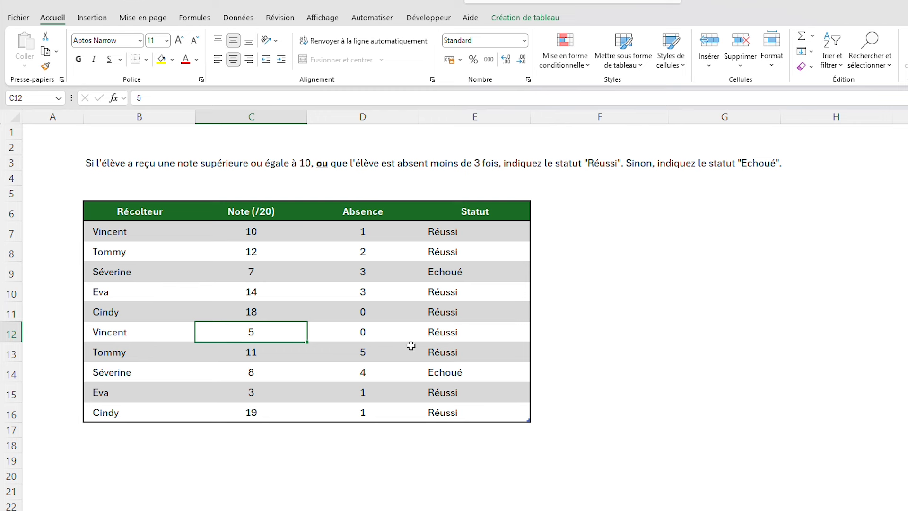
pyautogui.click(387, 327)
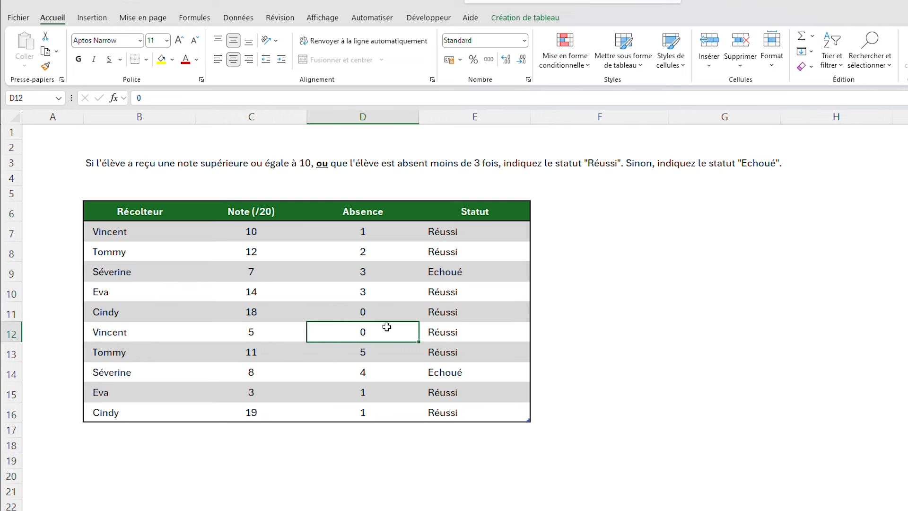
pyautogui.write('4')
pyautogui.press('Return')
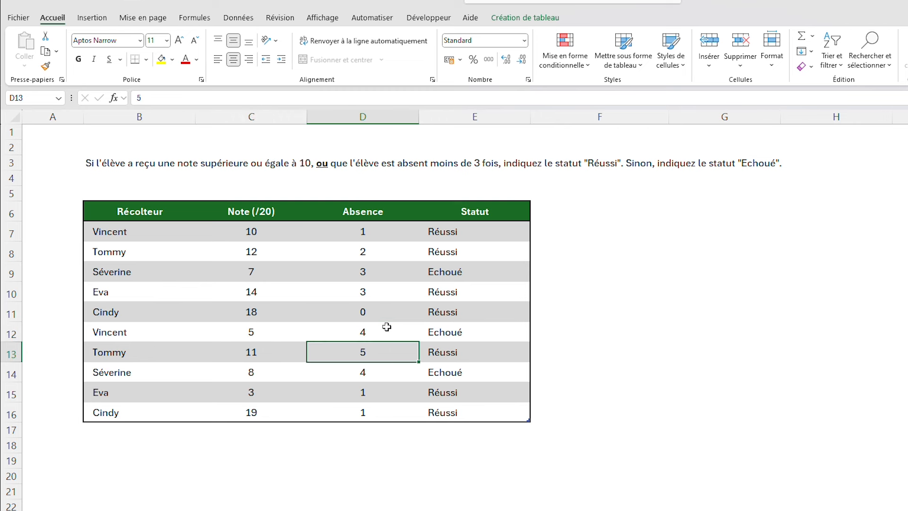
pyautogui.click(453, 325)
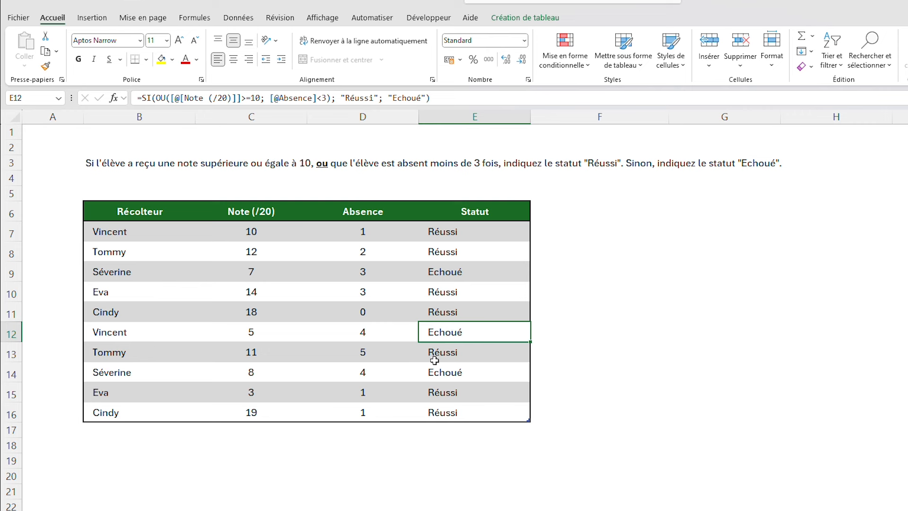
pyautogui.moveTo(501, 410); pyautogui.dragTo(165, 236)
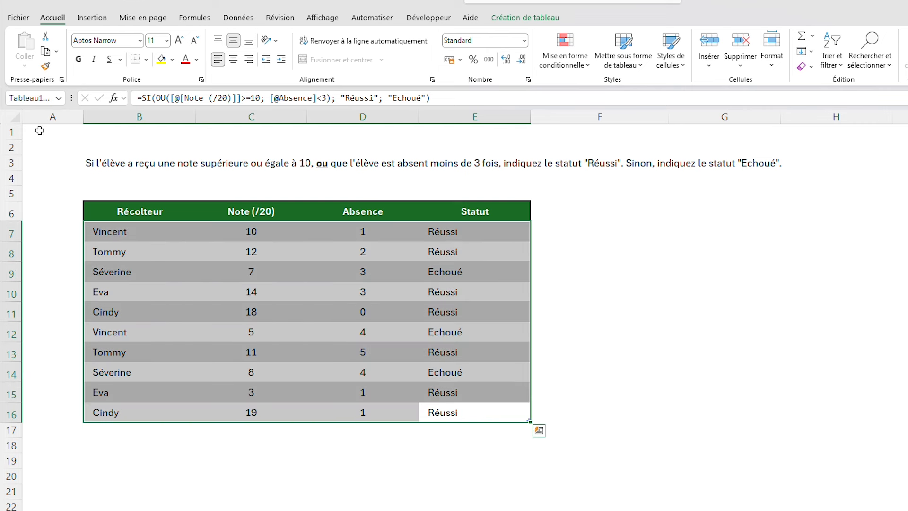
pyautogui.click(38, 132)
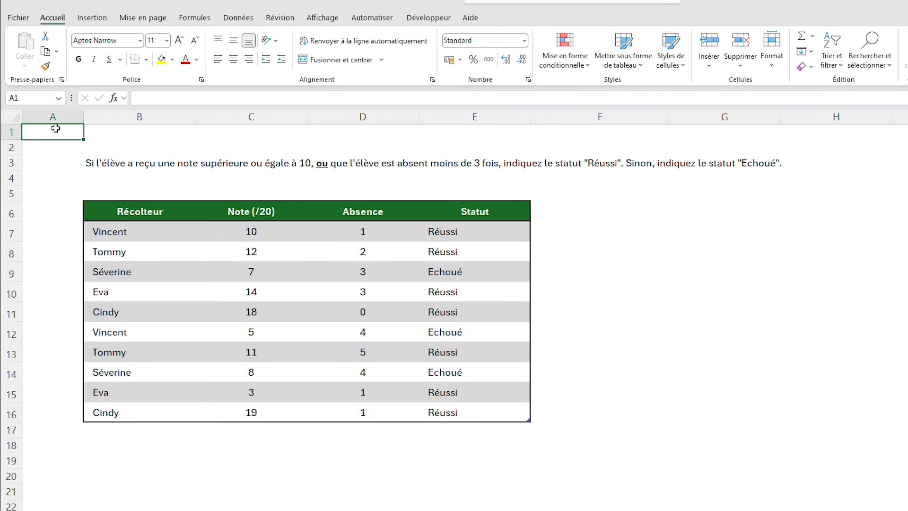
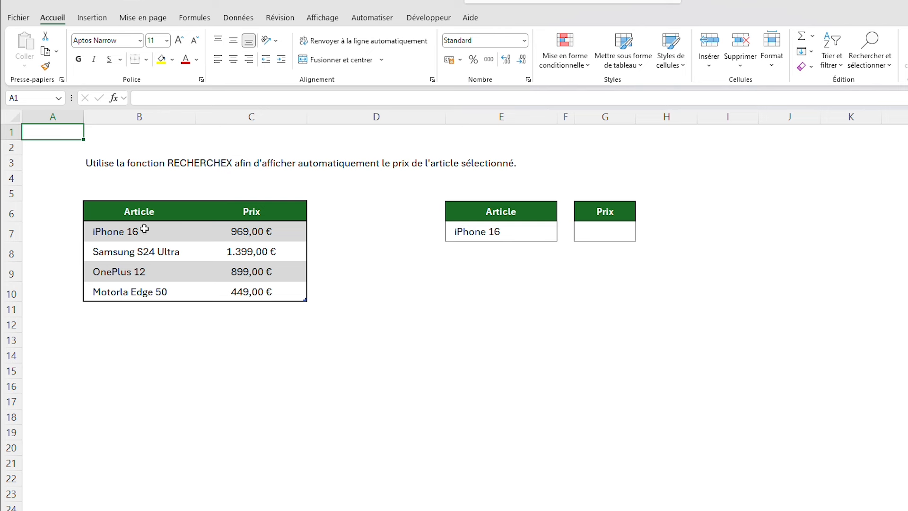
# Switch to the RECHERCHEX exercise sheet and examine the articles and prices in B7:C10
pyautogui.moveTo(152, 234); pyautogui.dragTo(265, 296)
pyautogui.click(296, 369)
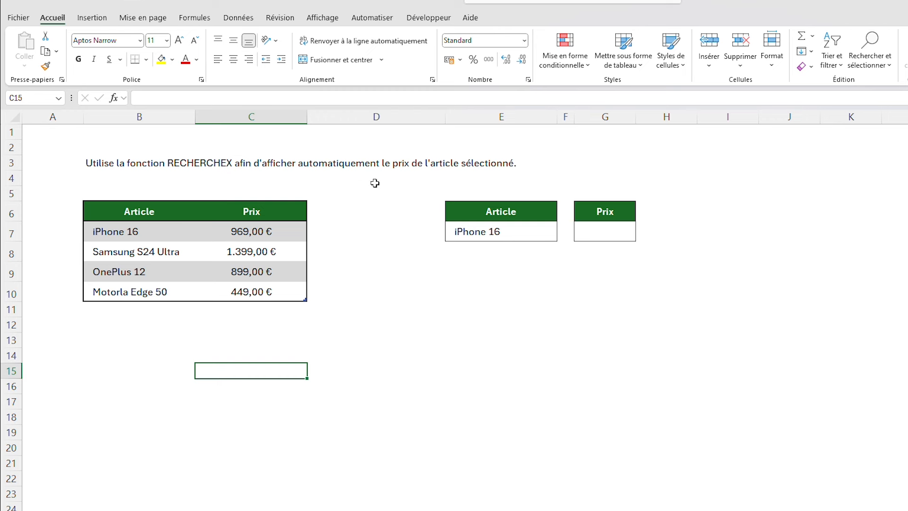
pyautogui.moveTo(166, 232); pyautogui.dragTo(186, 284)
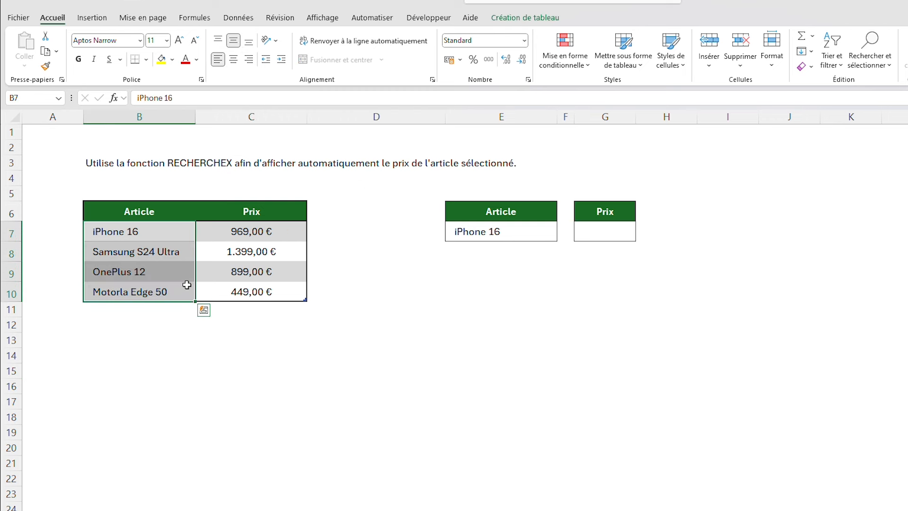
pyautogui.click(289, 230)
pyautogui.moveTo(288, 229); pyautogui.dragTo(286, 288)
pyautogui.click(265, 288)
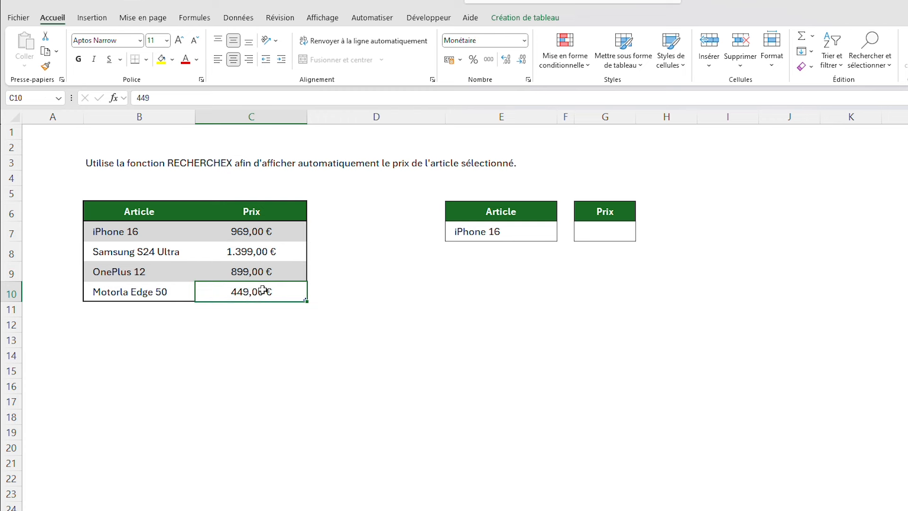
# Try Samsung S24 Ultra and Motorla Edge 50 as the selected article in E7, and return it to iPhone 16
pyautogui.click(536, 231)
pyautogui.click(562, 235)
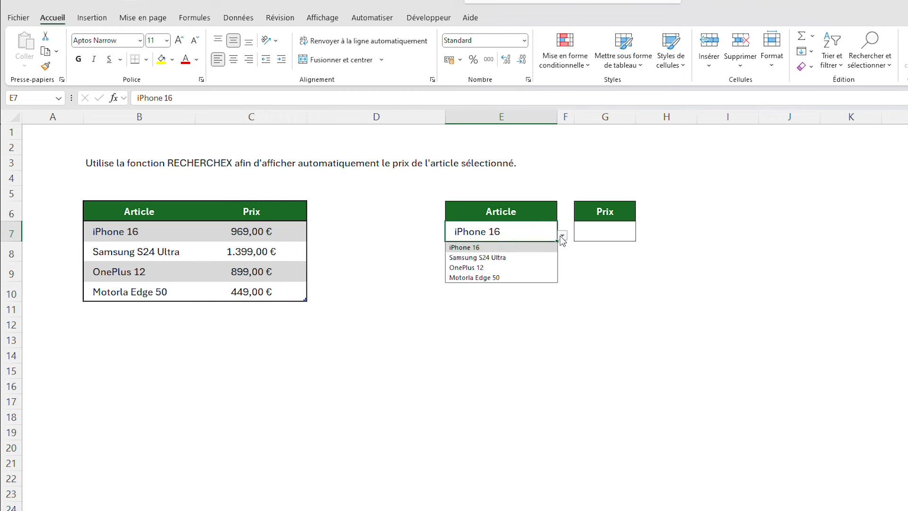
pyautogui.click(520, 255)
pyautogui.click(562, 235)
pyautogui.click(519, 276)
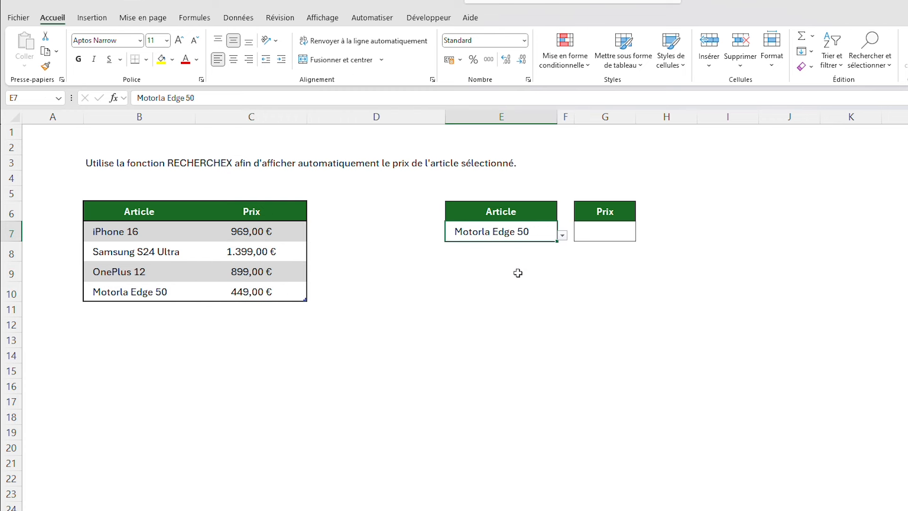
pyautogui.click(562, 235)
pyautogui.click(527, 247)
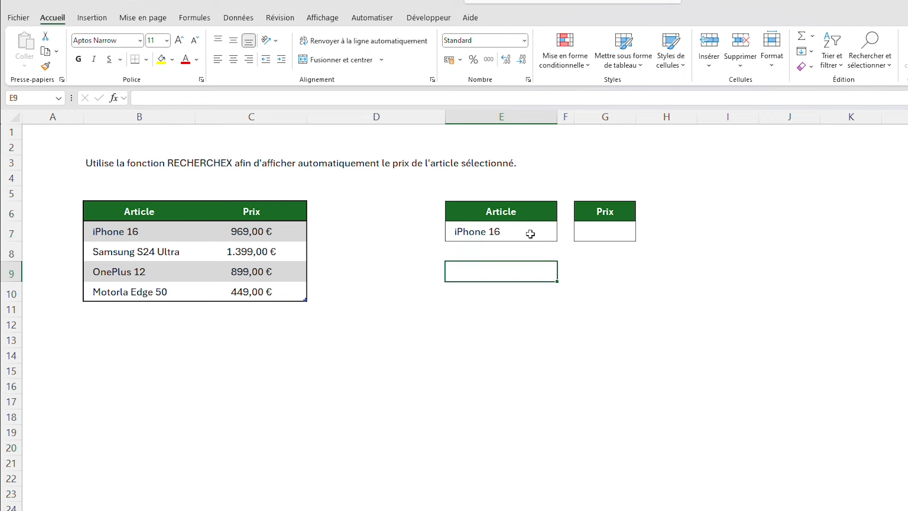
# Enter a RECHERCHEX formula in G7 that looks up E7 in the table's Article column and returns the matching Prix
pyautogui.click(600, 231)
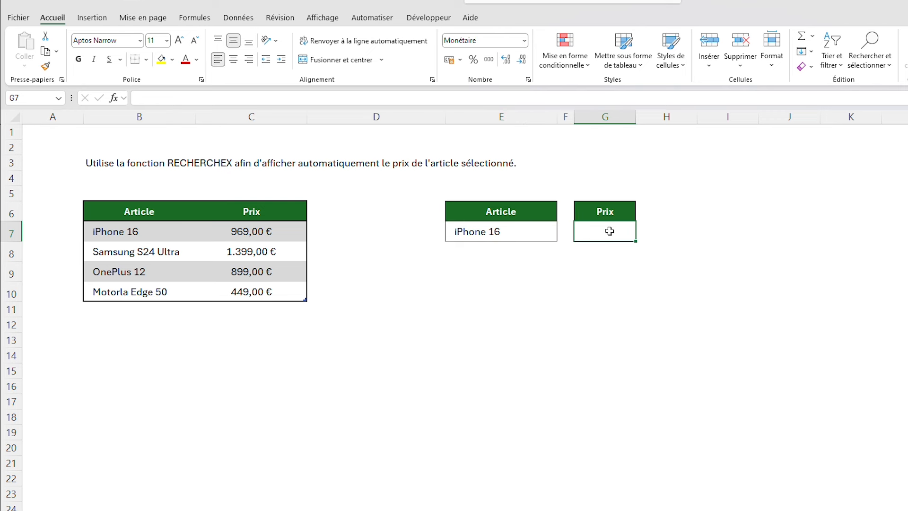
pyautogui.write('=REC')
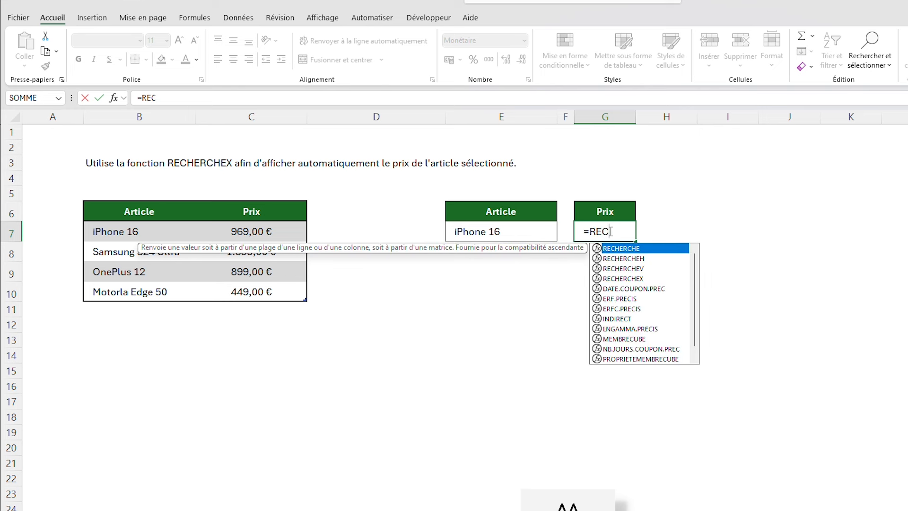
pyautogui.write('HERCHEX(')
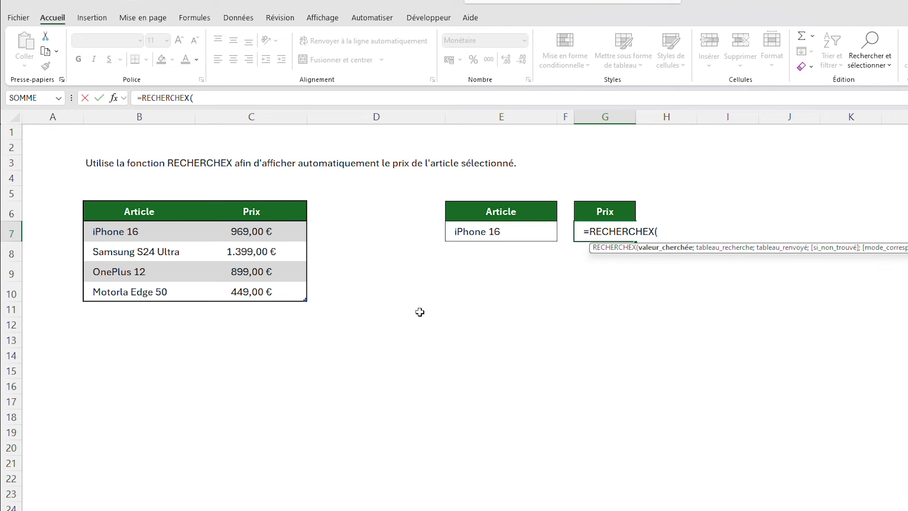
pyautogui.click(532, 234)
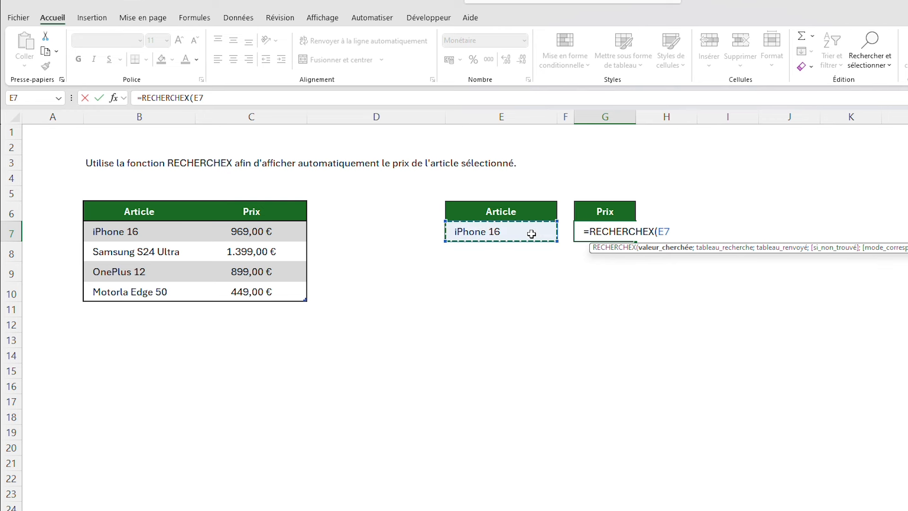
pyautogui.write(';')
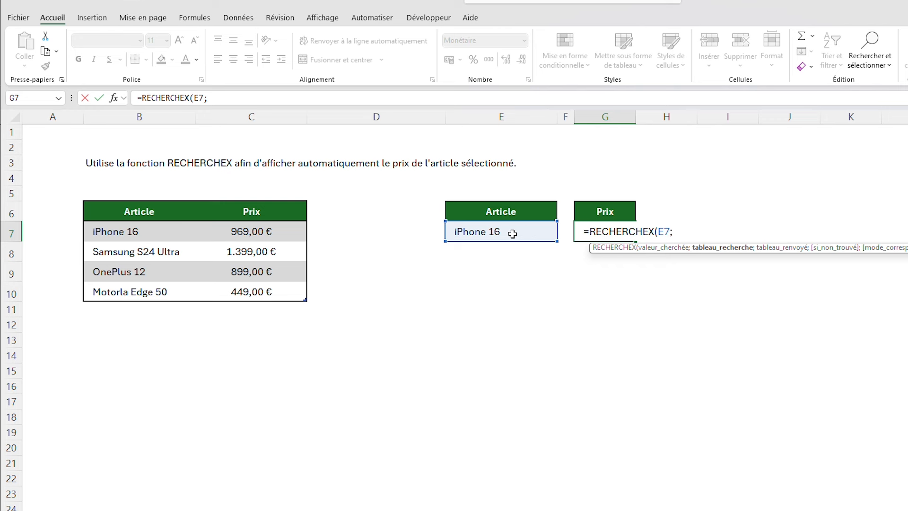
pyautogui.click(175, 233)
pyautogui.moveTo(175, 232); pyautogui.dragTo(169, 287)
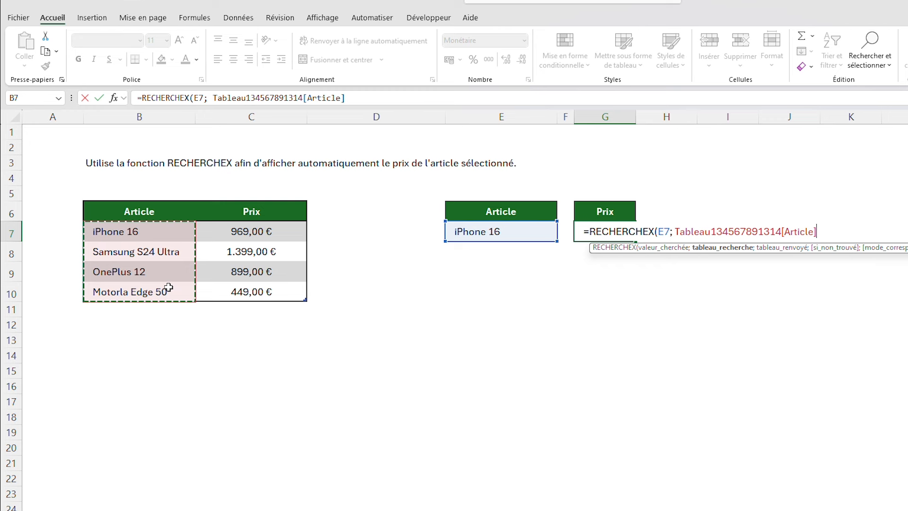
pyautogui.write(';')
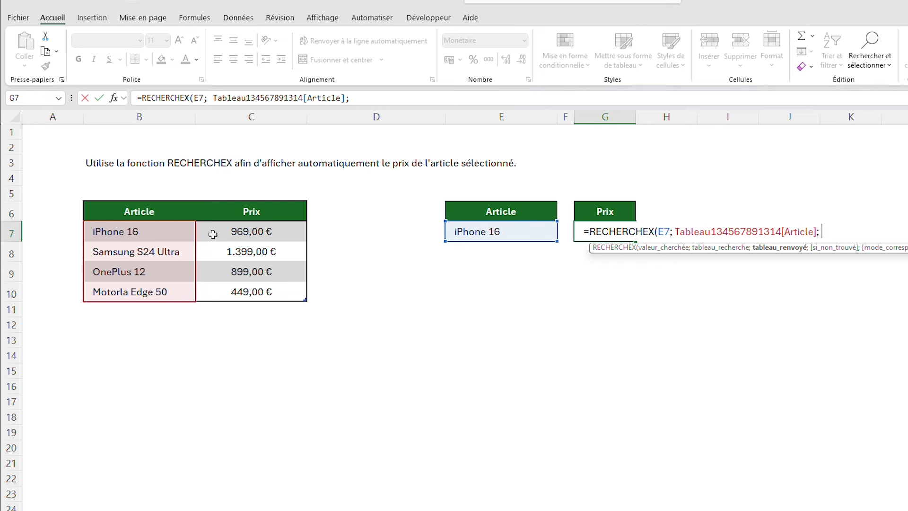
pyautogui.moveTo(213, 234); pyautogui.dragTo(211, 286)
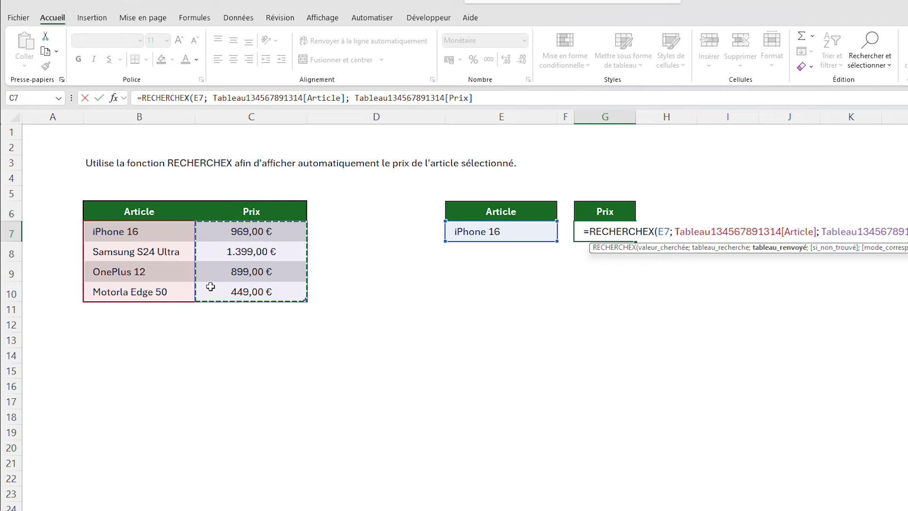
pyautogui.write(')')
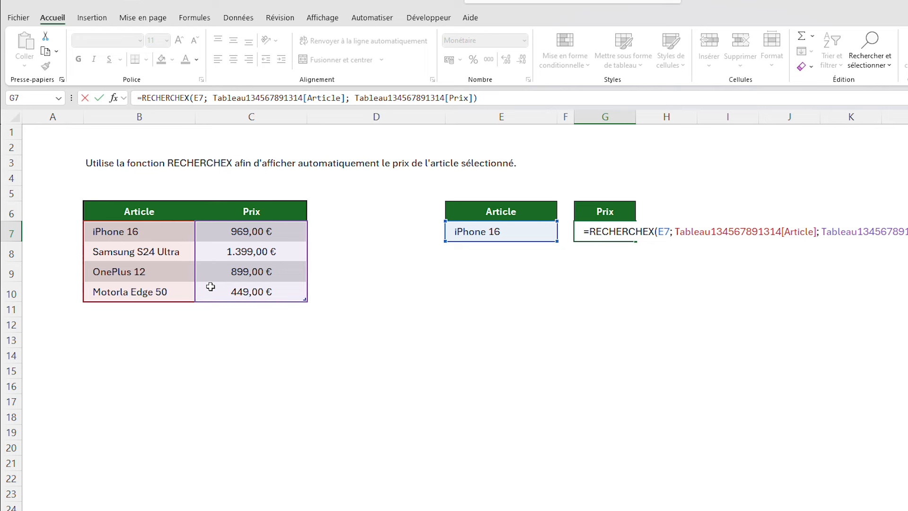
pyautogui.press('Return')
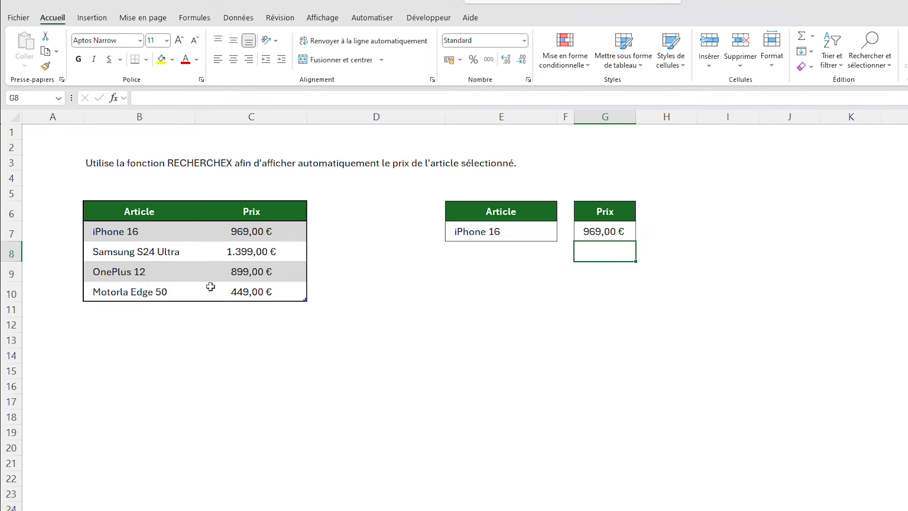
# Test the price lookup by selecting Samsung S24 Ultra, OnePlus 12 and Motorla Edge 50 in E7, and return it to iPhone 16
pyautogui.click(632, 231)
pyautogui.click(533, 228)
pyautogui.click(562, 236)
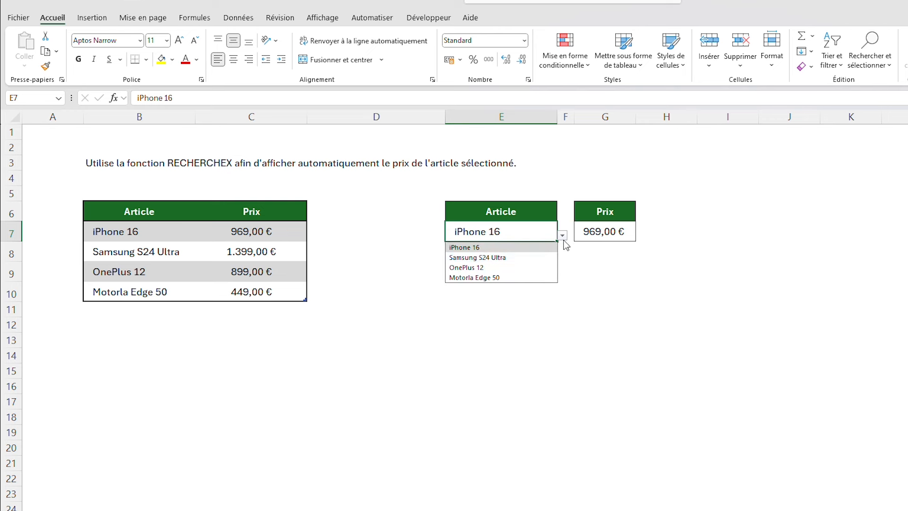
pyautogui.click(529, 257)
pyautogui.click(562, 236)
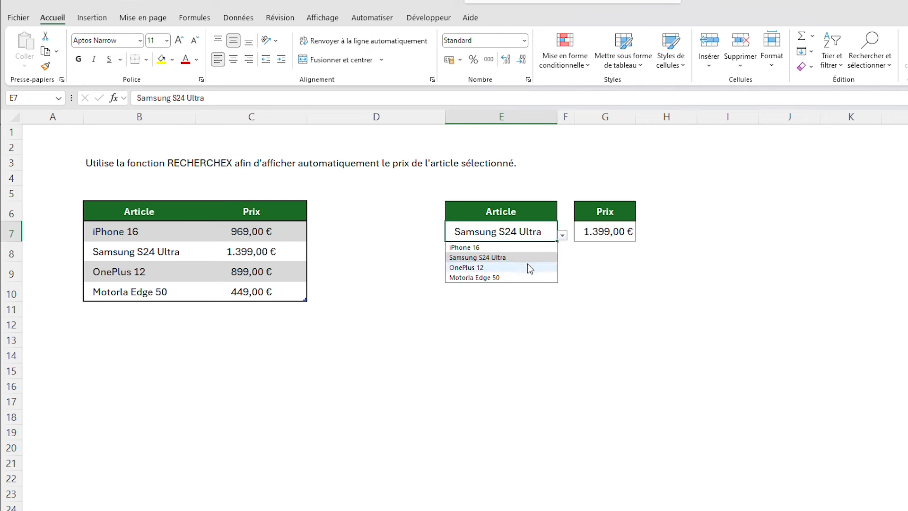
pyautogui.click(528, 267)
pyautogui.click(562, 236)
pyautogui.click(519, 277)
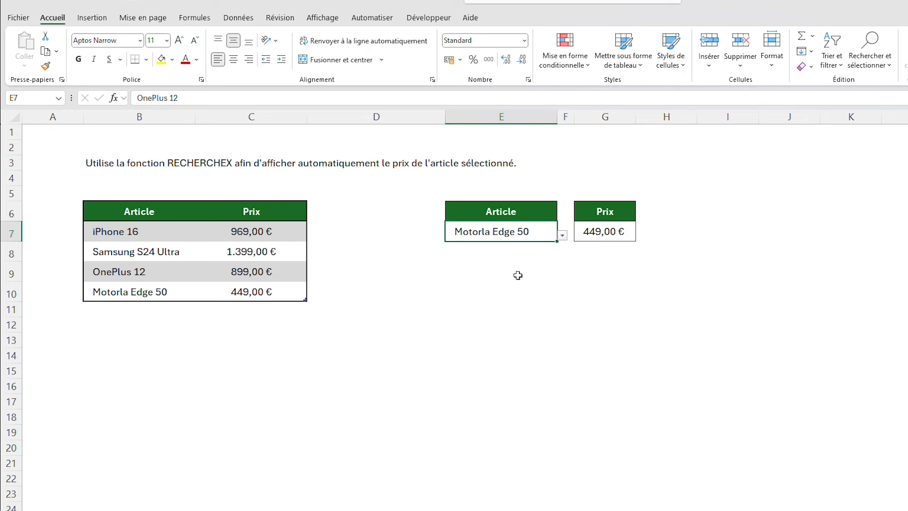
pyautogui.click(562, 235)
pyautogui.click(522, 247)
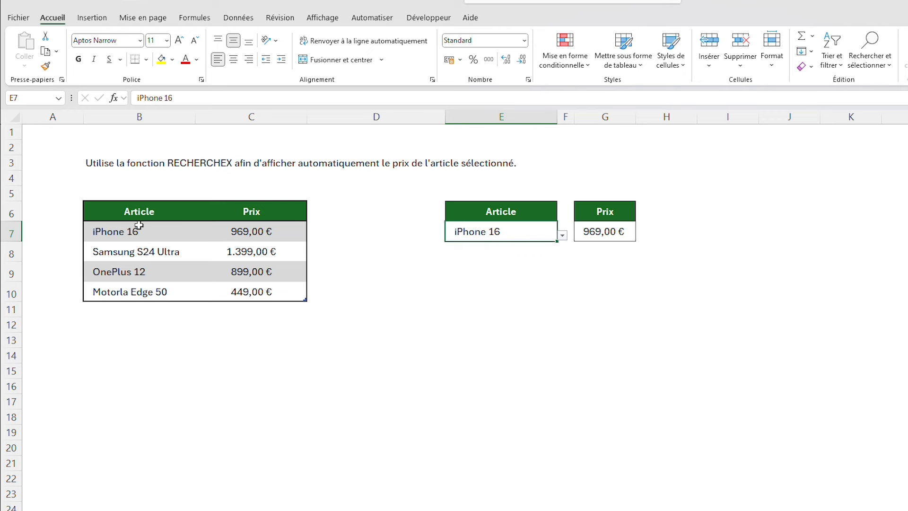
# Rename the article in B7 to iPhone 15 and check how the price lookup in G7 responds
pyautogui.click(157, 231)
pyautogui.doubleClick(159, 232)
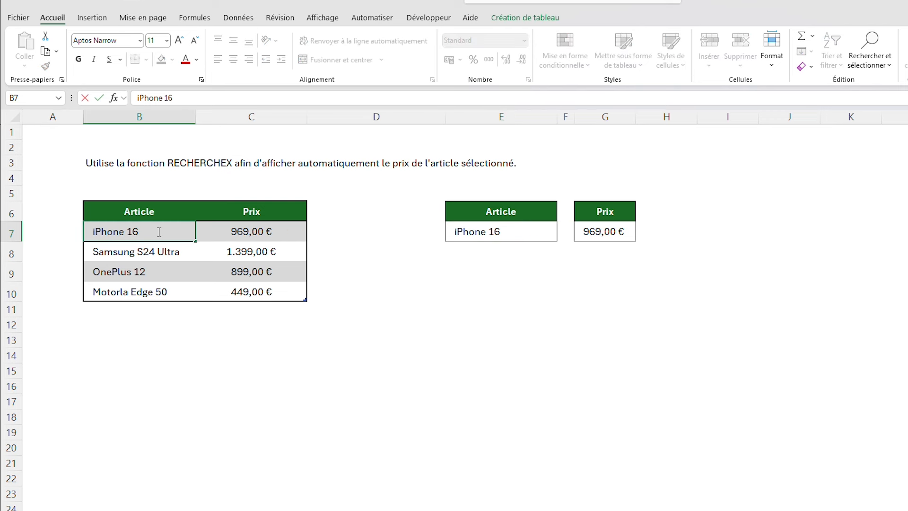
pyautogui.press('BackSpace')
pyautogui.write('5')
pyautogui.press('Return')
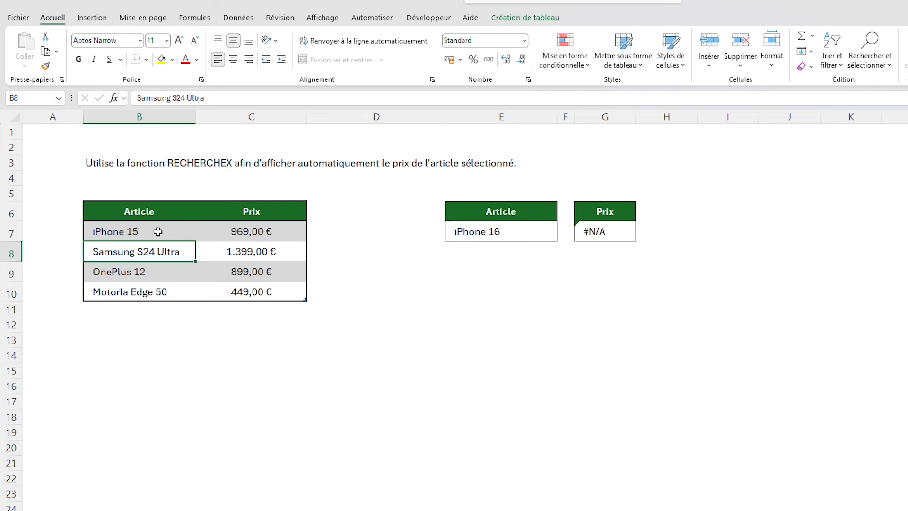
pyautogui.click(620, 231)
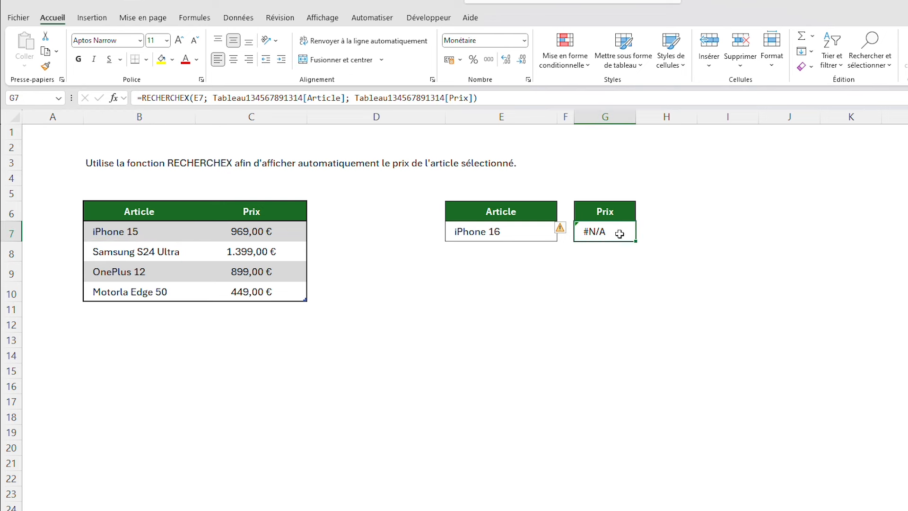
pyautogui.click(531, 225)
pyautogui.click(610, 234)
# Add "Erreur" as the si_non_trouvé argument of the RECHERCHEX formula in G7 and check its result
pyautogui.doubleClick(616, 232)
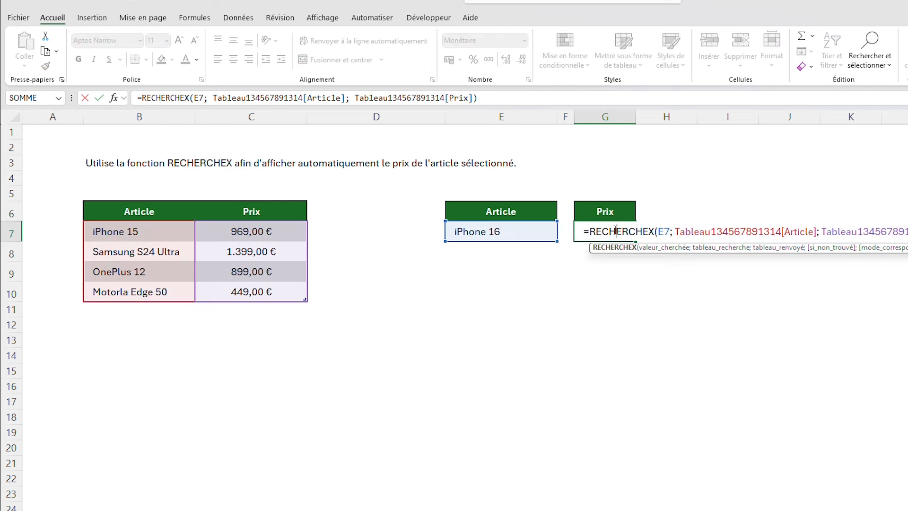
pyautogui.click(890, 232)
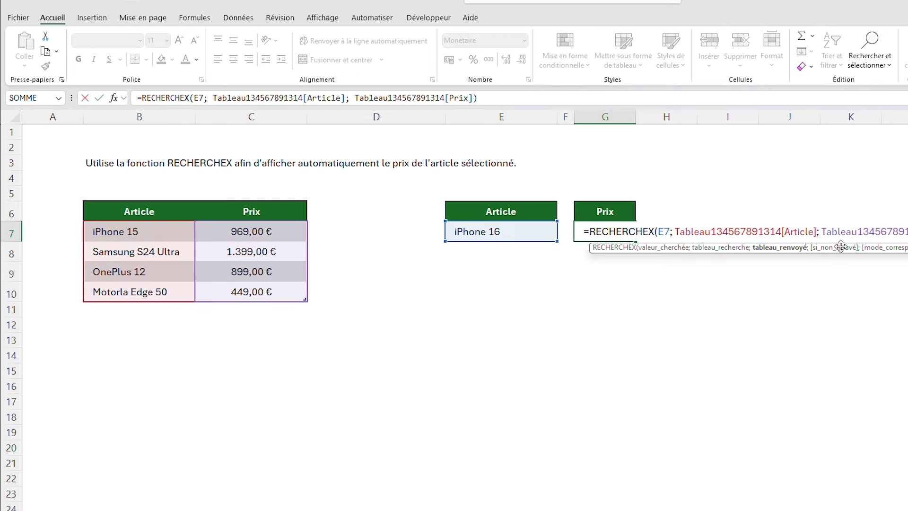
pyautogui.write(';')
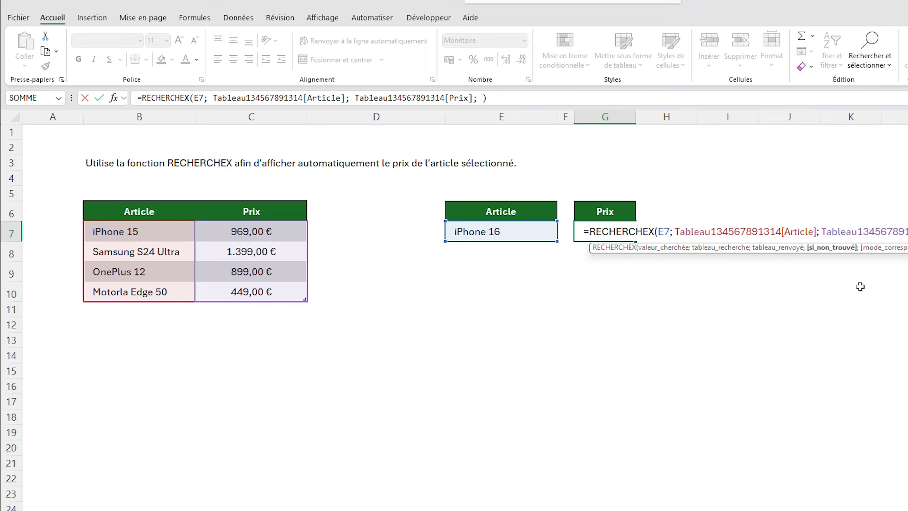
pyautogui.write(' "Erreur"')
pyautogui.press('Return')
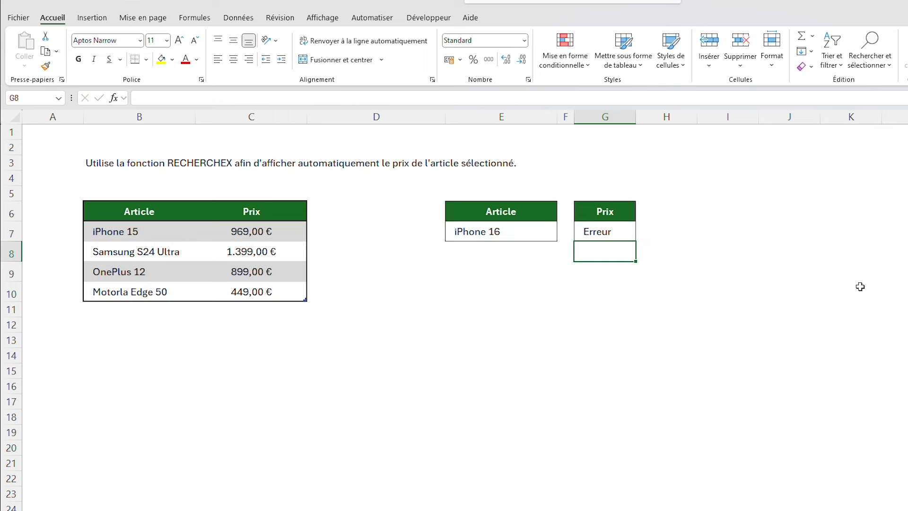
pyautogui.click(611, 231)
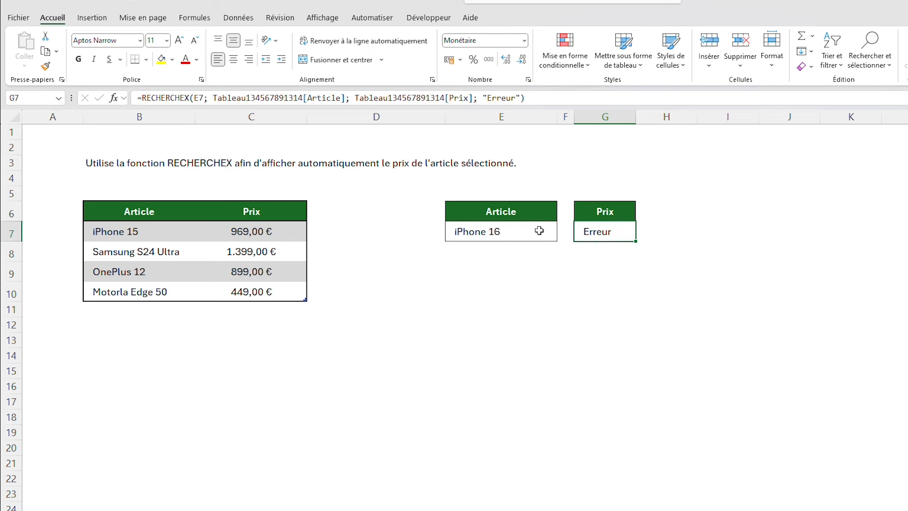
# Restore the article name in B7 to iPhone 16 and check the price in G7
pyautogui.click(510, 232)
pyautogui.doubleClick(158, 233)
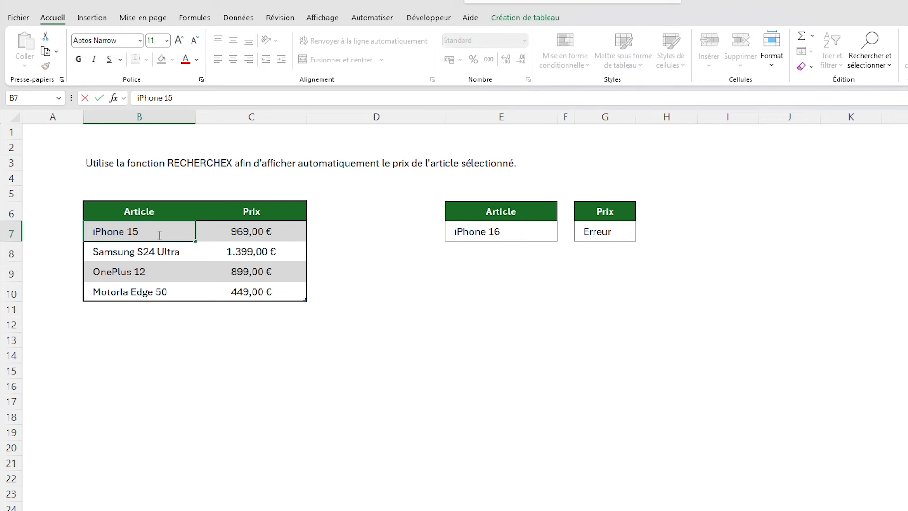
pyautogui.press('BackSpace')
pyautogui.write('6')
pyautogui.press('Return')
pyautogui.click(624, 233)
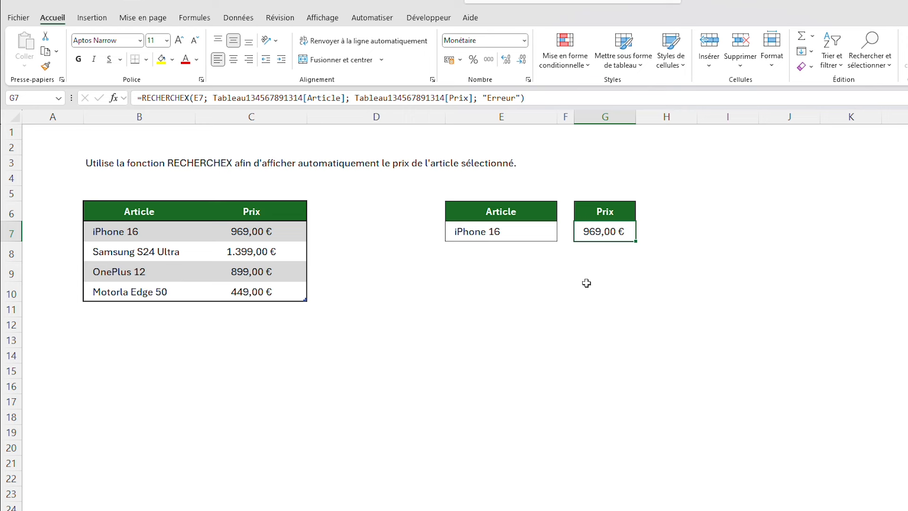
pyautogui.click(567, 312)
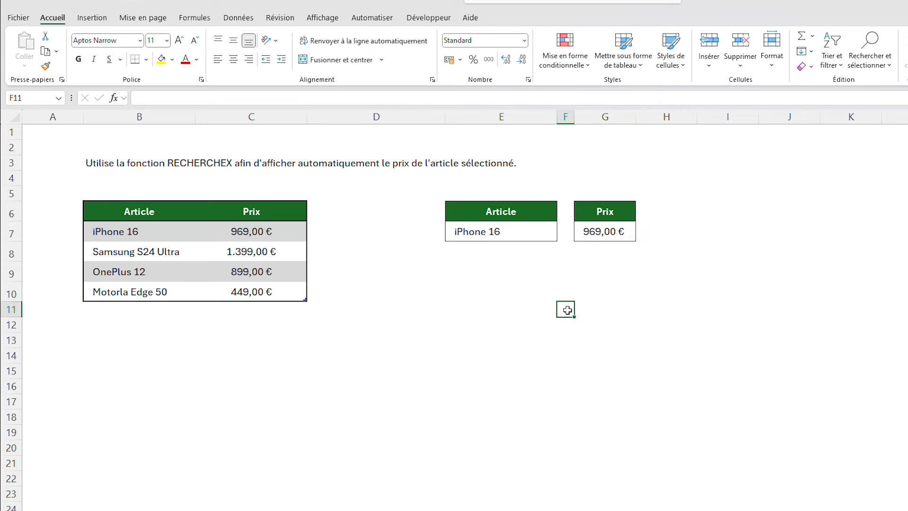
# Switch to the next exercise sheet and examine the Nom, Prénom, Matricule and @ entries in row 4
pyautogui.hotkey('ctrl', 'pagedown')
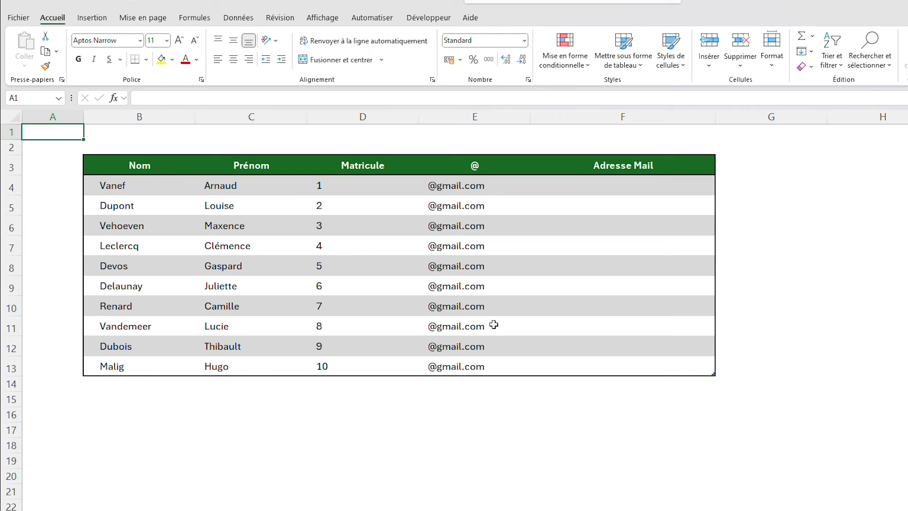
pyautogui.click(680, 180)
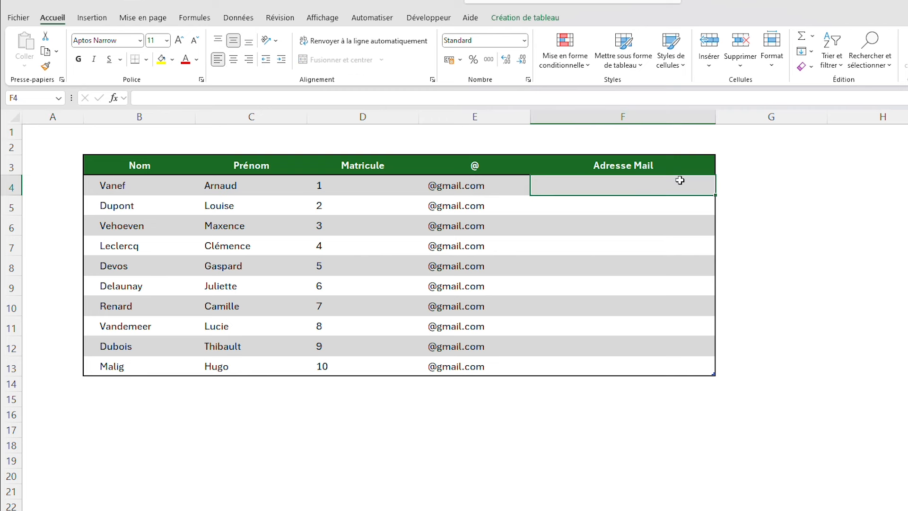
pyautogui.click(153, 186)
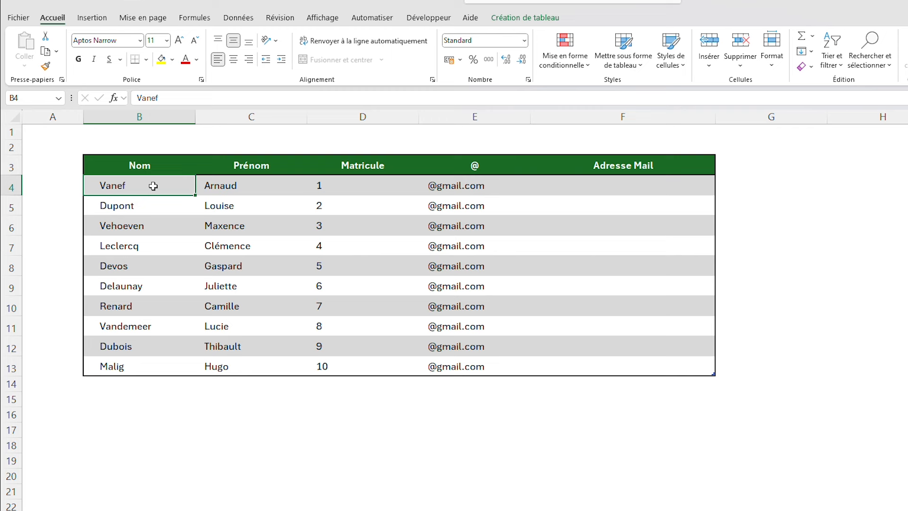
pyautogui.click(254, 187)
pyautogui.click(382, 188)
pyautogui.click(461, 182)
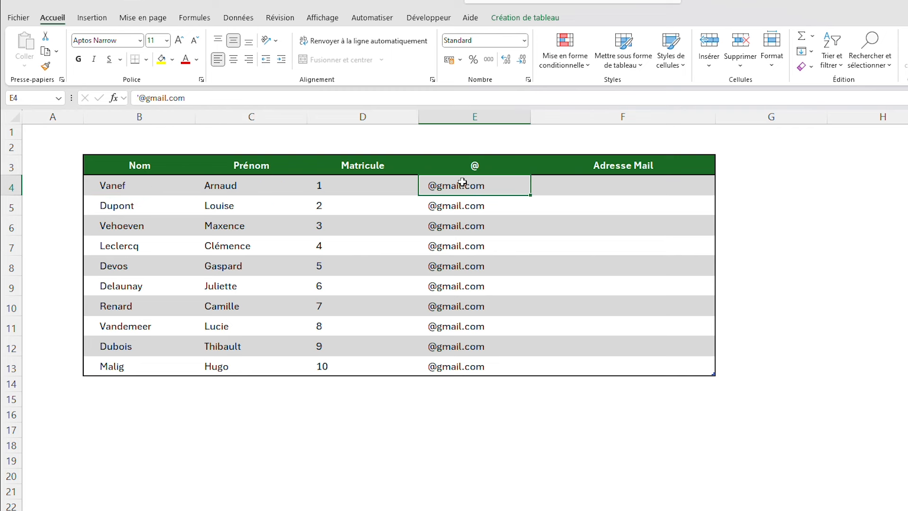
pyautogui.click(638, 186)
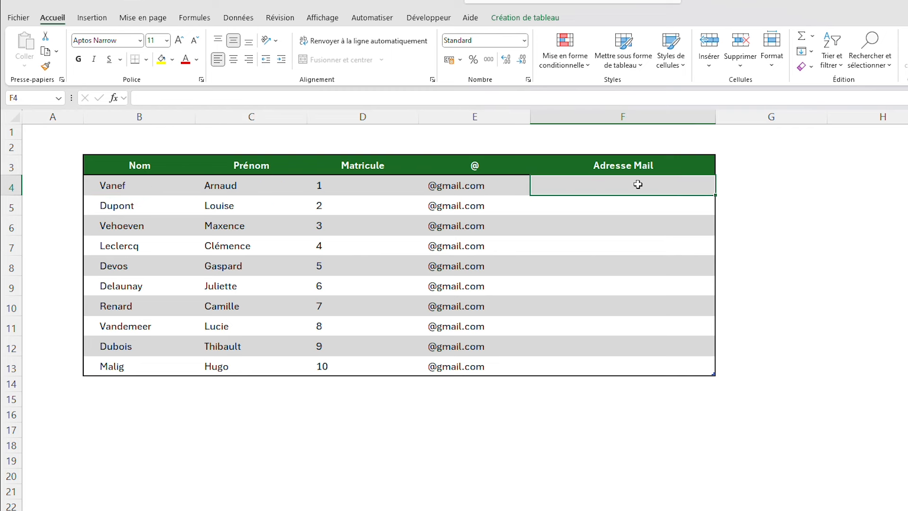
pyautogui.write('=CONCATEN')
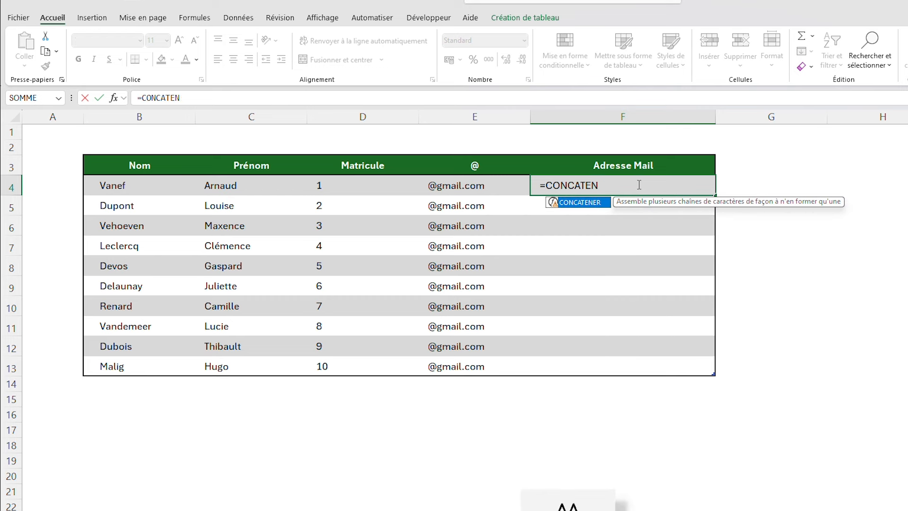
pyautogui.press('Tab')
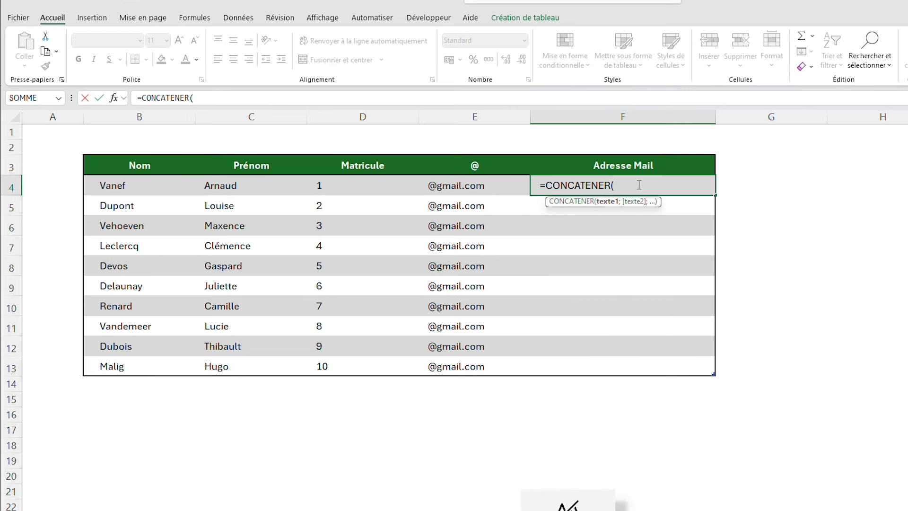
pyautogui.click(137, 187)
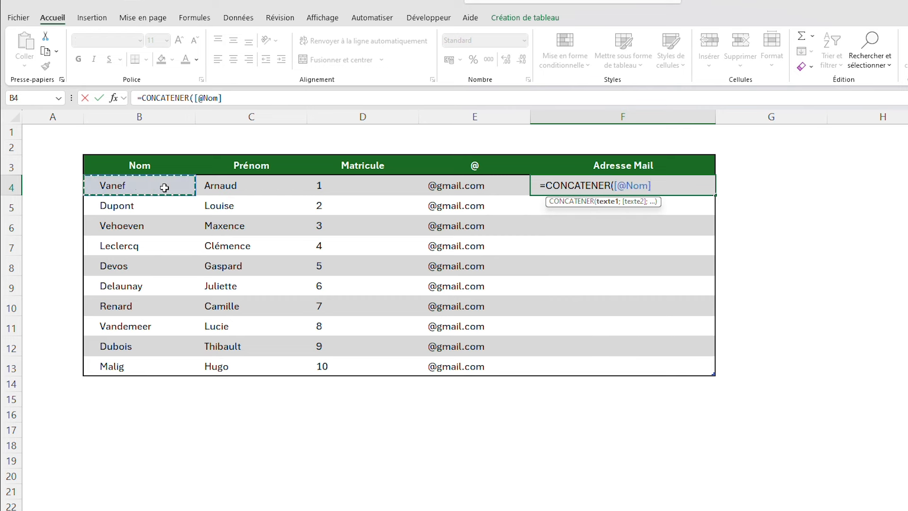
pyautogui.write(';')
pyautogui.click(235, 185)
pyautogui.write(';')
pyautogui.click(375, 186)
pyautogui.write(';')
pyautogui.click(457, 184)
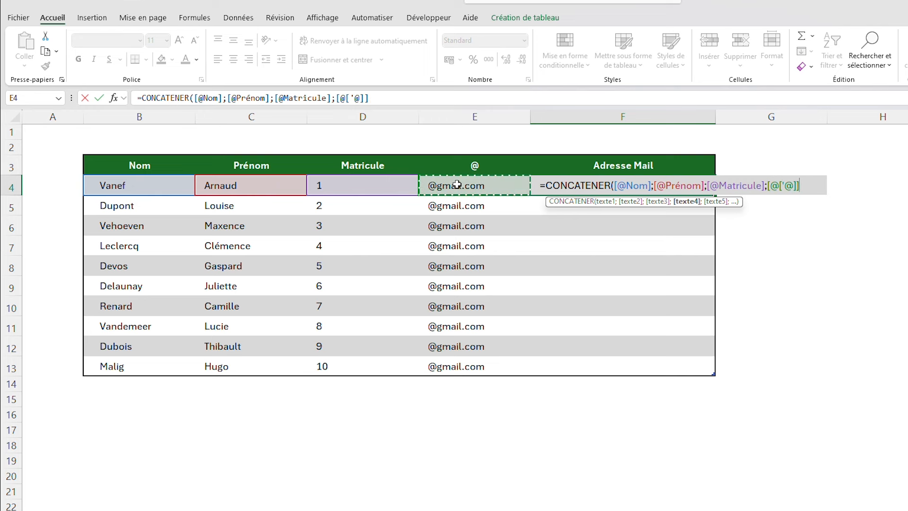
pyautogui.write(')')
pyautogui.press('Return')
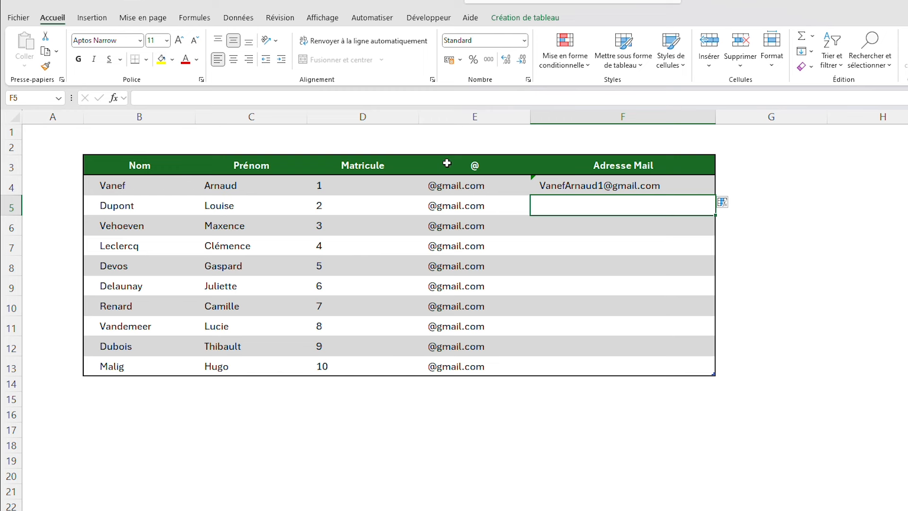
# Wrap the CONCATENER formula in F4 in MINUSCULE( ) so the e-mail address is written in lower case
pyautogui.click(582, 191)
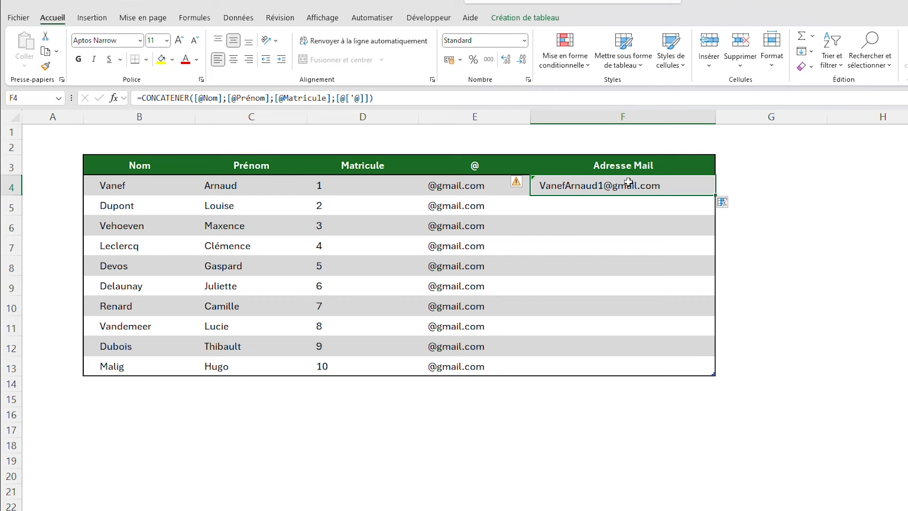
pyautogui.doubleClick(559, 182)
pyautogui.click(548, 184)
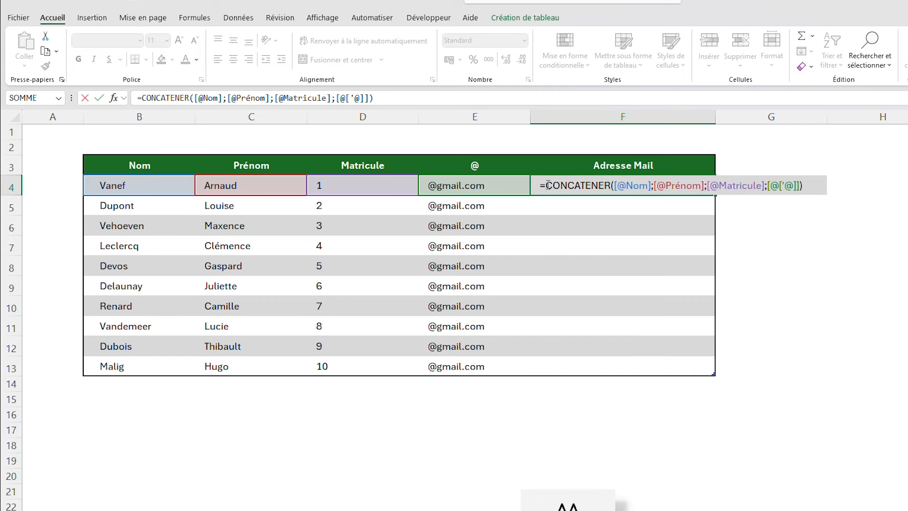
pyautogui.write('MINUSCULE(')
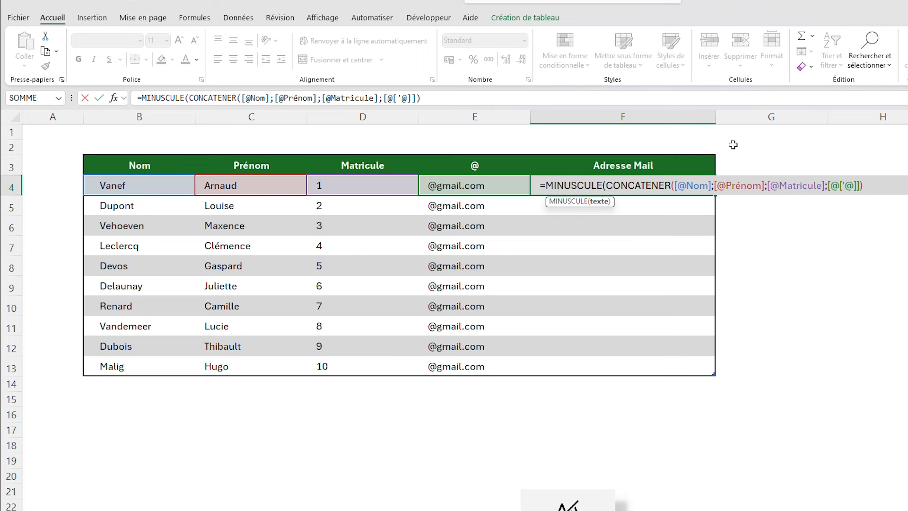
pyautogui.click(838, 185)
pyautogui.moveTo(838, 186); pyautogui.dragTo(606, 185)
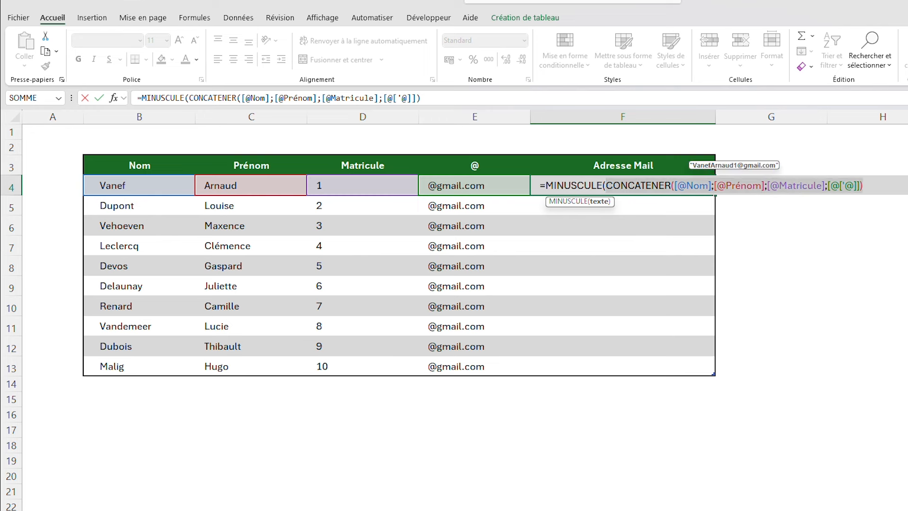
pyautogui.click(902, 187)
pyautogui.write(')')
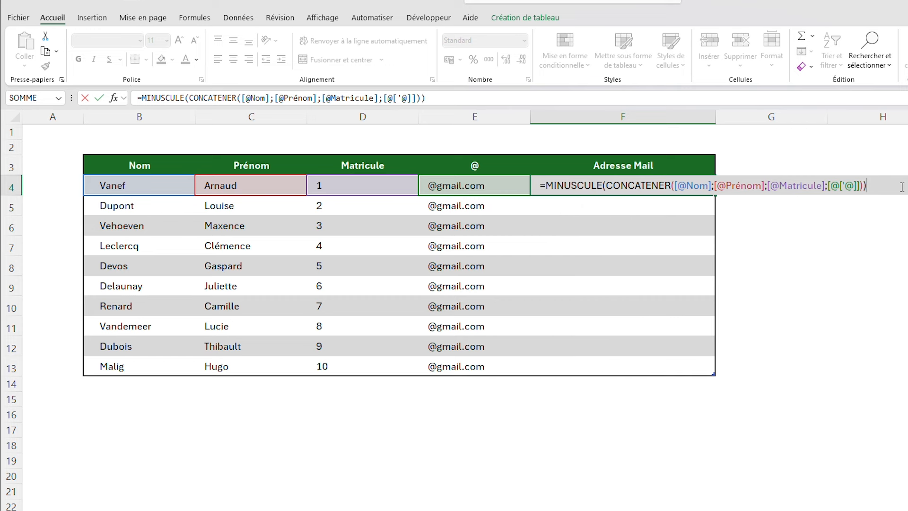
pyautogui.press('Return')
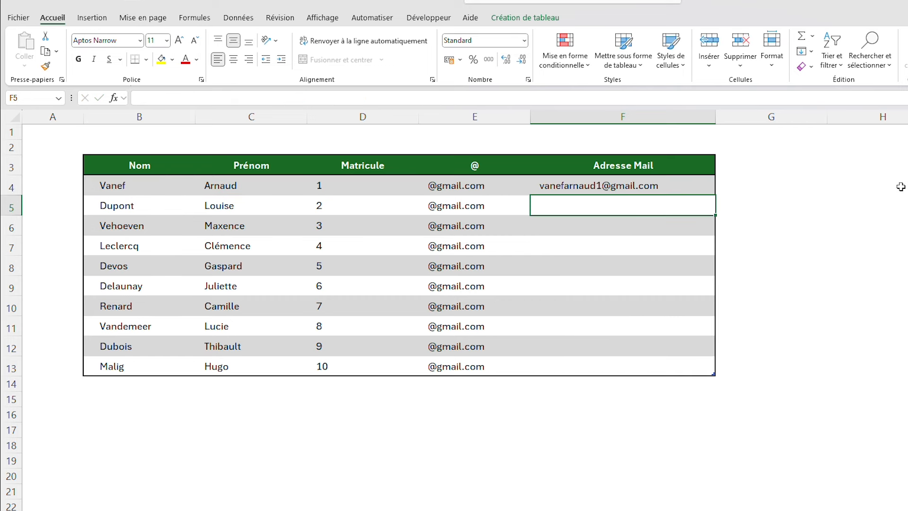
# Fill the F4 formula down to F13 and review the addresses in the Adresse Mail column
pyautogui.click(680, 185)
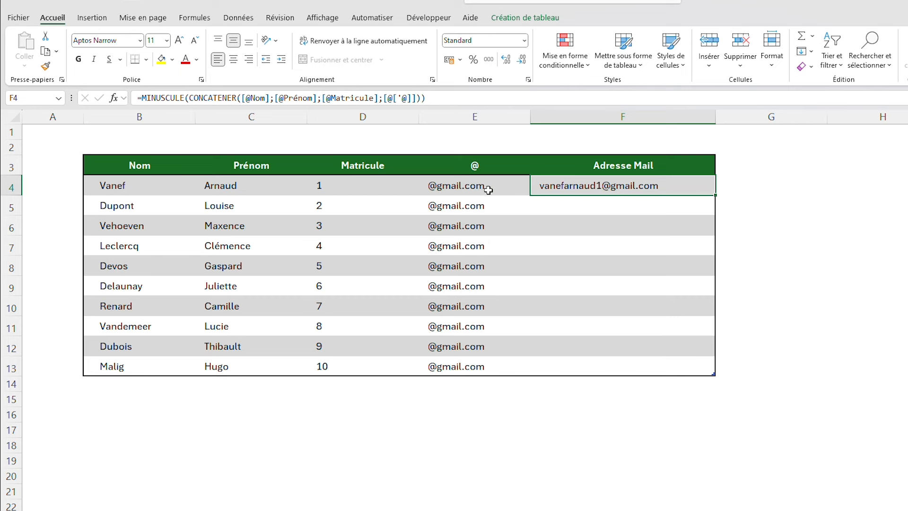
pyautogui.moveTo(715, 194); pyautogui.dragTo(699, 370)
pyautogui.click(799, 254)
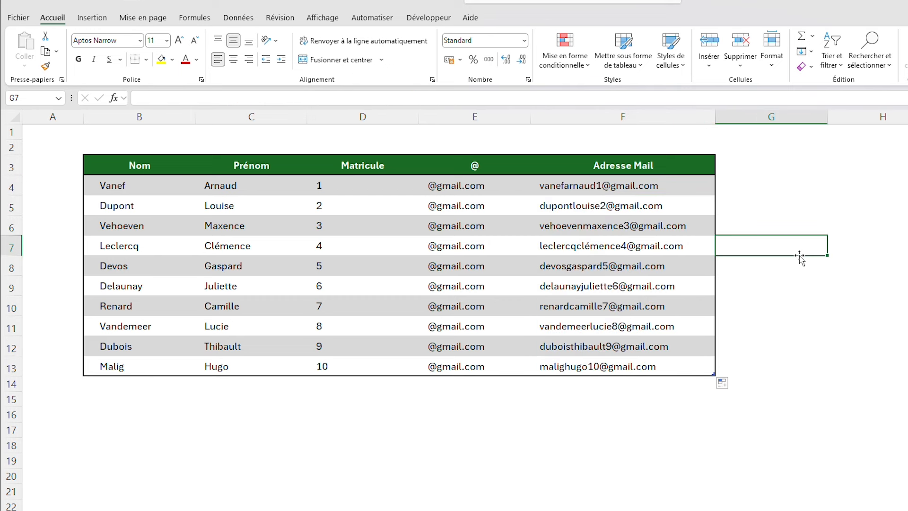
pyautogui.click(883, 250)
pyautogui.click(907, 306)
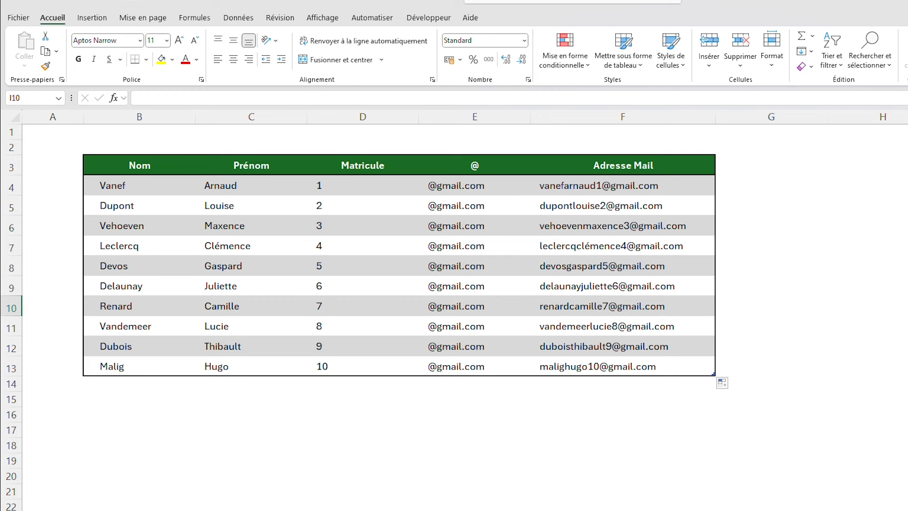
pyautogui.moveTo(539, 182); pyautogui.dragTo(577, 360)
pyautogui.click(795, 214)
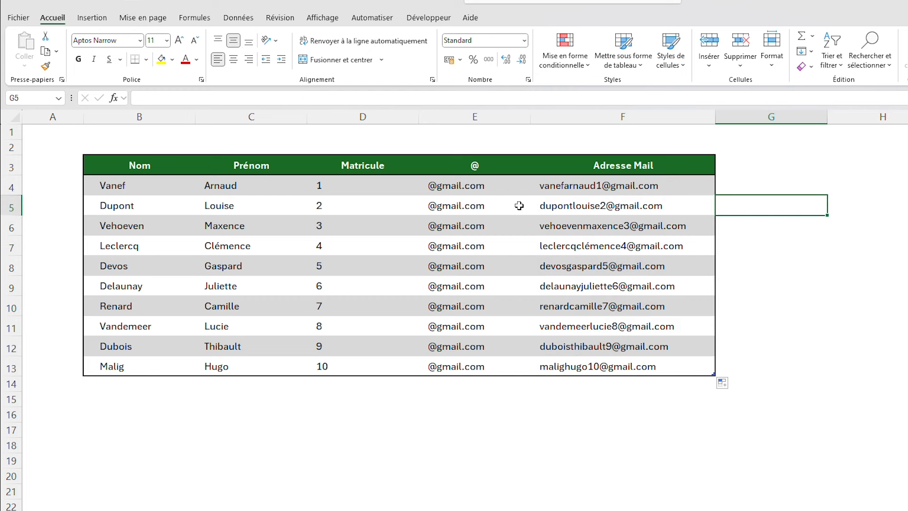
# Add an extra "f" at the end of the surname in B4 to test the e-mail formula
pyautogui.click(186, 188)
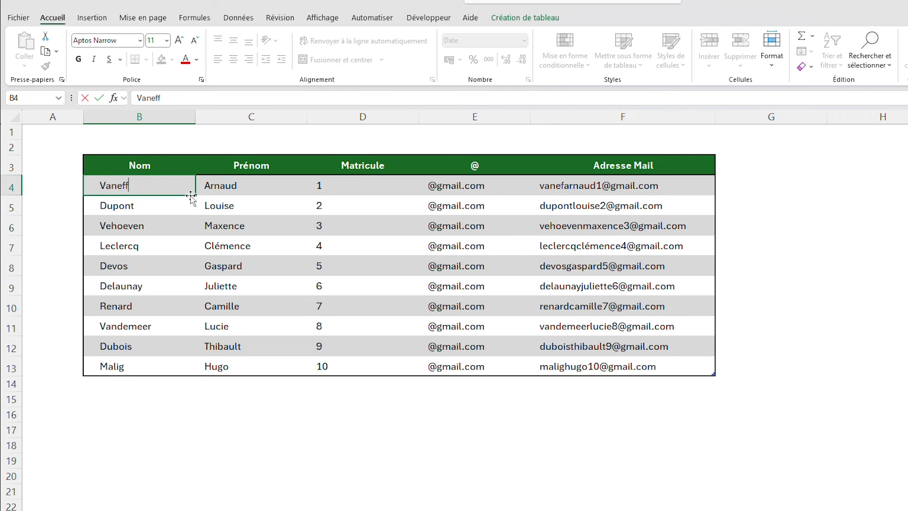
pyautogui.write('f')
pyautogui.press('Return')
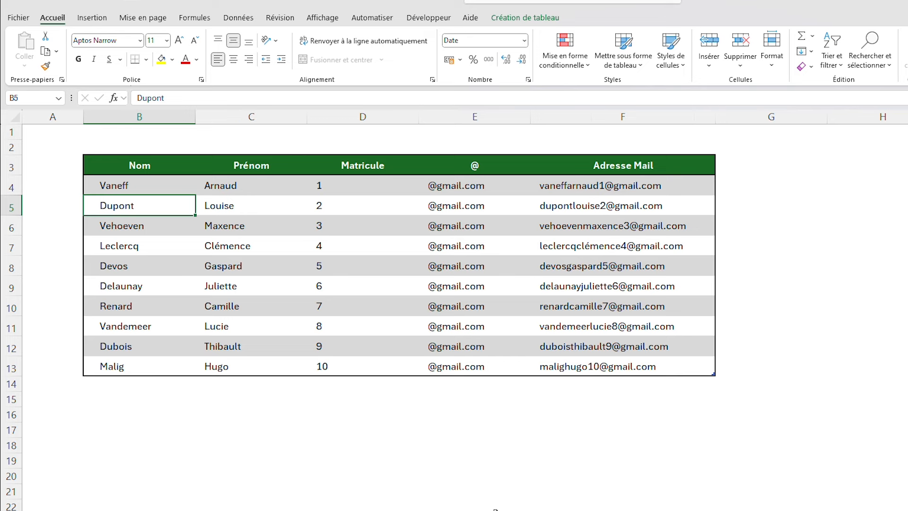
pyautogui.click(492, 510)
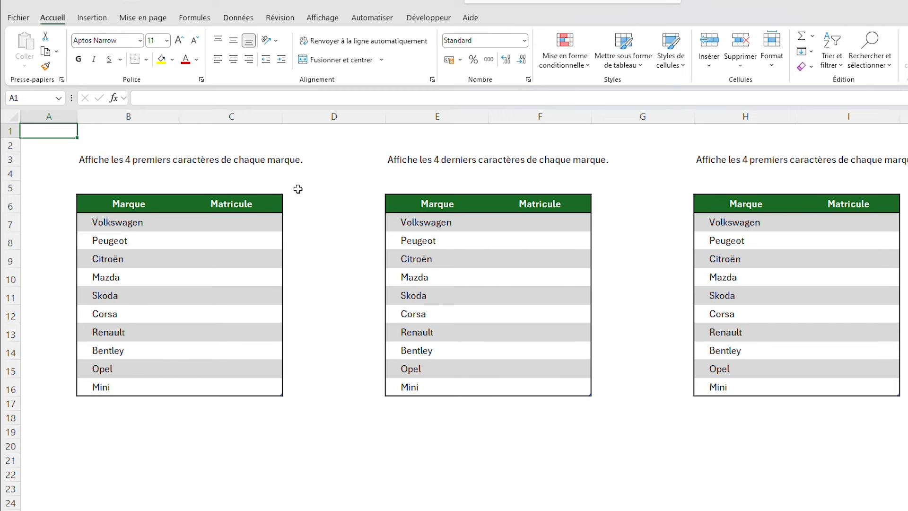
pyautogui.moveTo(99, 161); pyautogui.dragTo(256, 171)
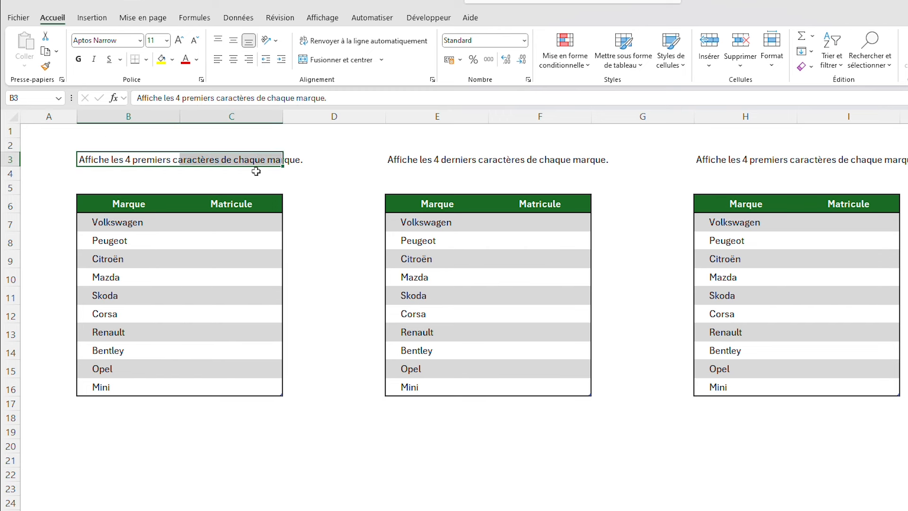
pyautogui.click(239, 224)
pyautogui.write('=')
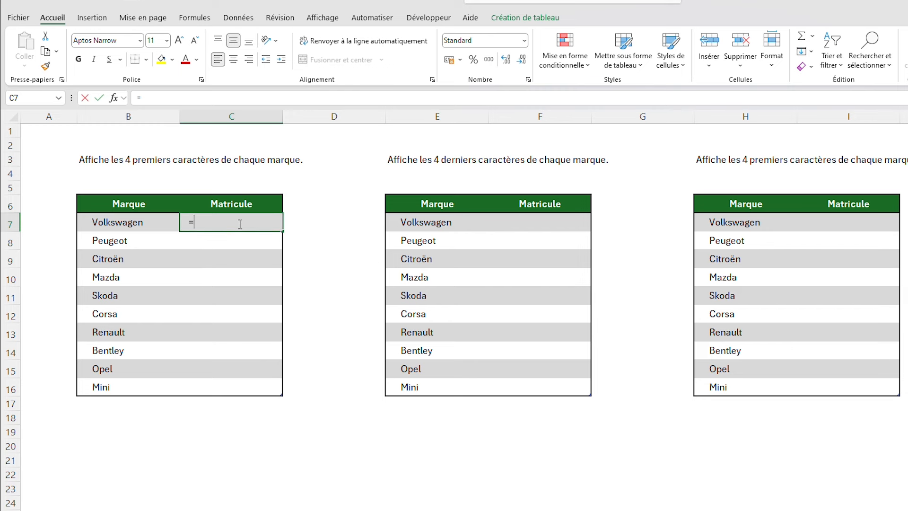
pyautogui.write('GAUCHE(')
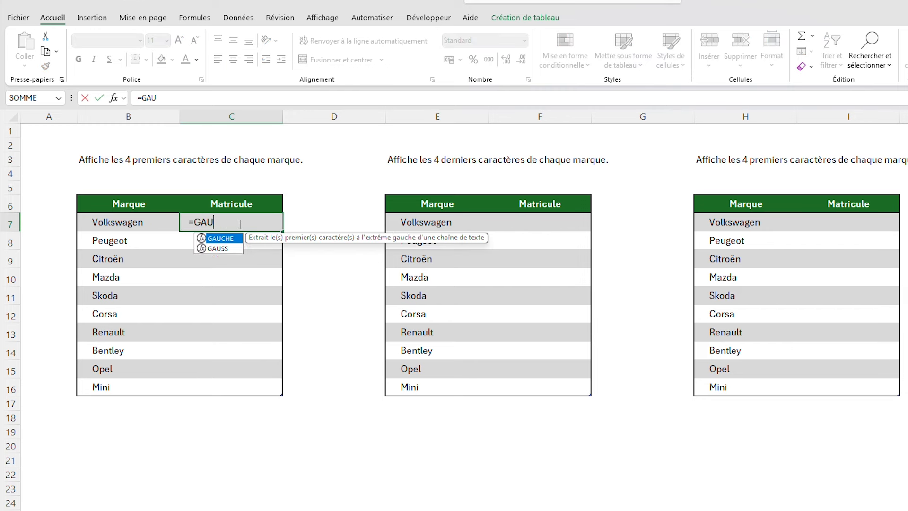
pyautogui.click(152, 223)
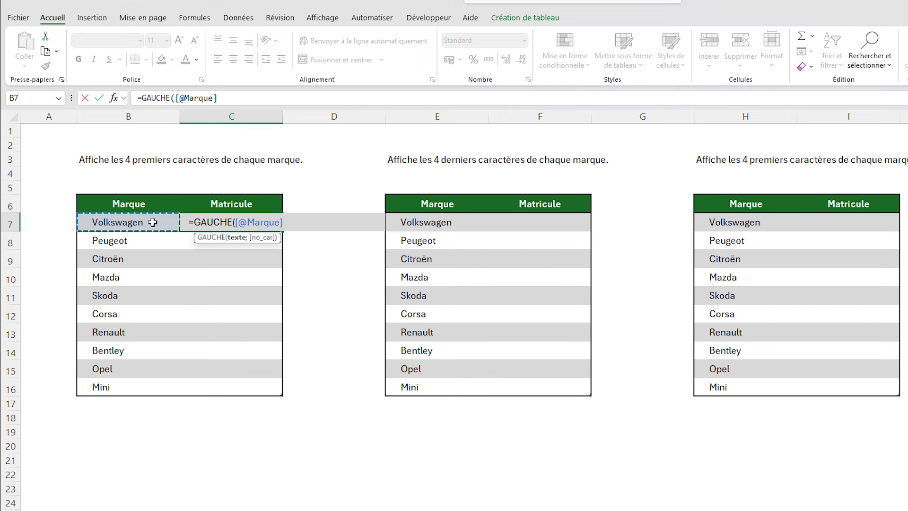
pyautogui.write(';')
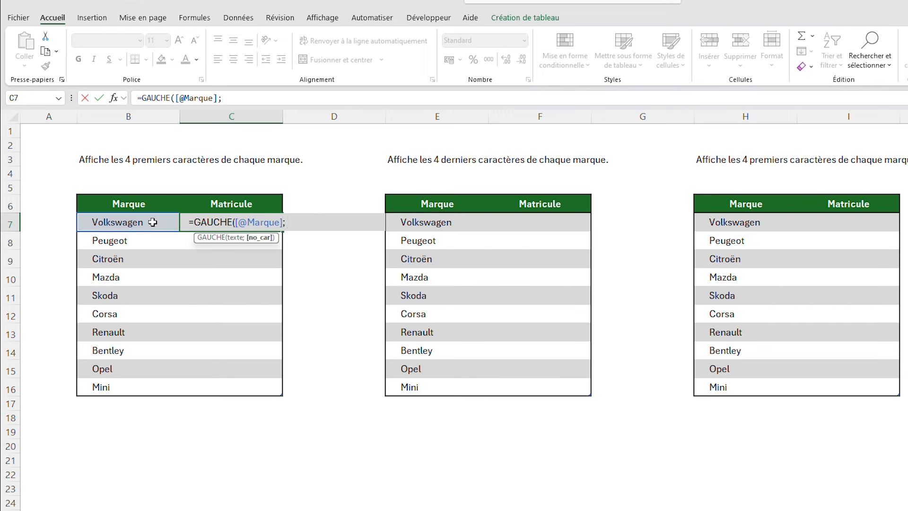
pyautogui.write(' 4)')
pyautogui.press('Return')
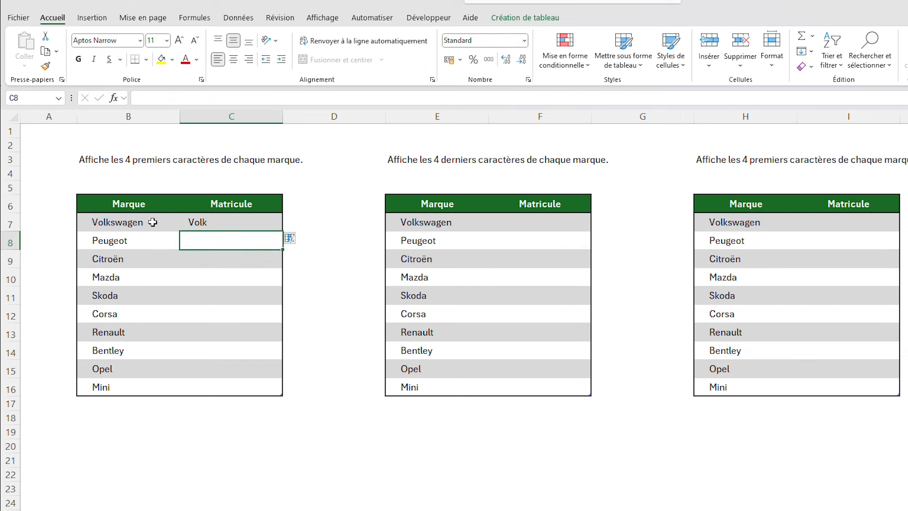
# Fill the GAUCHE formula from C7 down to C16 and review the Matricule results
pyautogui.click(243, 217)
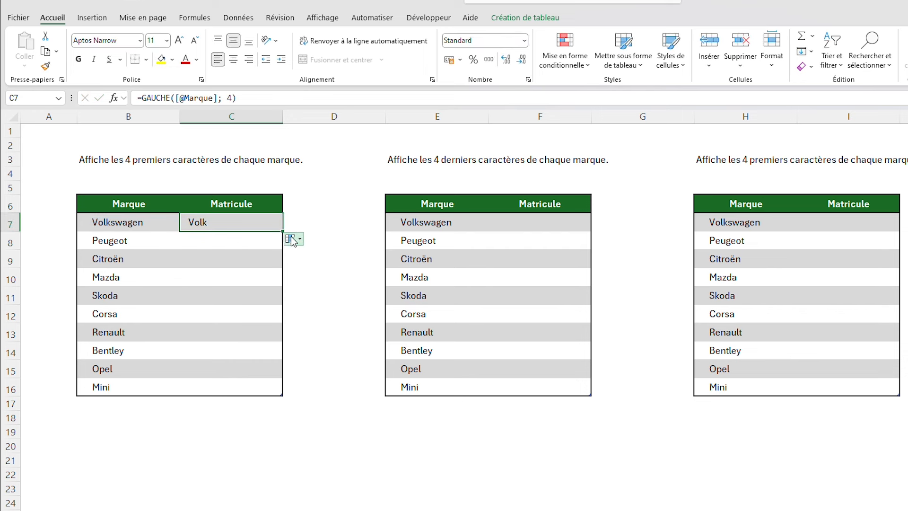
pyautogui.moveTo(282, 231); pyautogui.dragTo(277, 398)
pyautogui.click(290, 499)
pyautogui.moveTo(239, 222); pyautogui.dragTo(219, 383)
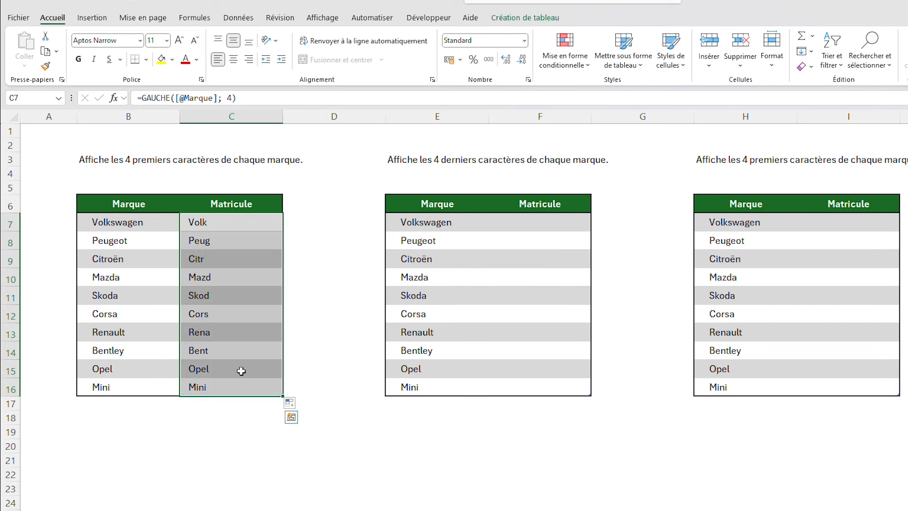
pyautogui.click(334, 277)
pyautogui.click(557, 223)
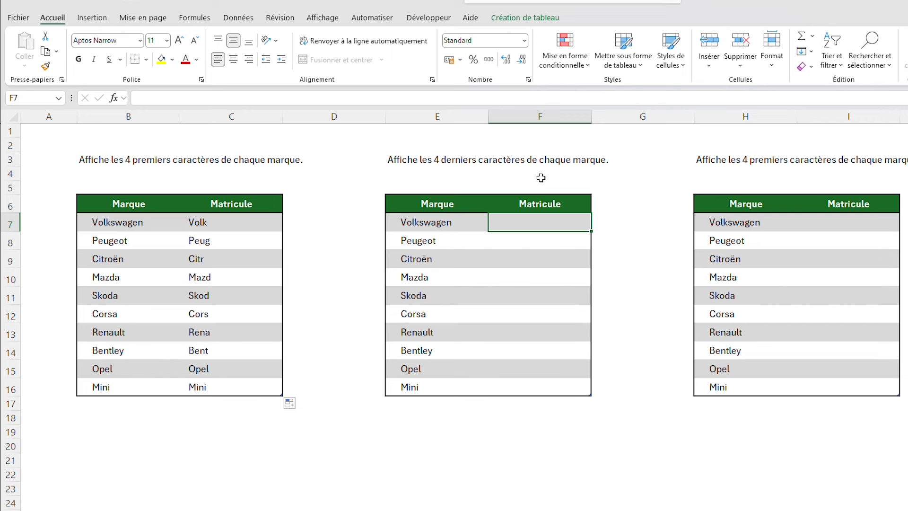
pyautogui.write('=')
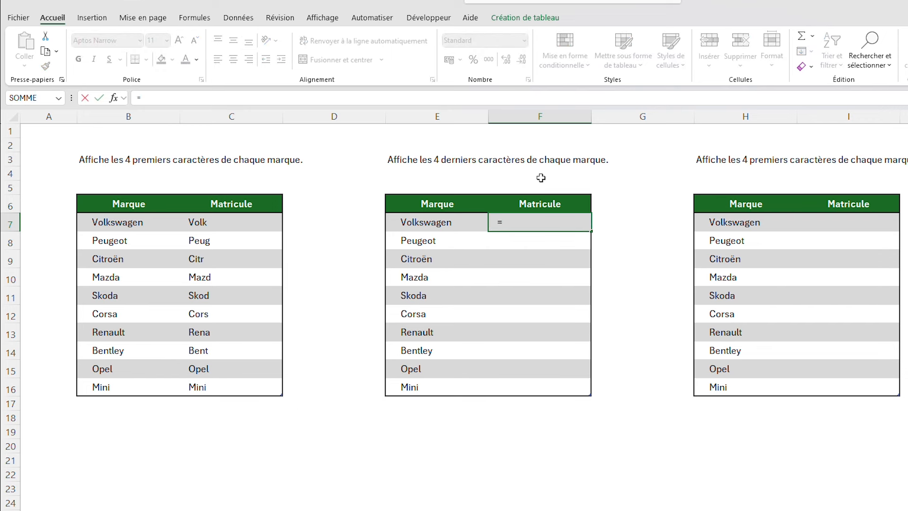
pyautogui.write('DROITE(')
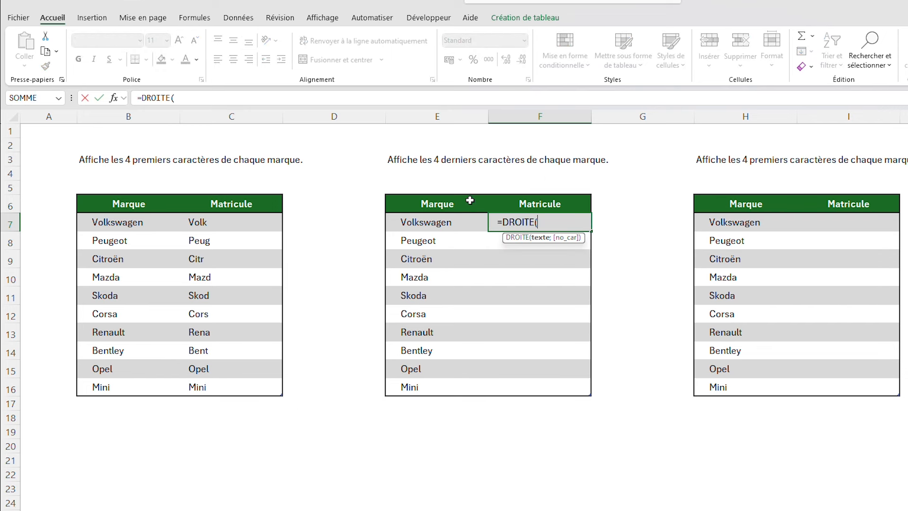
pyautogui.click(468, 220)
pyautogui.write(';')
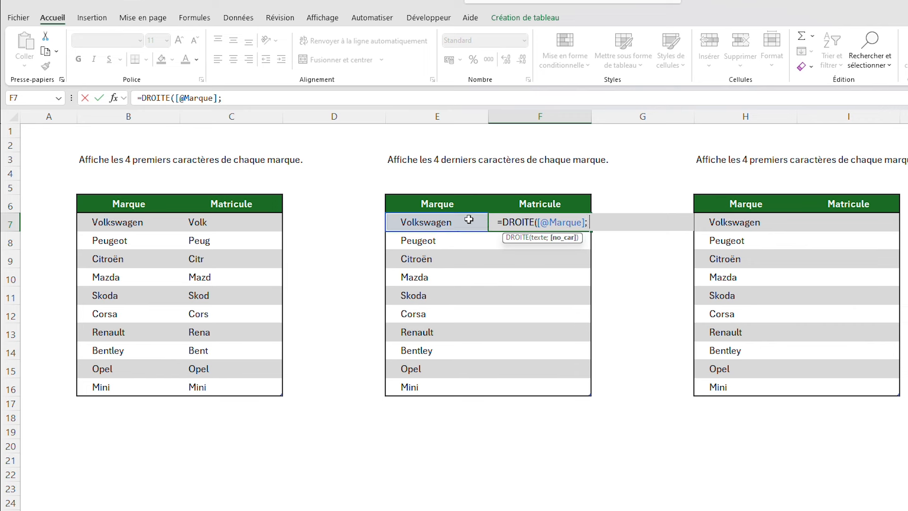
pyautogui.write(' 4)')
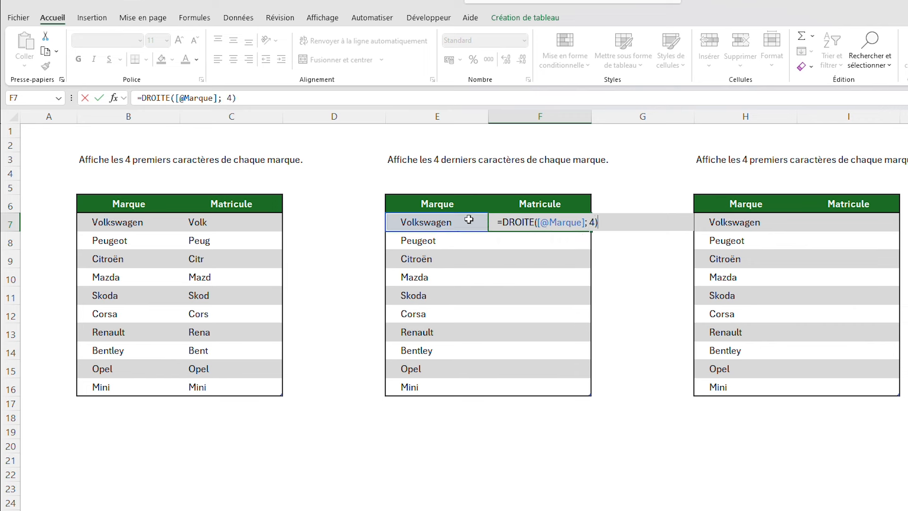
pyautogui.press('Return')
pyautogui.click(469, 219)
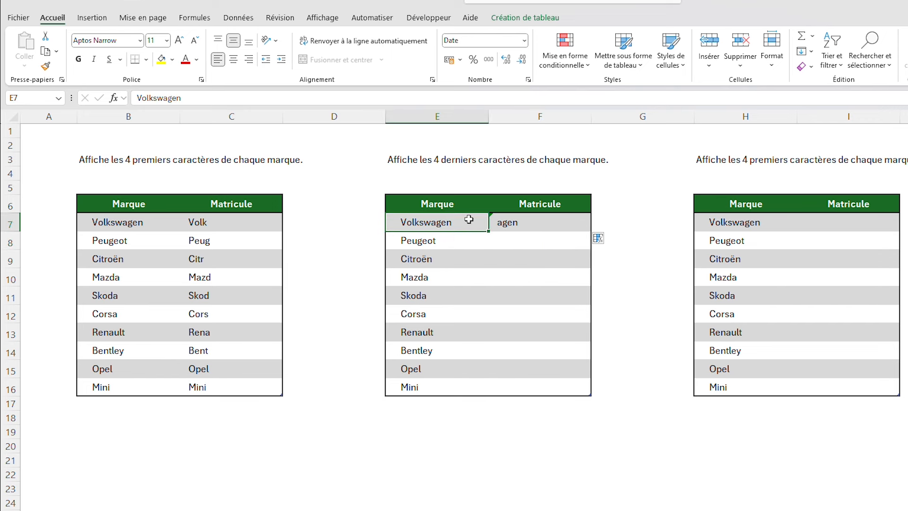
# Fill the DROITE formula from F7 down to F16 and review the results in that Matricule column
pyautogui.click(526, 227)
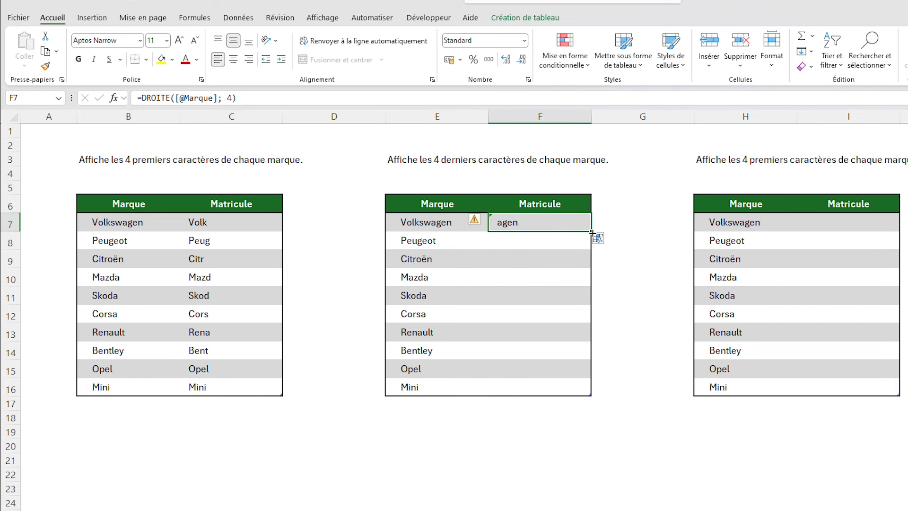
pyautogui.moveTo(593, 232); pyautogui.dragTo(587, 396)
pyautogui.click(605, 431)
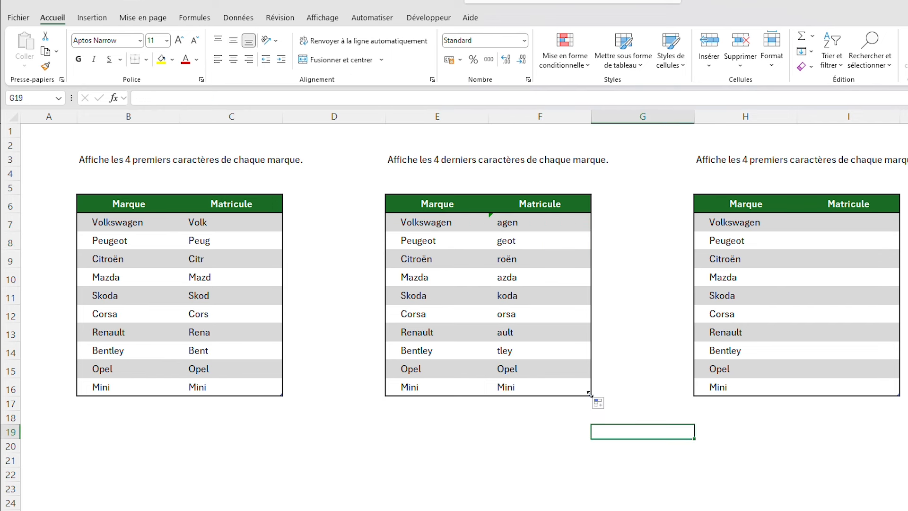
pyautogui.click(554, 218)
pyautogui.moveTo(554, 218); pyautogui.dragTo(544, 387)
pyautogui.click(507, 429)
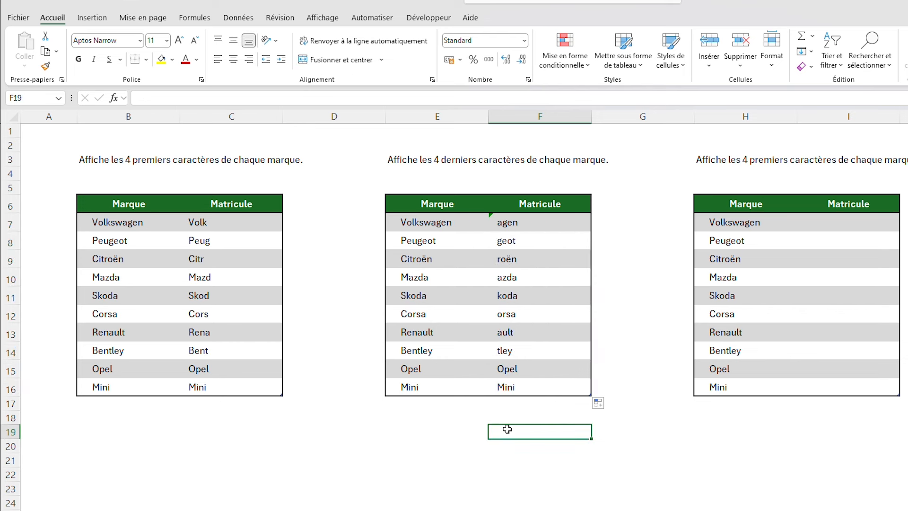
pyautogui.click(787, 278)
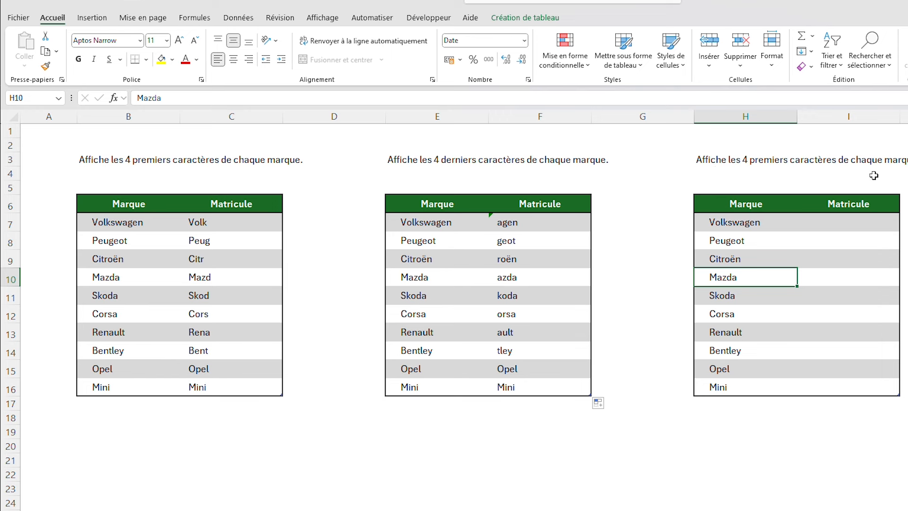
pyautogui.click(855, 221)
pyautogui.write('=S')
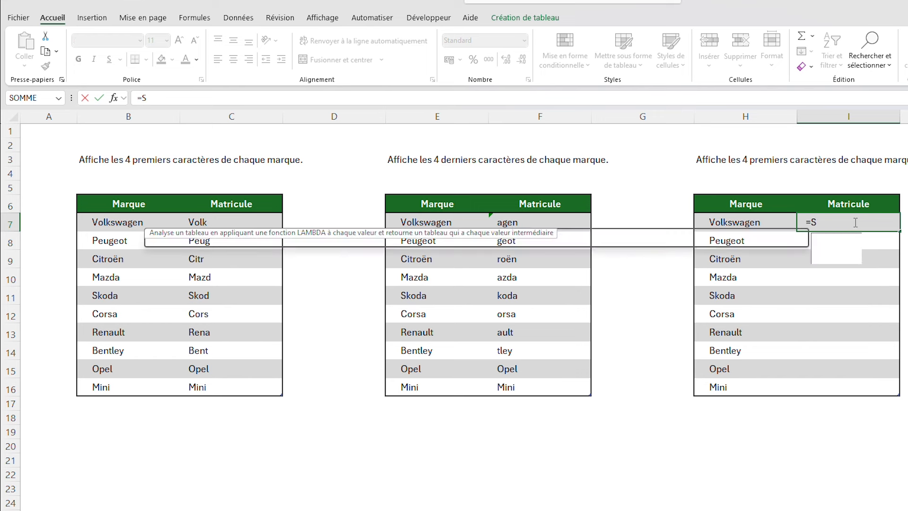
pyautogui.write('TXT(')
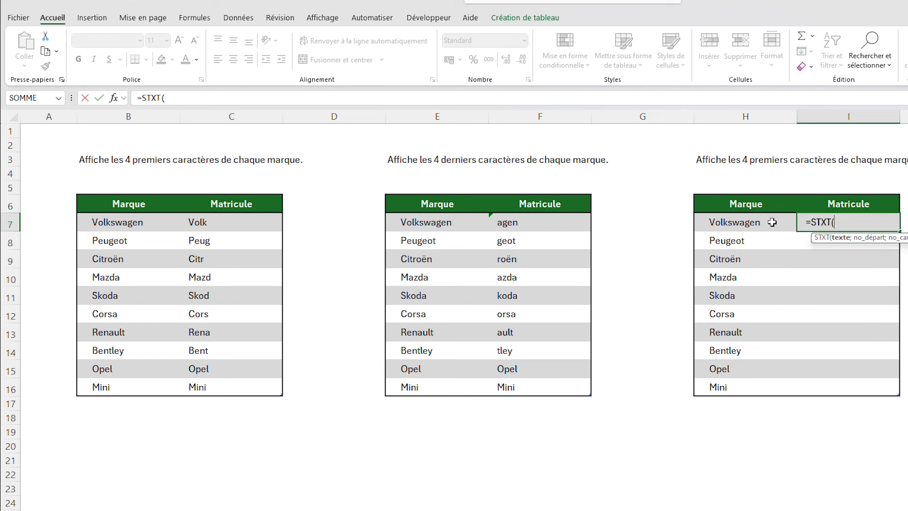
pyautogui.click(772, 222)
pyautogui.write(';')
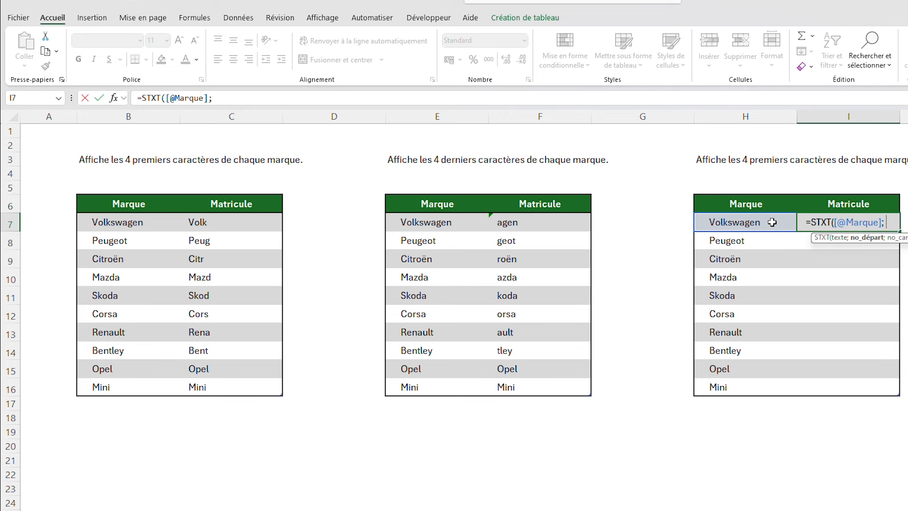
pyautogui.write(' 3;')
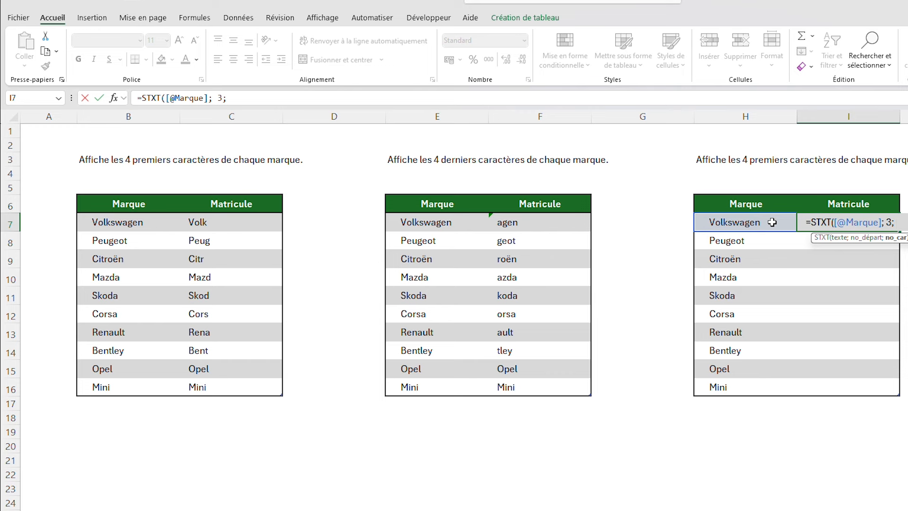
pyautogui.write(' 4)')
pyautogui.press('Return')
# Fill the STXT formula from I7 down to I16 in the third Matricule column
pyautogui.press('Up')
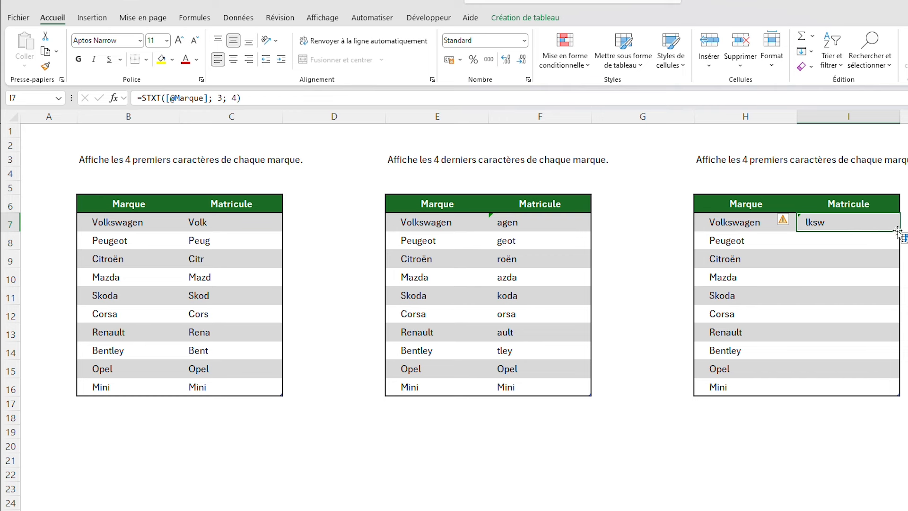
pyautogui.moveTo(898, 230); pyautogui.dragTo(860, 393)
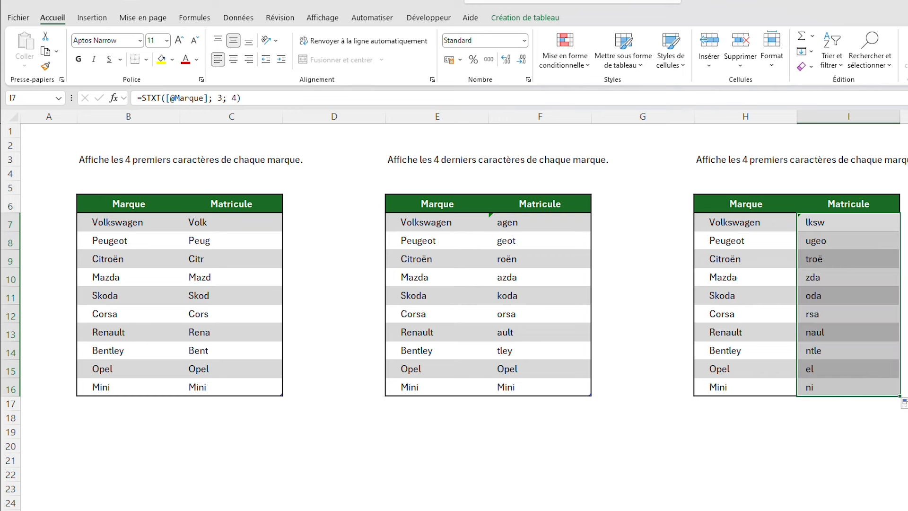
pyautogui.click(907, 314)
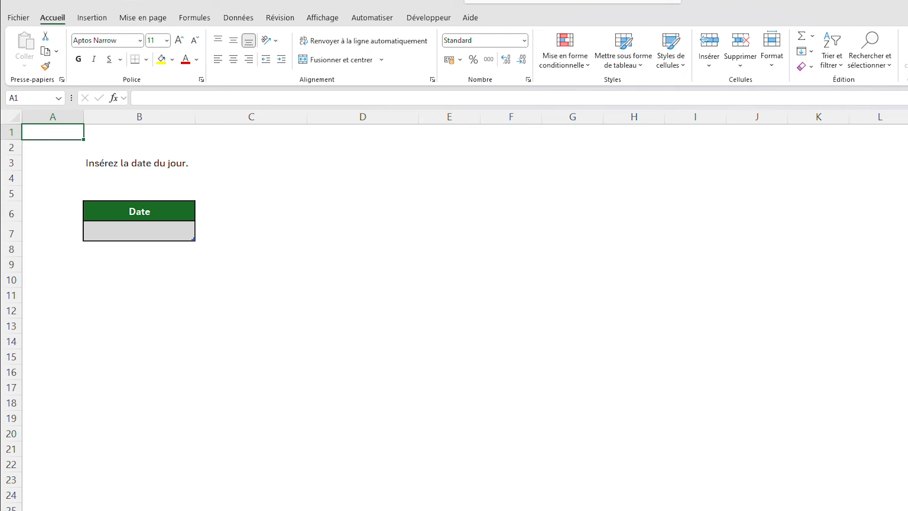
# Switch to the current-date exercise sheet and enter =AUJOURDHUI() in B7 under Date
pyautogui.click(148, 346)
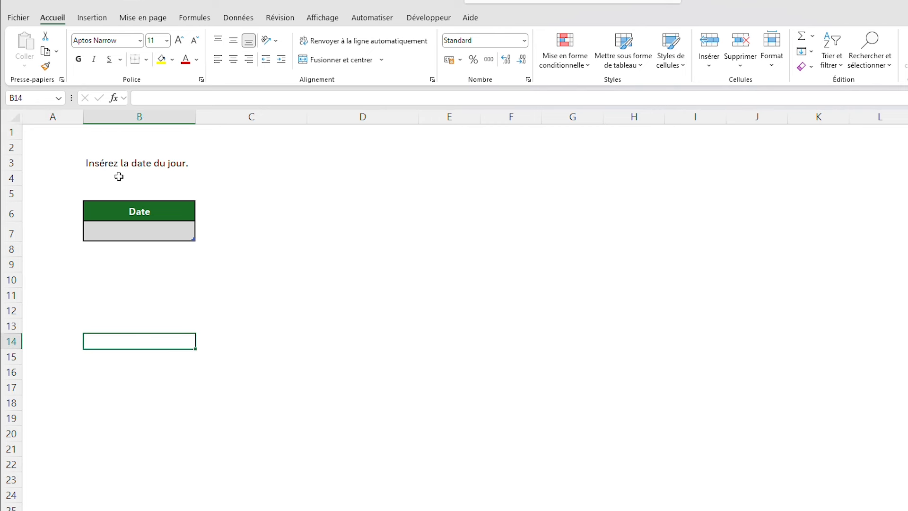
pyautogui.click(135, 228)
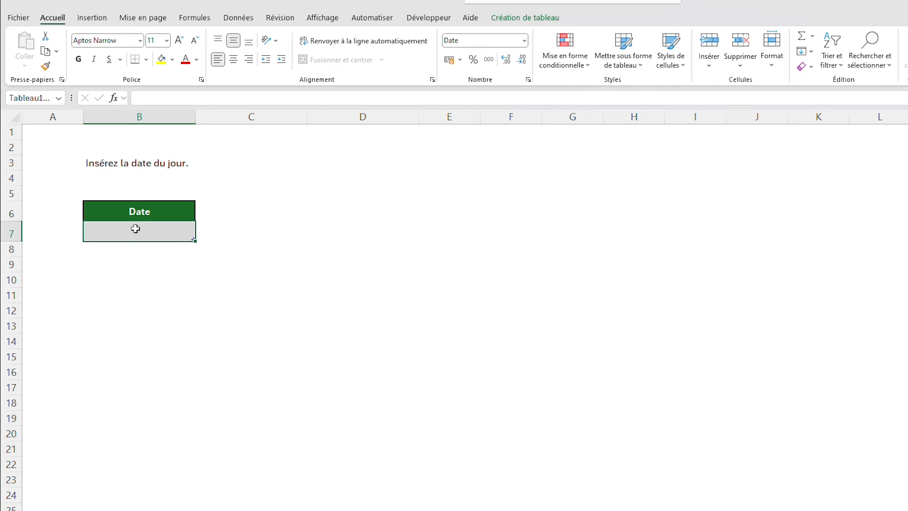
pyautogui.write('=AUJOUR')
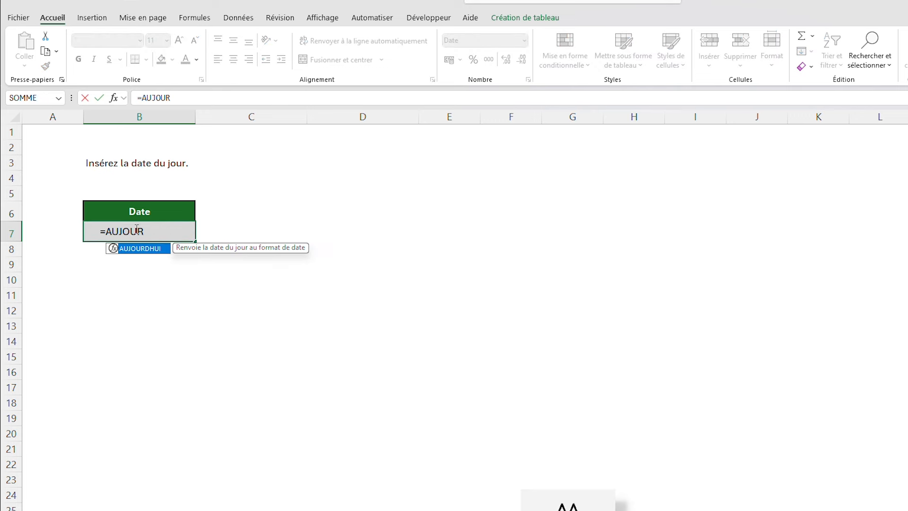
pyautogui.write('DHUI()')
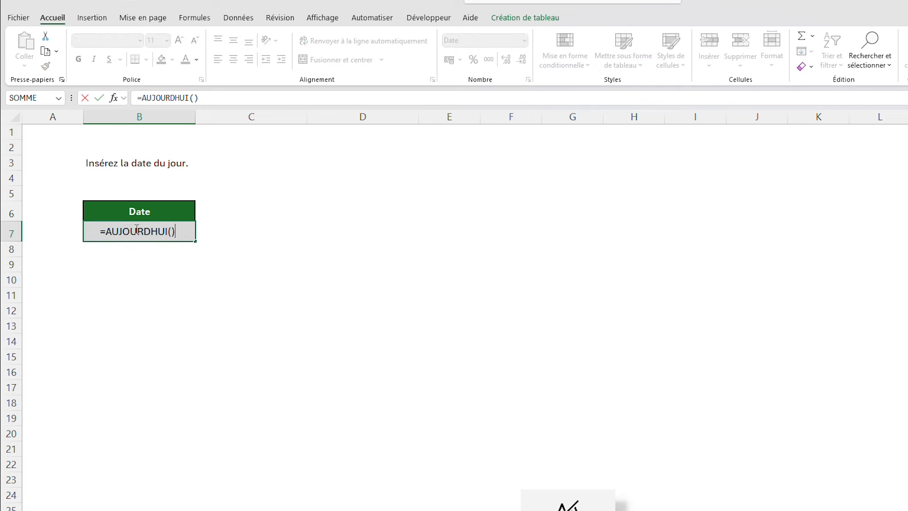
pyautogui.press('Return')
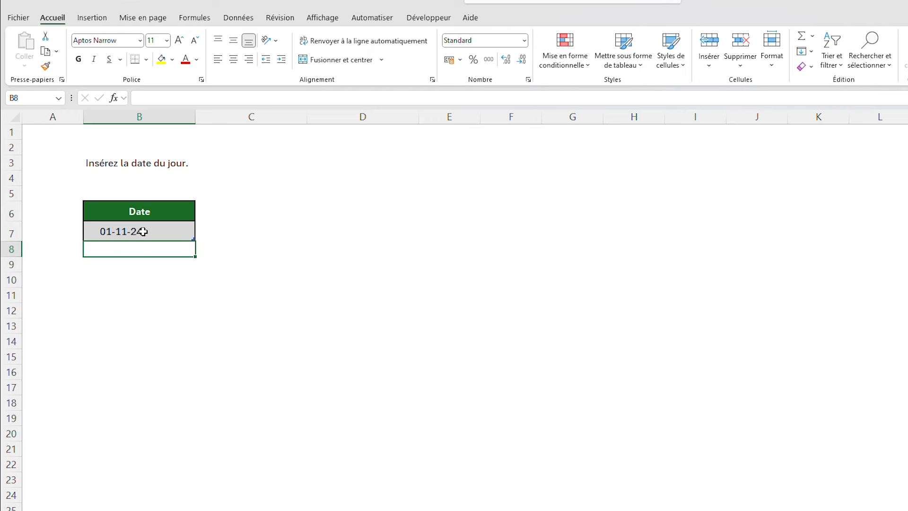
pyautogui.click(158, 228)
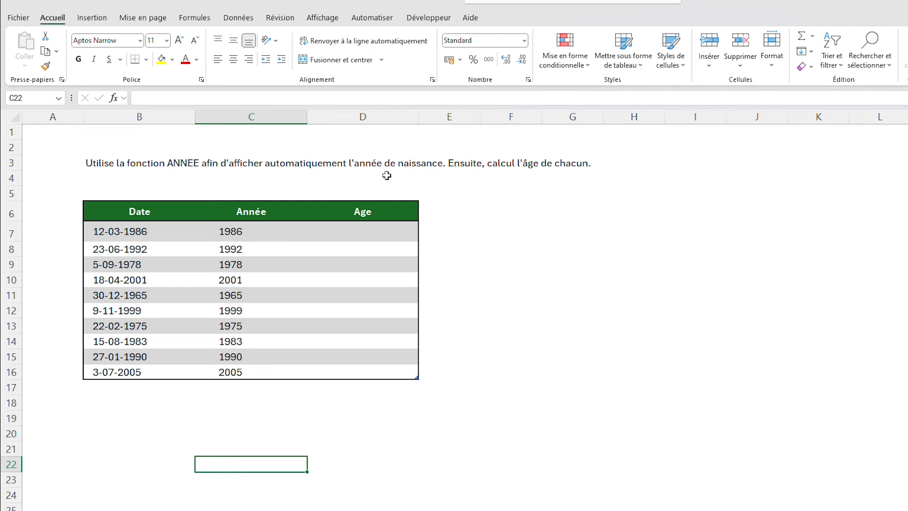
pyautogui.click(226, 227)
pyautogui.moveTo(126, 229); pyautogui.dragTo(124, 370)
pyautogui.click(260, 229)
pyautogui.write('=')
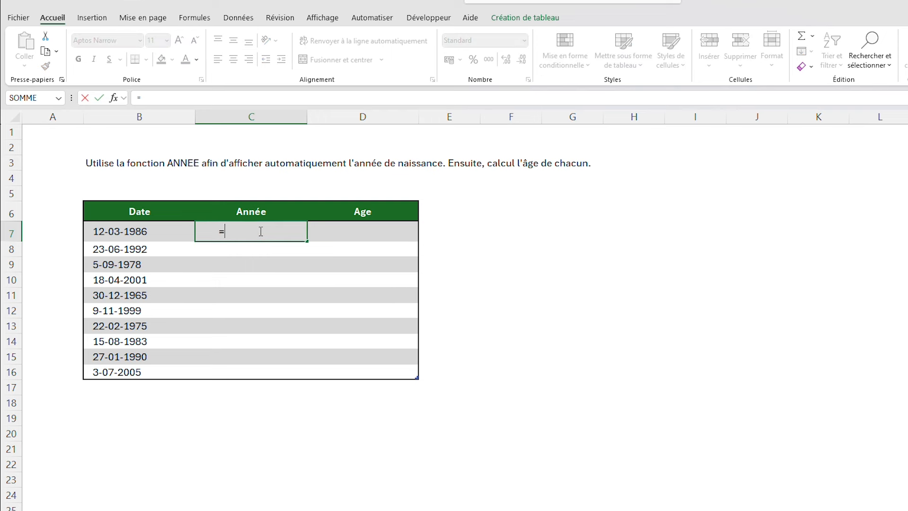
pyautogui.write('ANNEE(')
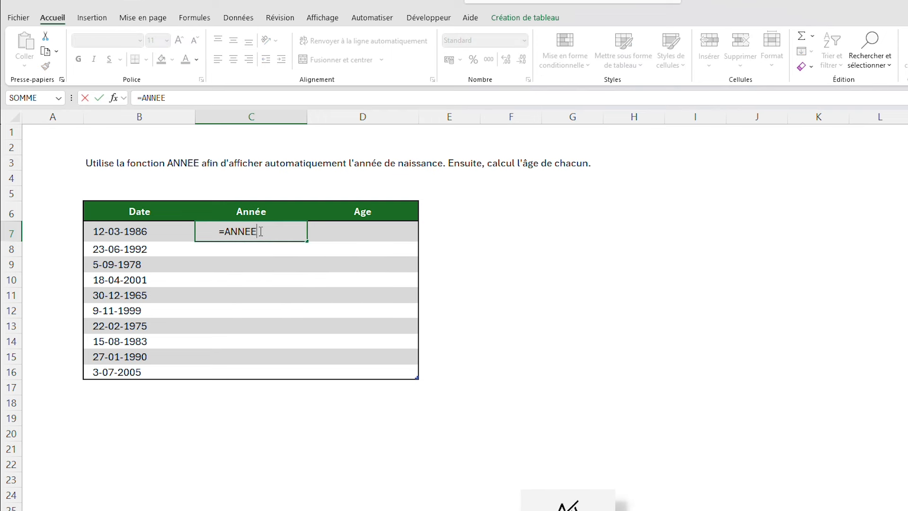
pyautogui.click(156, 230)
pyautogui.write(')')
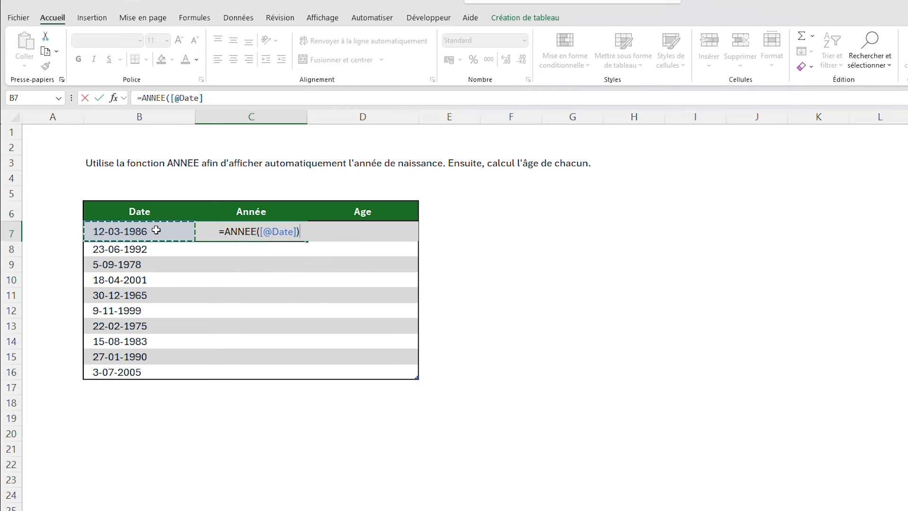
pyautogui.press('Return')
pyautogui.click(260, 227)
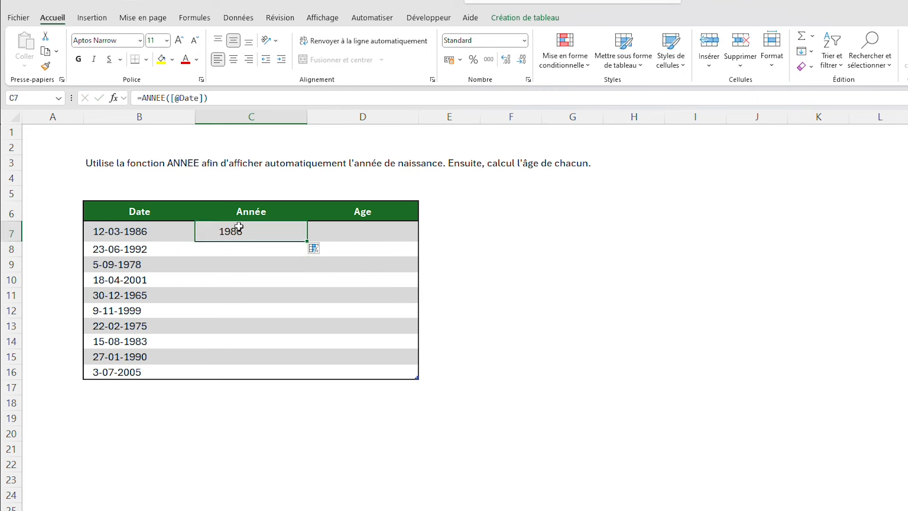
# Set the number format of the year in C7 to Standard
pyautogui.click(162, 236)
pyautogui.click(228, 230)
pyautogui.click(525, 41)
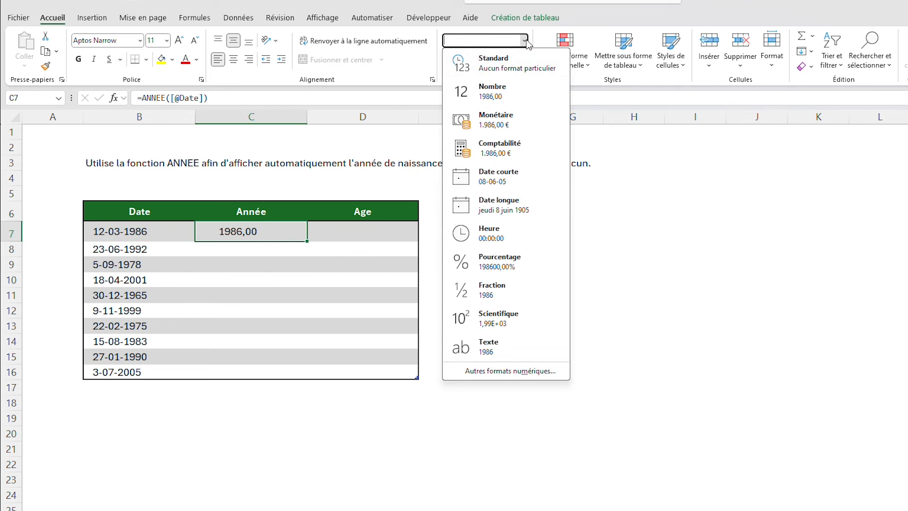
pyautogui.click(499, 66)
pyautogui.click(526, 43)
pyautogui.click(526, 43)
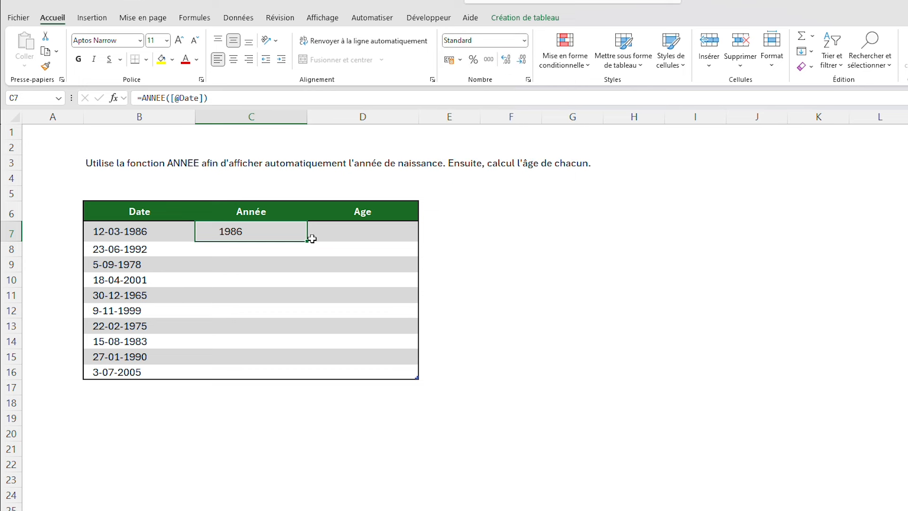
# Fill the ANNEE formula from C7 down to C16 and compare the years with the birth dates
pyautogui.moveTo(308, 241); pyautogui.dragTo(290, 375)
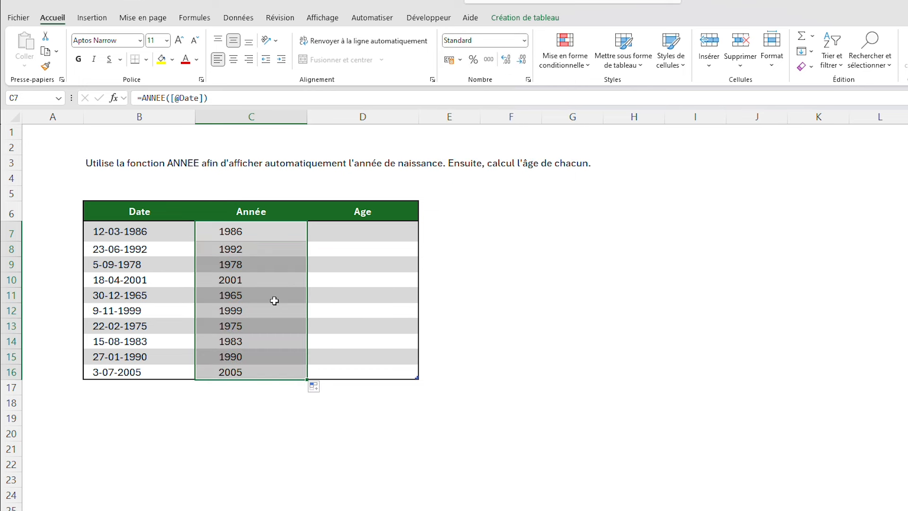
pyautogui.click(278, 281)
pyautogui.moveTo(134, 236); pyautogui.dragTo(128, 359)
pyautogui.click(383, 227)
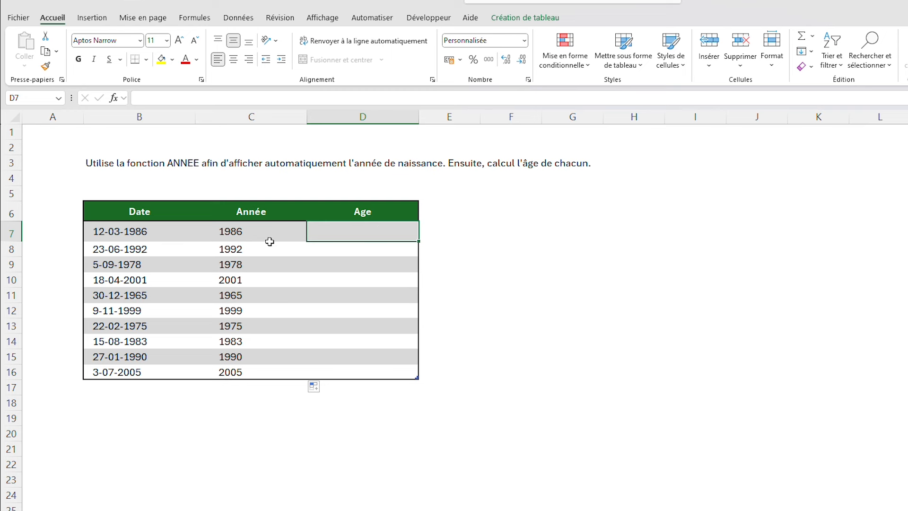
pyautogui.write('=')
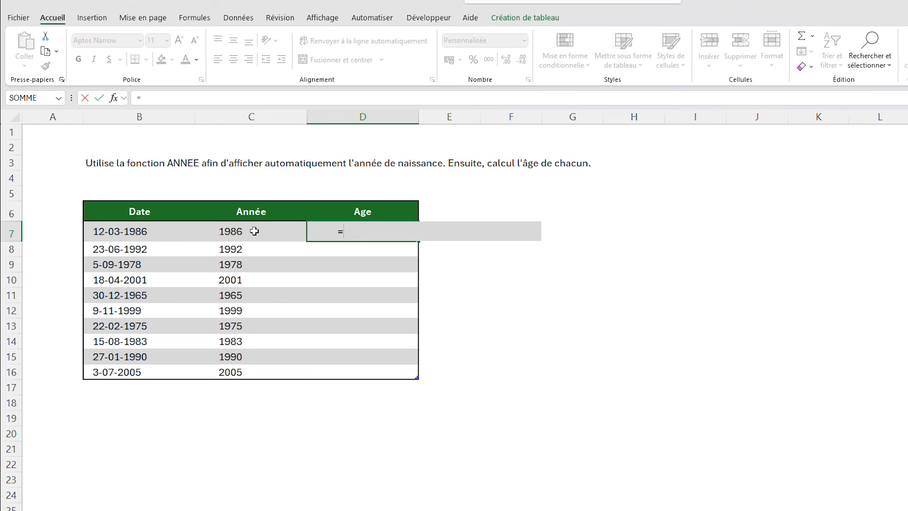
pyautogui.write('ANNEE(')
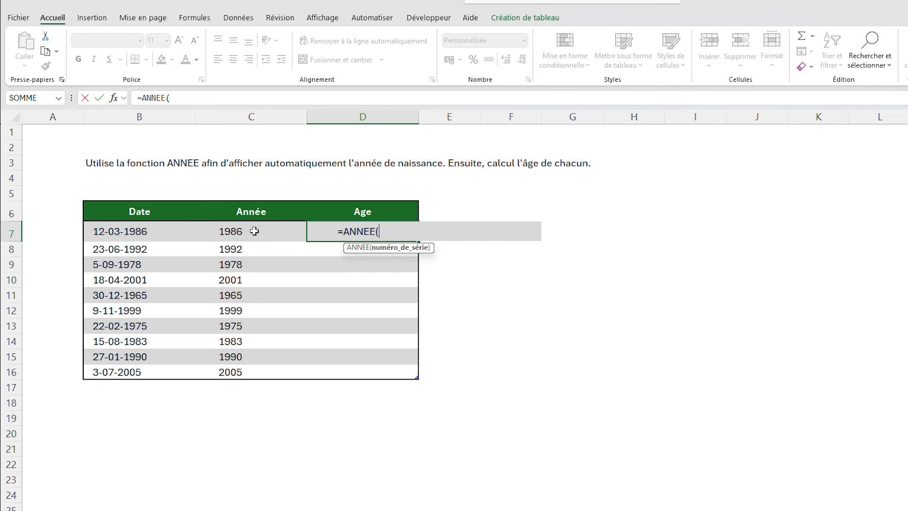
pyautogui.write('AUJO')
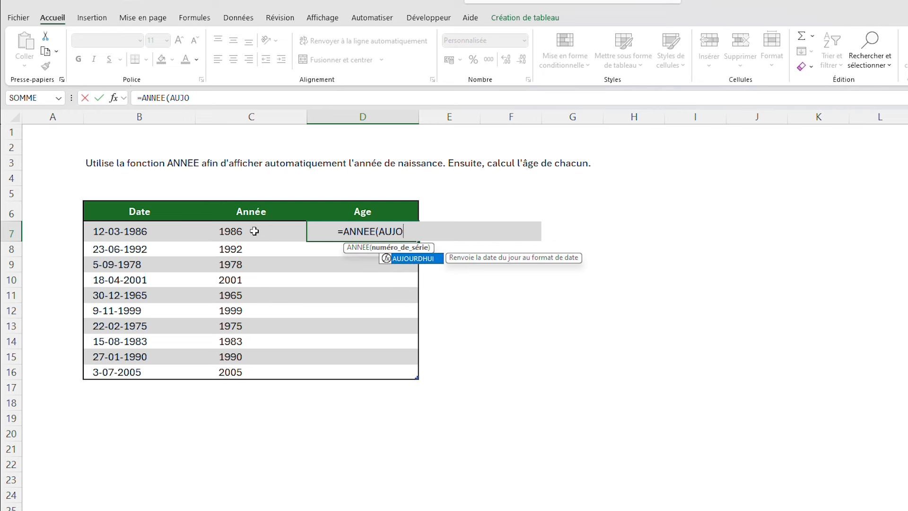
pyautogui.doubleClick(410, 258)
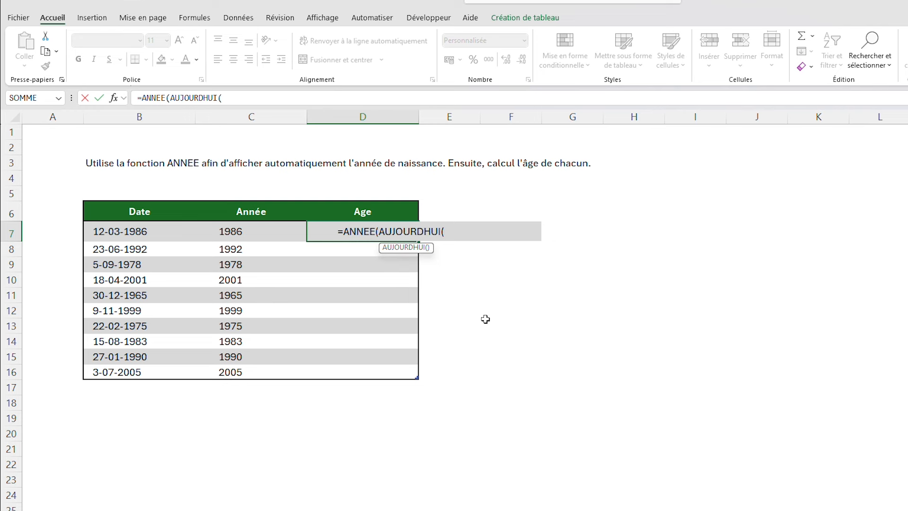
pyautogui.write(')')
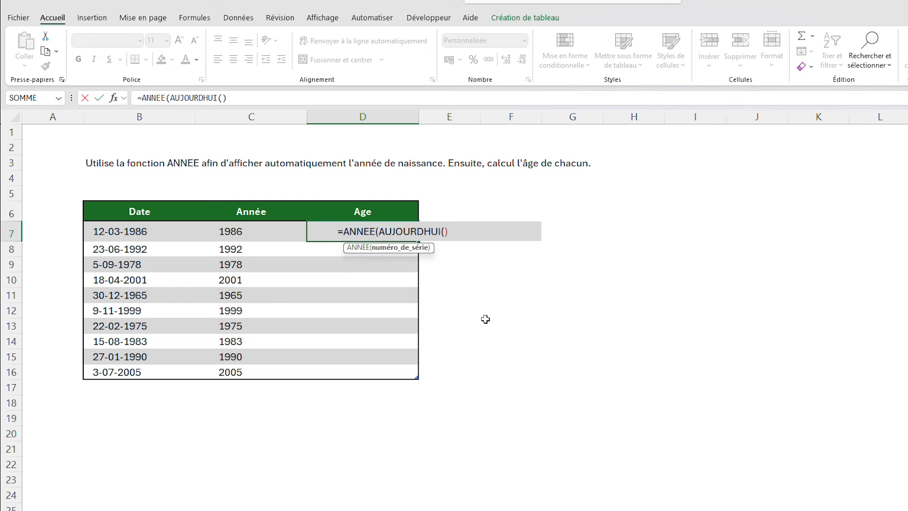
pyautogui.write(') -')
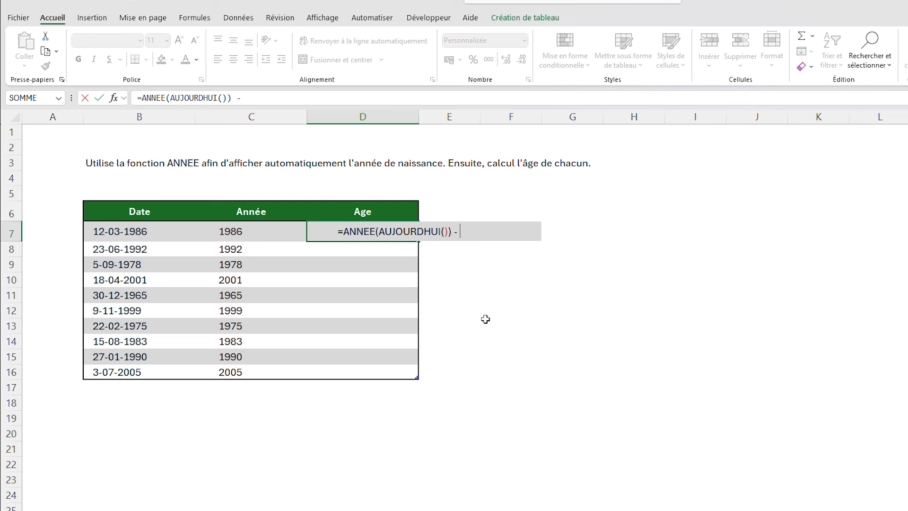
pyautogui.click(260, 231)
pyautogui.press('Return')
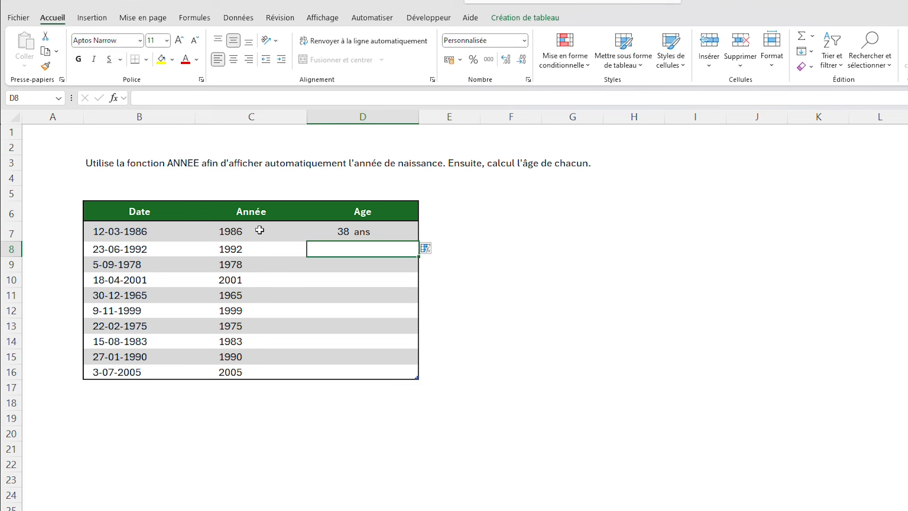
# Fill the age formula from D7 down to D16 and review the results in the Age column
pyautogui.click(353, 232)
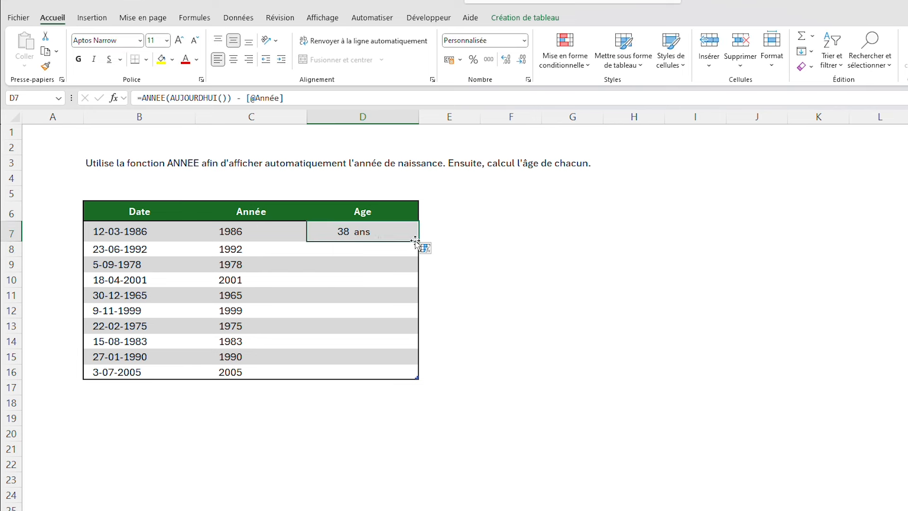
pyautogui.moveTo(420, 242); pyautogui.dragTo(418, 377)
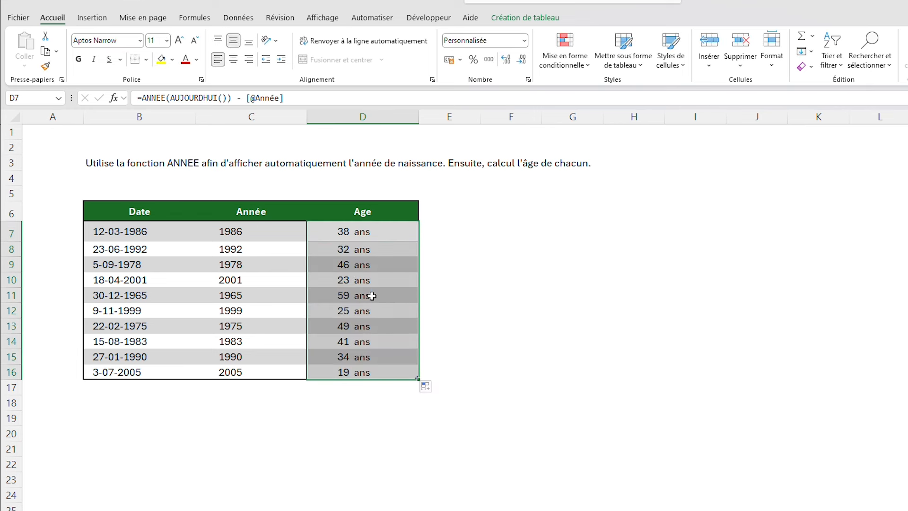
pyautogui.click(371, 278)
pyautogui.click(388, 306)
pyautogui.click(359, 348)
pyautogui.click(373, 369)
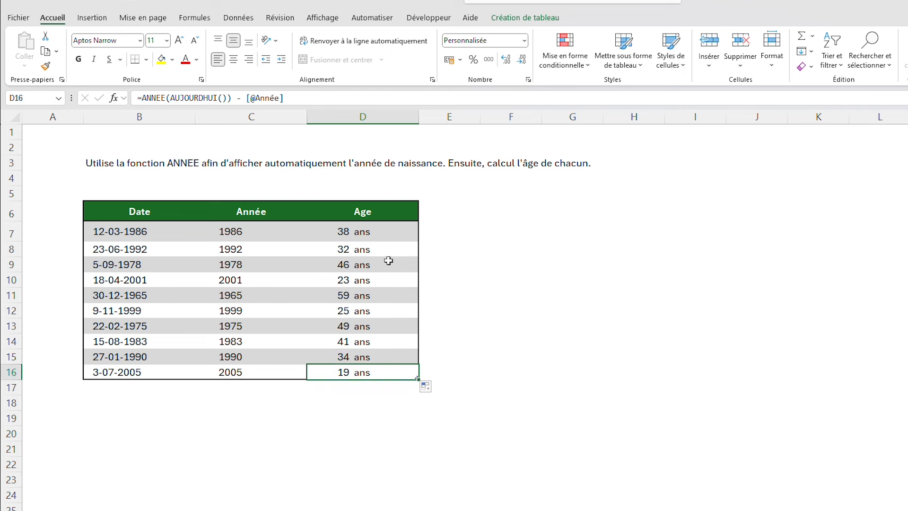
pyautogui.click(389, 260)
# Examine the custom number format applied to D7, close it without changes, and review the Age column
pyautogui.click(383, 230)
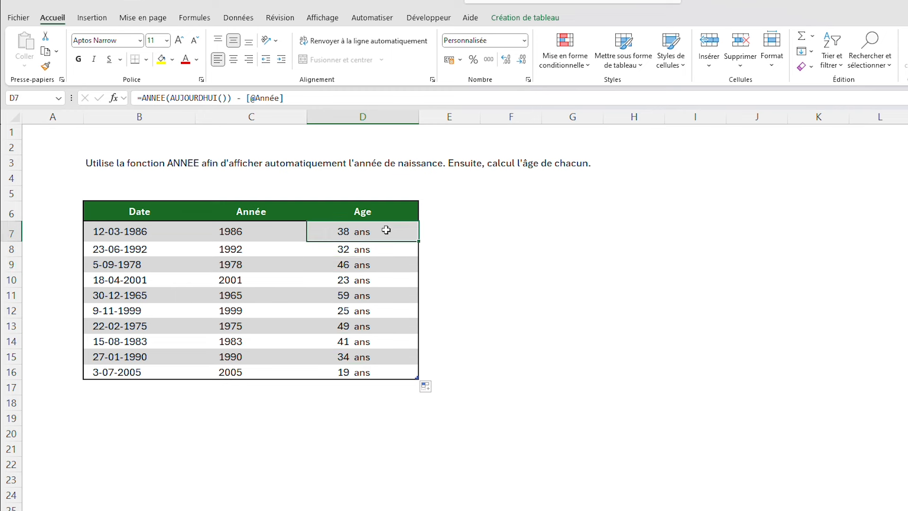
pyautogui.click(524, 40)
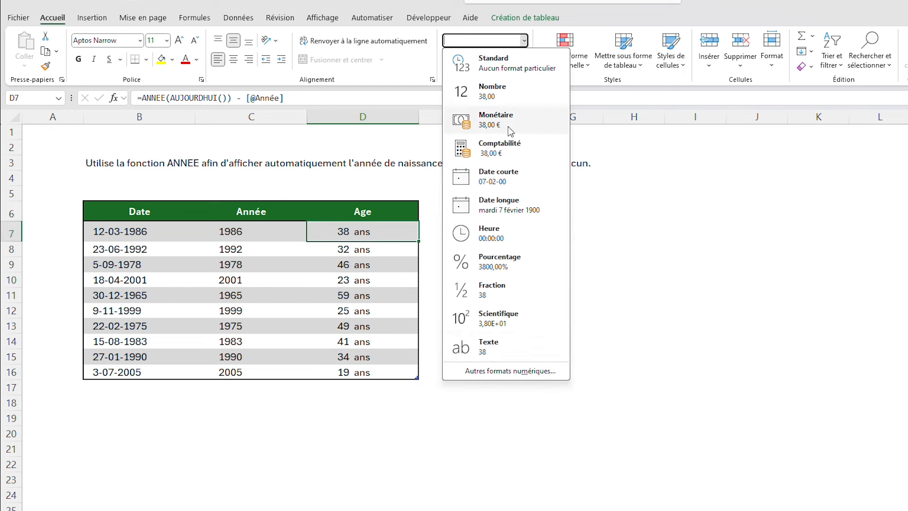
pyautogui.click(490, 372)
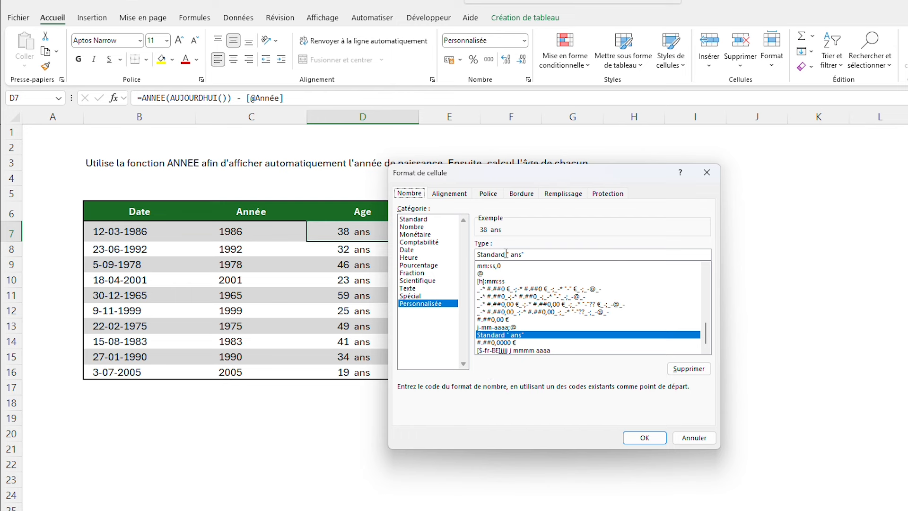
pyautogui.moveTo(506, 254); pyautogui.dragTo(526, 255)
pyautogui.click(707, 172)
pyautogui.click(675, 175)
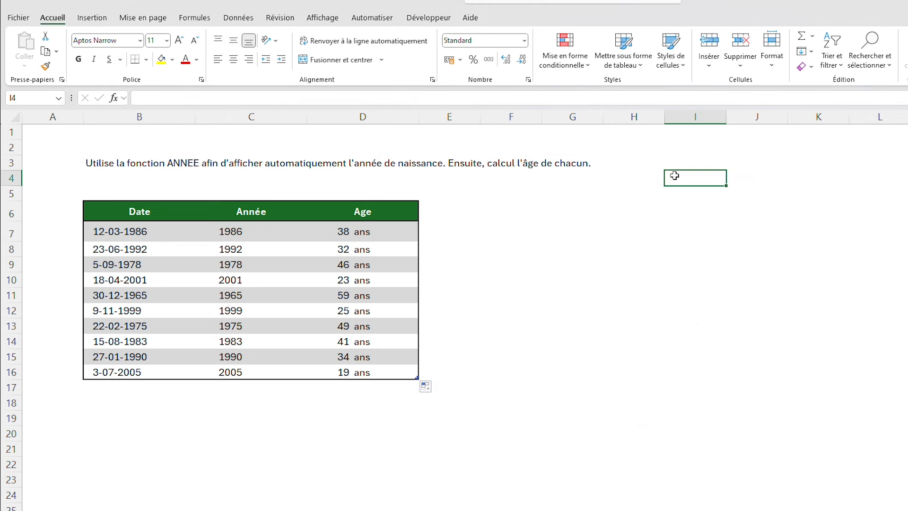
pyautogui.moveTo(377, 237); pyautogui.dragTo(381, 367)
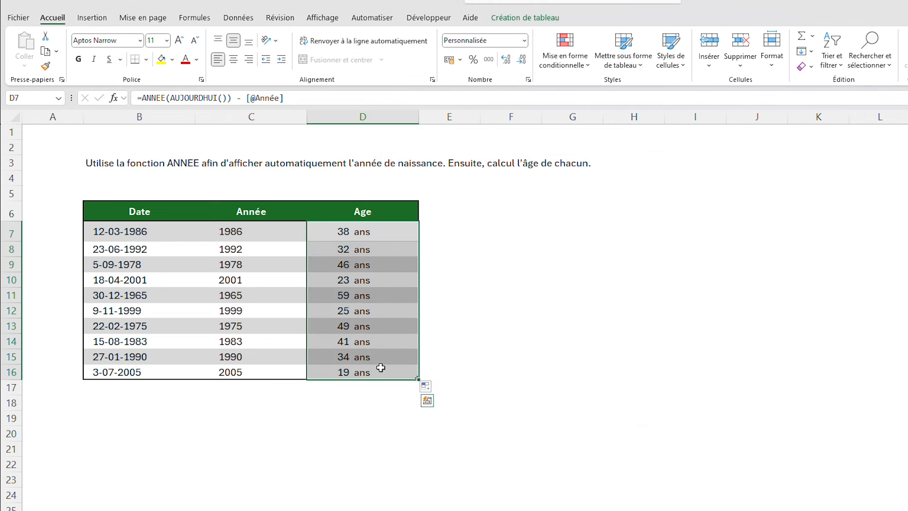
pyautogui.click(381, 367)
pyautogui.click(382, 232)
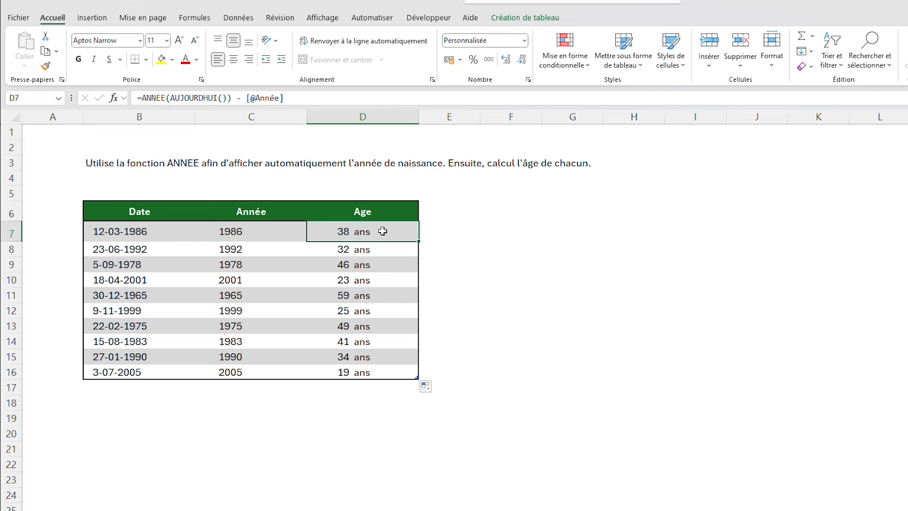
# Open the rounding exercise sheet and review its instruction and the amounts in the Article column
pyautogui.click(364, 510)
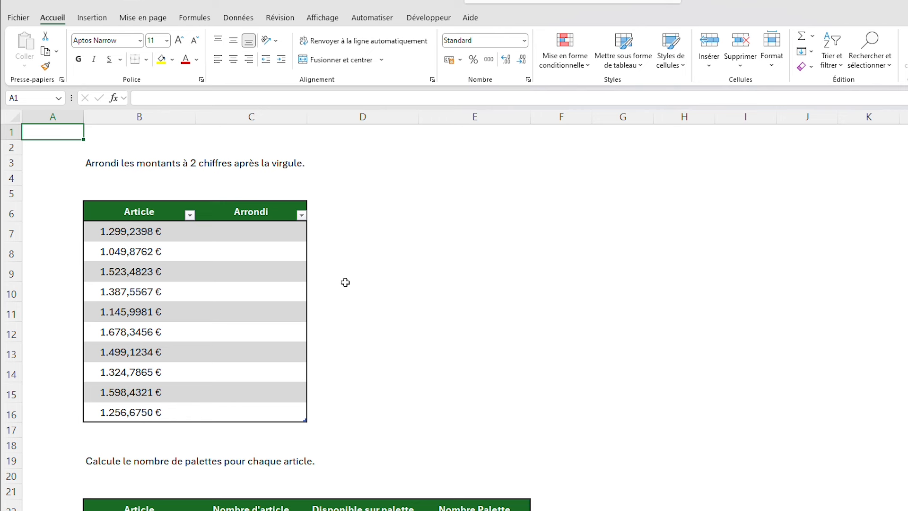
pyautogui.moveTo(87, 163); pyautogui.dragTo(299, 161)
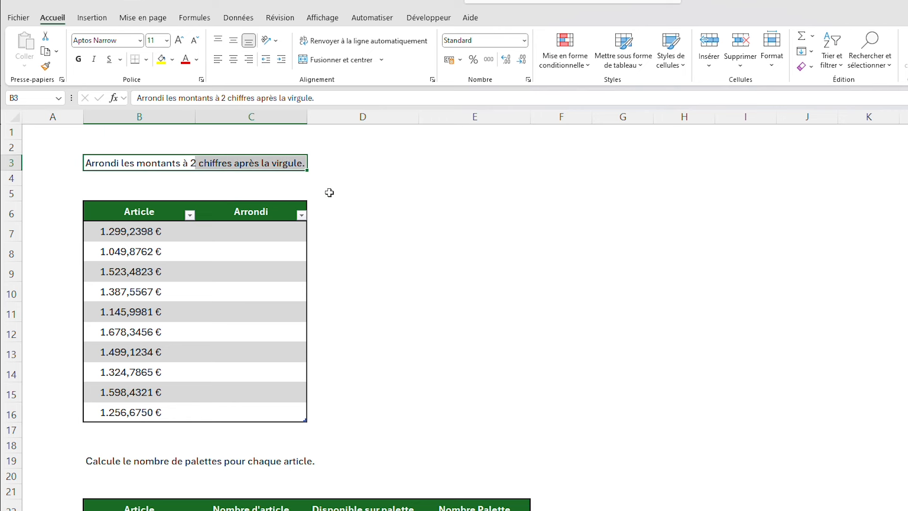
pyautogui.click(330, 192)
pyautogui.click(258, 230)
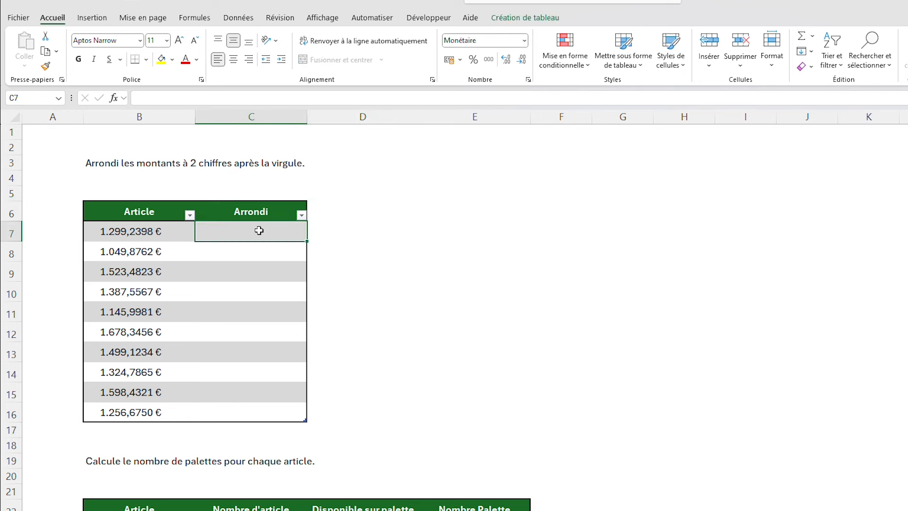
pyautogui.moveTo(177, 231); pyautogui.dragTo(167, 358)
pyautogui.click(256, 272)
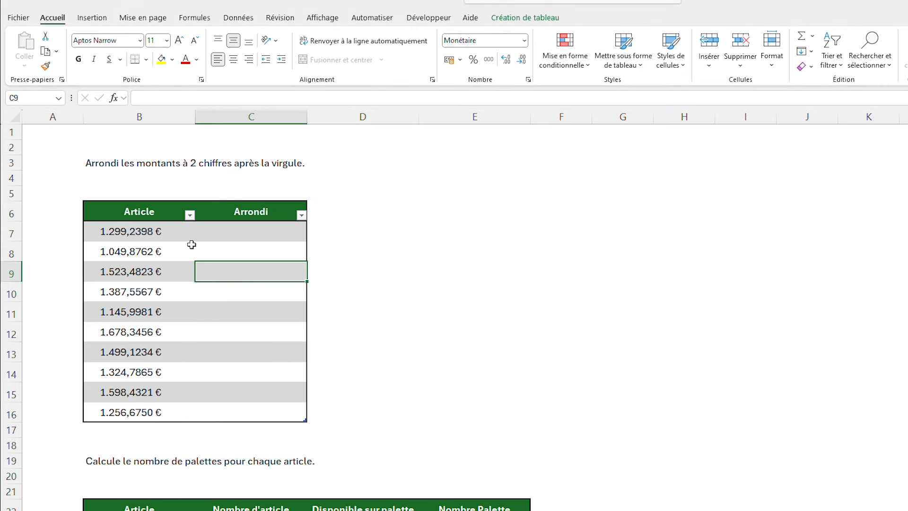
pyautogui.click(218, 234)
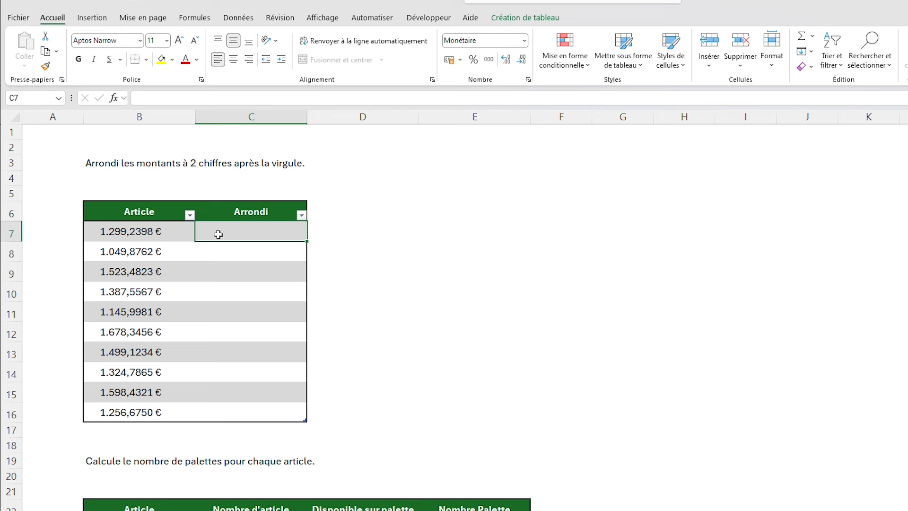
pyautogui.write('=ARRONDI')
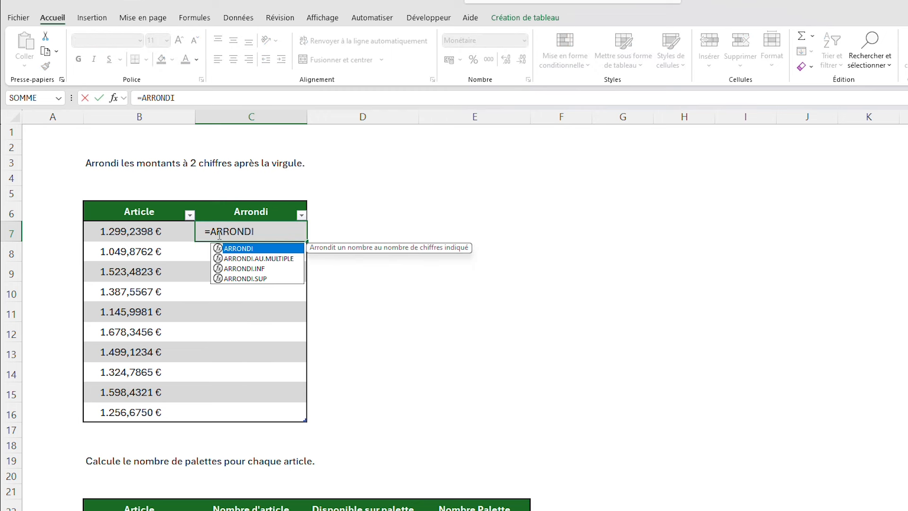
pyautogui.write('(')
pyautogui.click(170, 231)
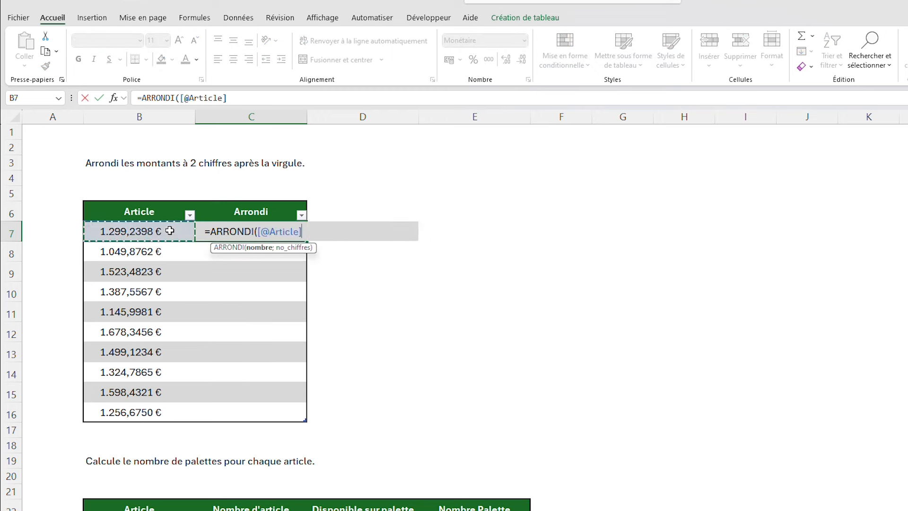
pyautogui.write(';')
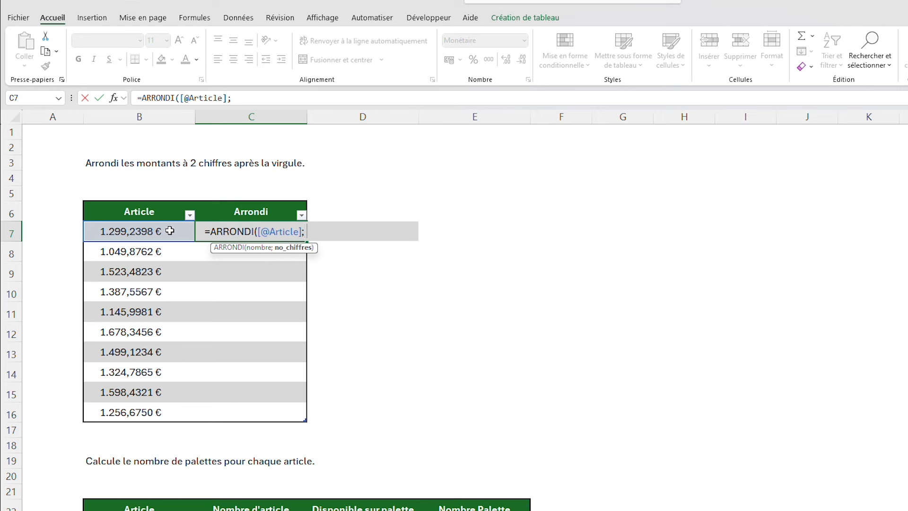
pyautogui.write(' 2)')
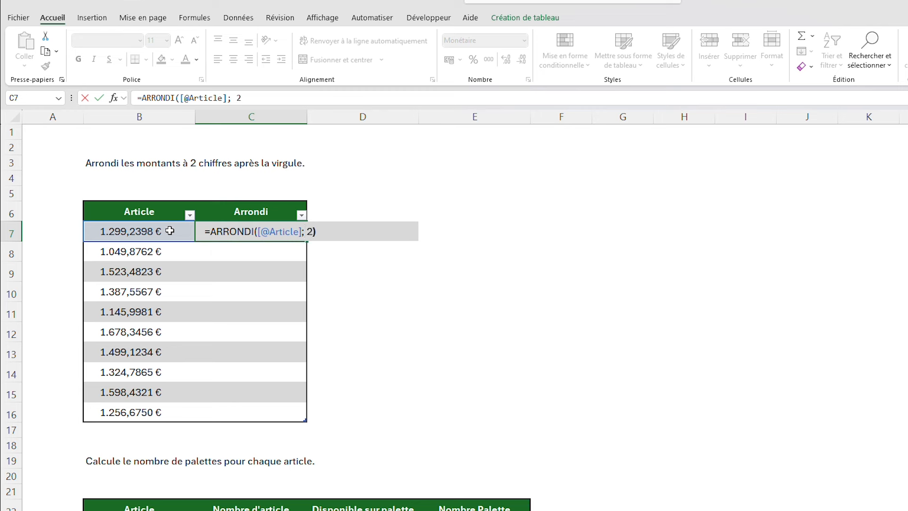
pyautogui.press('Return')
# Fill the ARRONDI formula from C7 down to C16 and compare the results with the original amounts
pyautogui.click(163, 226)
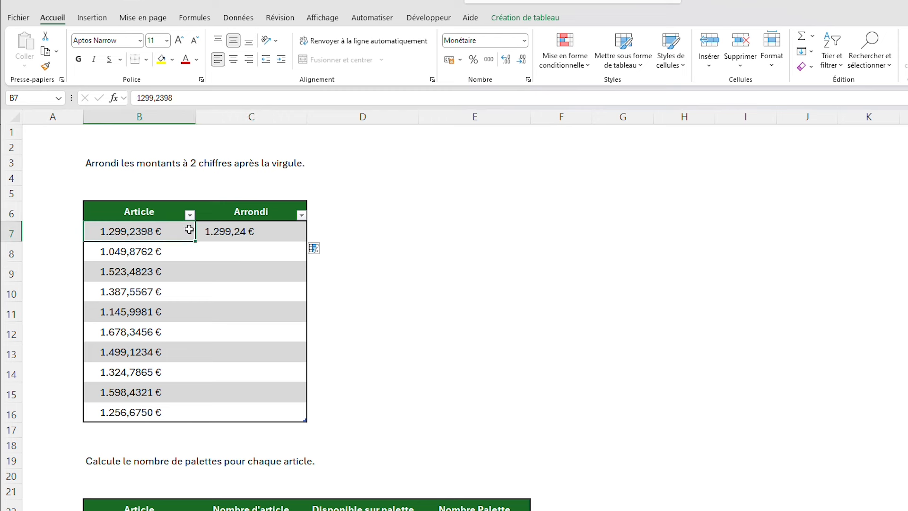
pyautogui.click(263, 228)
pyautogui.moveTo(309, 242); pyautogui.dragTo(294, 418)
pyautogui.click(284, 269)
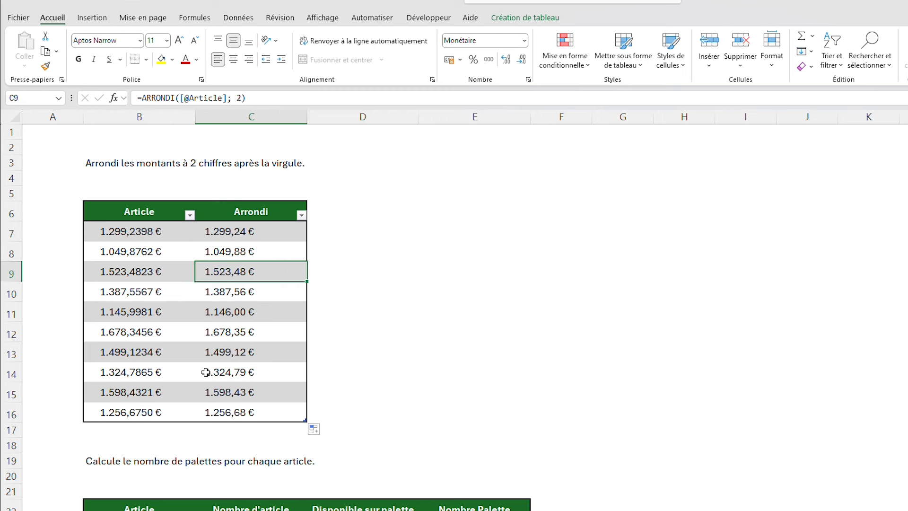
pyautogui.click(269, 228)
pyautogui.doubleClick(269, 230)
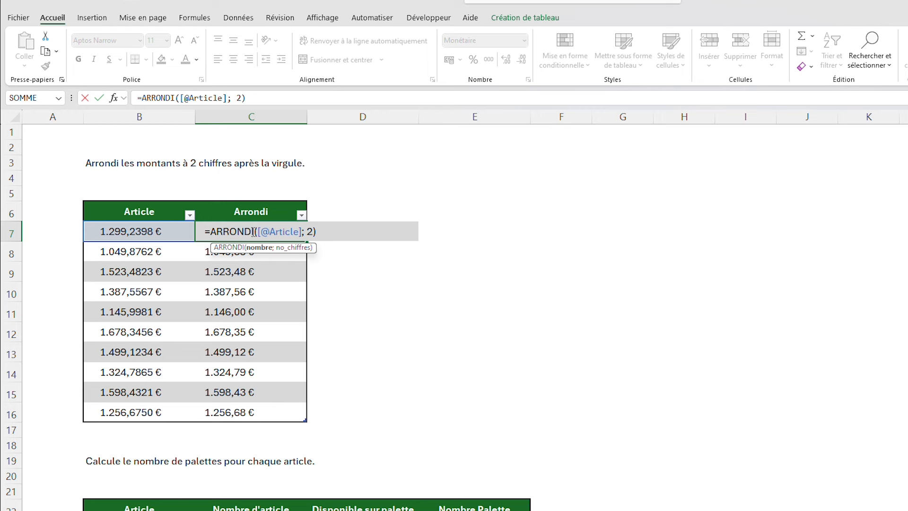
pyautogui.click(253, 232)
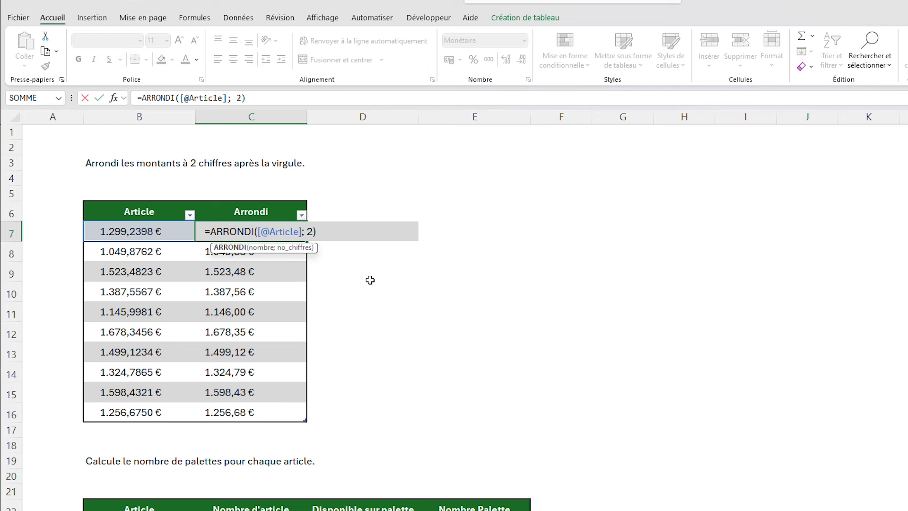
pyautogui.write('.SUO')
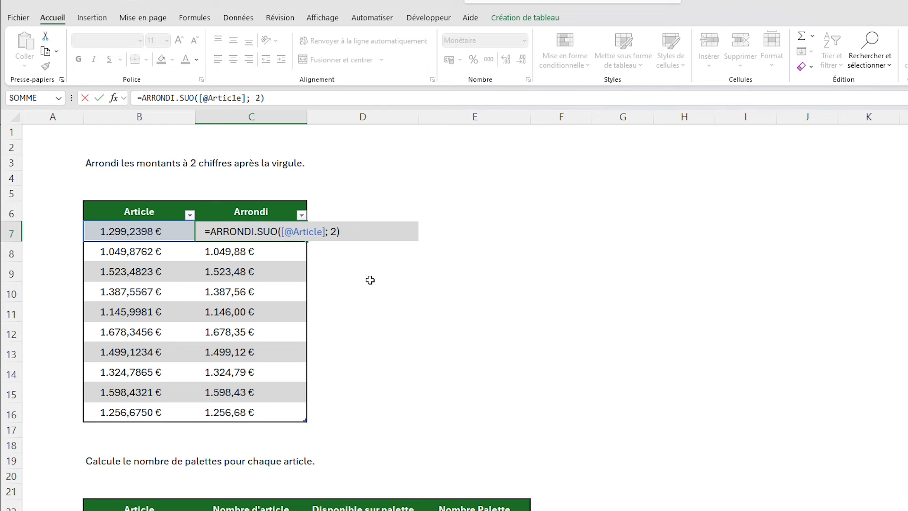
pyautogui.press('BackSpace')
pyautogui.write('P')
pyautogui.press('Return')
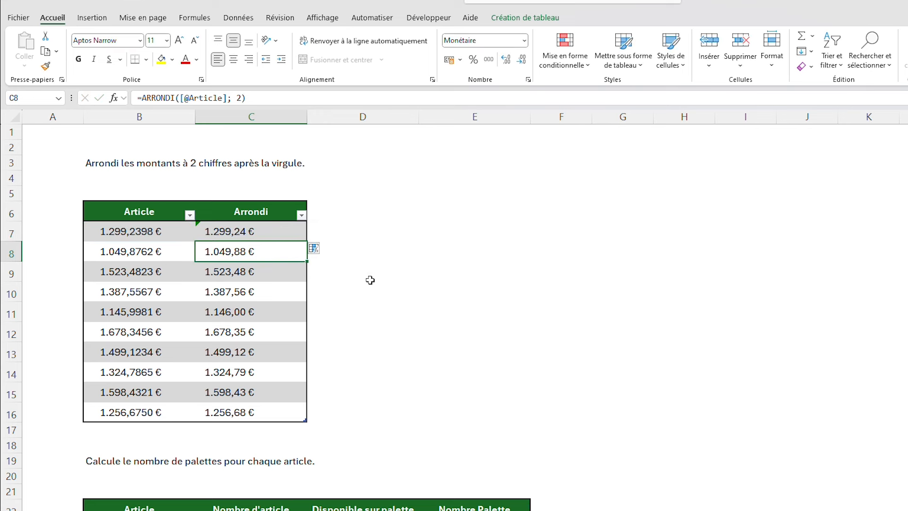
# Fill the ARRONDI.SUP formula from C7 down to C16 and compare the amount in B9 with its rounded value in C9
pyautogui.moveTo(291, 233); pyautogui.dragTo(268, 414)
pyautogui.hotkey('ctrl', 'd')
pyautogui.click(351, 289)
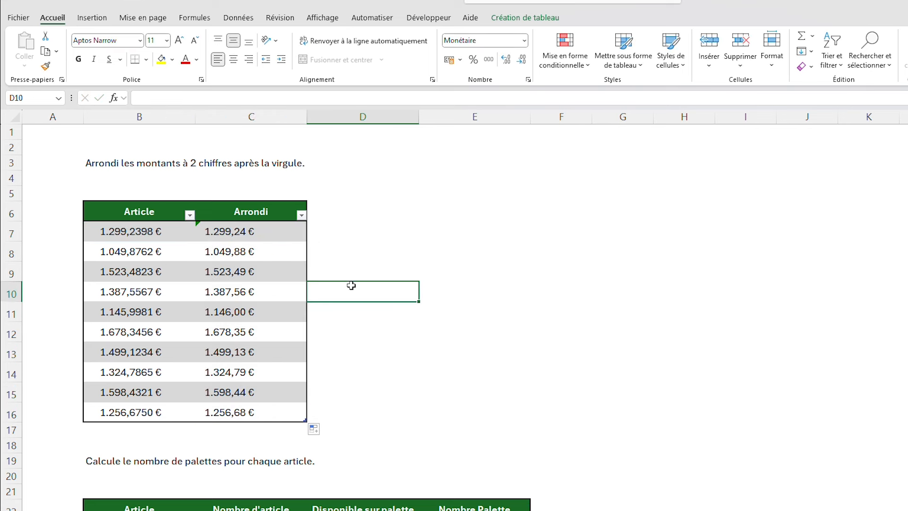
pyautogui.click(154, 272)
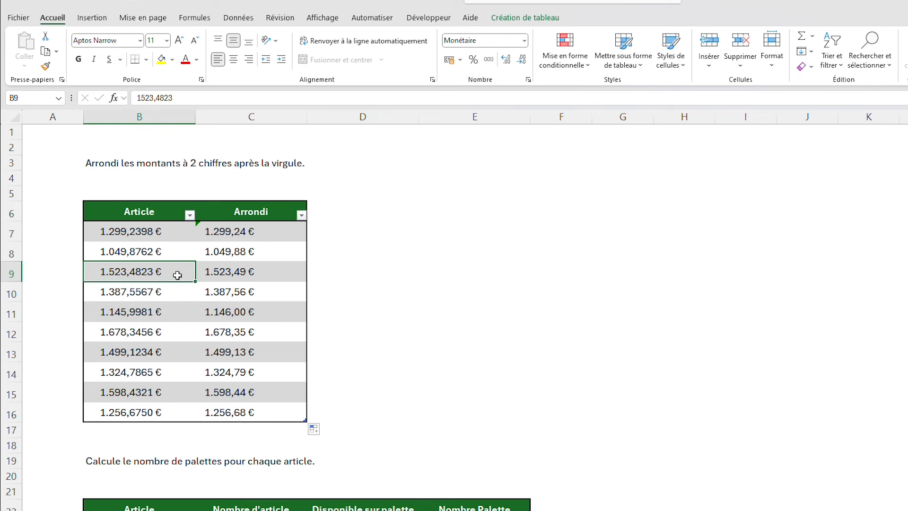
pyautogui.click(245, 266)
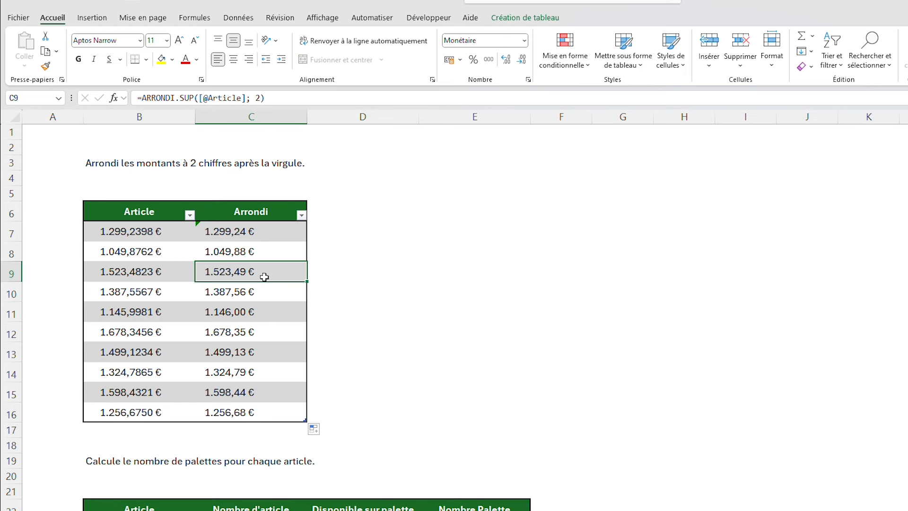
# Examine the pallet exercise: its instruction and the Article, Nombre d'article and Disponible sur palette columns
pyautogui.scroll(-5, 264, 276)
pyautogui.click(231, 201)
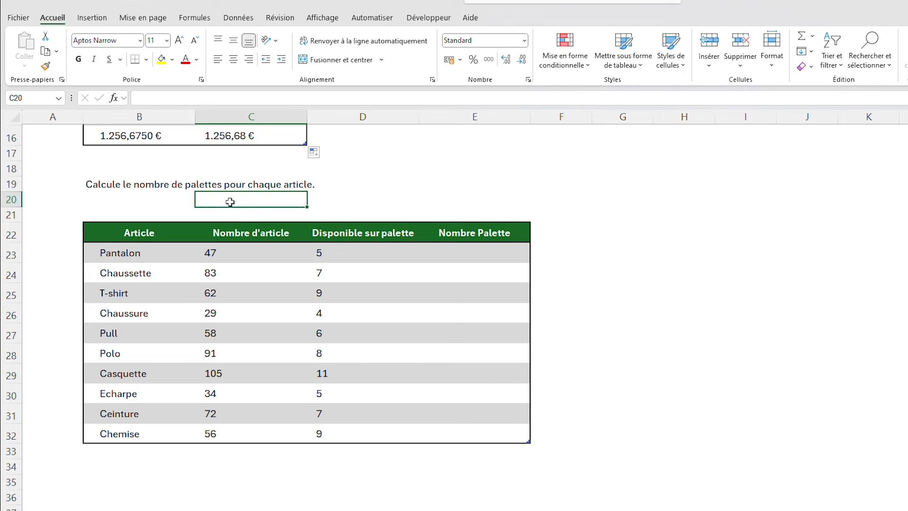
pyautogui.moveTo(127, 187); pyautogui.dragTo(196, 187)
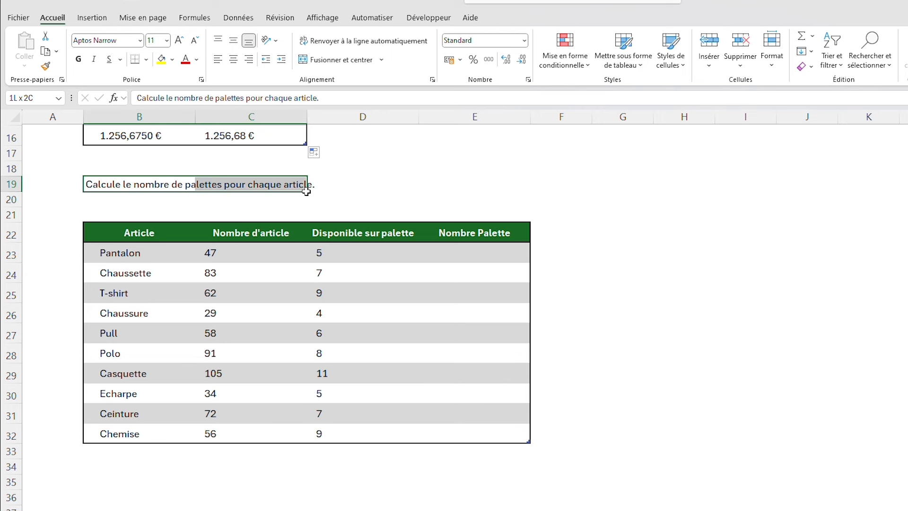
pyautogui.click(409, 195)
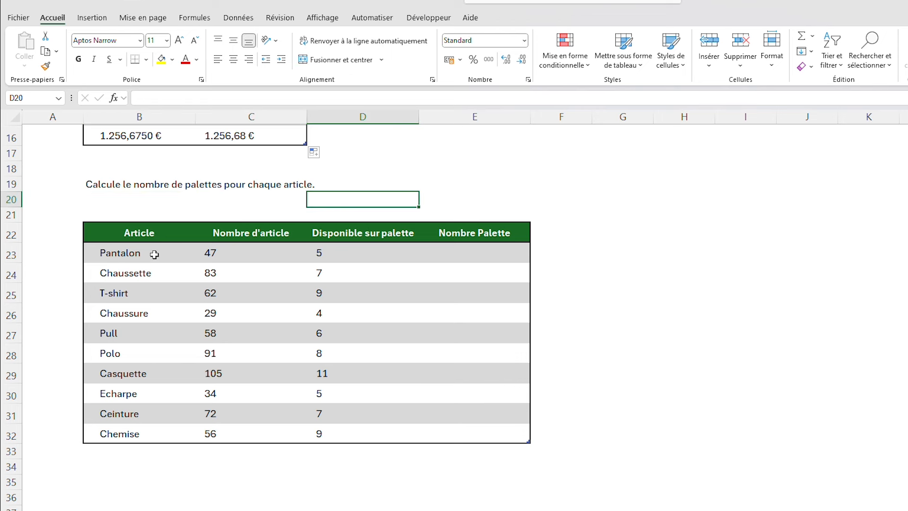
pyautogui.moveTo(152, 255); pyautogui.dragTo(140, 426)
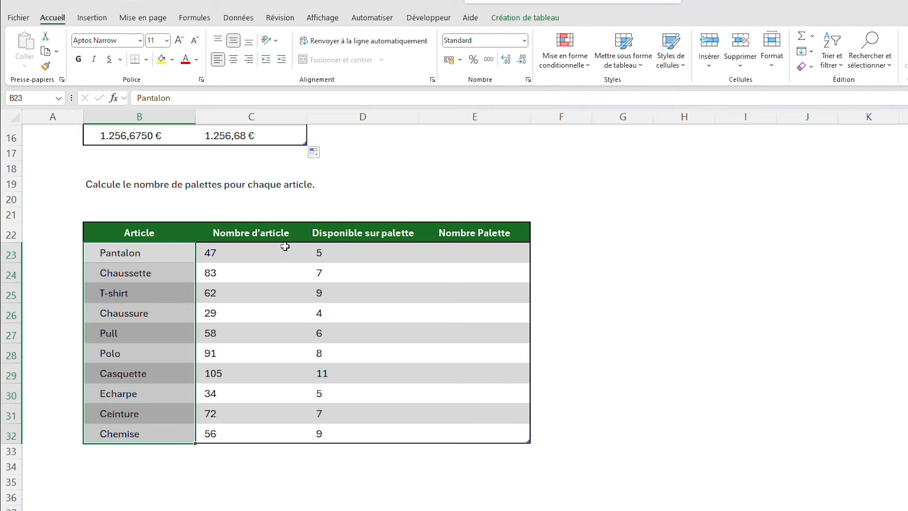
pyautogui.moveTo(285, 246); pyautogui.dragTo(256, 429)
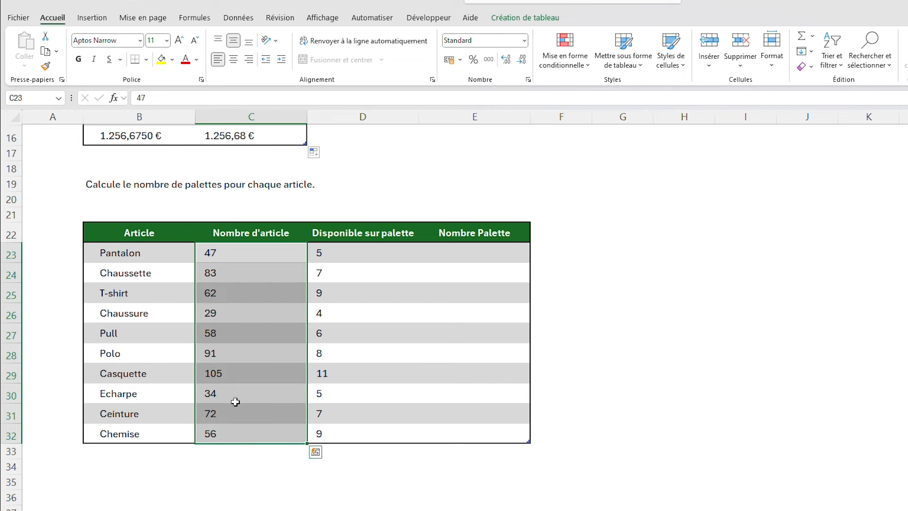
pyautogui.click(267, 272)
pyautogui.click(347, 247)
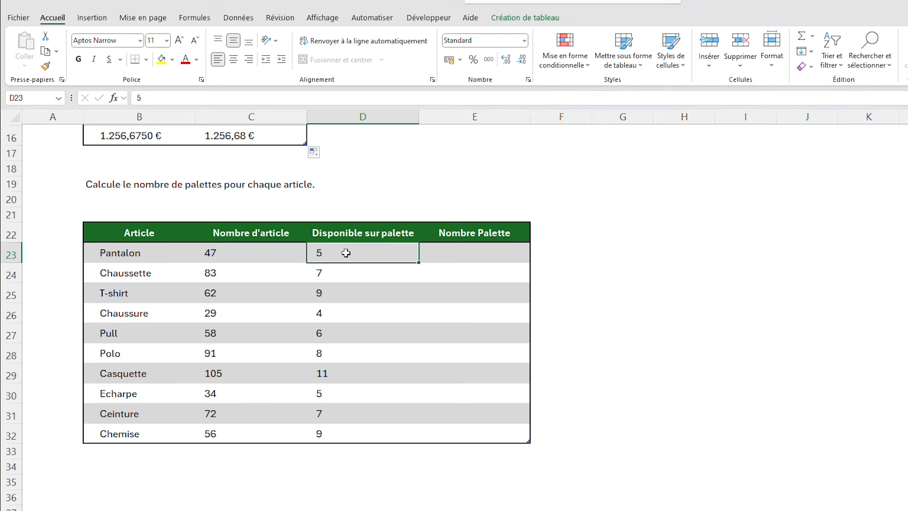
pyautogui.click(342, 273)
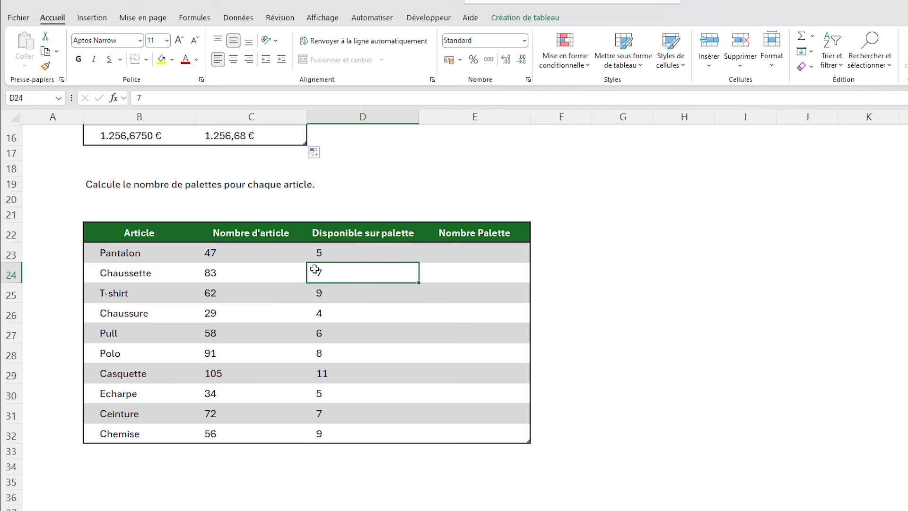
# In E23, for Pantalon's pallet count, enter =ARRONDI([@[Nombre d''article]]/[@[Disponible sur palette]]; 0)
pyautogui.click(462, 253)
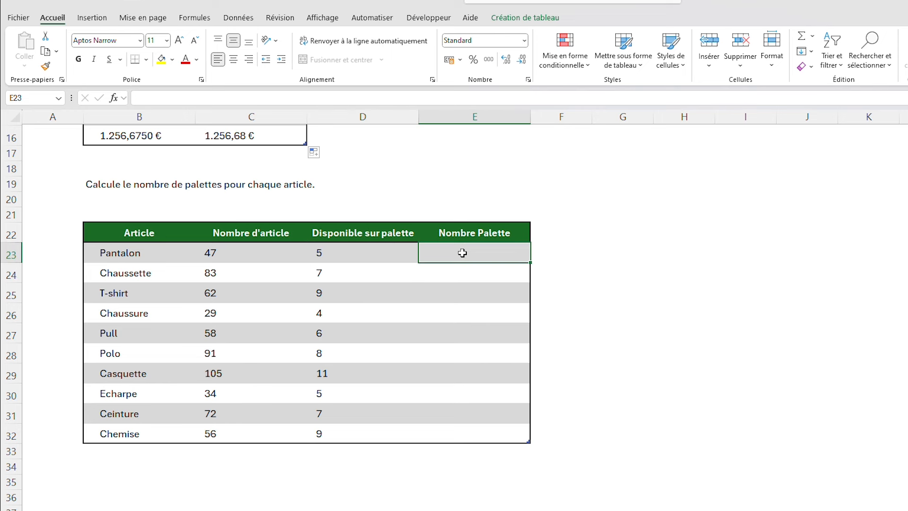
pyautogui.write('=ARRO')
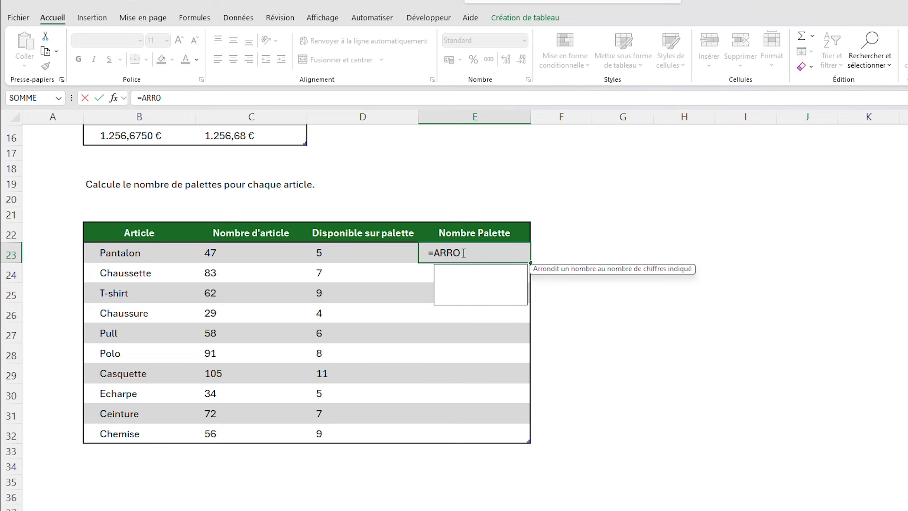
pyautogui.write('NDI(')
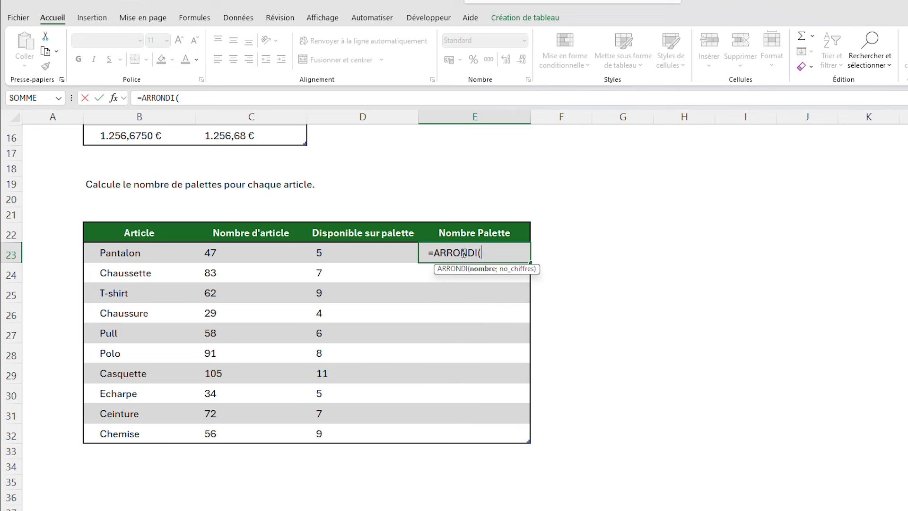
pyautogui.click(240, 254)
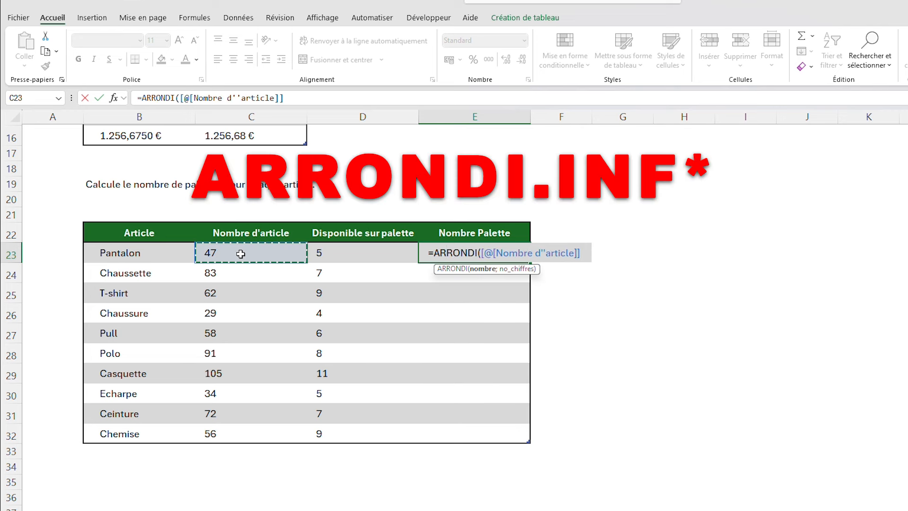
pyautogui.write('/')
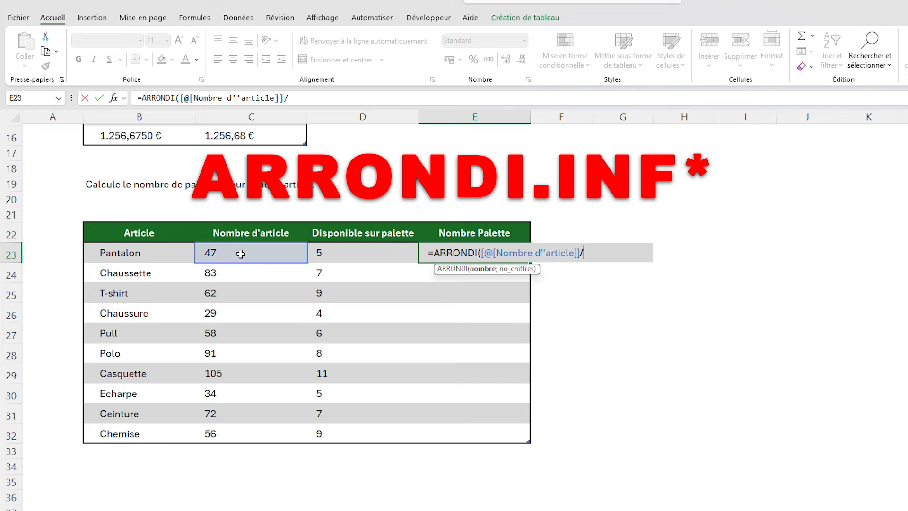
pyautogui.click(342, 248)
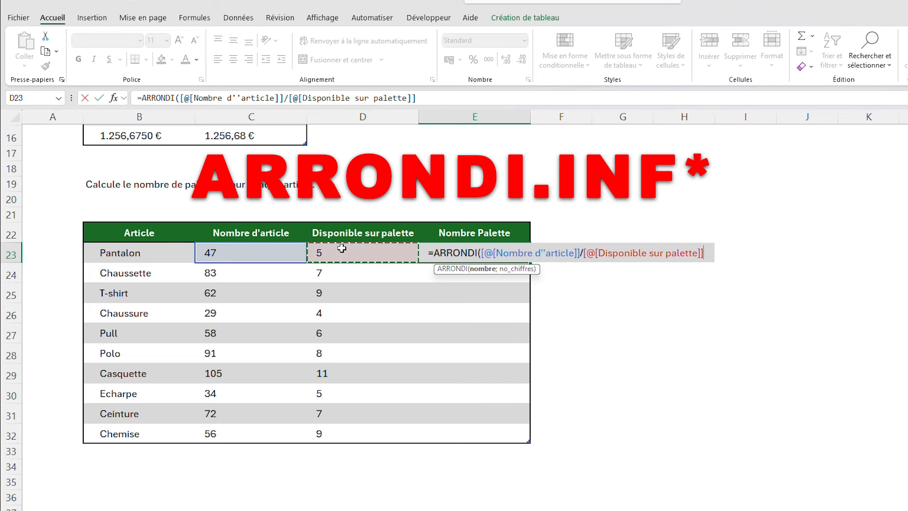
pyautogui.write(';')
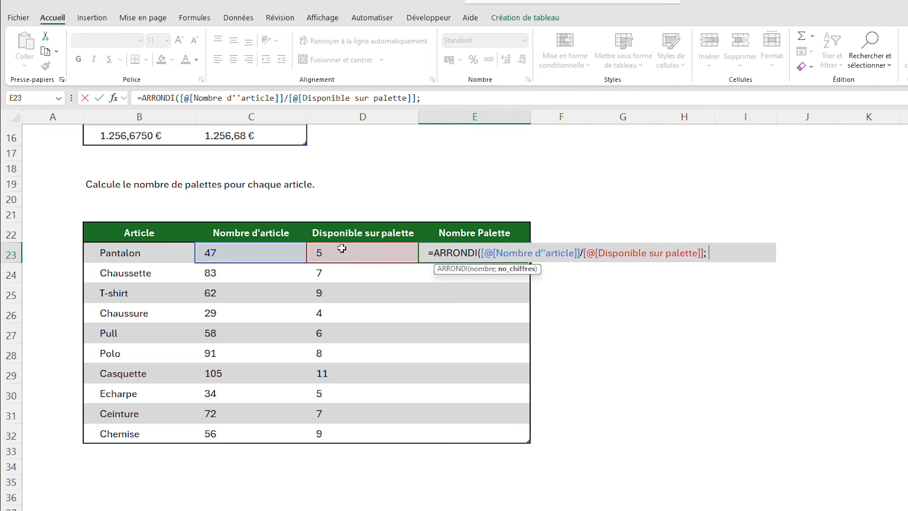
pyautogui.write(' 0)')
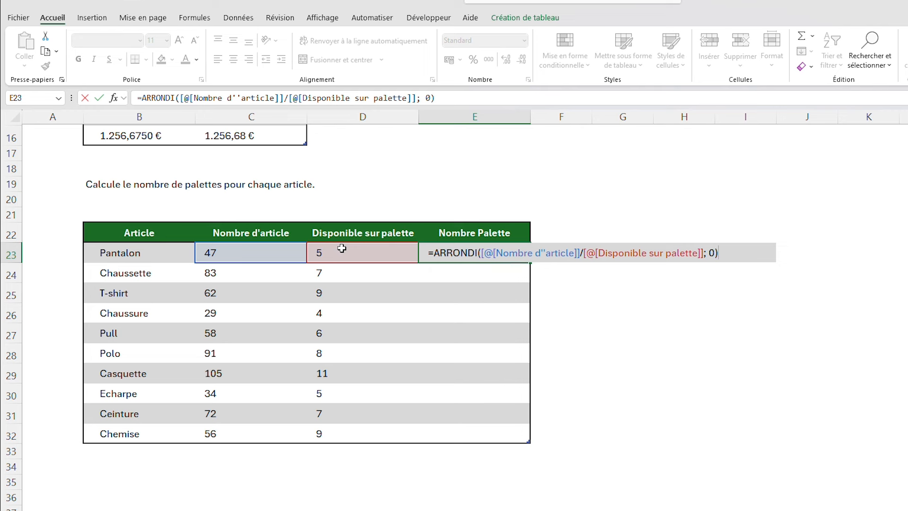
pyautogui.press('Return')
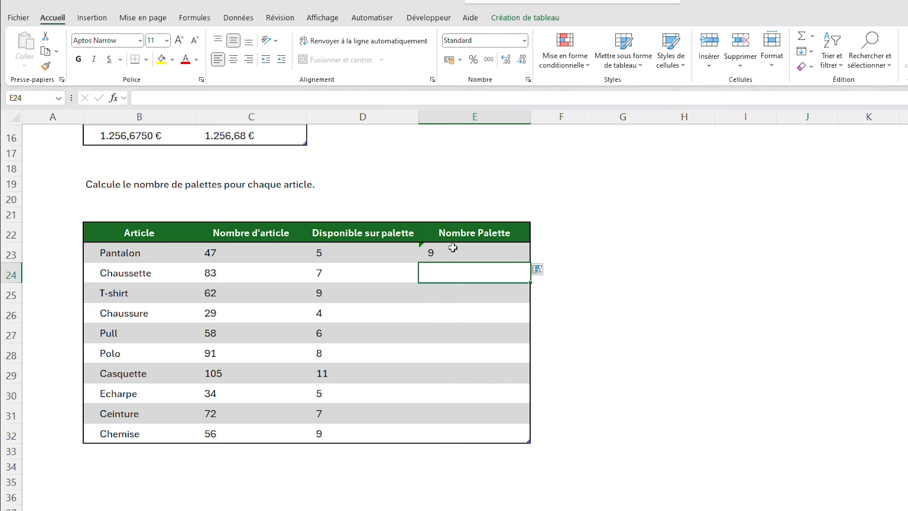
# Fill the Nombre Palette formula from E23 down to the Chemise row, E32
pyautogui.click(453, 248)
pyautogui.click(366, 257)
pyautogui.click(273, 252)
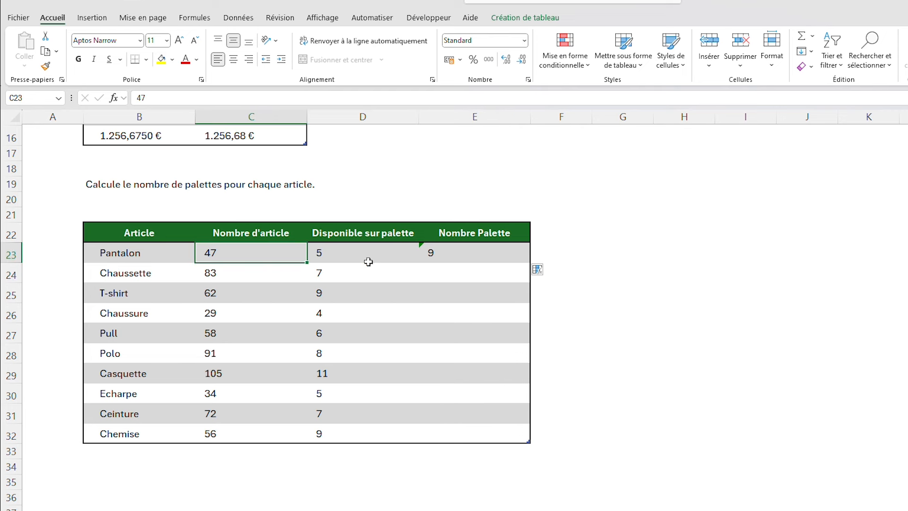
pyautogui.click(461, 253)
pyautogui.moveTo(530, 263); pyautogui.dragTo(500, 435)
# Check the Nombre Palette results for Chaussette, T-shirt and Chaussure against their article counts and pallet capacities
pyautogui.click(457, 273)
pyautogui.click(290, 273)
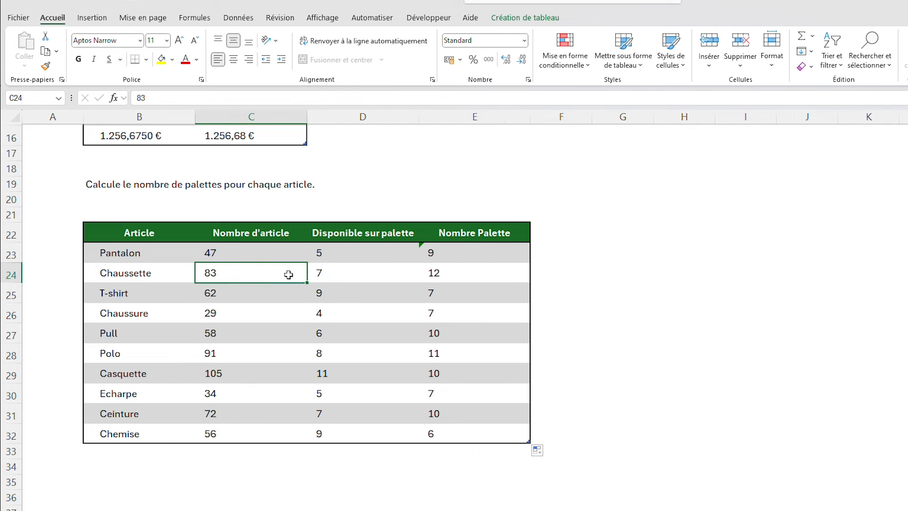
pyautogui.click(452, 298)
pyautogui.click(391, 298)
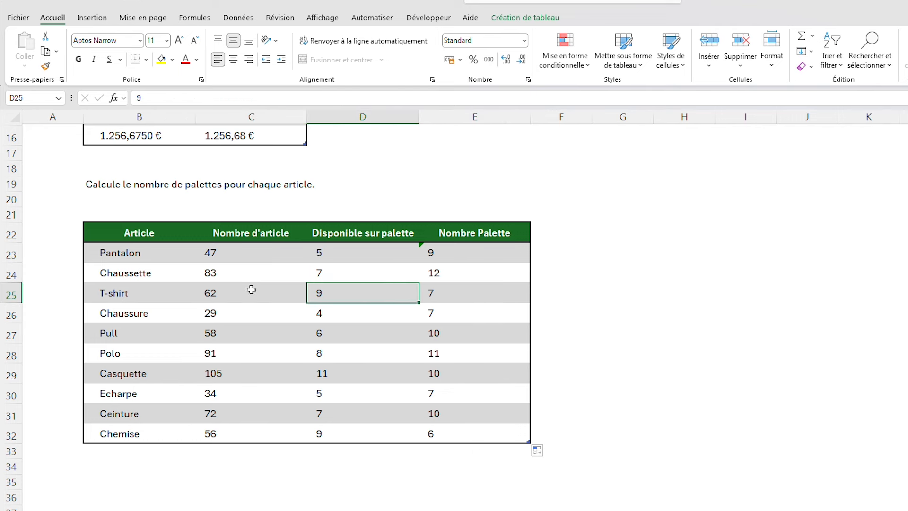
pyautogui.click(252, 291)
pyautogui.click(466, 316)
pyautogui.click(380, 315)
pyautogui.click(269, 318)
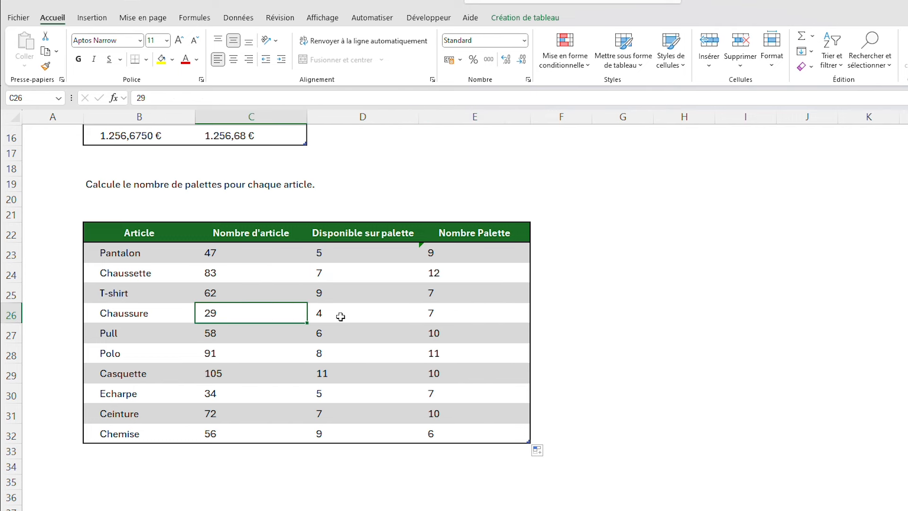
# In the exercise with Article en trop, enter =ARRONDI([@[Nombre d''article]]/[@[Disponible sur palette]]; 0) in E7 and fill it down to E16
pyautogui.scroll(5, 341, 284)
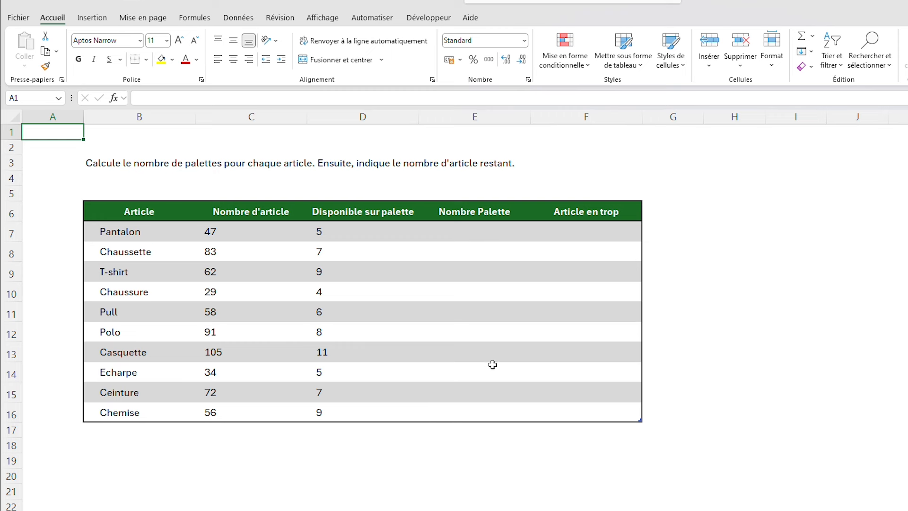
pyautogui.click(562, 232)
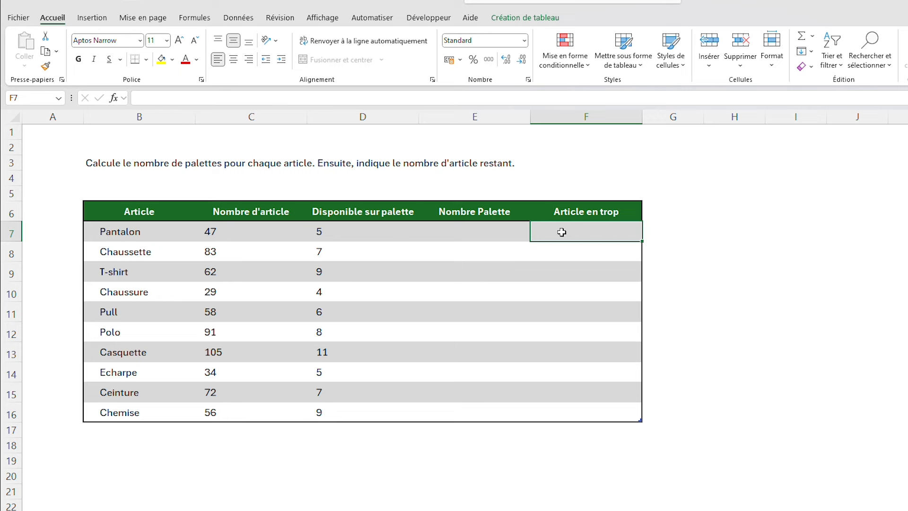
pyautogui.click(502, 230)
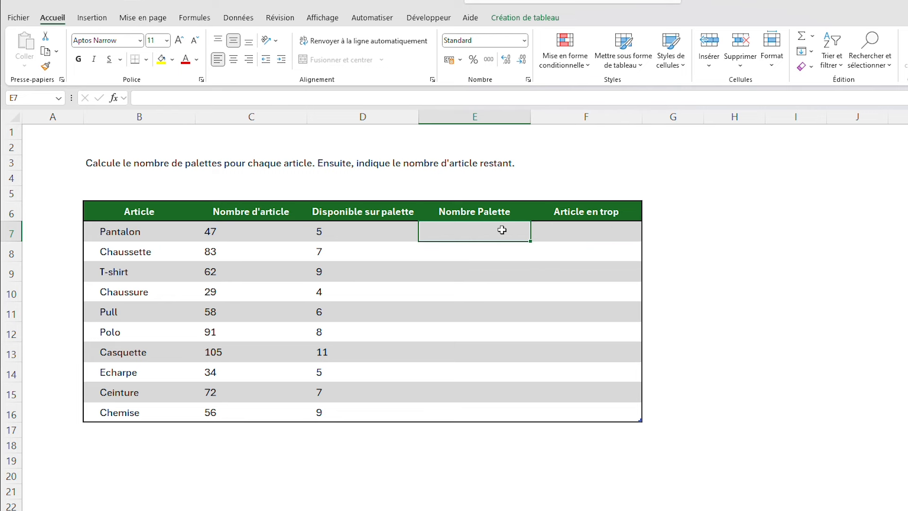
pyautogui.write('=ARRONDI')
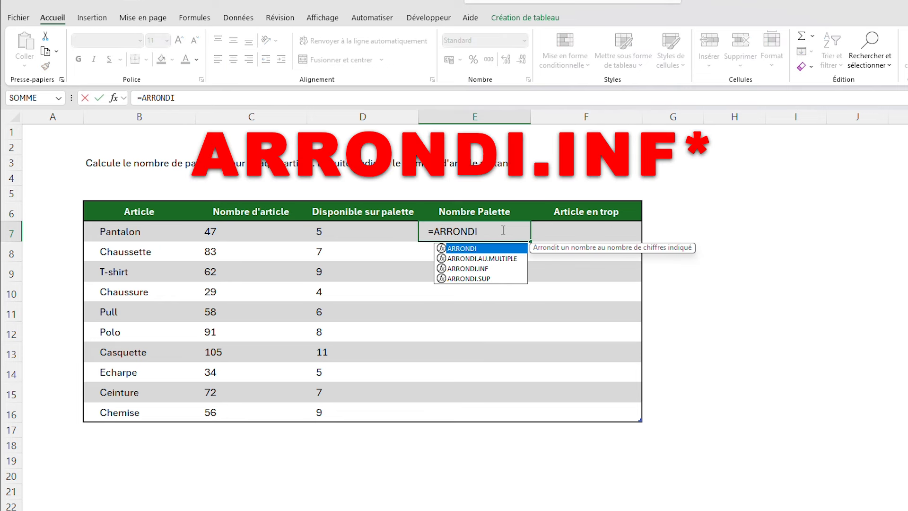
pyautogui.write('(')
pyautogui.click(239, 230)
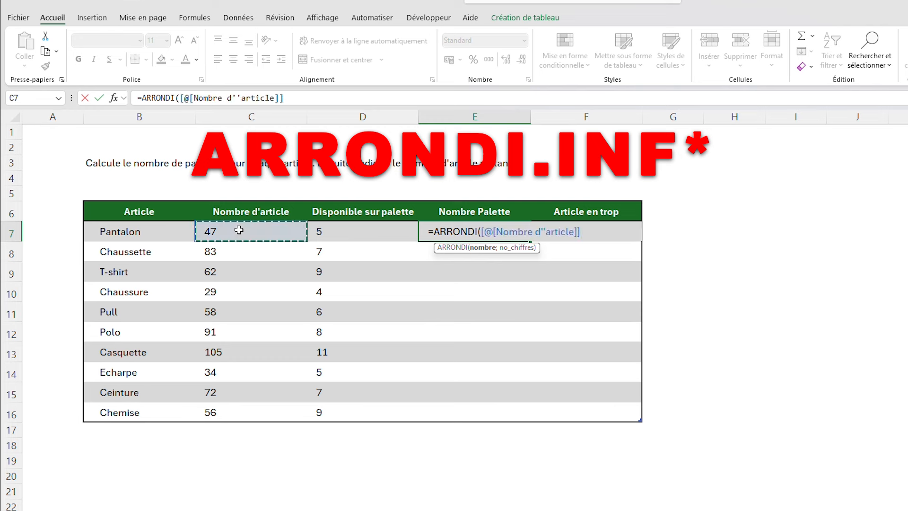
pyautogui.write('/')
pyautogui.click(340, 231)
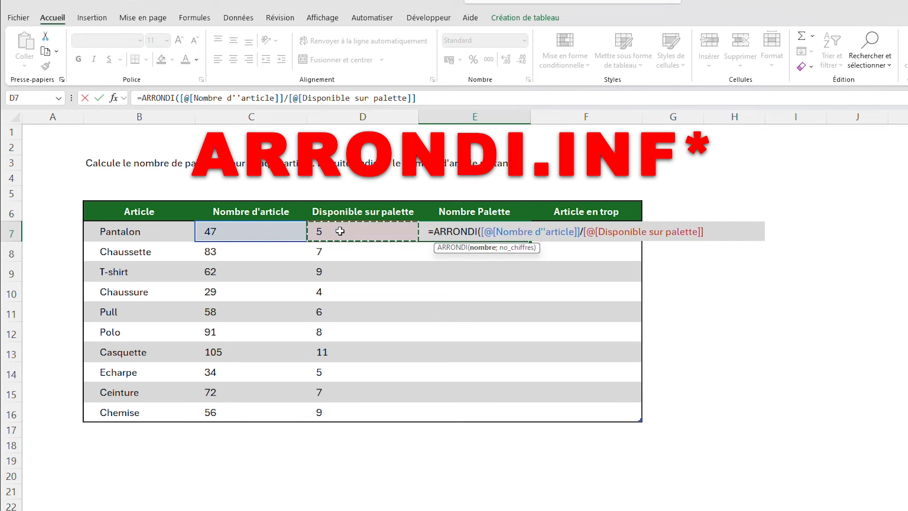
pyautogui.write(';')
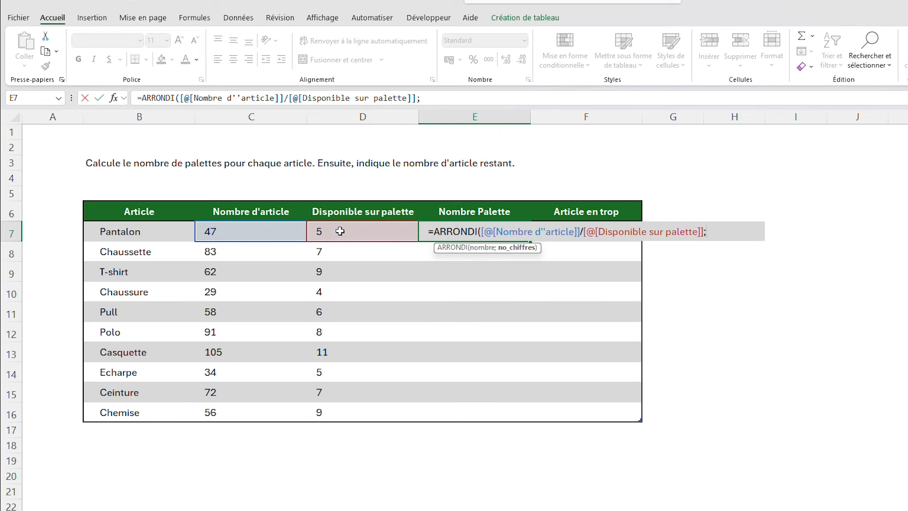
pyautogui.write(' 0')
pyautogui.press('Return')
pyautogui.click(503, 229)
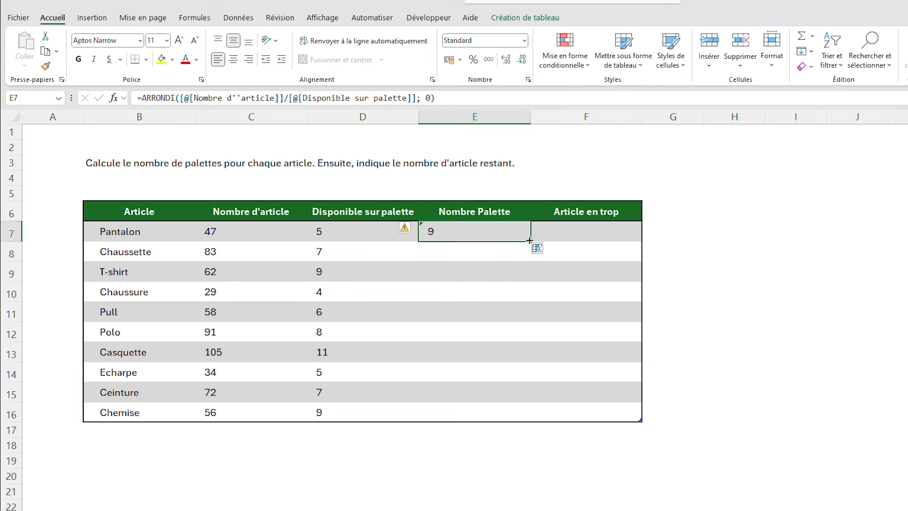
pyautogui.moveTo(531, 244); pyautogui.dragTo(488, 413)
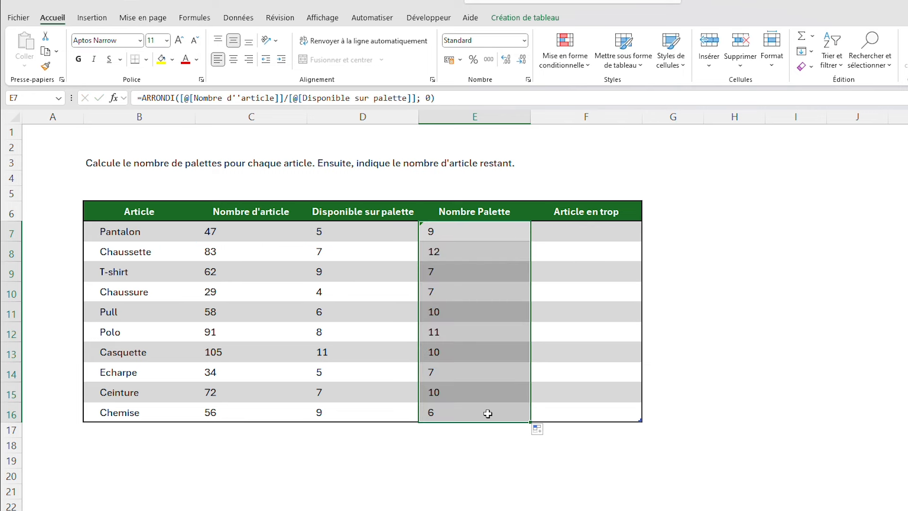
# Start a MOD formula in F7 with Nombre d'article as the number and Disponible sur palette as the divisor
pyautogui.click(588, 231)
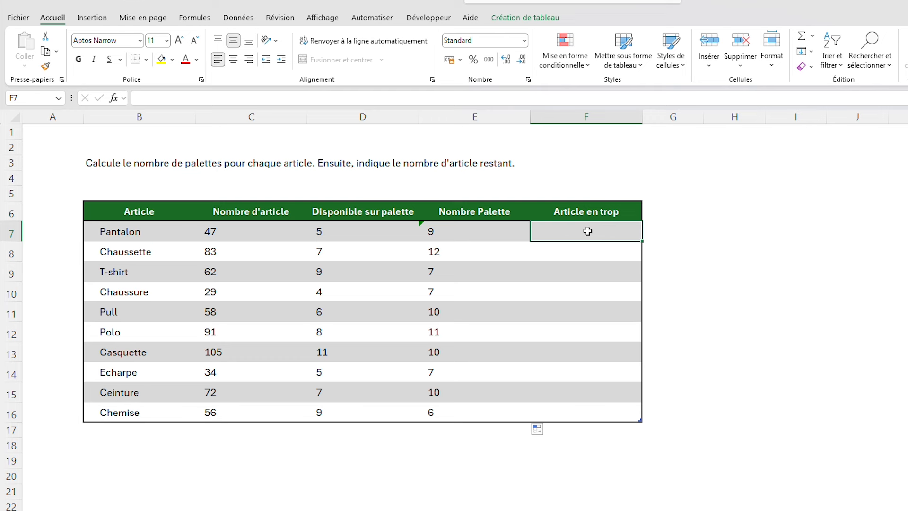
pyautogui.write('=MOD')
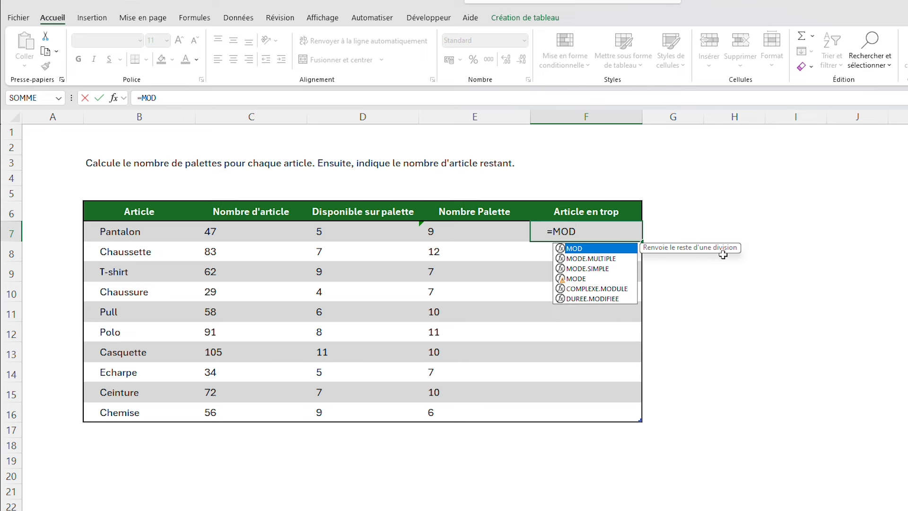
pyautogui.write('(')
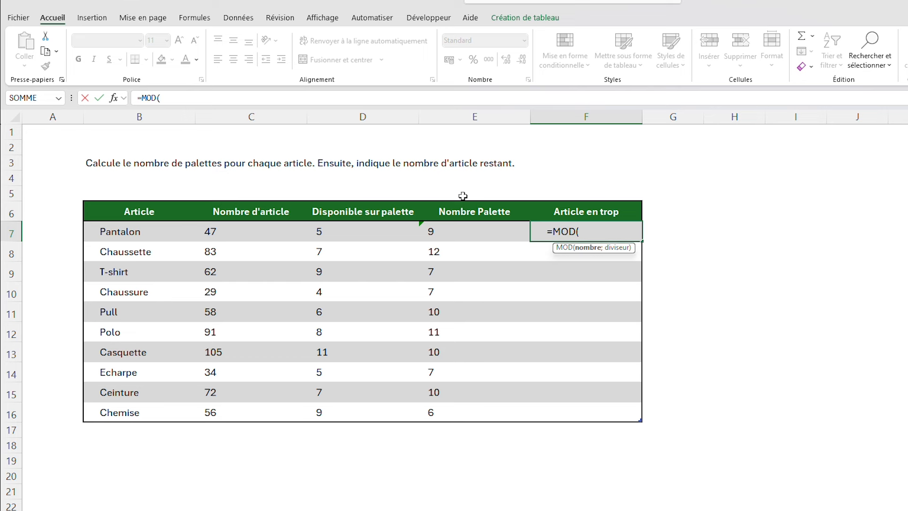
pyautogui.click(257, 231)
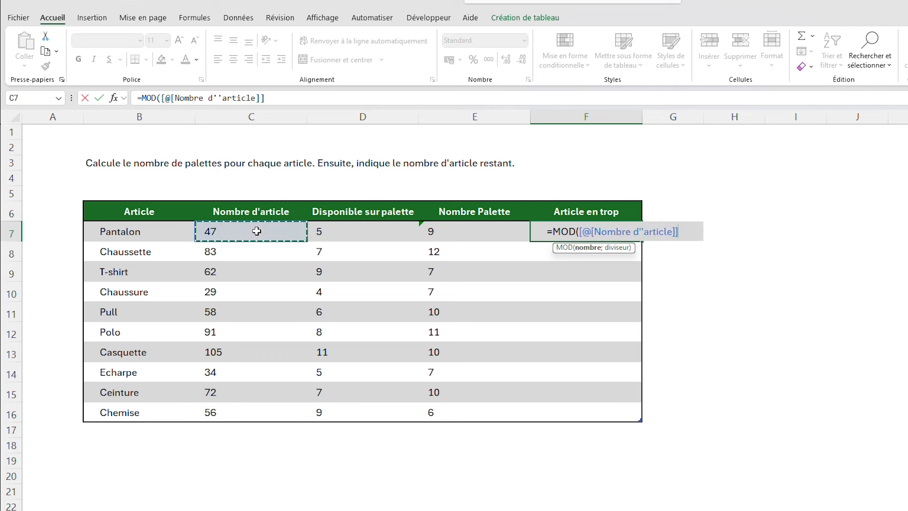
pyautogui.write(';')
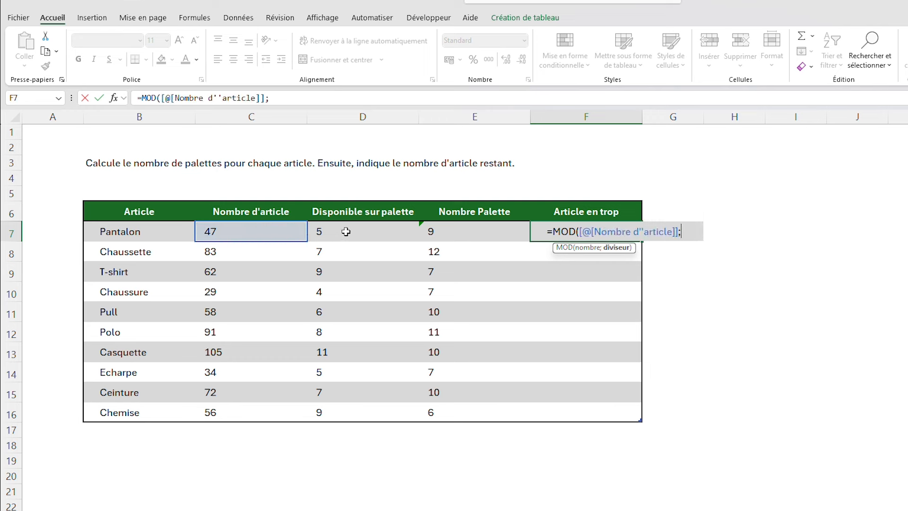
pyautogui.click(346, 231)
# Try to compute the Pantalon leftover in F7 with =MOD([@[Nombre d''article]]/[@[Disponible sur palette]])
pyautogui.press('BackSpace')
pyautogui.press('BackSpace')
pyautogui.press('BackSpace')
pyautogui.press('BackSpace')
pyautogui.press('BackSpace')
pyautogui.press('BackSpace')
pyautogui.press('BackSpace')
pyautogui.press('BackSpace')
pyautogui.press('BackSpace')
pyautogui.press('BackSpace')
pyautogui.press('BackSpace')
pyautogui.press('BackSpace')
pyautogui.press('BackSpace')
pyautogui.press('BackSpace')
pyautogui.press('BackSpace')
pyautogui.press('BackSpace')
pyautogui.press('BackSpace')
pyautogui.press('BackSpace')
pyautogui.press('BackSpace')
pyautogui.press('BackSpace')
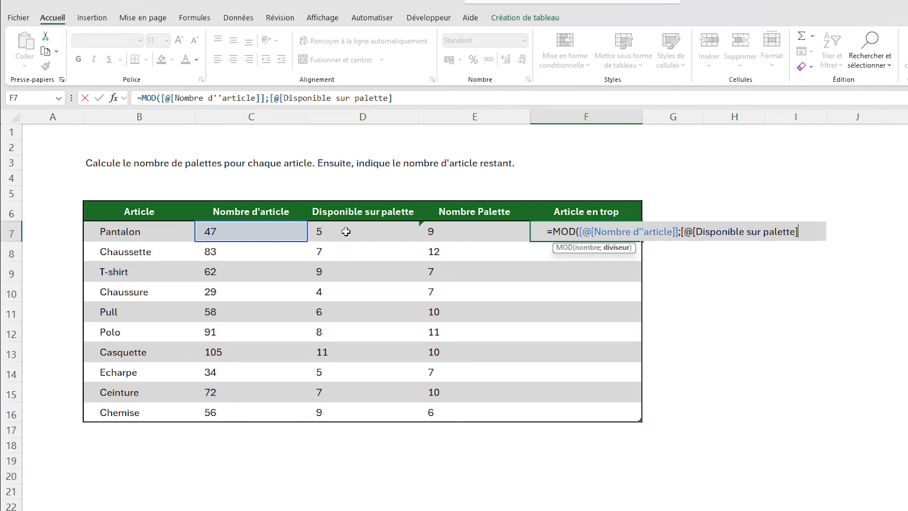
pyautogui.press('BackSpace')
pyautogui.press('BackSpace')
pyautogui.press('BackSpace')
pyautogui.press('BackSpace')
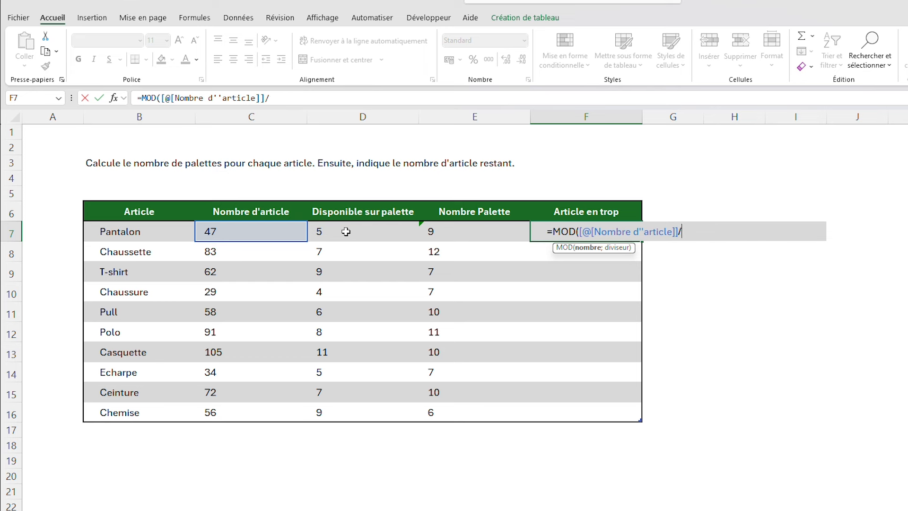
pyautogui.click(346, 231)
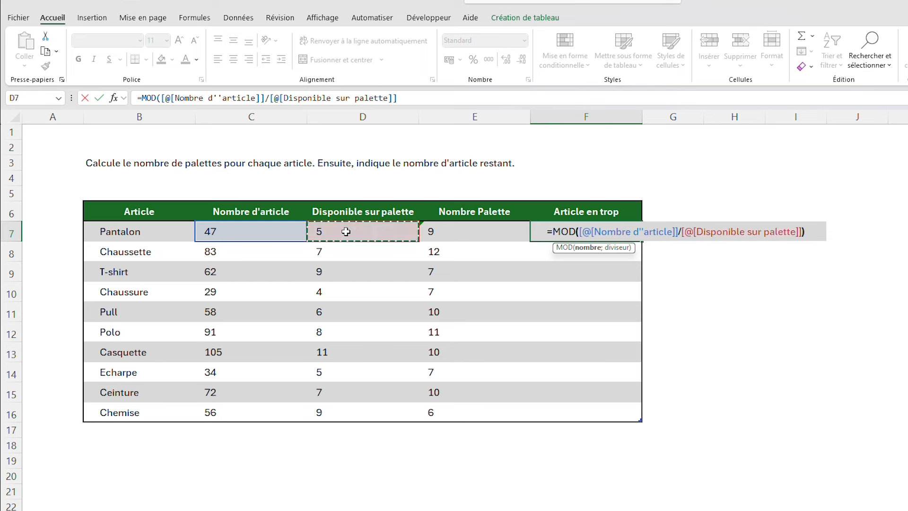
pyautogui.press('Return')
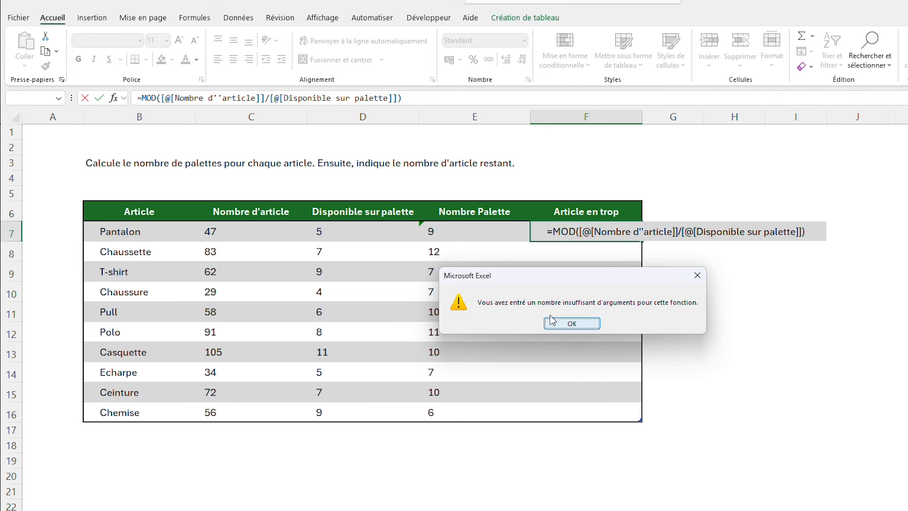
pyautogui.click(584, 324)
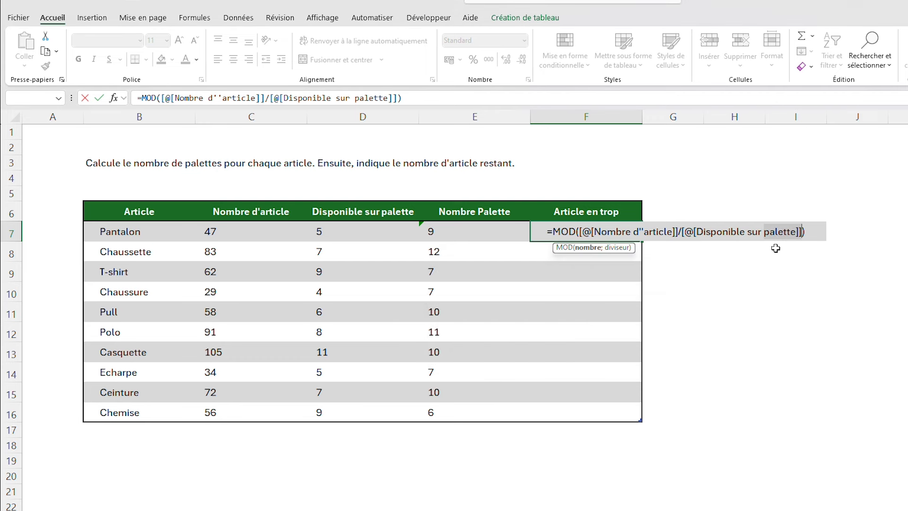
# Enter =MOD([@[Nombre d''article]];[@[Disponible sur palette]]) in F7 and fill it down to the Chemise row, F16
pyautogui.moveTo(805, 235); pyautogui.dragTo(678, 250)
pyautogui.write(';')
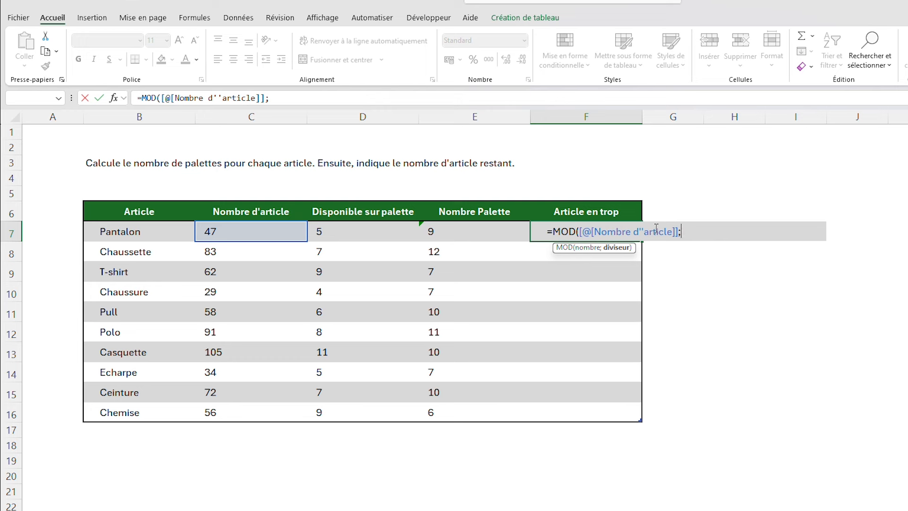
pyautogui.click(362, 232)
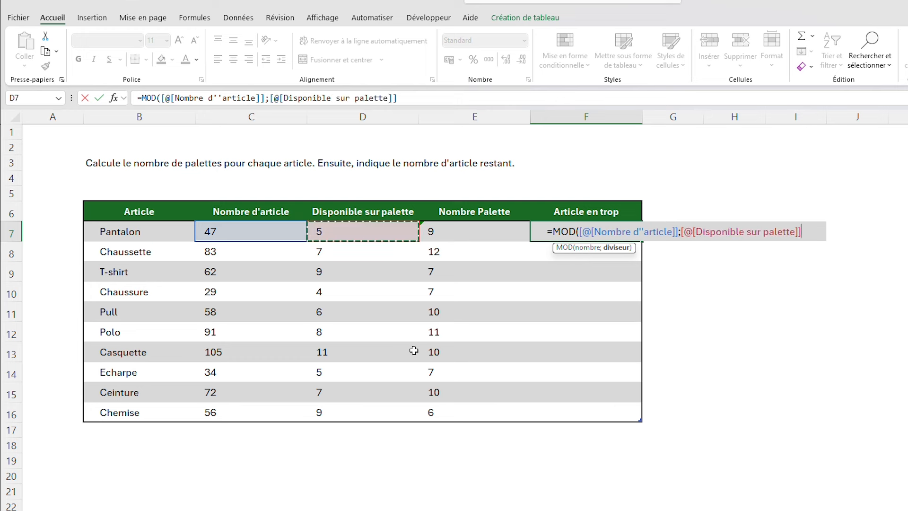
pyautogui.press('Return')
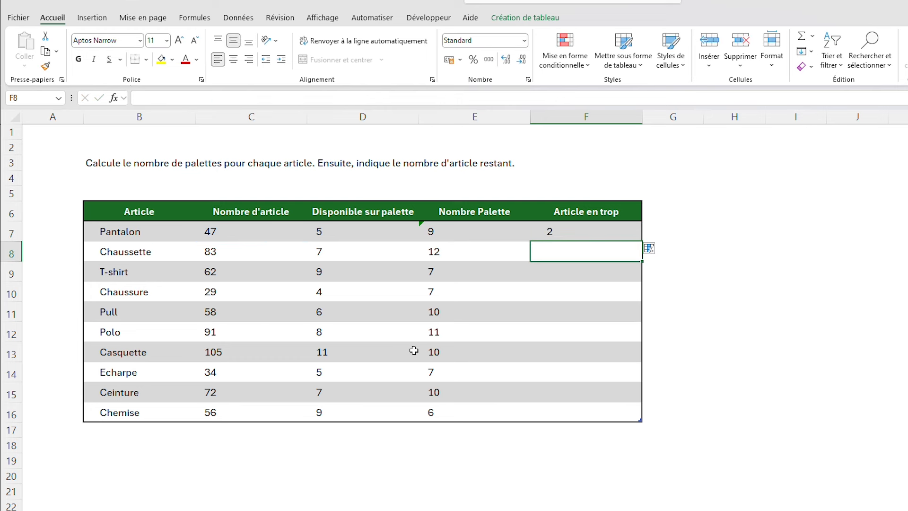
pyautogui.click(593, 230)
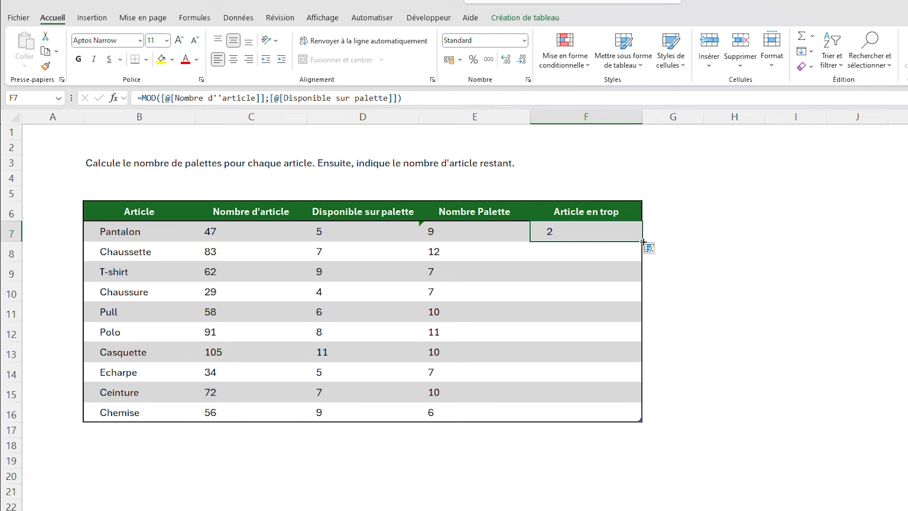
pyautogui.moveTo(643, 241); pyautogui.dragTo(608, 406)
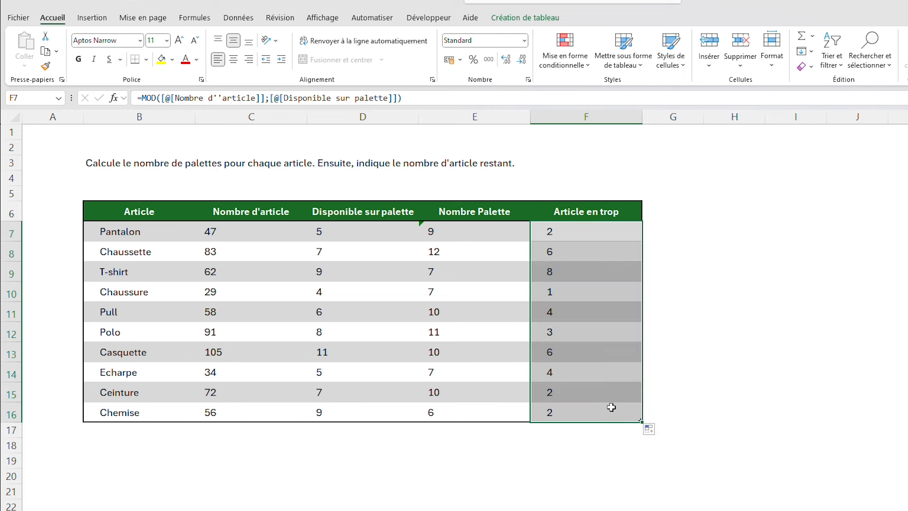
# Check the Article en trop results for Pantalon, Chaussette and T-shirt
pyautogui.click(579, 234)
pyautogui.click(578, 249)
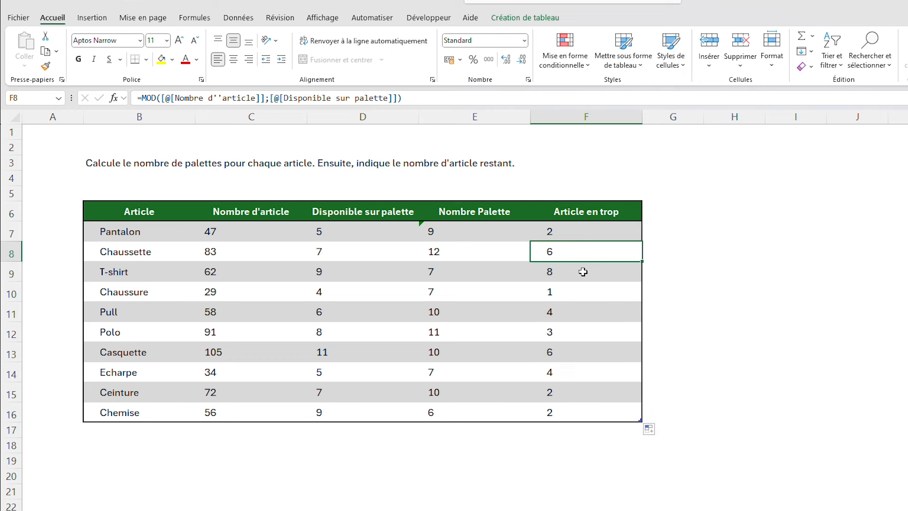
pyautogui.click(583, 272)
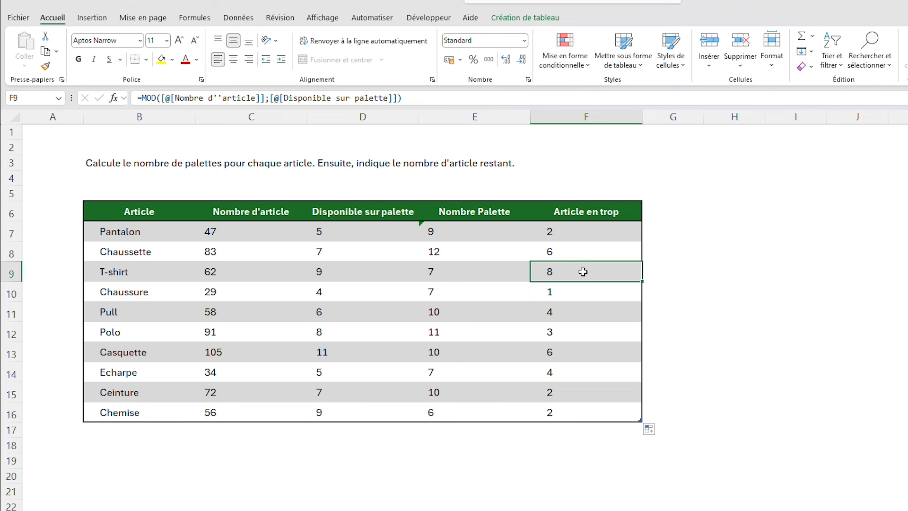
pyautogui.click(66, 143)
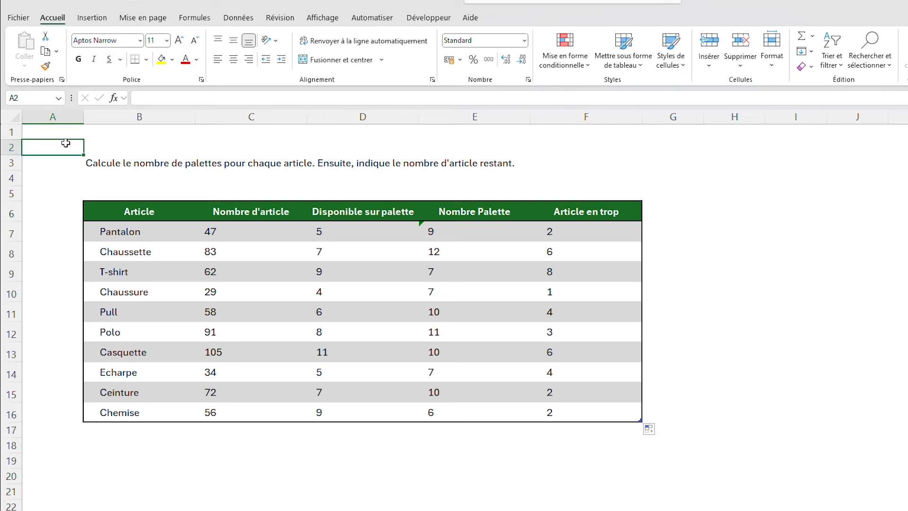
pyautogui.click(63, 132)
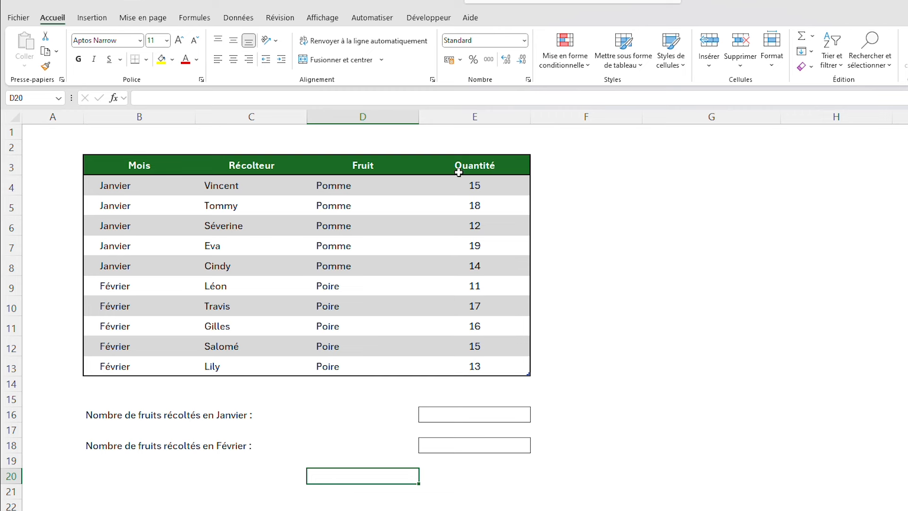
# In the fruit harvest exercise, total the January quantities in E16 with =SOMME.SI(Tableau134524[Mois]; "Janvier"; Tableau134524[Quantité])
pyautogui.moveTo(456, 185); pyautogui.dragTo(453, 266)
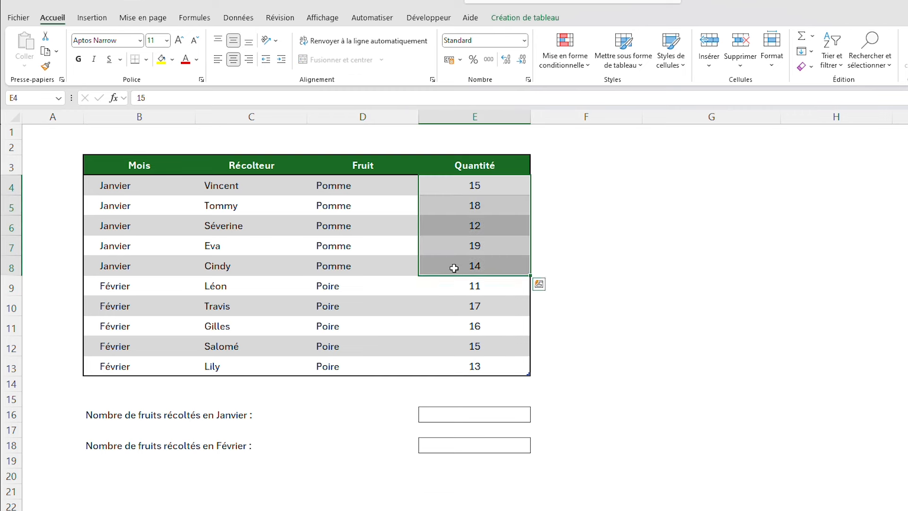
pyautogui.click(452, 266)
pyautogui.click(362, 394)
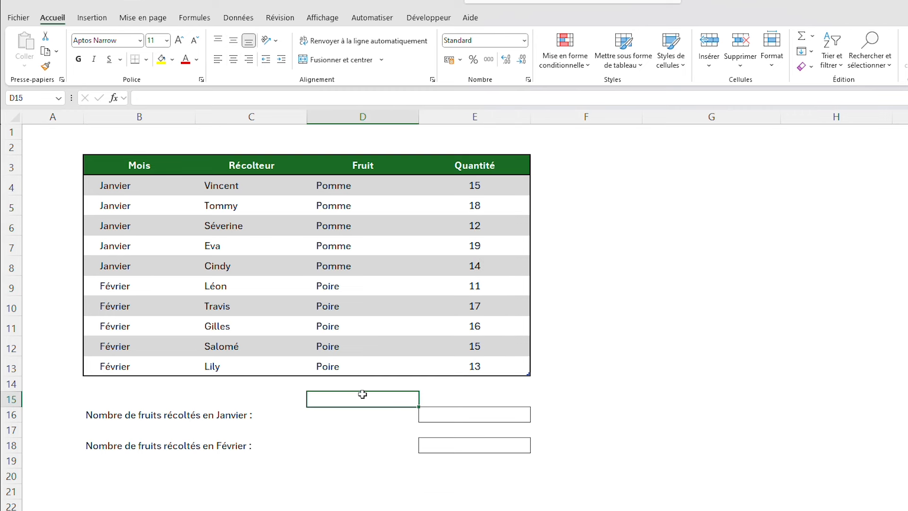
pyautogui.click(447, 414)
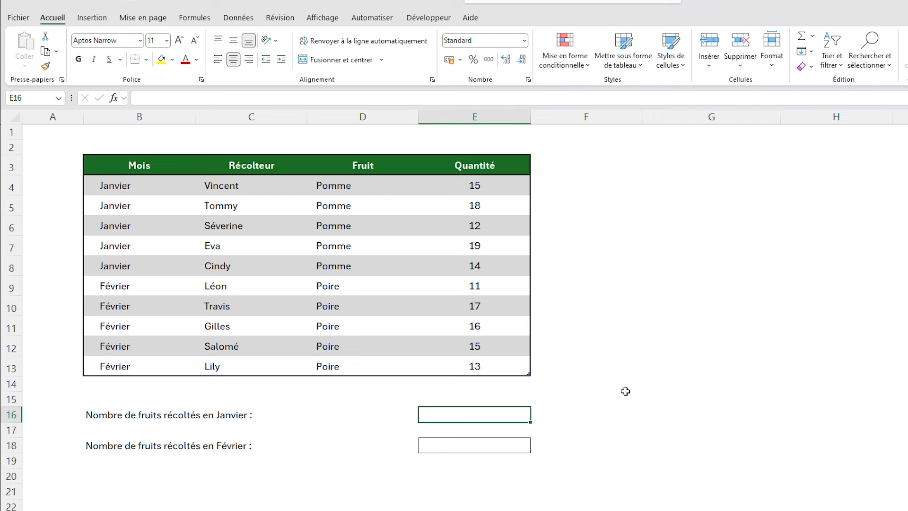
pyautogui.write('=SOM')
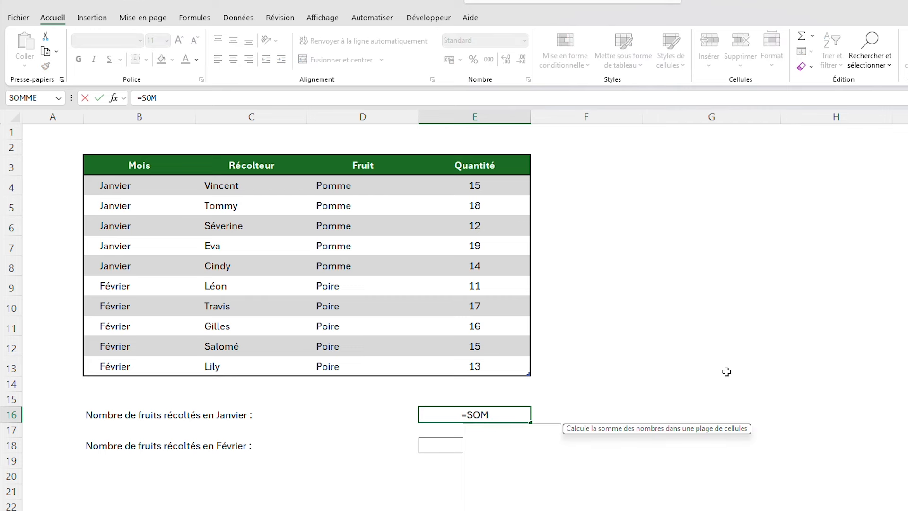
pyautogui.write('ME.SI(')
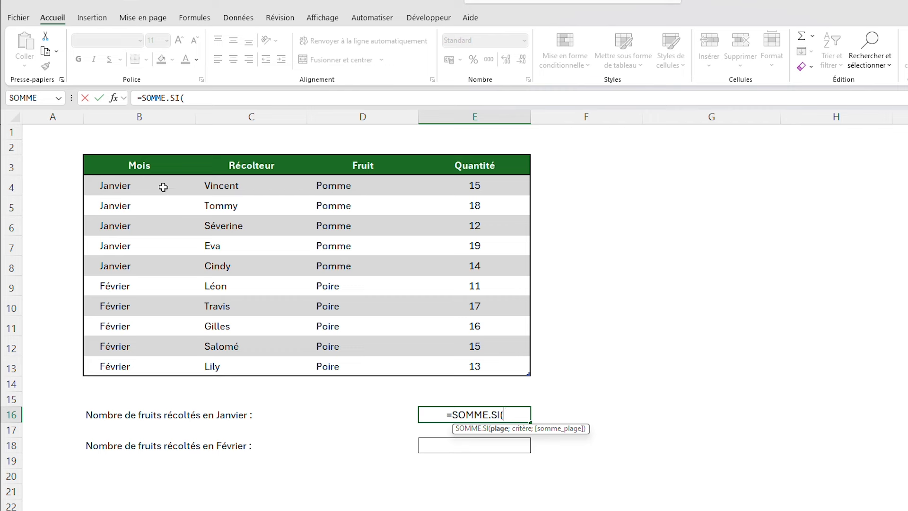
pyautogui.moveTo(161, 186); pyautogui.dragTo(128, 374)
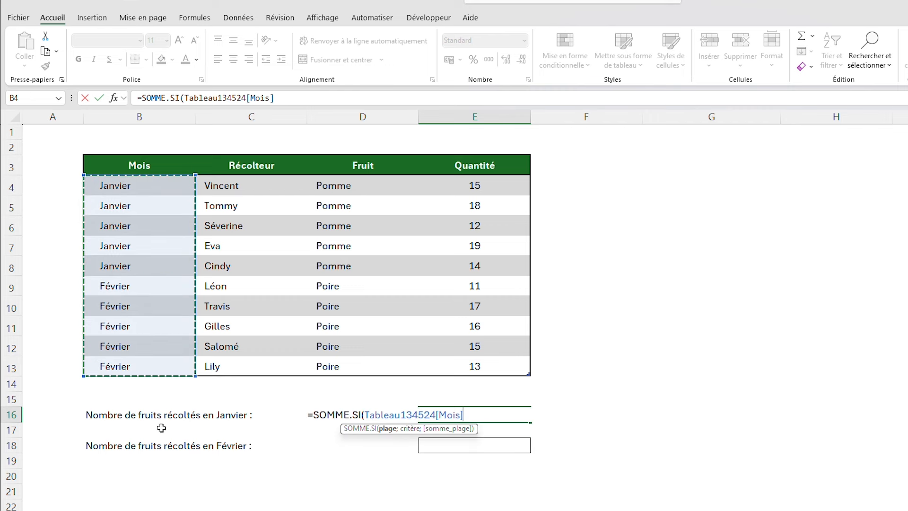
pyautogui.write(';')
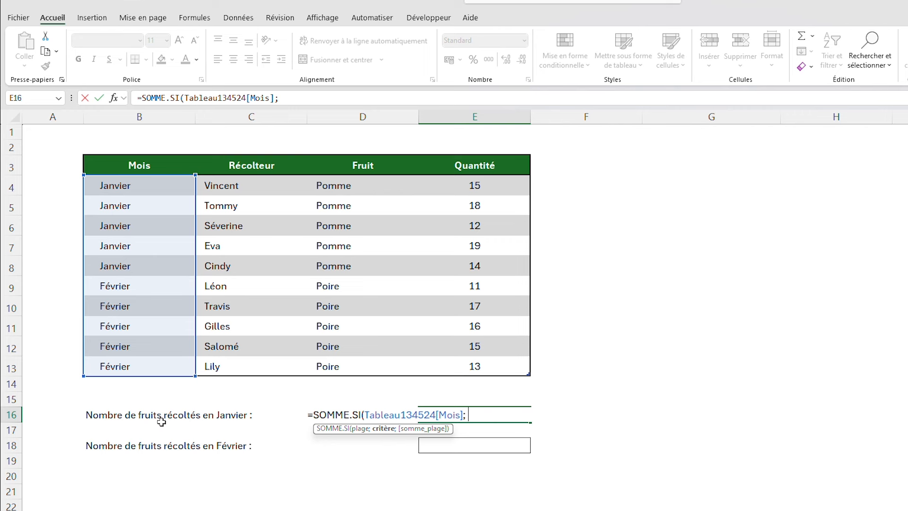
pyautogui.write(' "Janvier";')
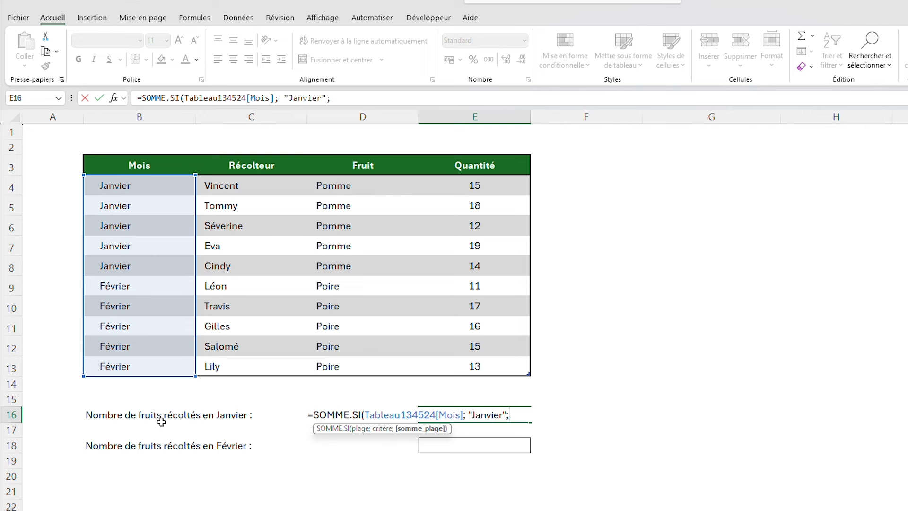
pyautogui.moveTo(496, 187); pyautogui.dragTo(489, 362)
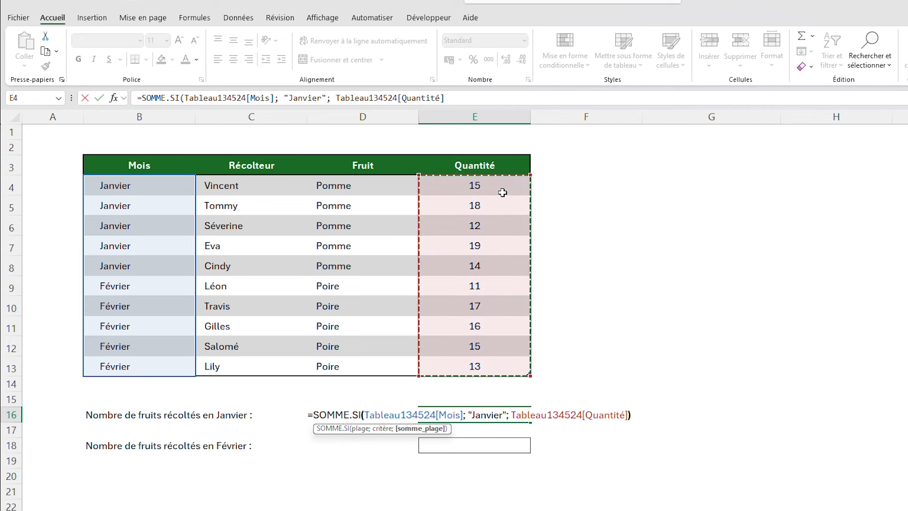
pyautogui.press('Return')
pyautogui.click(649, 265)
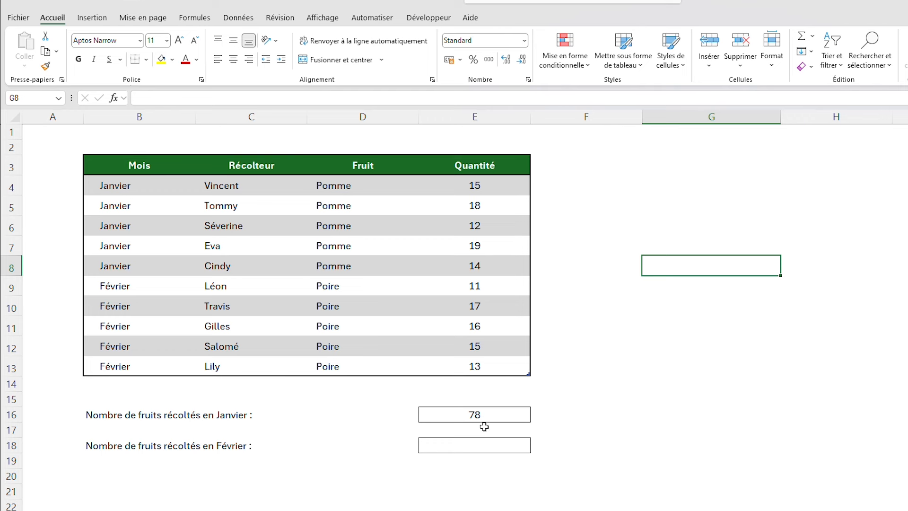
pyautogui.click(499, 416)
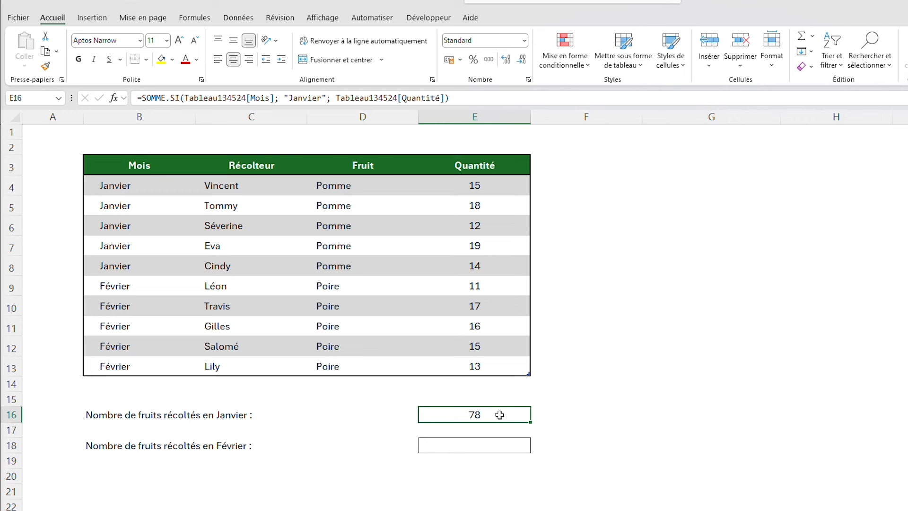
# Total the February quantities in E18 with =SOMME.SI(Tableau134524[Mois]; "Février"; Tableau134524[Quantité])
pyautogui.click(488, 445)
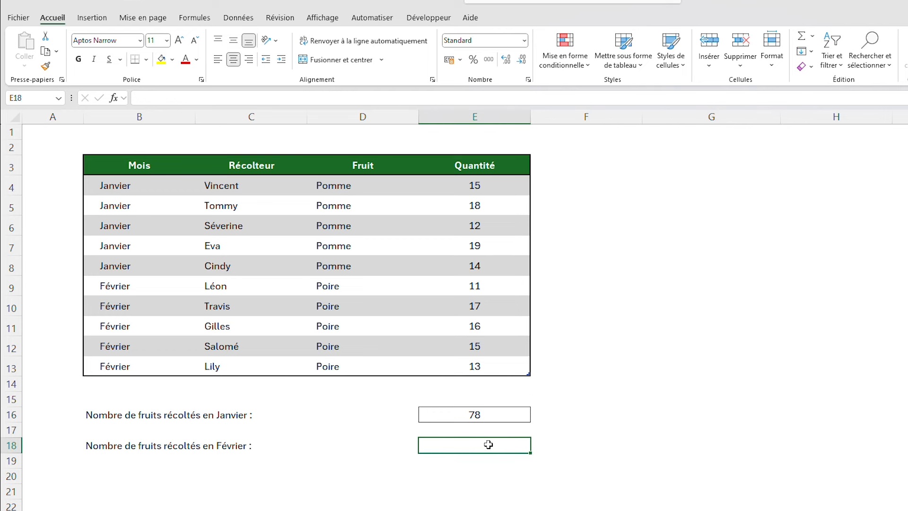
pyautogui.write('=SOMME.')
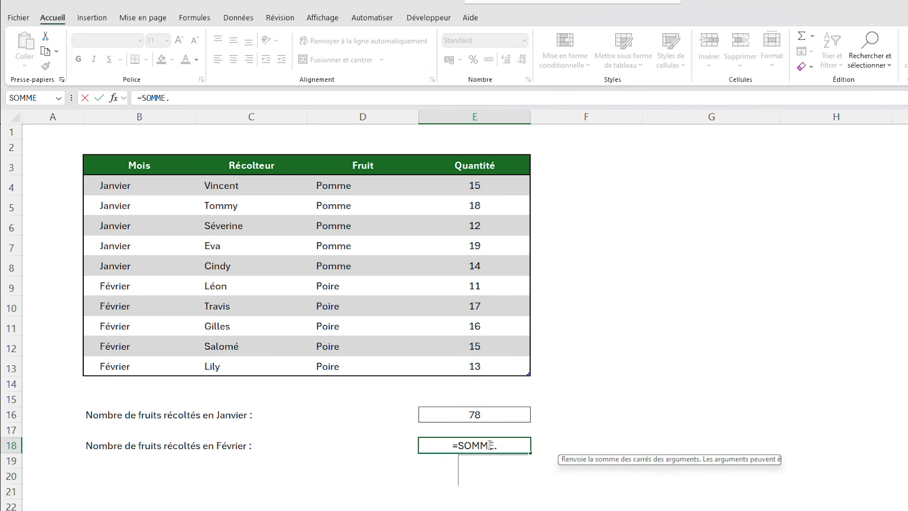
pyautogui.write('SI(')
pyautogui.moveTo(143, 184); pyautogui.dragTo(146, 364)
pyautogui.write(';')
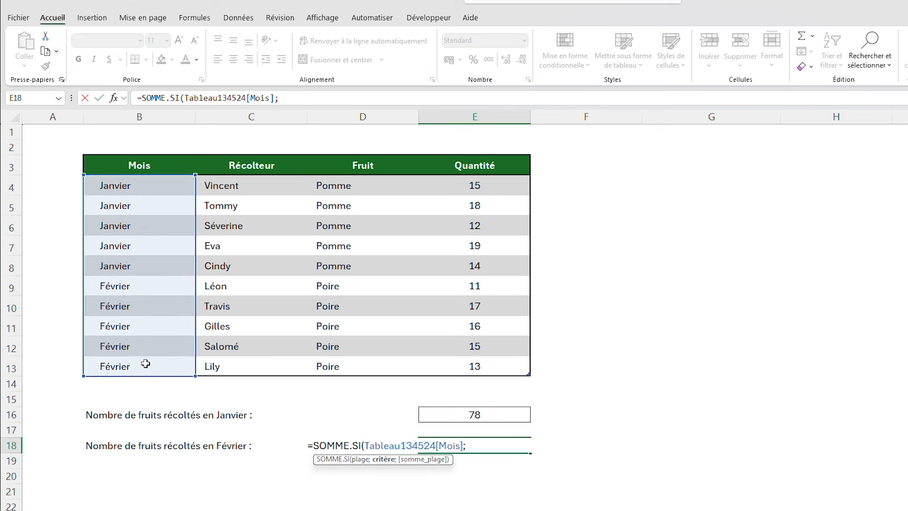
pyautogui.write(' "Février";')
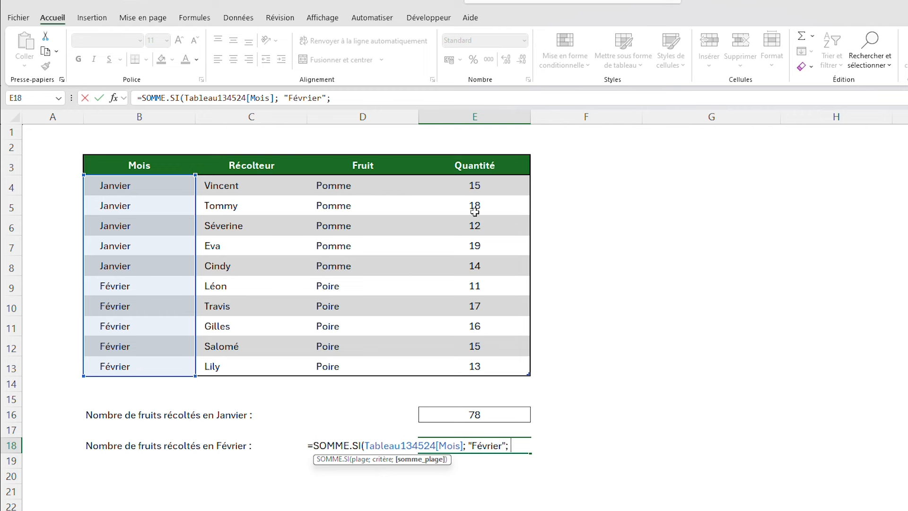
pyautogui.moveTo(505, 188); pyautogui.dragTo(503, 361)
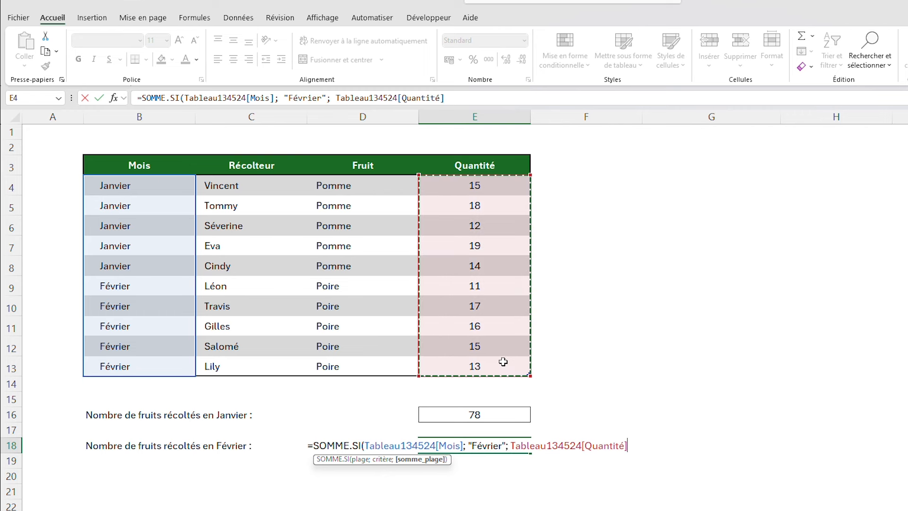
pyautogui.write(')')
pyautogui.press('Return')
pyautogui.click(635, 398)
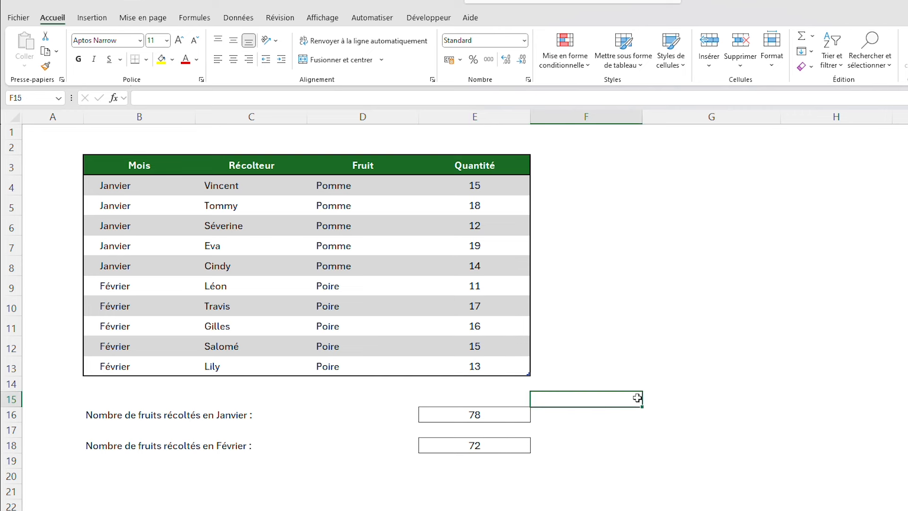
pyautogui.click(716, 322)
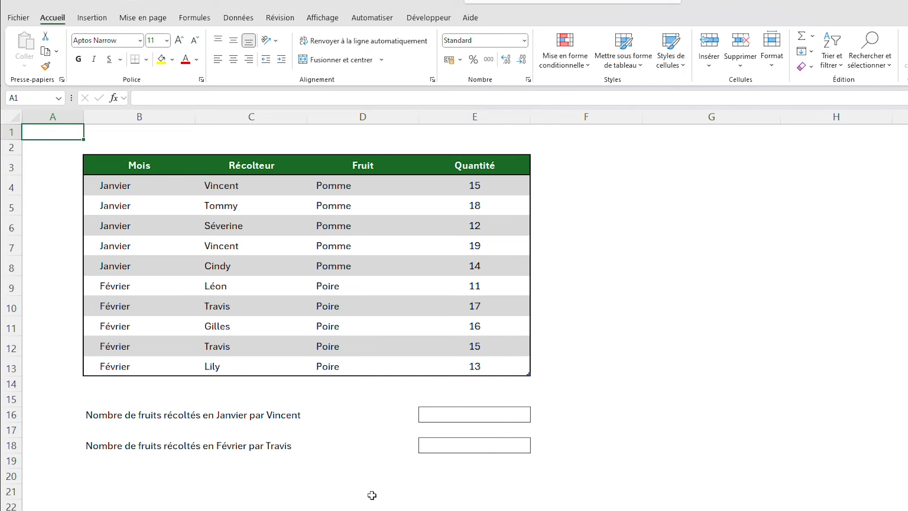
# In E16, start a SOMME.SI.ENS formula summing Tableau13452425[Quantité], with Tableau13452425[Mois] equal to "Janvier" as the first criterion
pyautogui.click(96, 417)
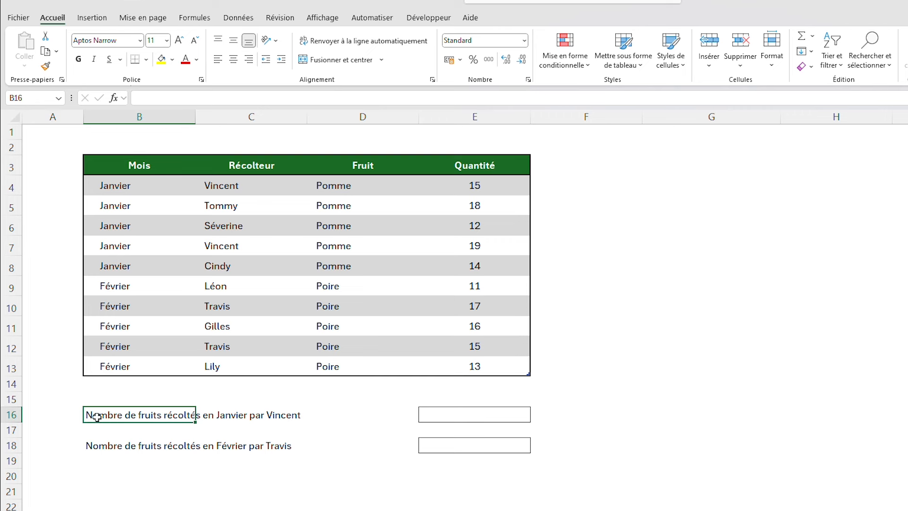
pyautogui.moveTo(100, 416); pyautogui.dragTo(305, 416)
pyautogui.click(349, 423)
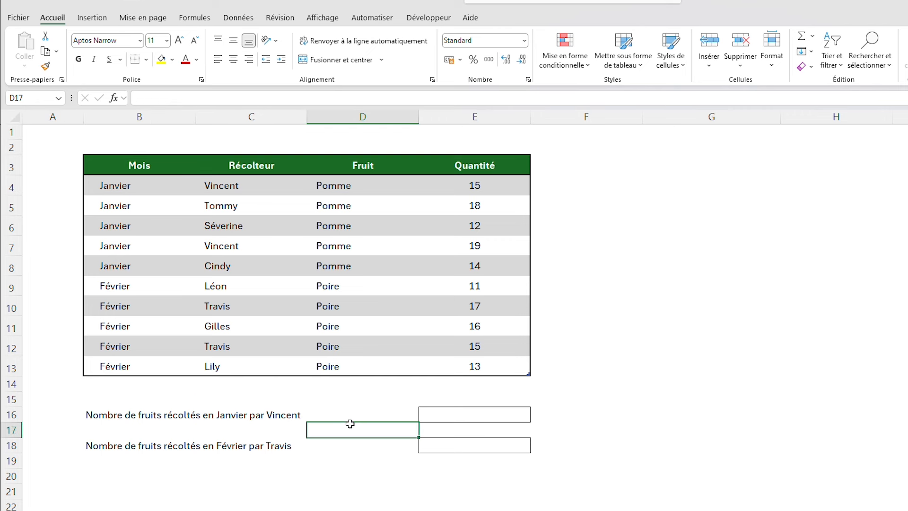
pyautogui.click(252, 187)
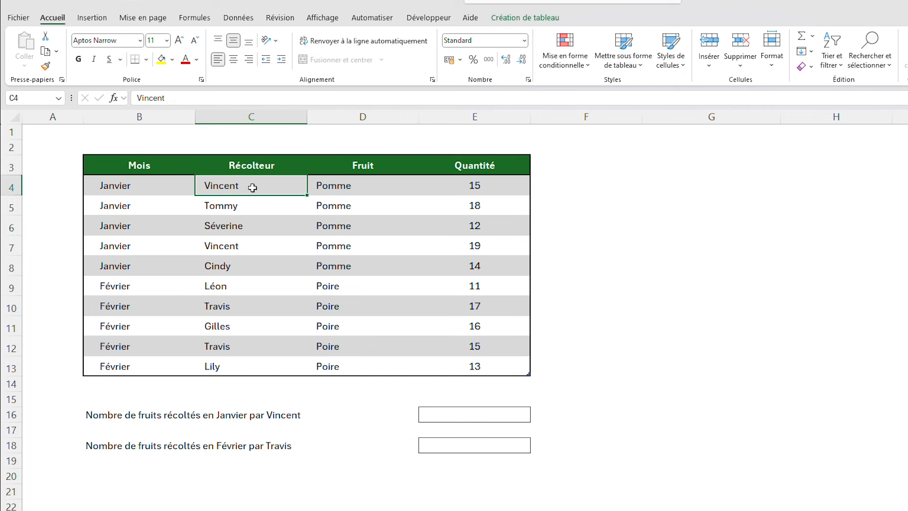
pyautogui.click(253, 241)
pyautogui.click(494, 412)
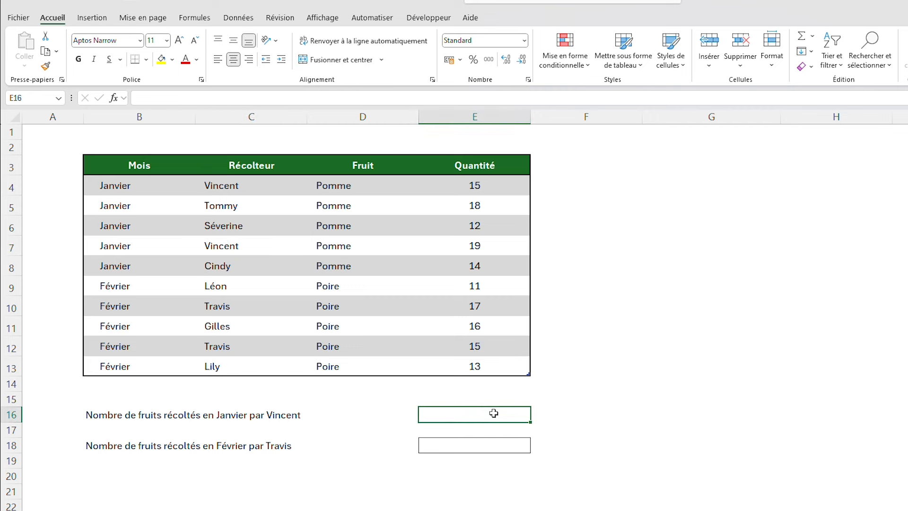
pyautogui.write('=SOMME.')
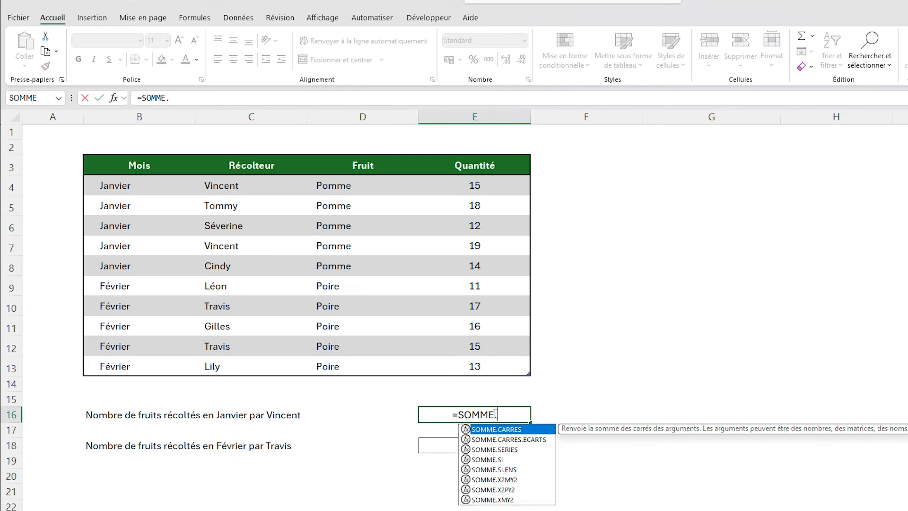
pyautogui.write('SI.ENS(')
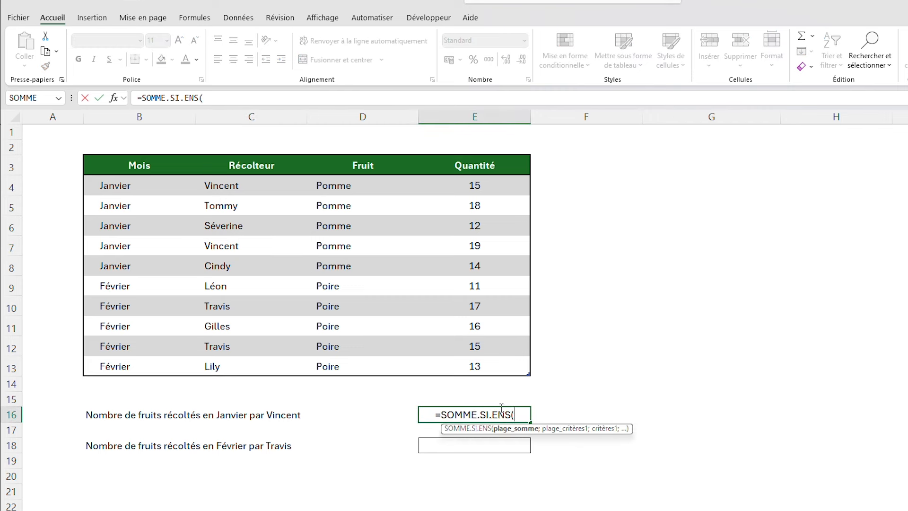
pyautogui.moveTo(488, 180); pyautogui.dragTo(493, 362)
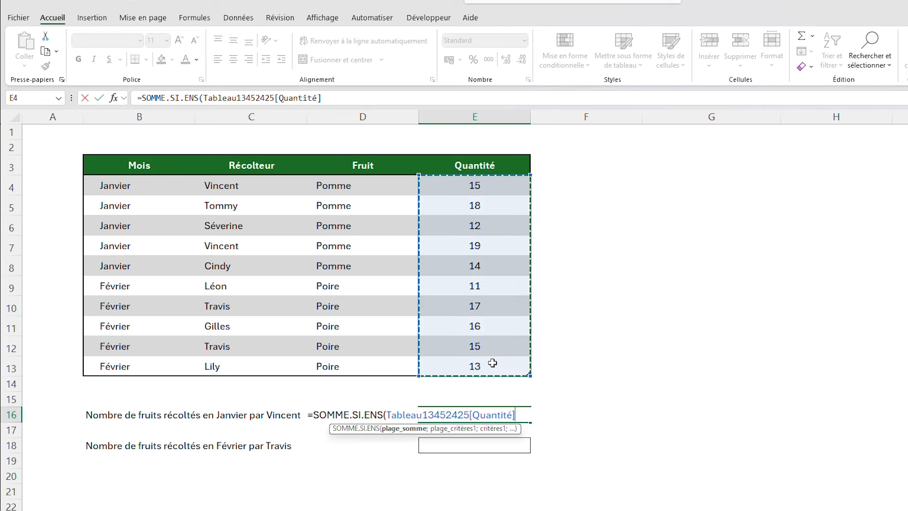
pyautogui.write(';')
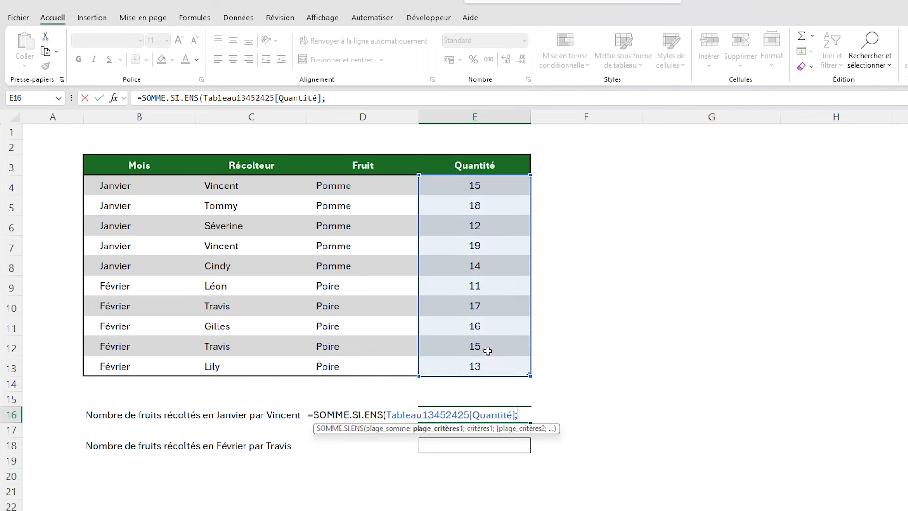
pyautogui.moveTo(153, 188); pyautogui.dragTo(135, 362)
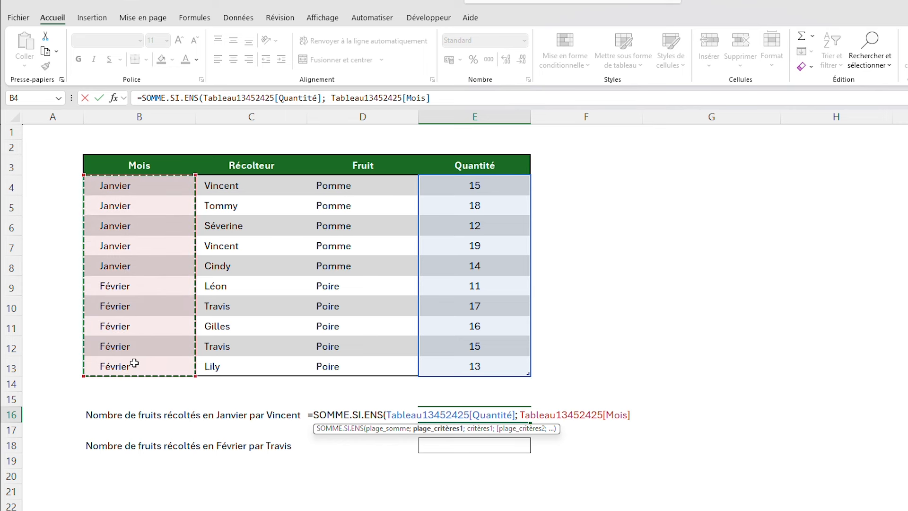
pyautogui.write('; "Janvier";')
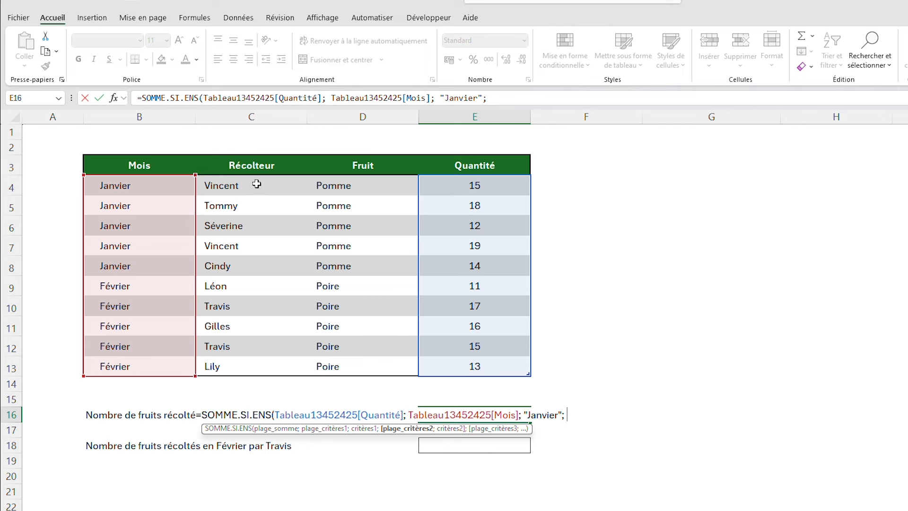
# Complete the E16 formula with Tableau13452425[Récolteur] as the second criteria range, matching the harvester named in row 16's label
pyautogui.moveTo(257, 184); pyautogui.dragTo(260, 367)
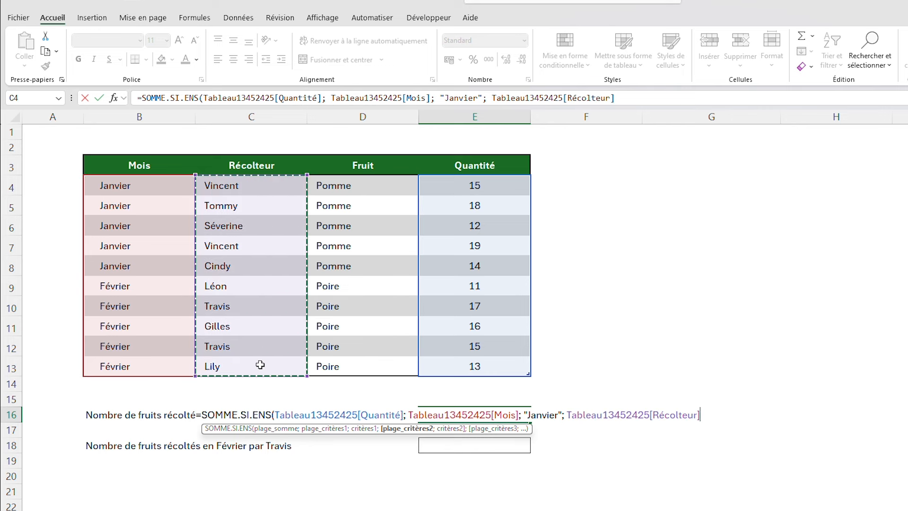
pyautogui.write('; "Vin')
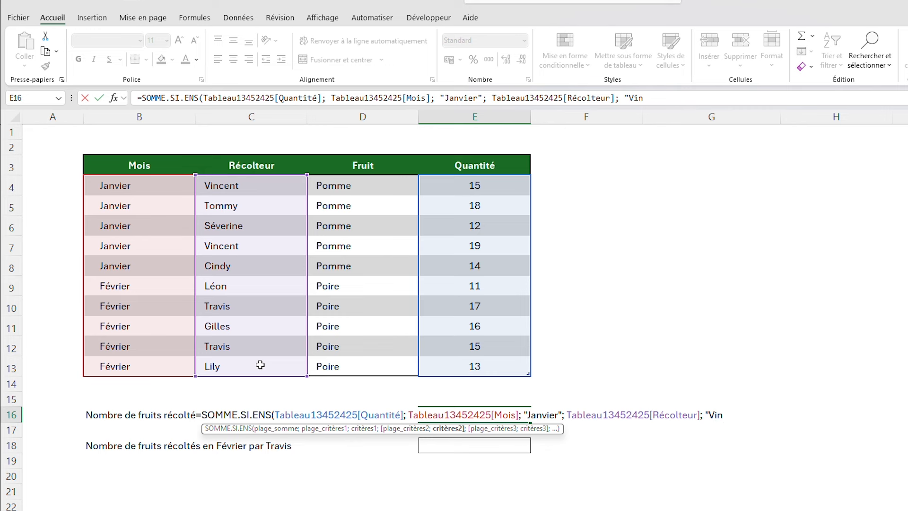
pyautogui.write('cent")')
pyautogui.press('Return')
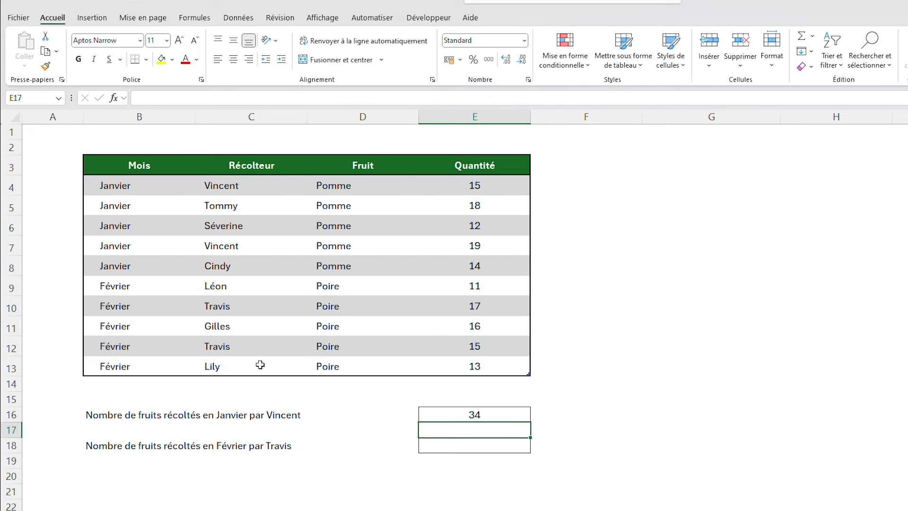
pyautogui.click(495, 413)
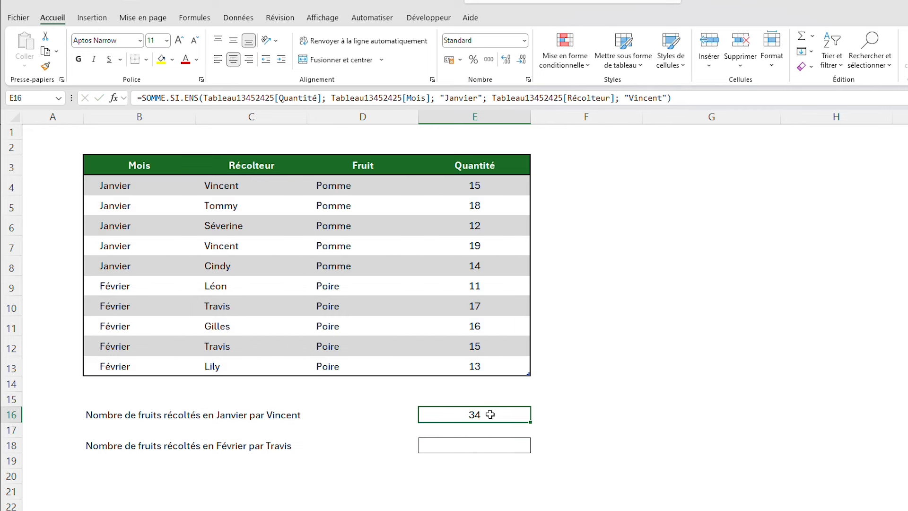
# In E18, start a SOMME.SI.ENS formula summing Tableau13452425[Quantité], with Tableau13452425[Mois] equal to "Février" as the first criterion
pyautogui.click(486, 446)
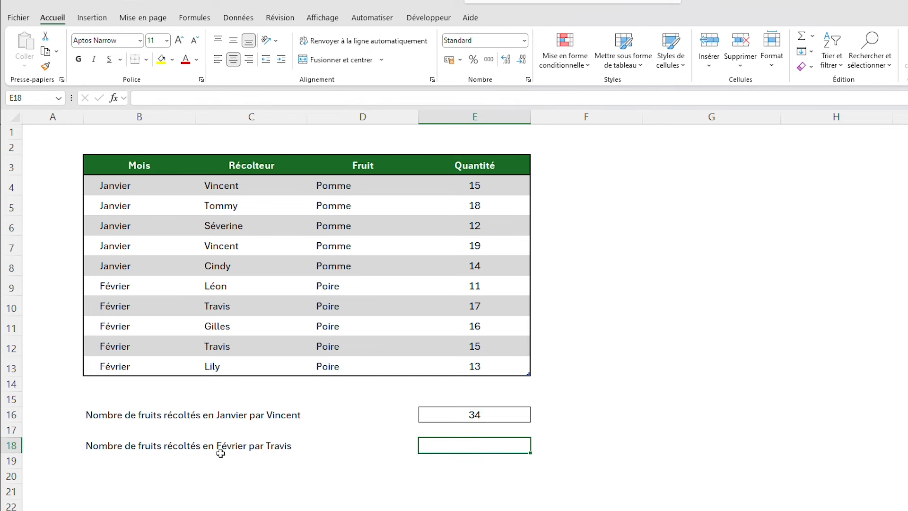
pyautogui.write('=SOMME.SI.ENS(')
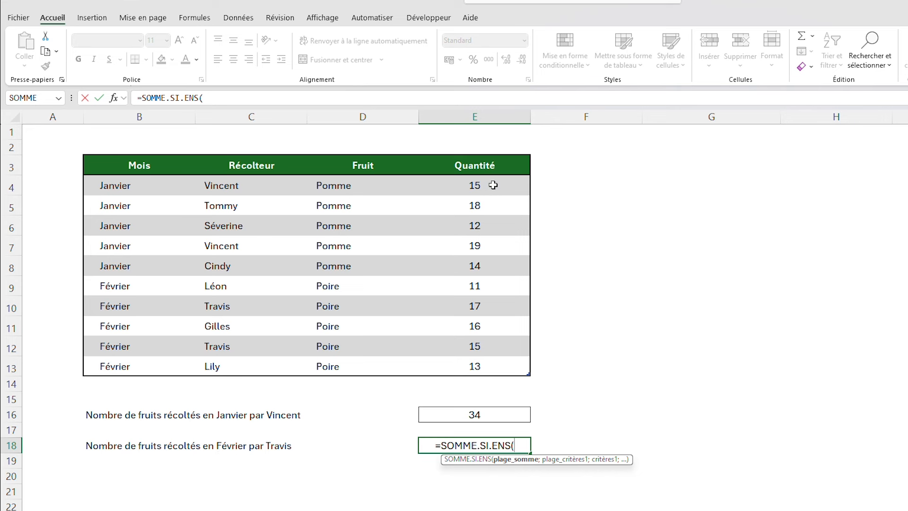
pyautogui.click(493, 186)
pyautogui.moveTo(493, 185); pyautogui.dragTo(523, 365)
pyautogui.write(';')
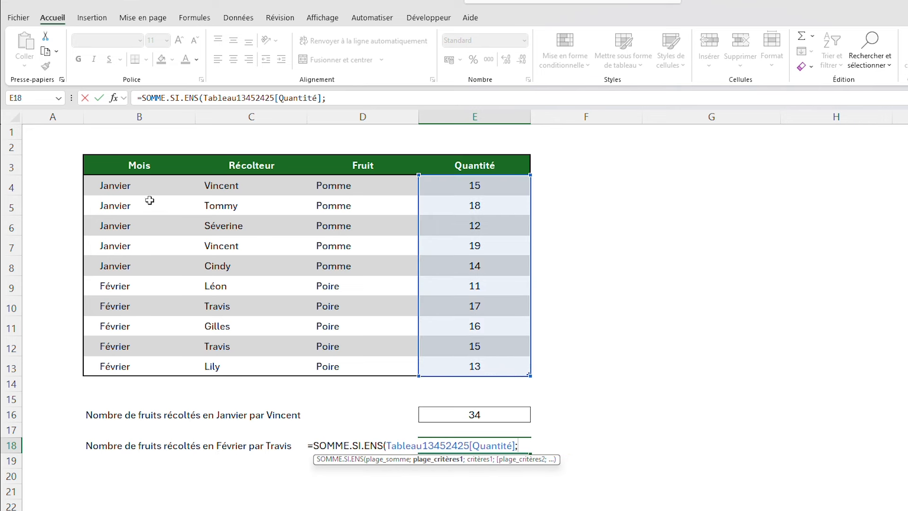
pyautogui.moveTo(144, 187); pyautogui.dragTo(142, 364)
pyautogui.write(';')
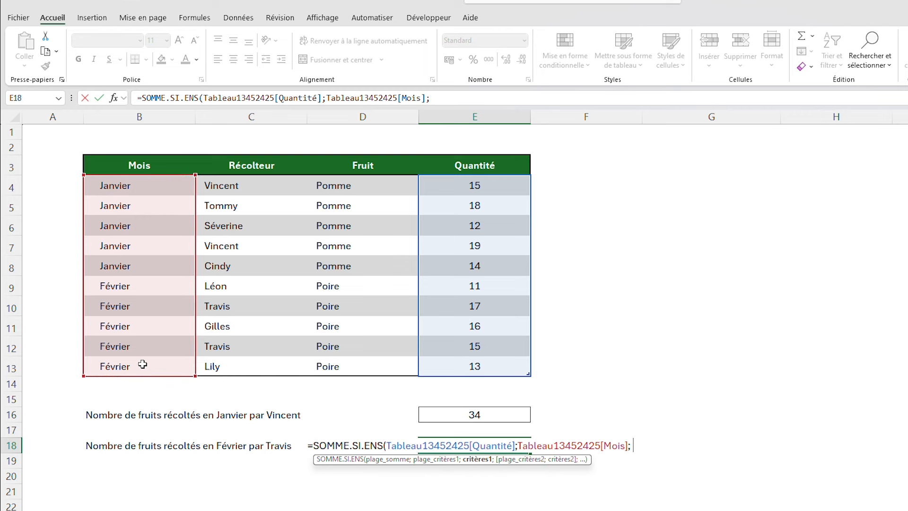
pyautogui.write(' "Février";')
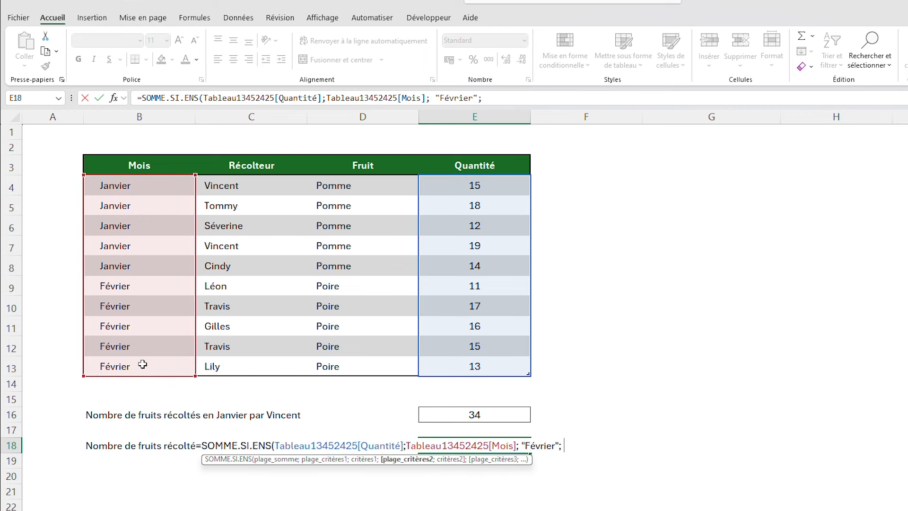
# Complete the E18 formula with Tableau13452425[Récolteur] as the second criteria range, matching the harvester named in row 18's label
pyautogui.moveTo(241, 187); pyautogui.dragTo(236, 363)
pyautogui.write(';')
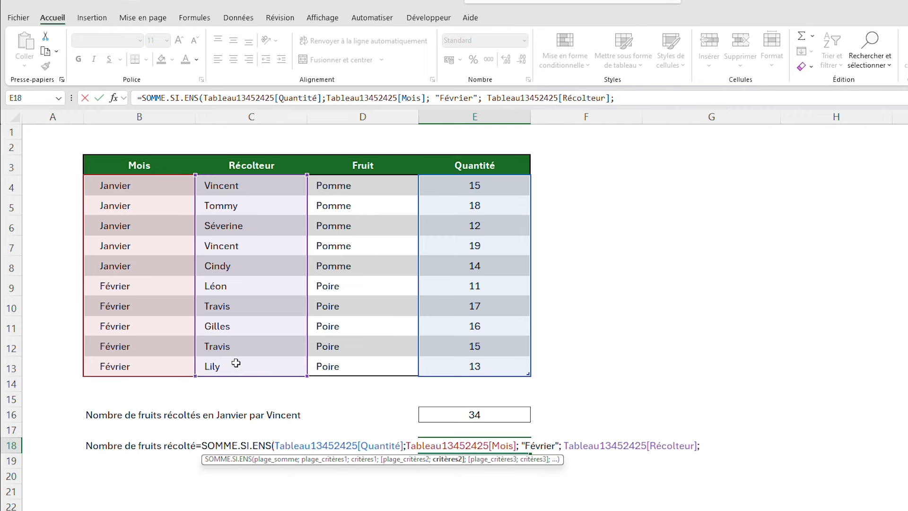
pyautogui.write(' "Travis")')
pyautogui.press('Return')
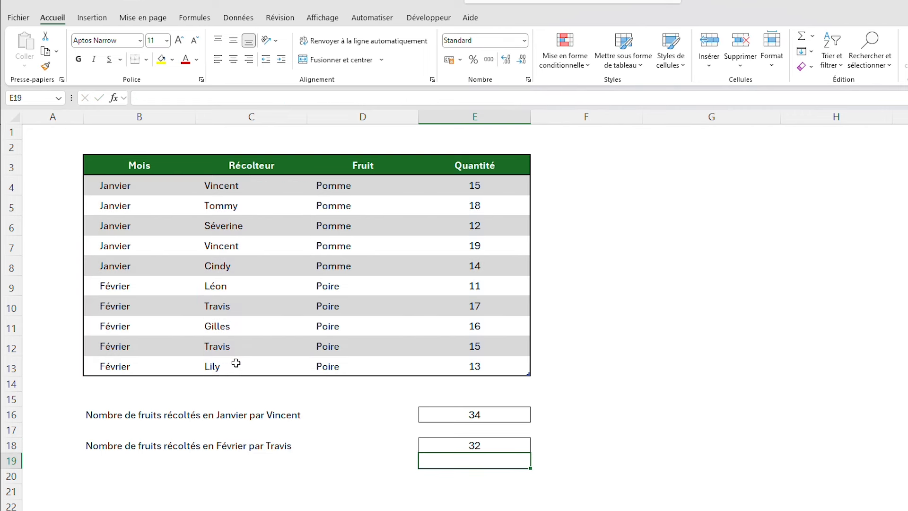
pyautogui.click(497, 444)
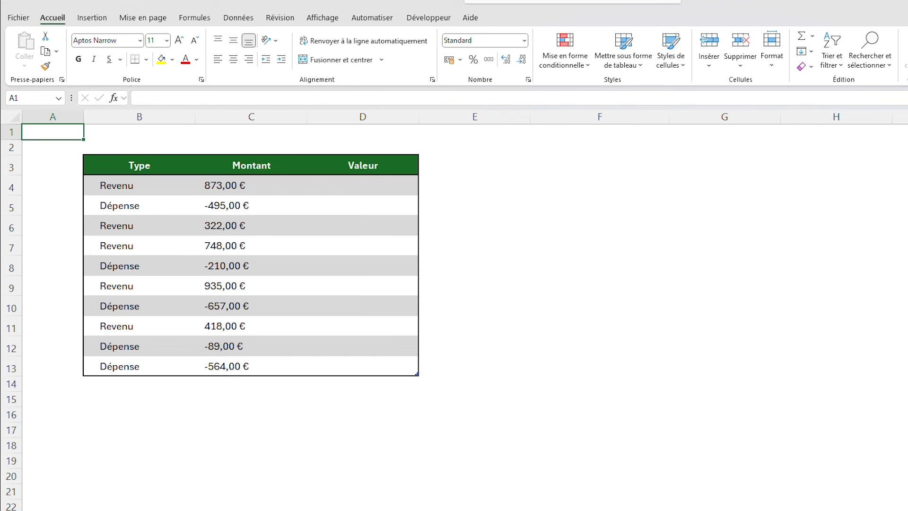
# In the revenue and expense exercise, examine the Type entries and the signs of the Montant amounts
pyautogui.click(150, 184)
pyautogui.click(148, 204)
pyautogui.click(148, 222)
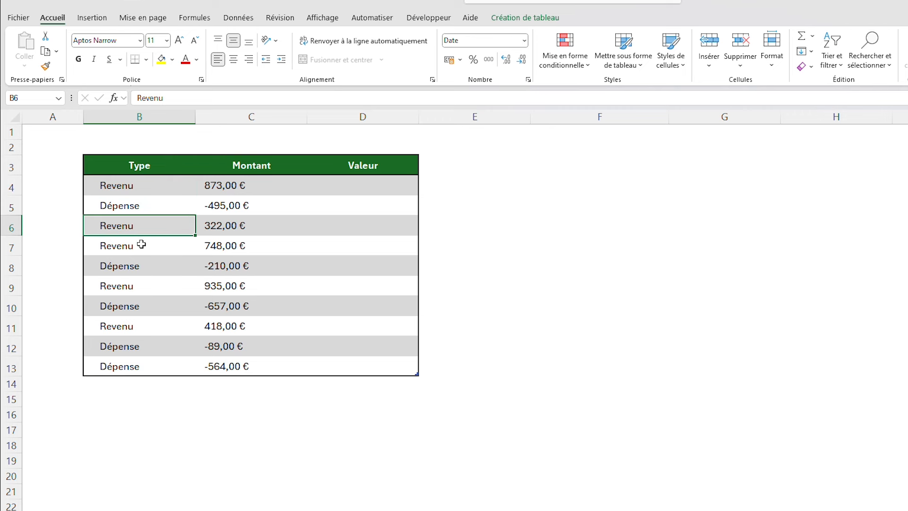
pyautogui.click(140, 245)
pyautogui.click(259, 187)
pyautogui.click(258, 204)
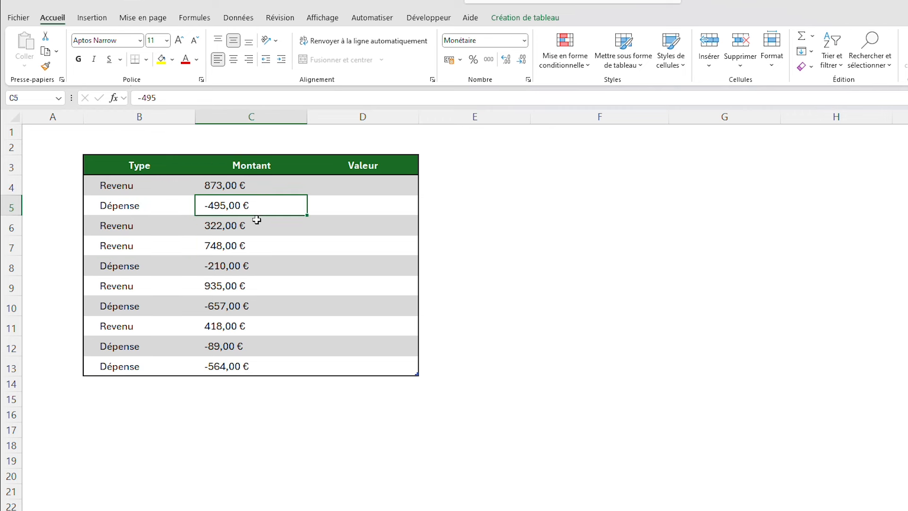
pyautogui.click(258, 225)
pyautogui.click(257, 245)
pyautogui.click(258, 271)
pyautogui.click(258, 286)
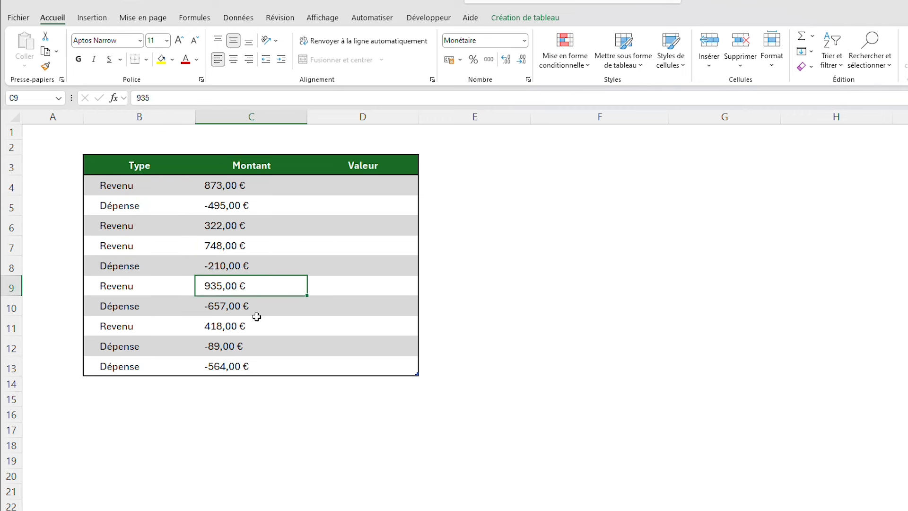
pyautogui.click(257, 306)
pyautogui.click(258, 326)
pyautogui.click(256, 346)
pyautogui.click(250, 362)
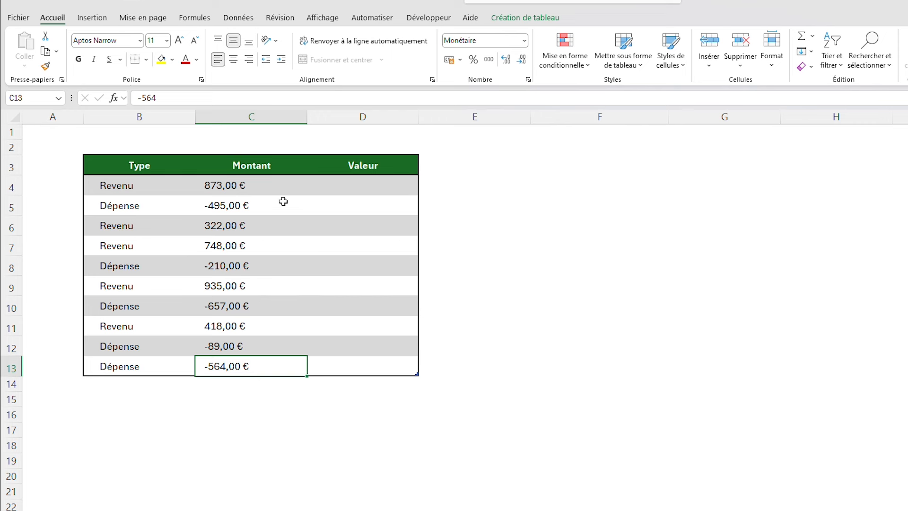
pyautogui.moveTo(263, 200); pyautogui.dragTo(241, 334)
pyautogui.click(353, 185)
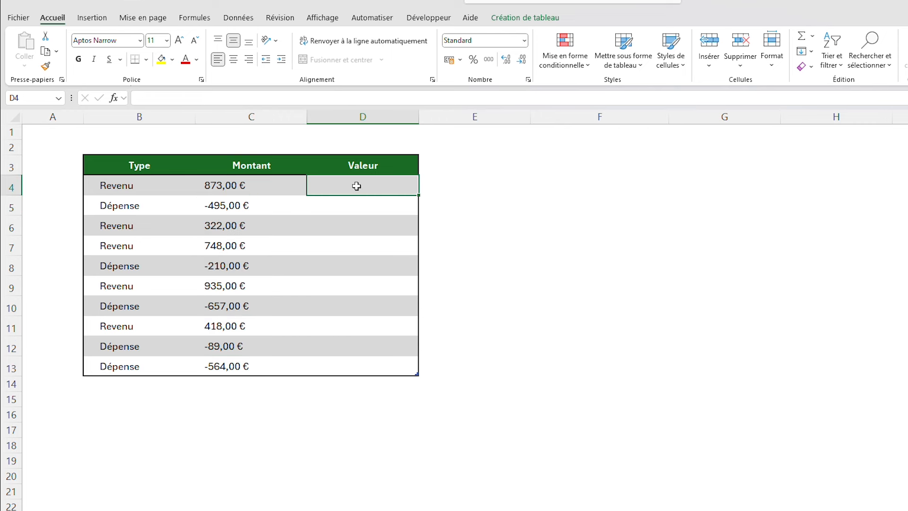
pyautogui.write('=ABS(')
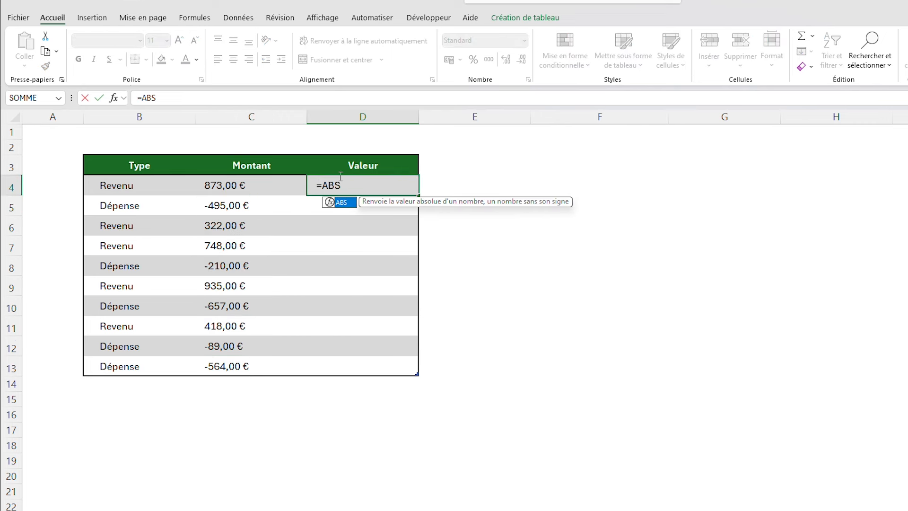
pyautogui.click(258, 183)
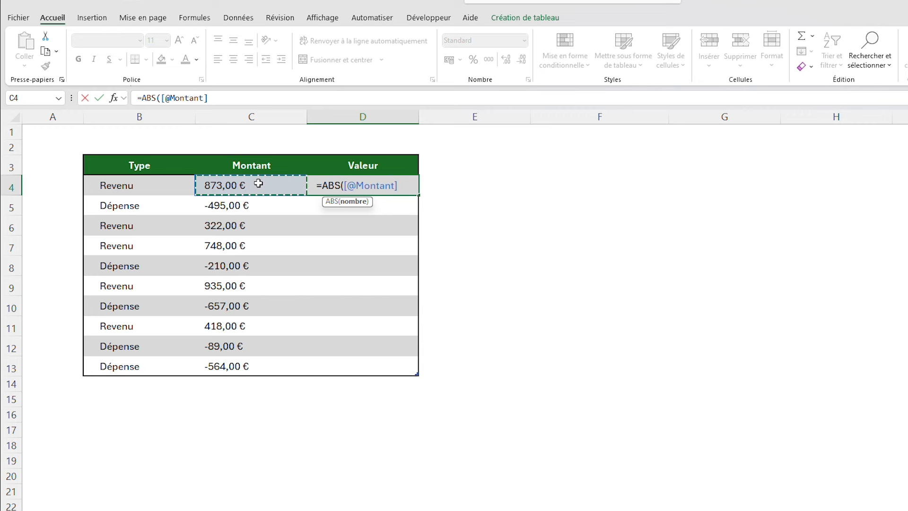
pyautogui.write(')')
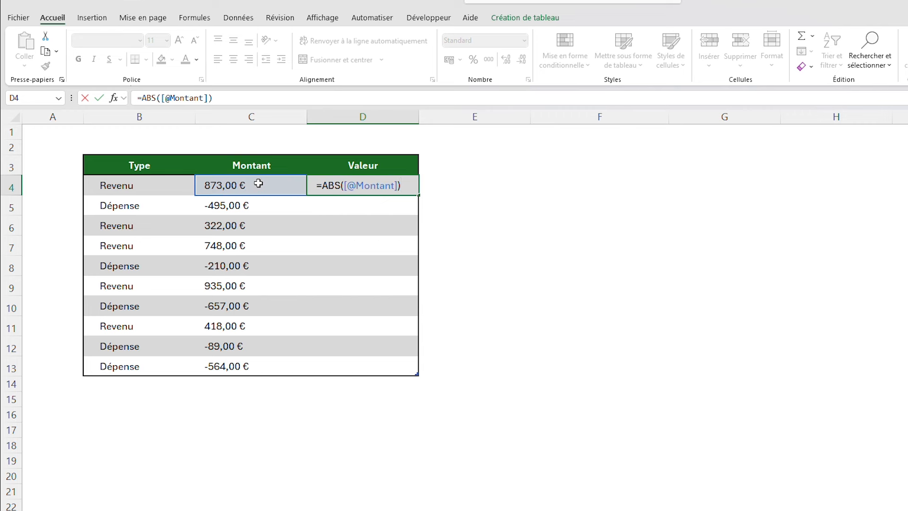
pyautogui.press('Return')
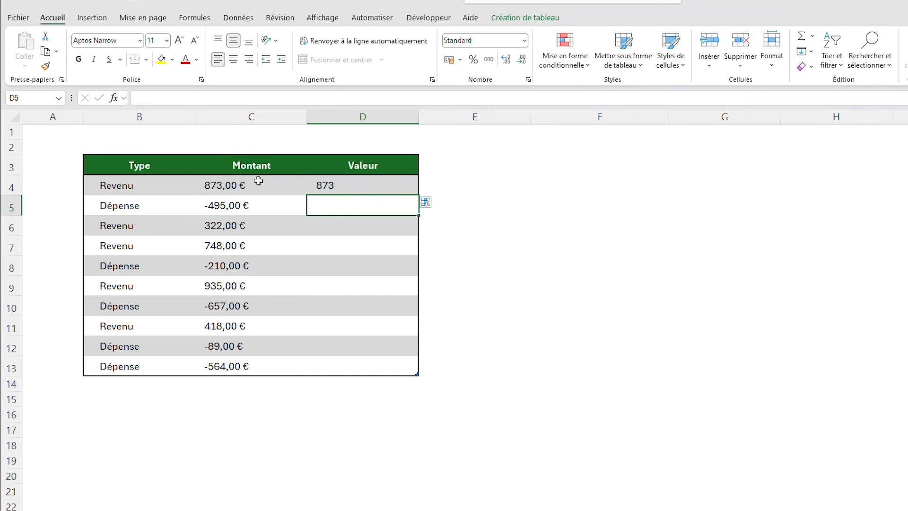
pyautogui.click(374, 189)
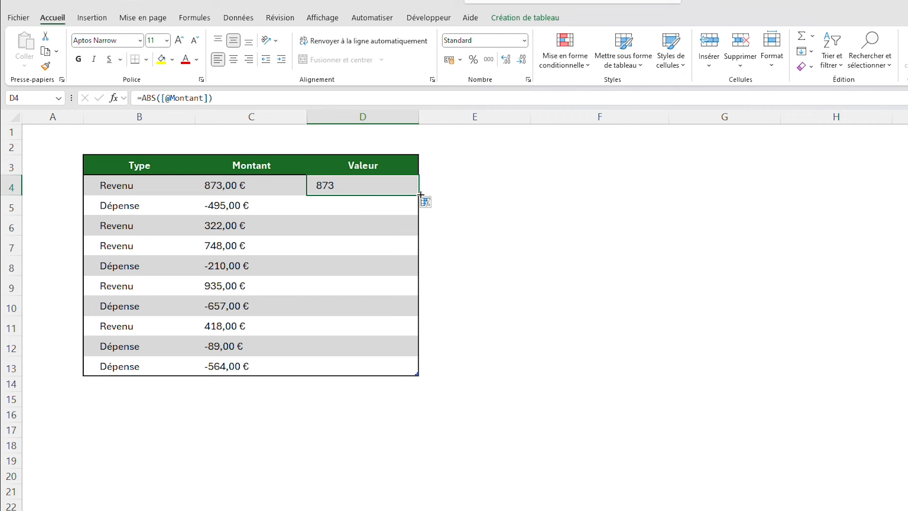
pyautogui.moveTo(420, 194); pyautogui.dragTo(379, 370)
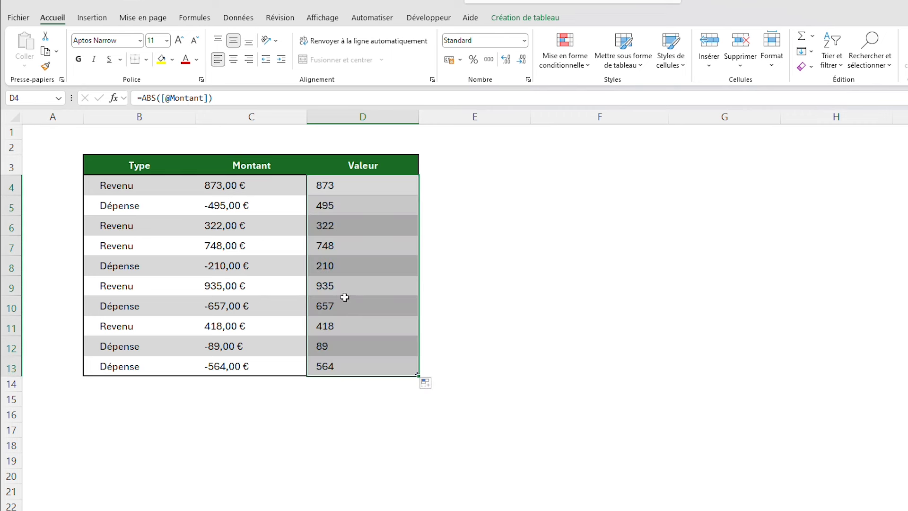
# Compare the Valeur results with the Montant amounts in rows 5 and 6
pyautogui.click(354, 208)
pyautogui.click(269, 199)
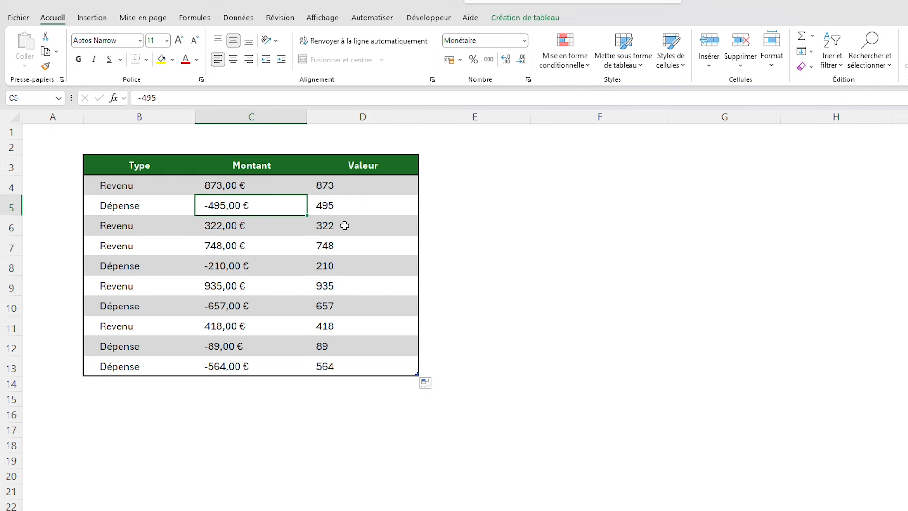
pyautogui.click(294, 227)
pyautogui.click(274, 205)
pyautogui.click(326, 237)
pyautogui.click(264, 220)
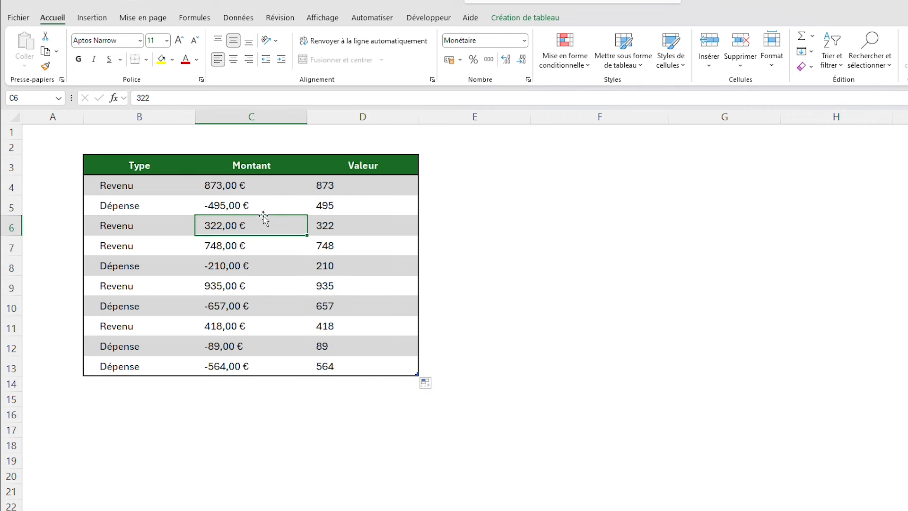
# Test the ABS formula on row 5 by setting Montant in C5 to 520, then to -850
pyautogui.click(276, 201)
pyautogui.write('520')
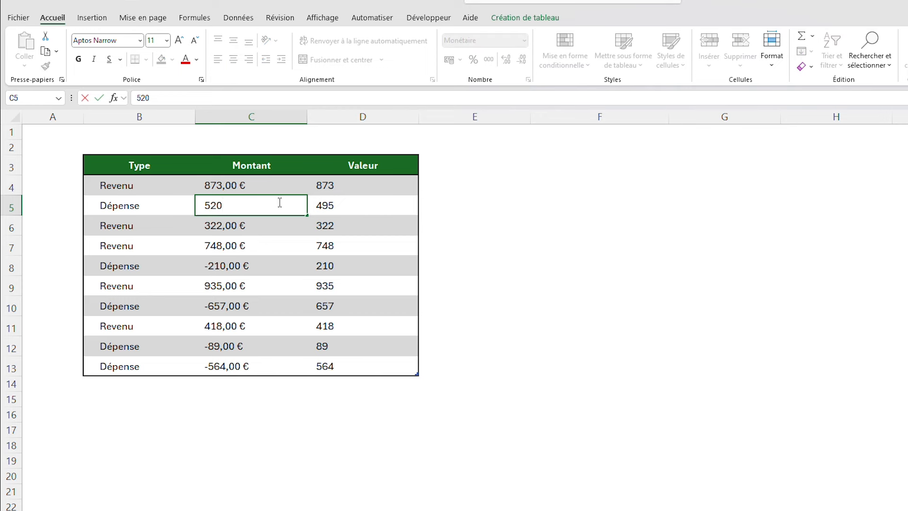
pyautogui.press('Return')
pyautogui.click(279, 202)
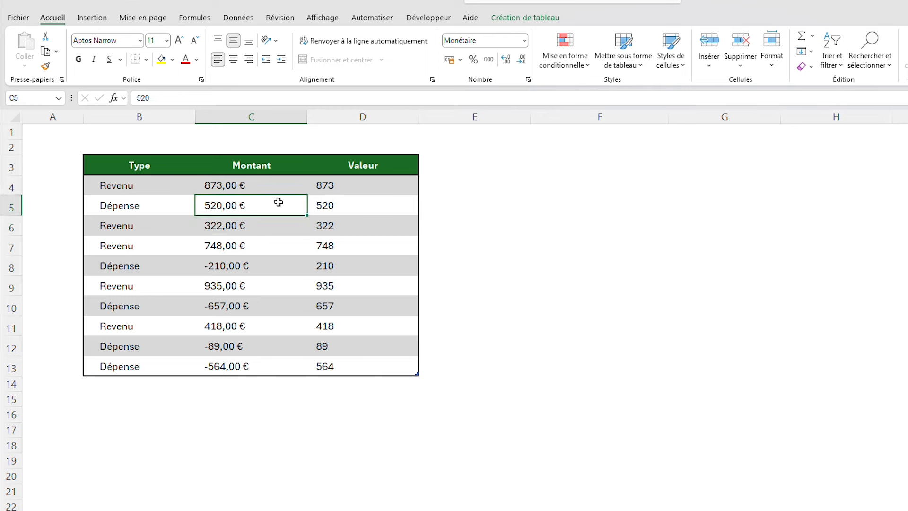
pyautogui.write('-850')
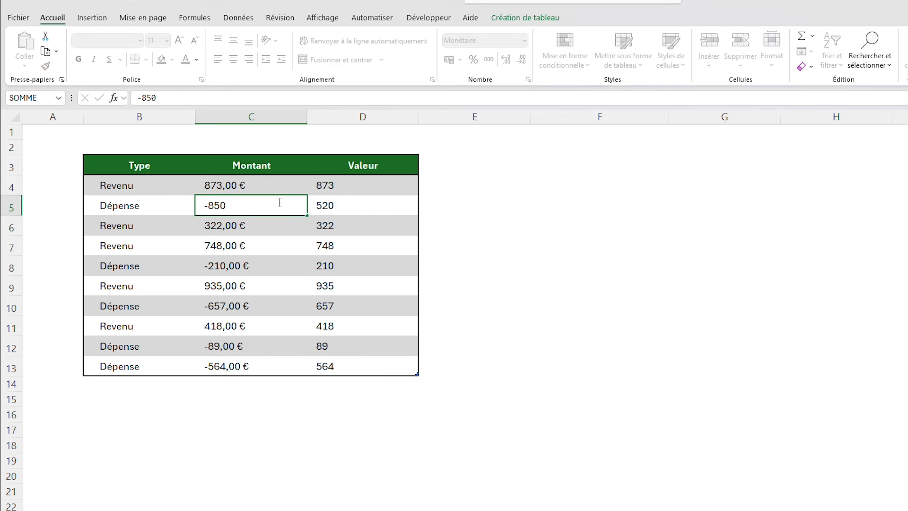
pyautogui.press('Return')
pyautogui.click(372, 208)
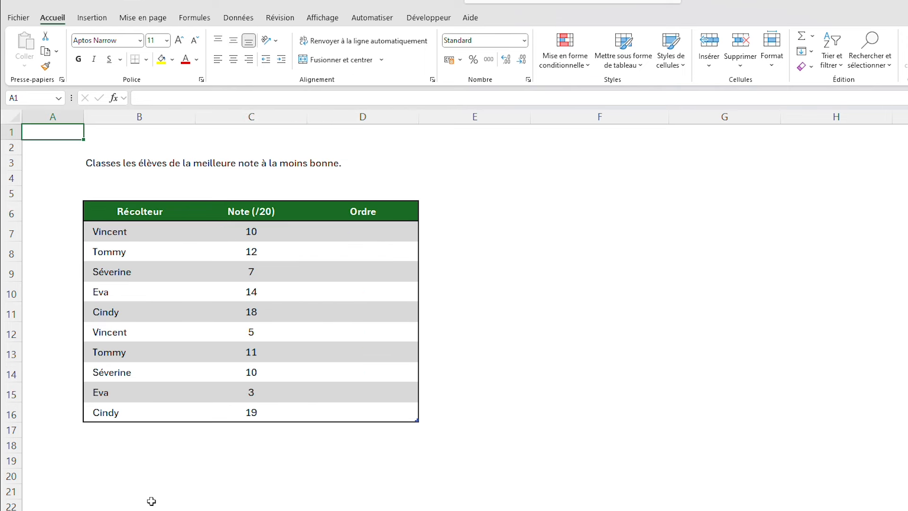
# In the student ranking exercise, rename the Récolteur header in B6 to Elèves
pyautogui.click(164, 202)
pyautogui.click(165, 209)
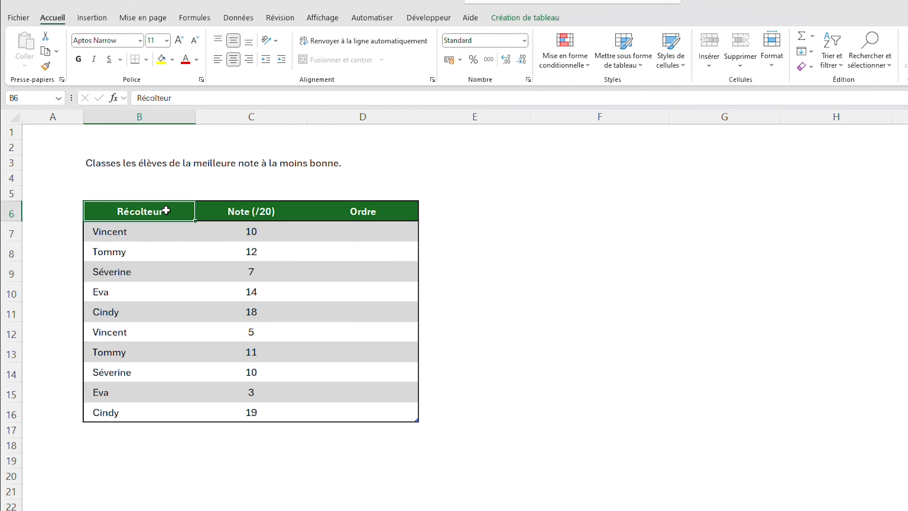
pyautogui.write('Elève')
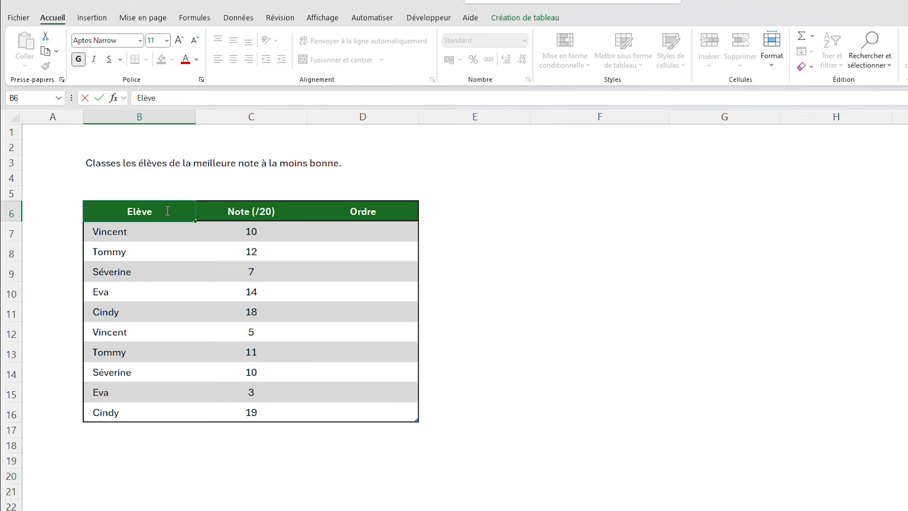
pyautogui.write('s')
pyautogui.click(174, 228)
# Examine the students, their Note (/20) values and the empty Ordre column
pyautogui.moveTo(166, 229); pyautogui.dragTo(146, 405)
pyautogui.moveTo(270, 232); pyautogui.dragTo(283, 416)
pyautogui.click(263, 306)
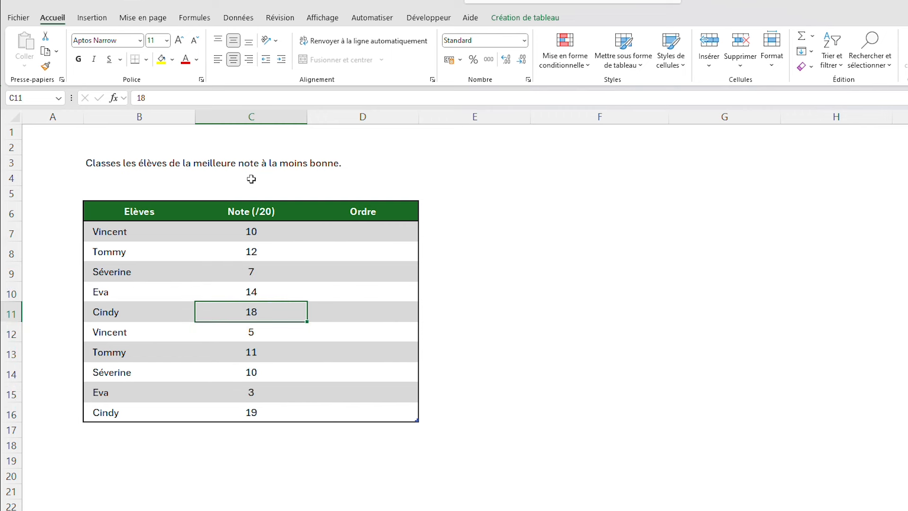
pyautogui.click(355, 233)
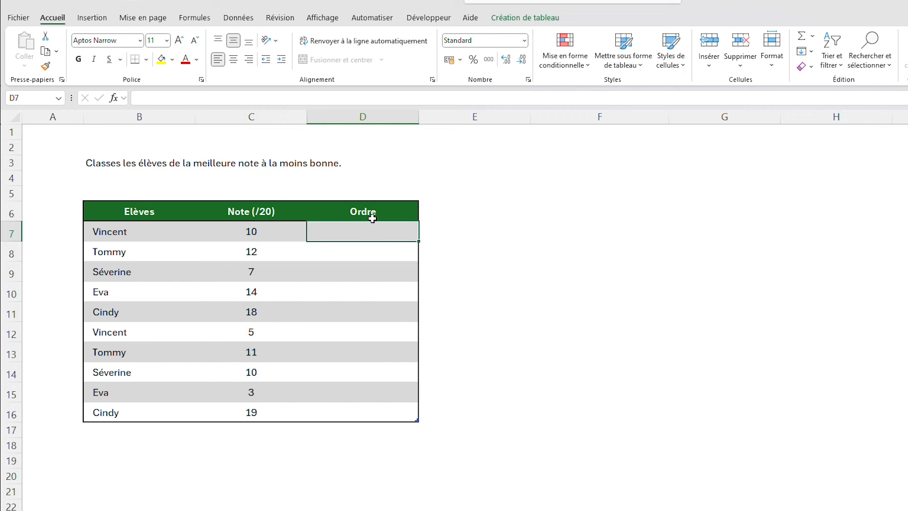
pyautogui.click(365, 208)
pyautogui.click(372, 236)
pyautogui.click(368, 391)
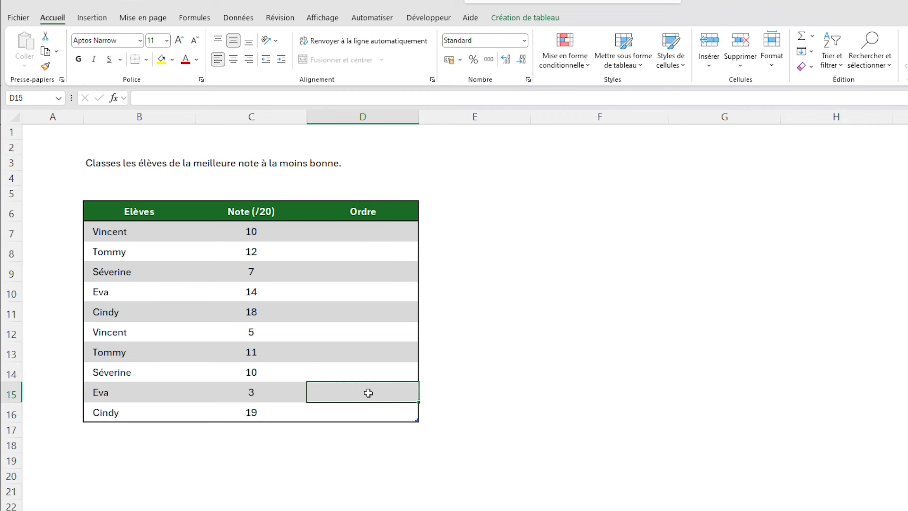
pyautogui.write('10')
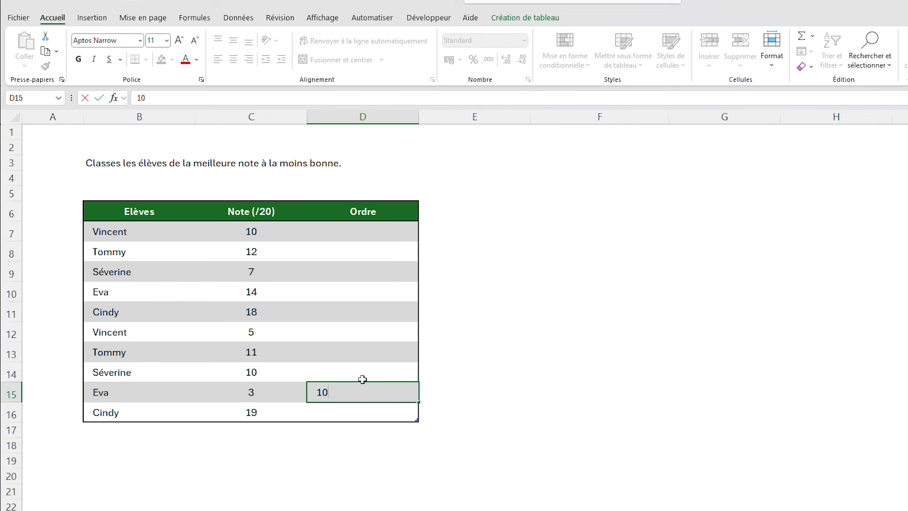
pyautogui.click(337, 332)
pyautogui.write('9')
pyautogui.click(347, 389)
pyautogui.press('Delete')
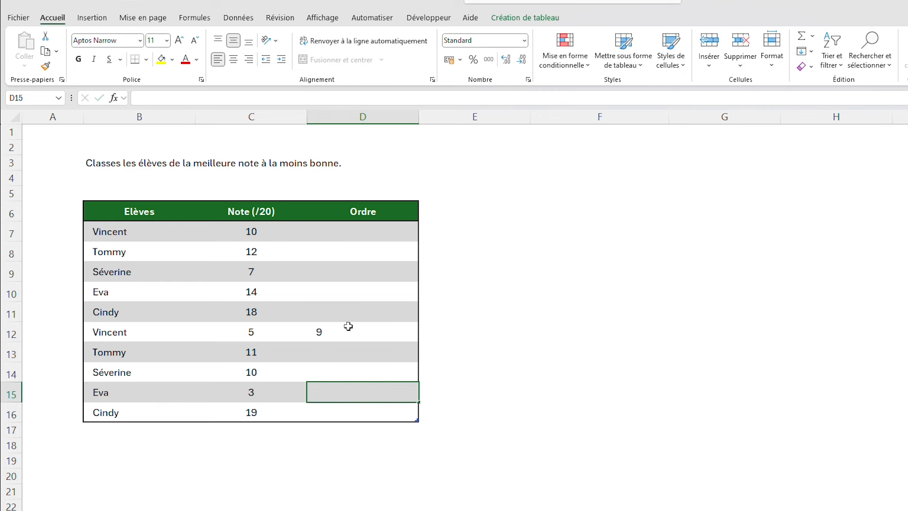
pyautogui.click(348, 326)
pyautogui.press('BackSpace')
# Enter =RANG([@[Note (/20)]];[Note (/20)];0) in D7 of the Ordre column to rank the notes in descending order
pyautogui.click(361, 233)
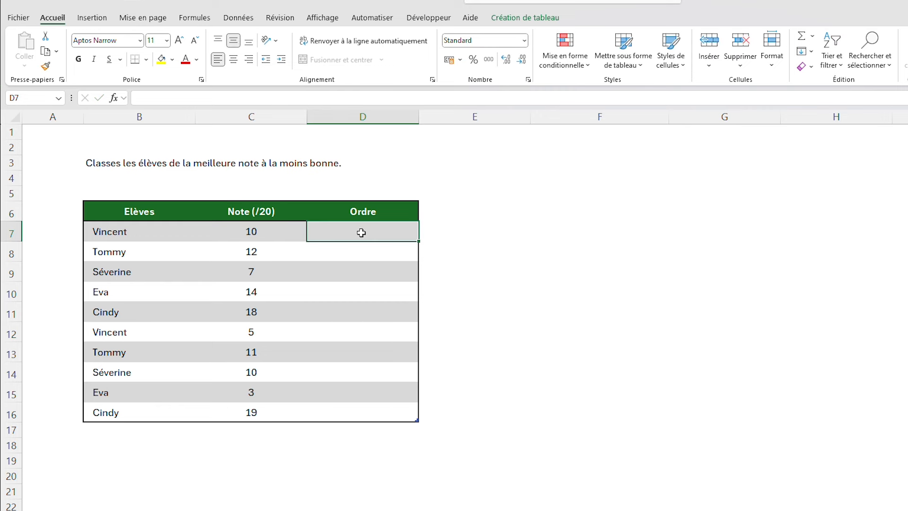
pyautogui.write('=')
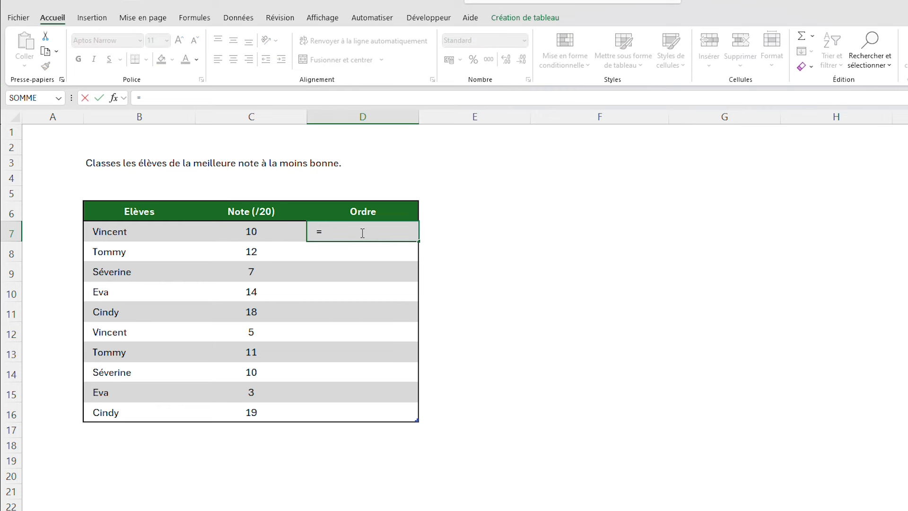
pyautogui.write('RANG')
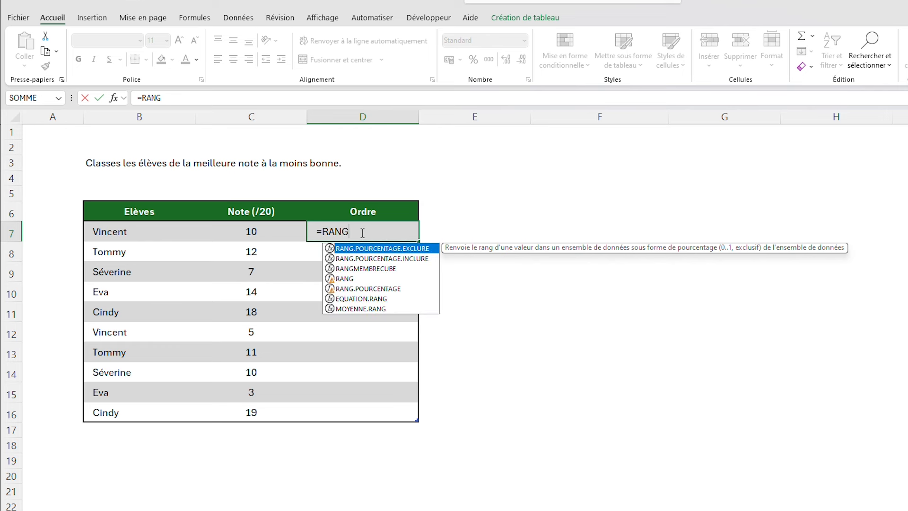
pyautogui.write('(')
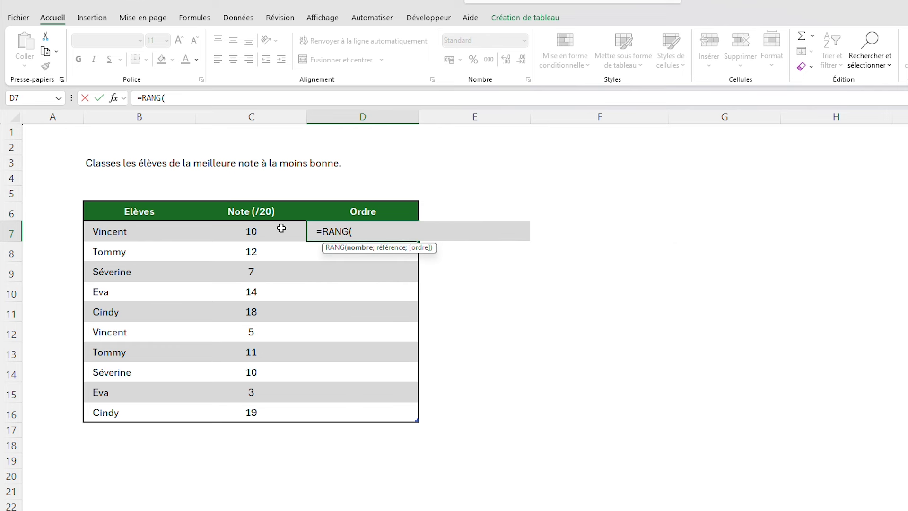
pyautogui.click(277, 232)
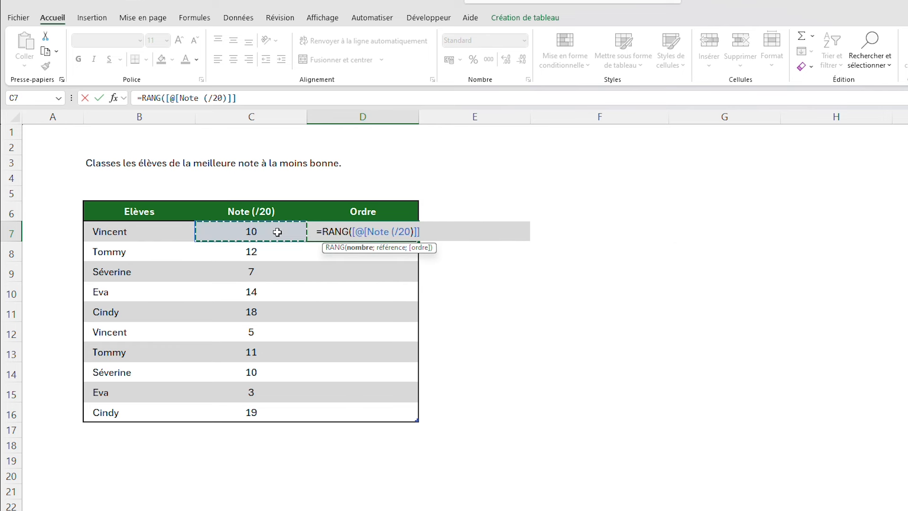
pyautogui.write(';')
pyautogui.moveTo(277, 233); pyautogui.dragTo(274, 405)
pyautogui.write(';')
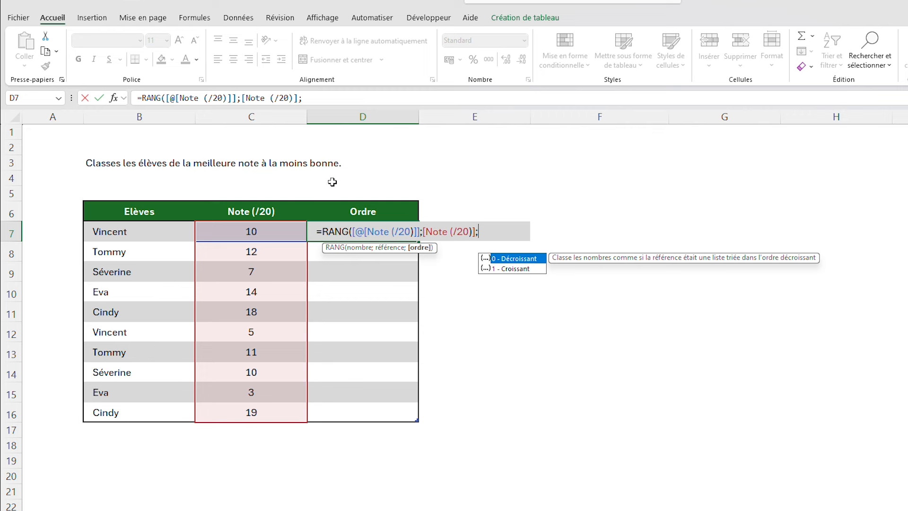
pyautogui.write('0)')
pyautogui.press('Return')
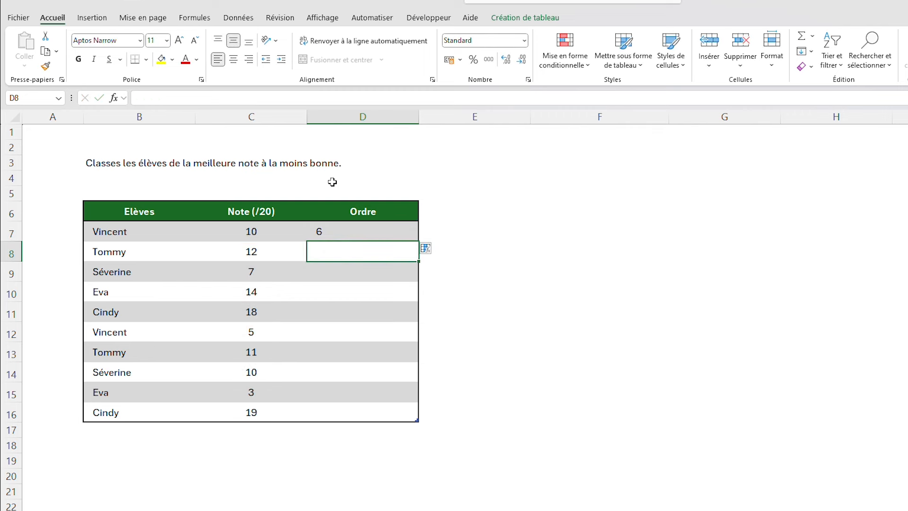
# Fill the RANG formula from D7 down to D16
pyautogui.click(402, 233)
pyautogui.moveTo(418, 241); pyautogui.dragTo(418, 422)
pyautogui.click(524, 334)
pyautogui.click(544, 239)
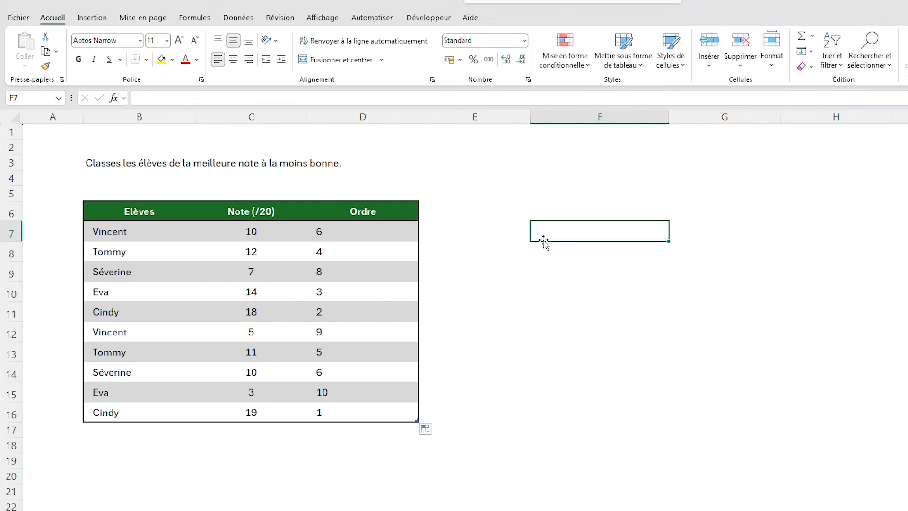
# Compare the Ordre ranks with the notes in rows 16 and 11
pyautogui.click(375, 410)
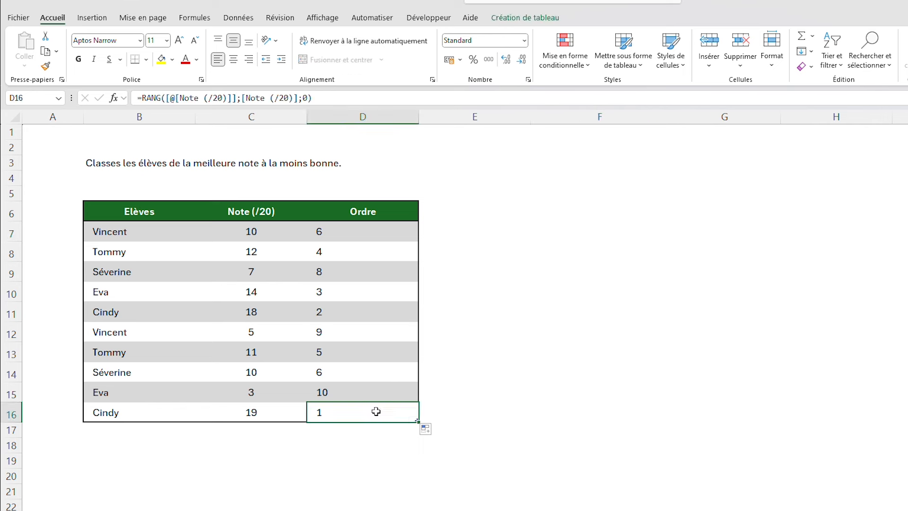
pyautogui.click(277, 412)
pyautogui.click(331, 412)
pyautogui.click(345, 316)
pyautogui.click(275, 312)
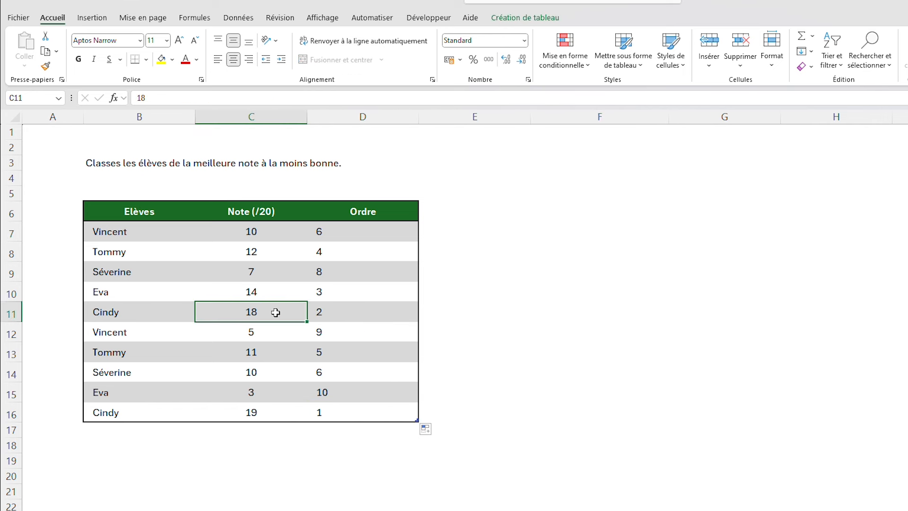
pyautogui.click(346, 272)
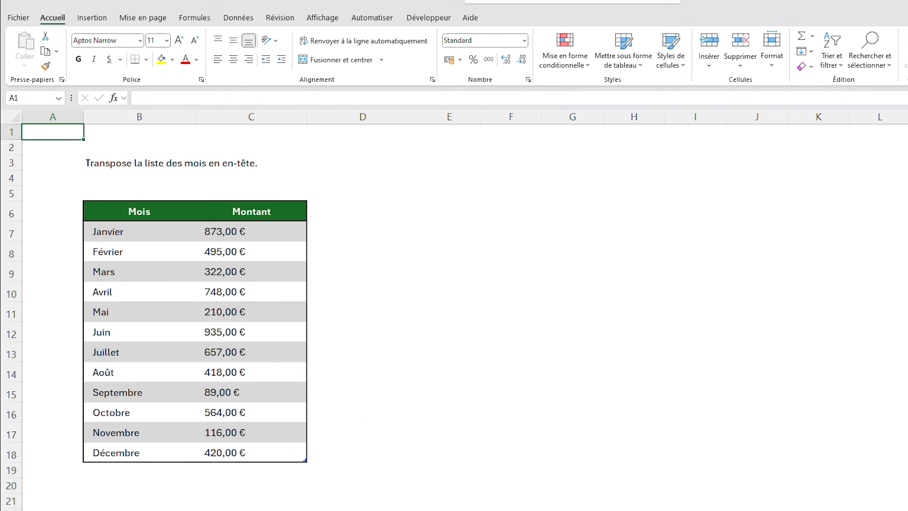
# In the transpose exercise, examine the Mois and Montant columns and the empty area beside the table
pyautogui.click(164, 209)
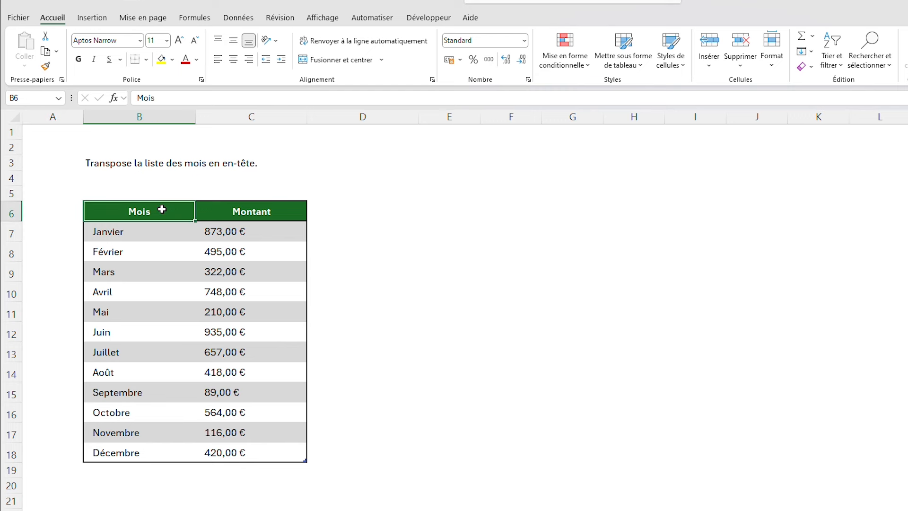
pyautogui.click(207, 209)
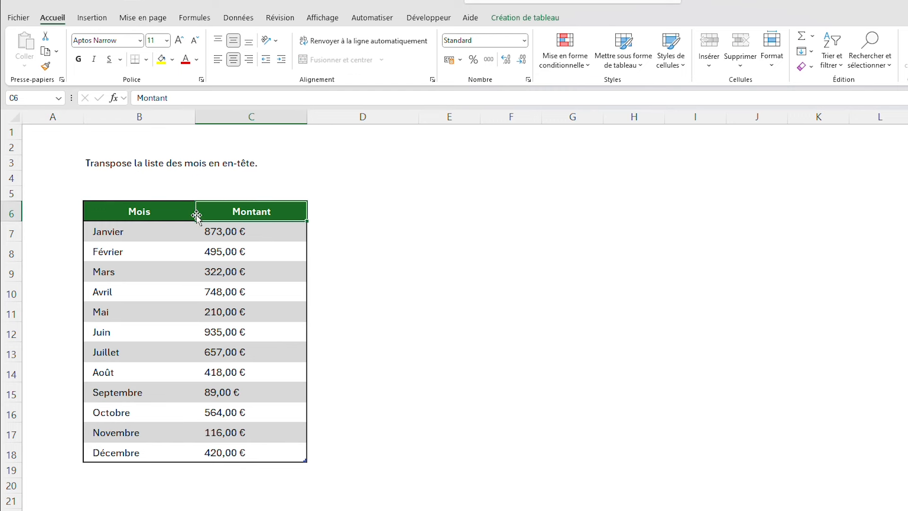
pyautogui.moveTo(141, 237); pyautogui.dragTo(137, 453)
pyautogui.click(273, 239)
pyautogui.moveTo(273, 239); pyautogui.dragTo(243, 452)
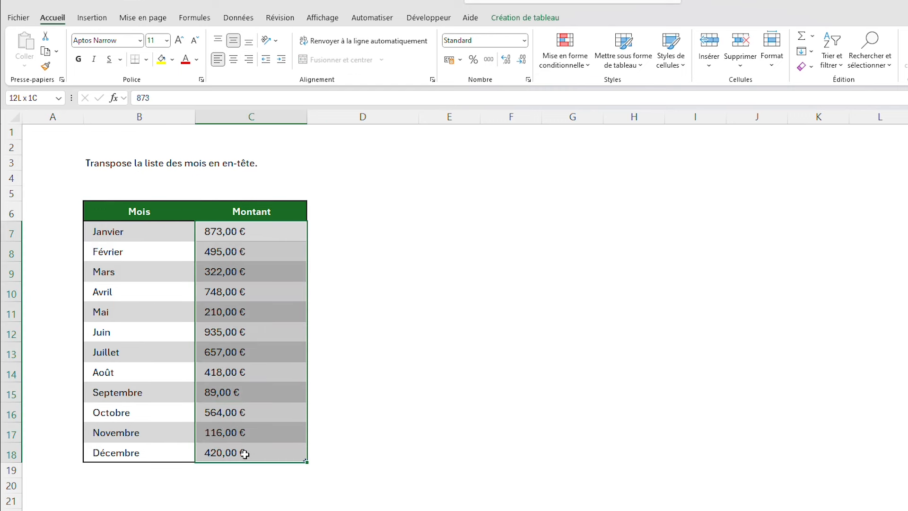
pyautogui.click(414, 284)
pyautogui.click(142, 231)
pyautogui.moveTo(142, 231); pyautogui.dragTo(135, 453)
pyautogui.moveTo(191, 209); pyautogui.dragTo(486, 207)
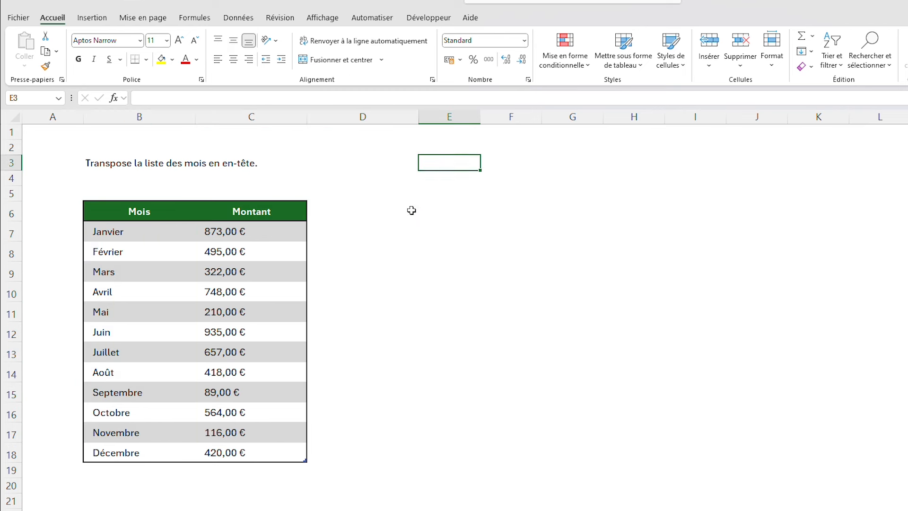
pyautogui.click(426, 206)
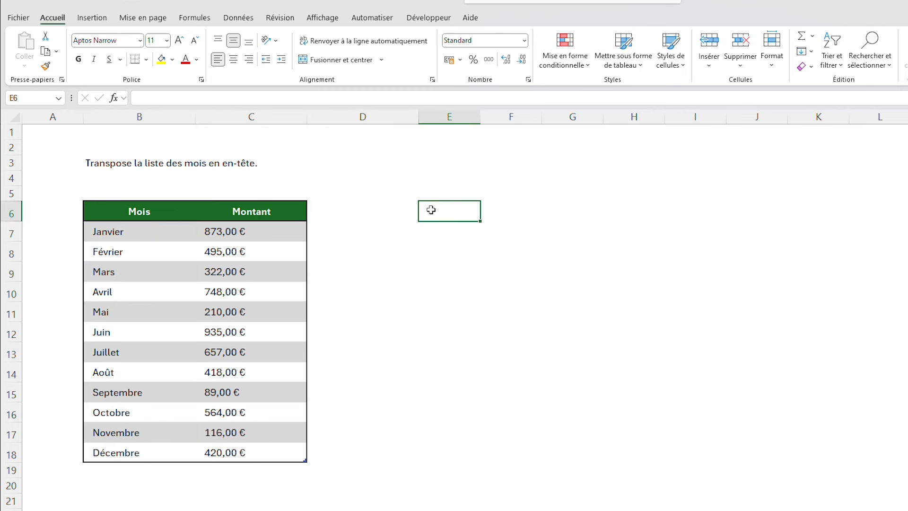
pyautogui.write('=TRAN')
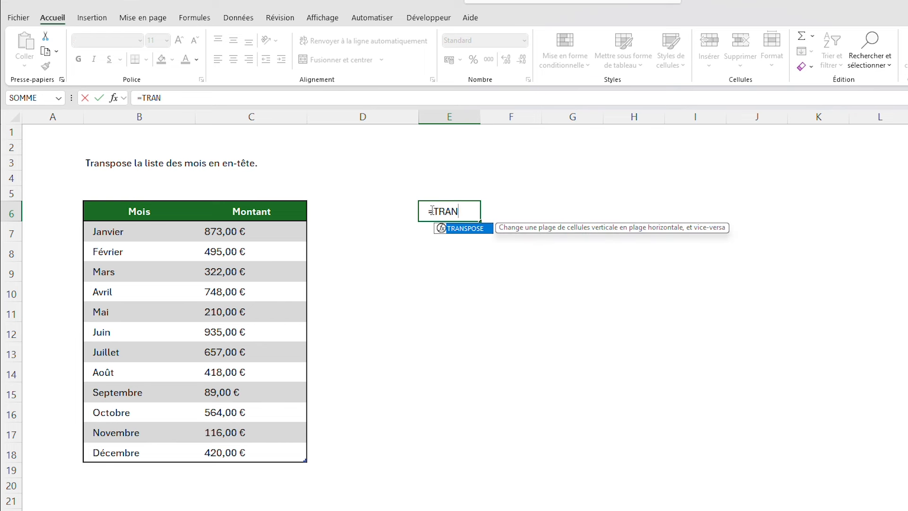
pyautogui.write('SPOSE(')
pyautogui.moveTo(138, 212); pyautogui.dragTo(249, 446)
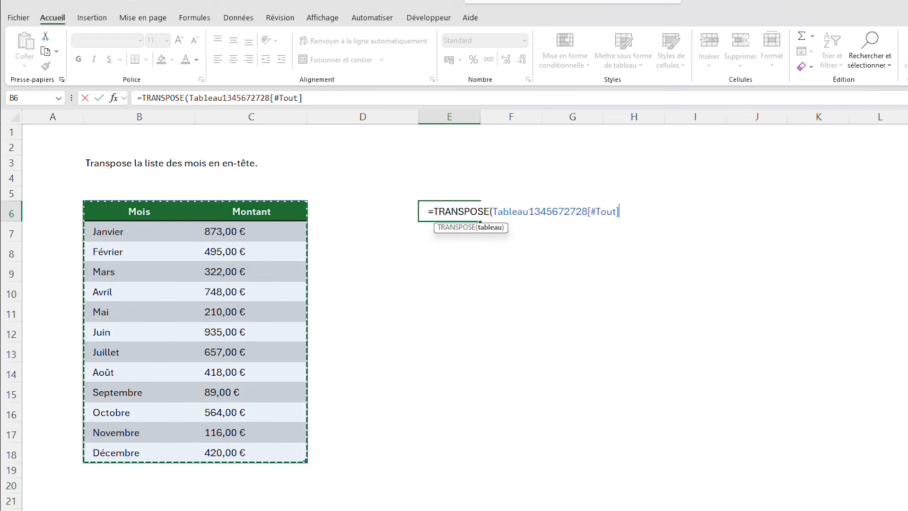
pyautogui.press('Return')
pyautogui.click(585, 338)
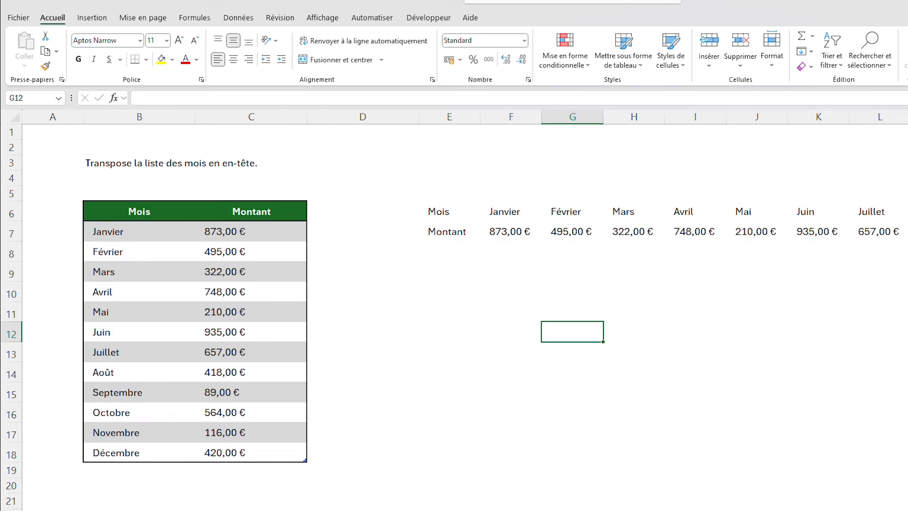
# Examine the transposed Mois and Montant rows across all the months
pyautogui.hscroll(3, 402, 338)
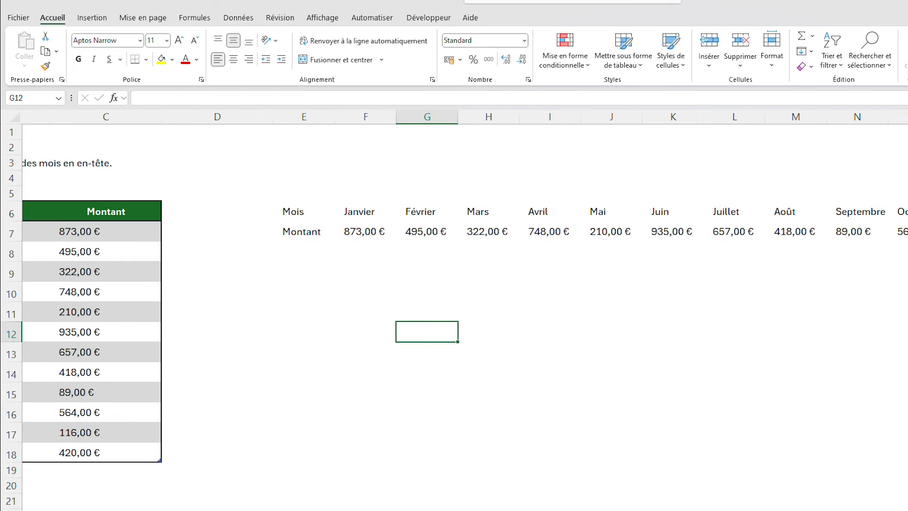
pyautogui.click(296, 216)
pyautogui.moveTo(335, 212); pyautogui.dragTo(894, 210)
pyautogui.click(302, 231)
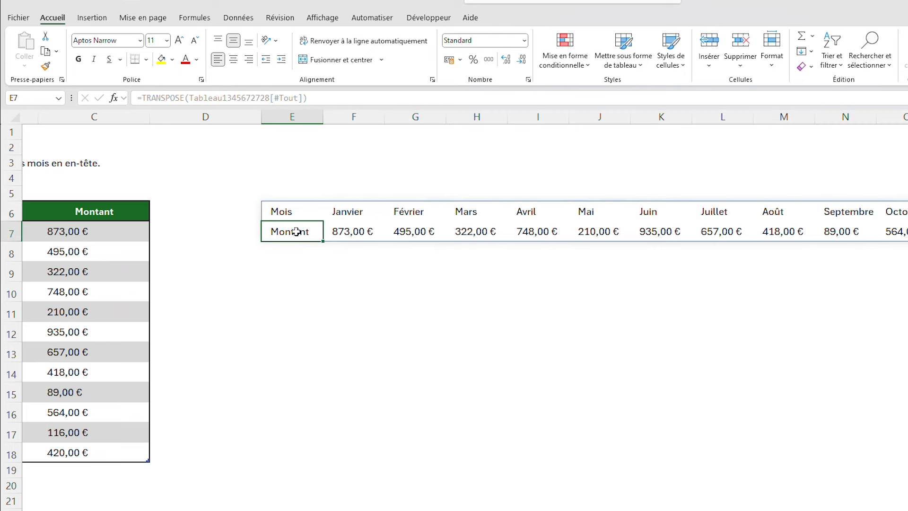
pyautogui.moveTo(336, 231); pyautogui.dragTo(889, 231)
pyautogui.click(742, 350)
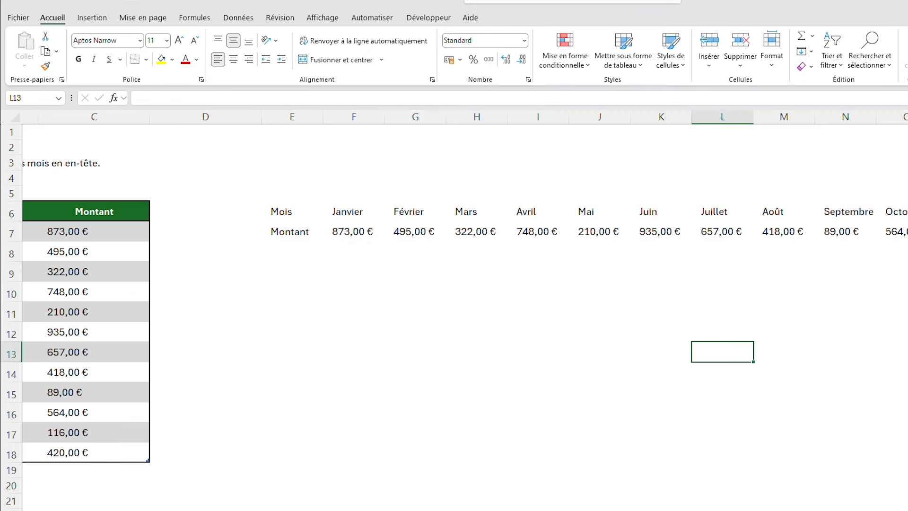
pyautogui.hscroll(-3, 407, 314)
pyautogui.click(407, 315)
pyautogui.click(451, 313)
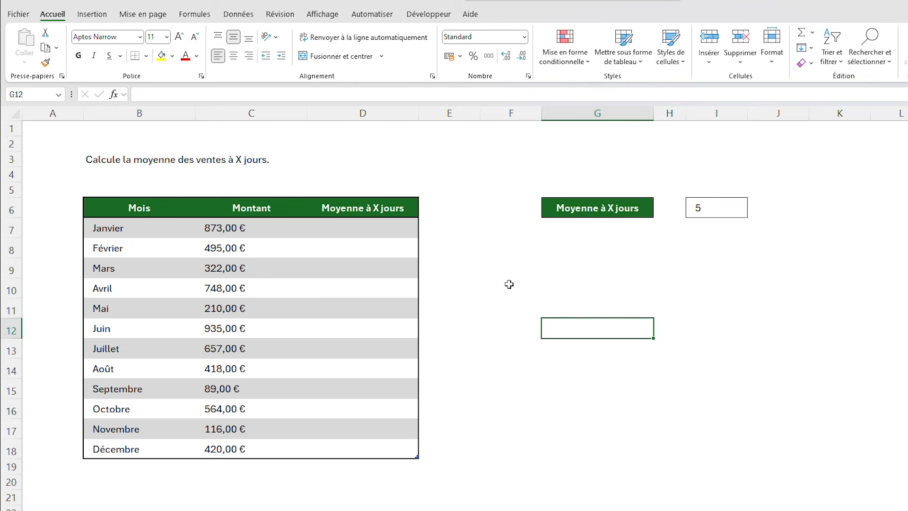
pyautogui.click(374, 228)
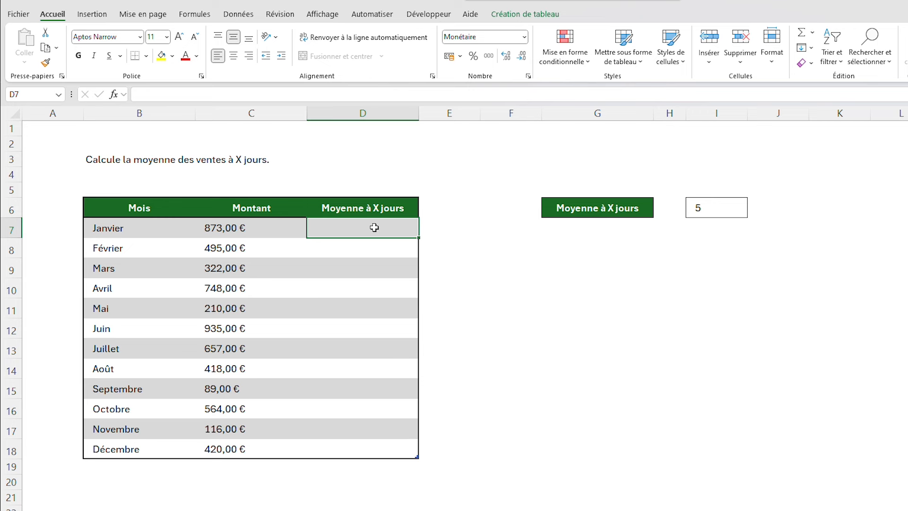
pyautogui.click(203, 229)
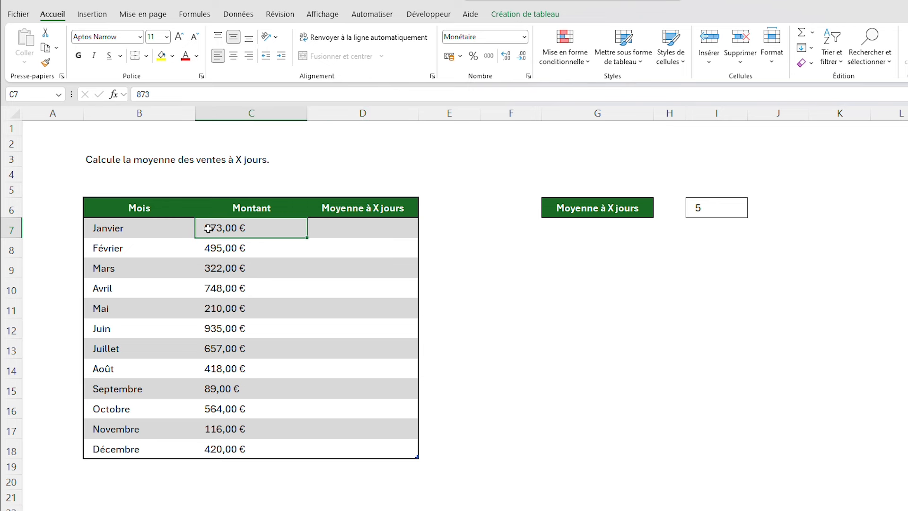
pyautogui.click(324, 228)
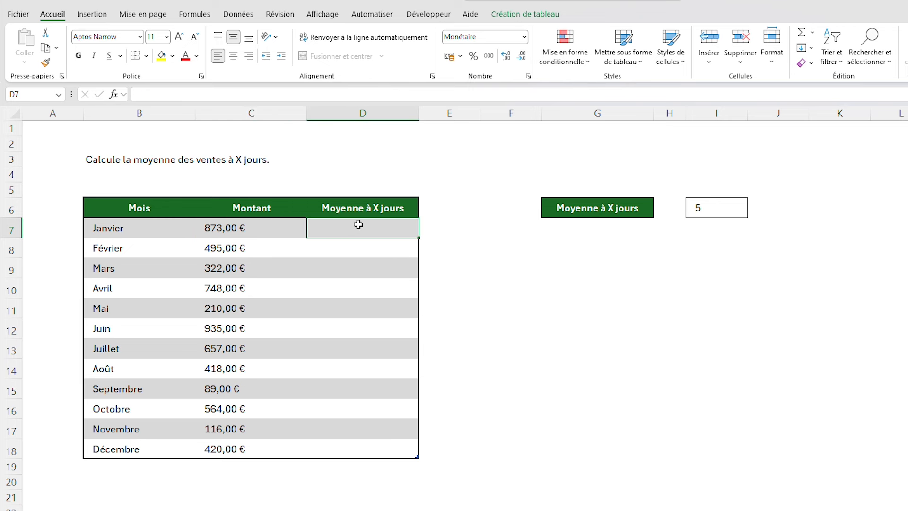
pyautogui.click(275, 228)
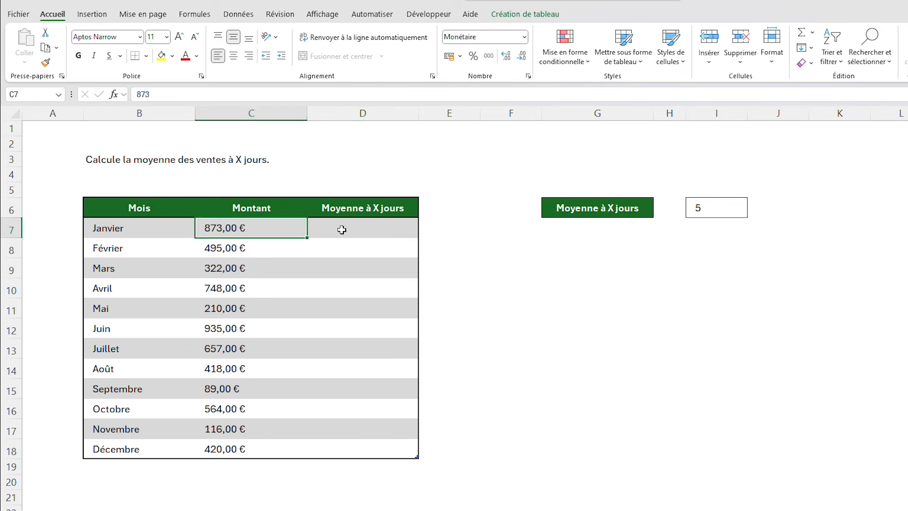
pyautogui.click(342, 228)
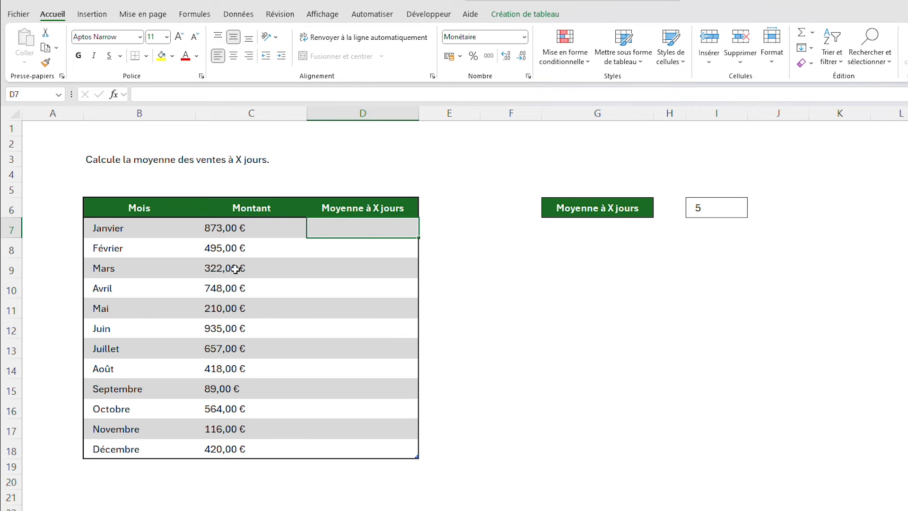
pyautogui.write('=DECL')
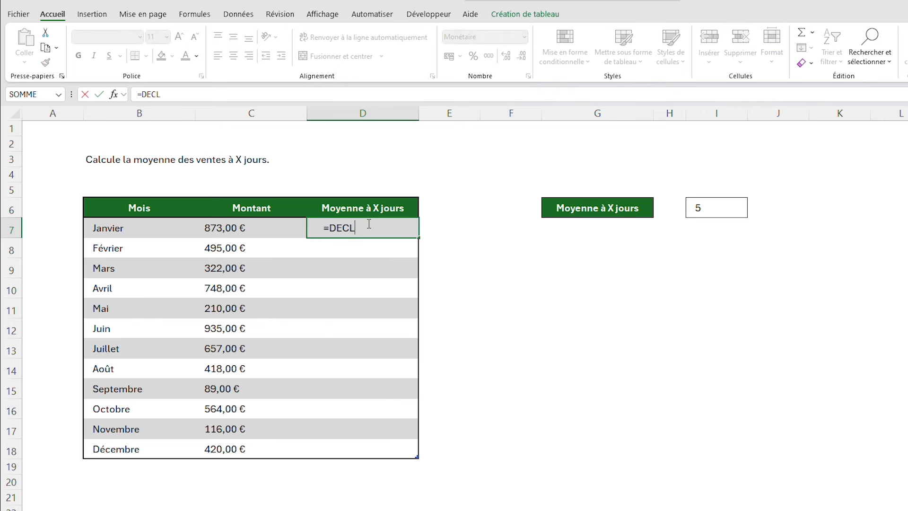
pyautogui.press('BackSpace')
pyautogui.write('A')
pyautogui.press('Tab')
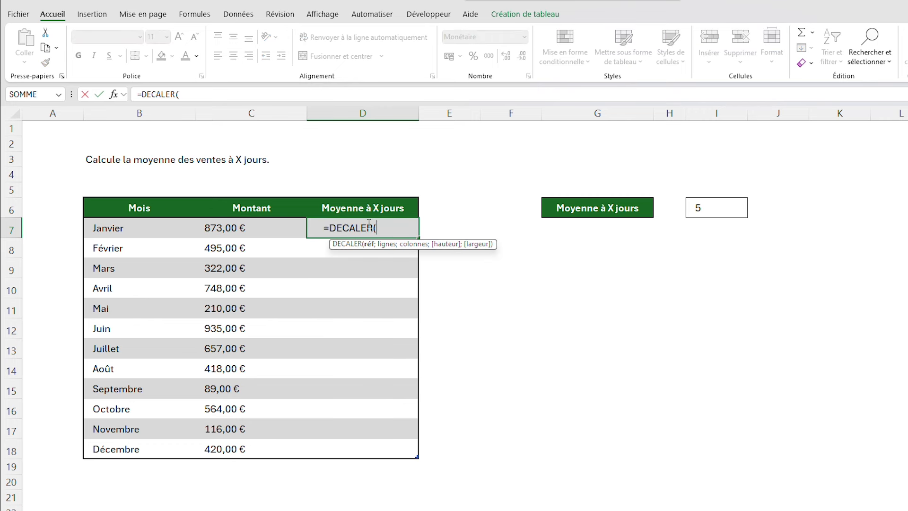
pyautogui.click(260, 228)
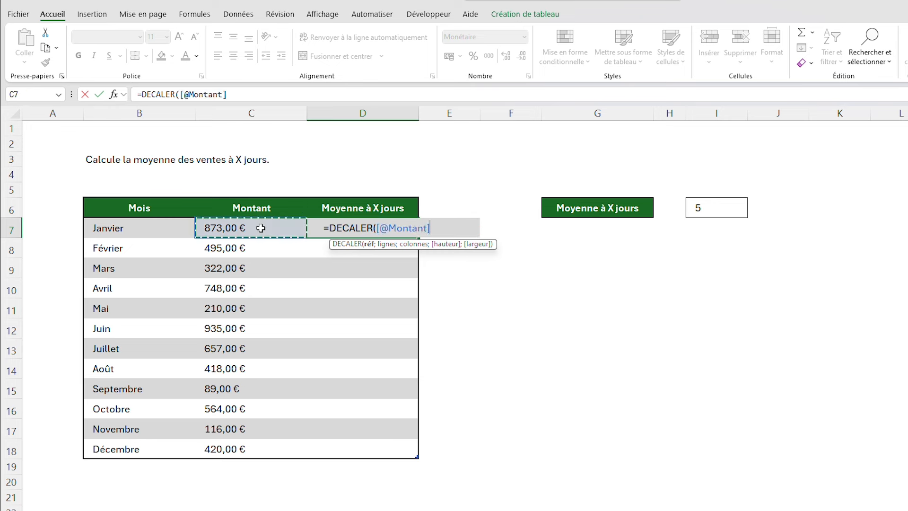
pyautogui.write(';')
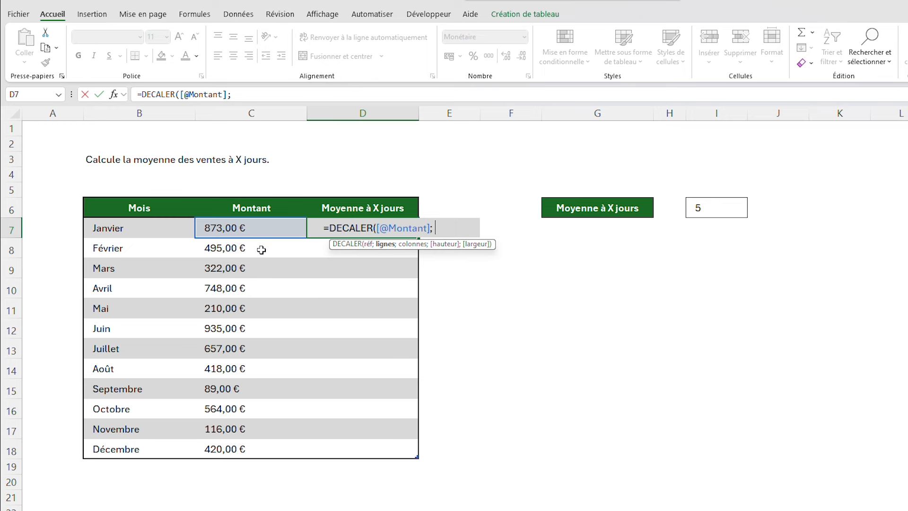
pyautogui.write('2; 0')
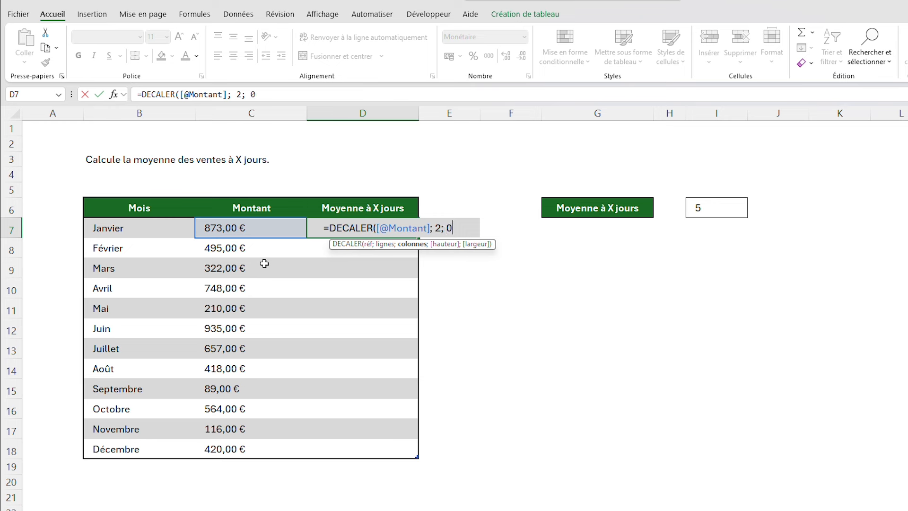
pyautogui.write(')')
pyautogui.press('Return')
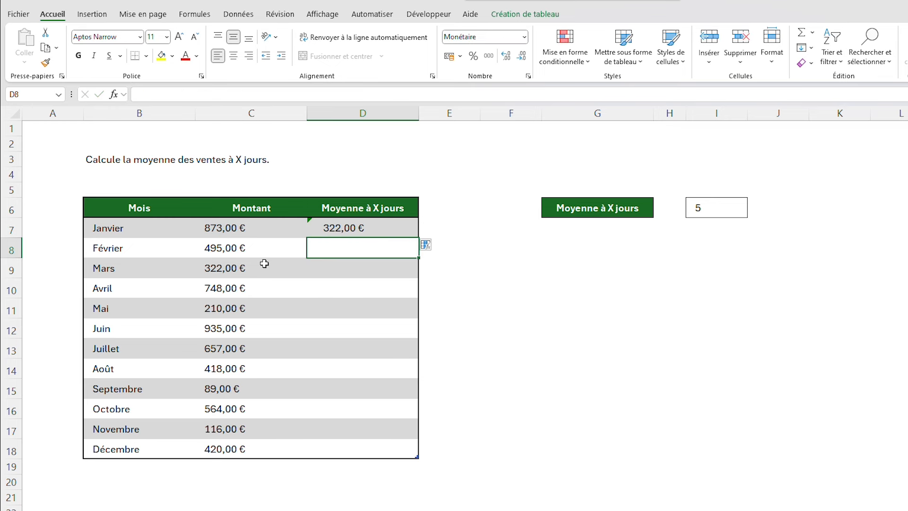
# Compare the DECALER result in D7 with the Montant two rows below January's, in C9
pyautogui.click(264, 265)
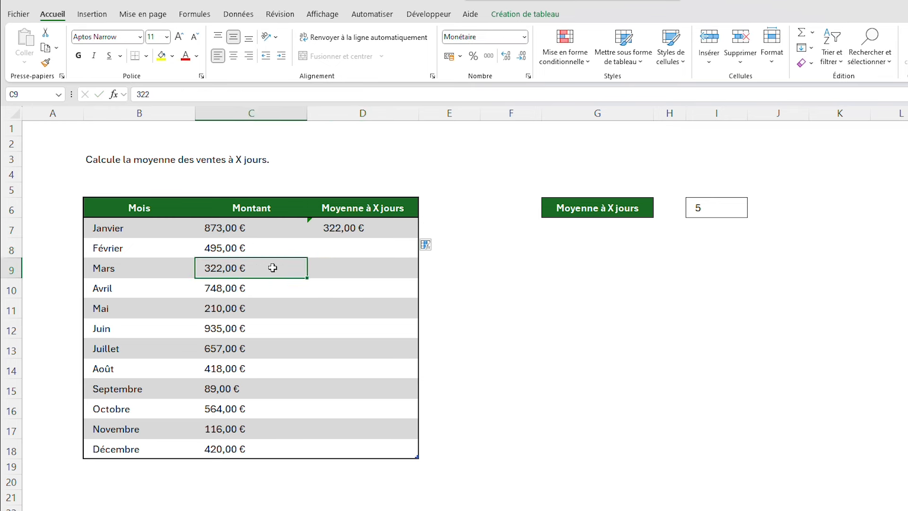
pyautogui.click(386, 230)
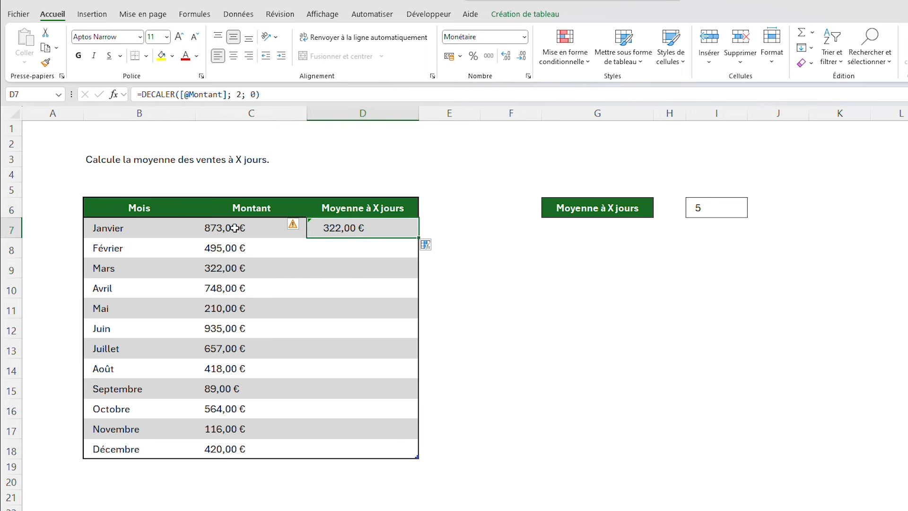
pyautogui.moveTo(235, 228); pyautogui.dragTo(227, 270)
pyautogui.click(351, 268)
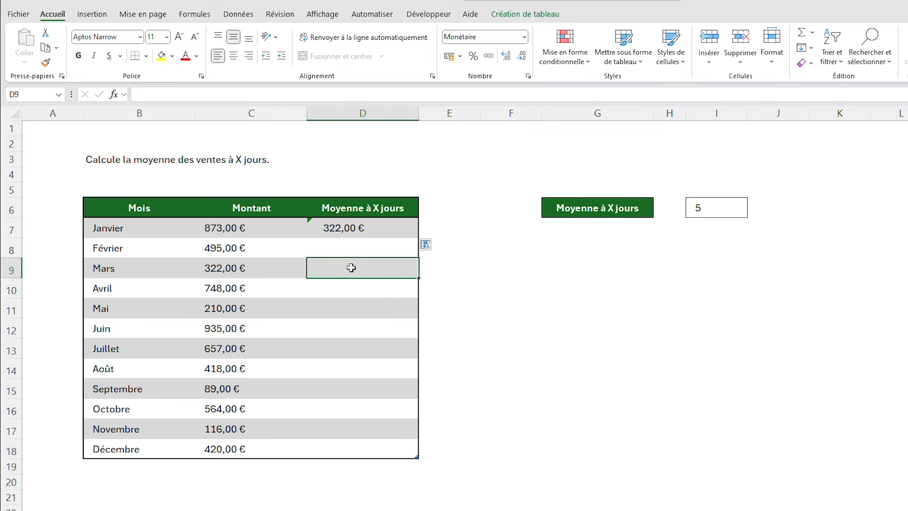
# Wrap the DECALER formula in D7 inside a MOYENNE function
pyautogui.click(375, 228)
pyautogui.doubleClick(375, 228)
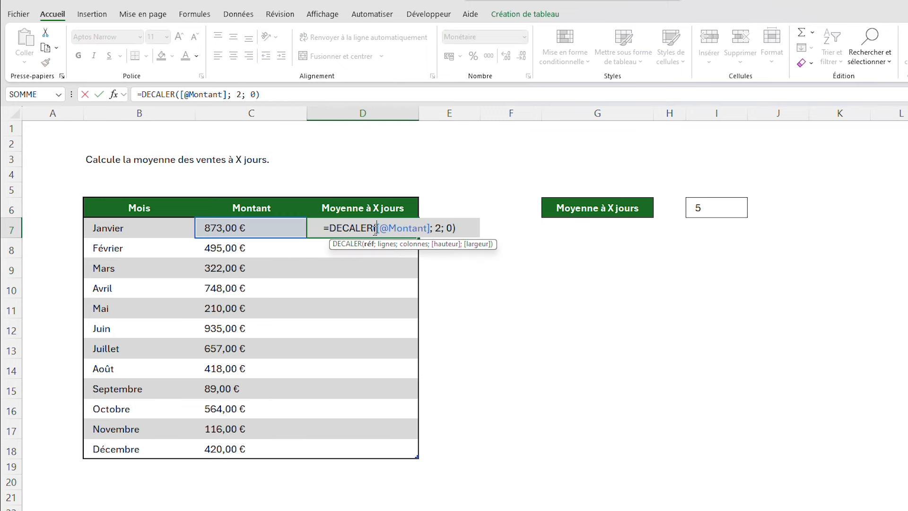
pyautogui.click(330, 229)
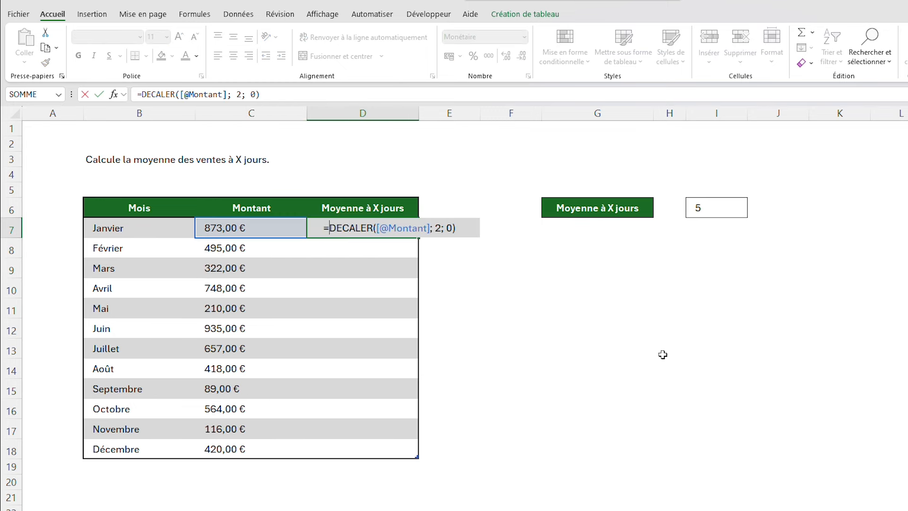
pyautogui.write('MOYENNE(')
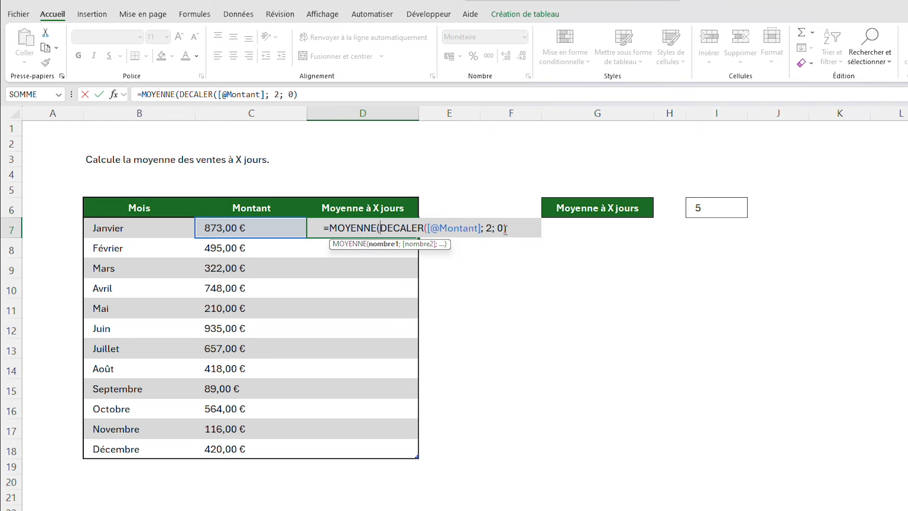
pyautogui.write(')')
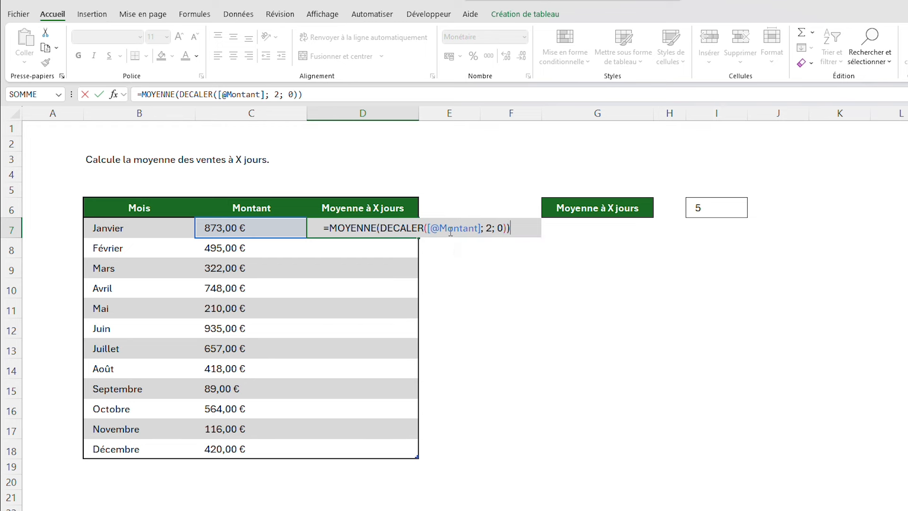
# Set both the row and column offsets of the DECALER function in D7 to 0
pyautogui.click(503, 223)
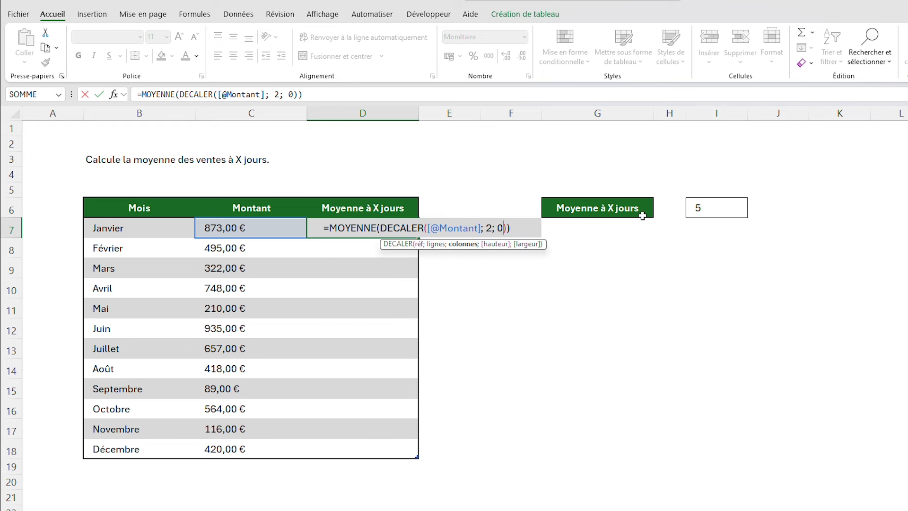
pyautogui.press('BackSpace')
pyautogui.press('BackSpace')
pyautogui.press('BackSpace')
pyautogui.press('BackSpace')
pyautogui.write('0; 0')
# Complete the DECALER arguments in D7 with a height of -$I$6 and a width of 1, and validate the formula
pyautogui.write('; -')
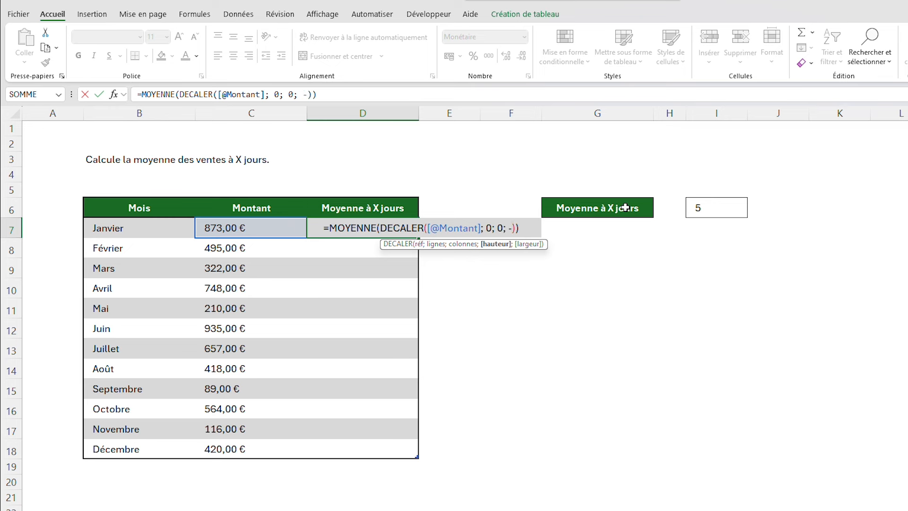
pyautogui.click(720, 206)
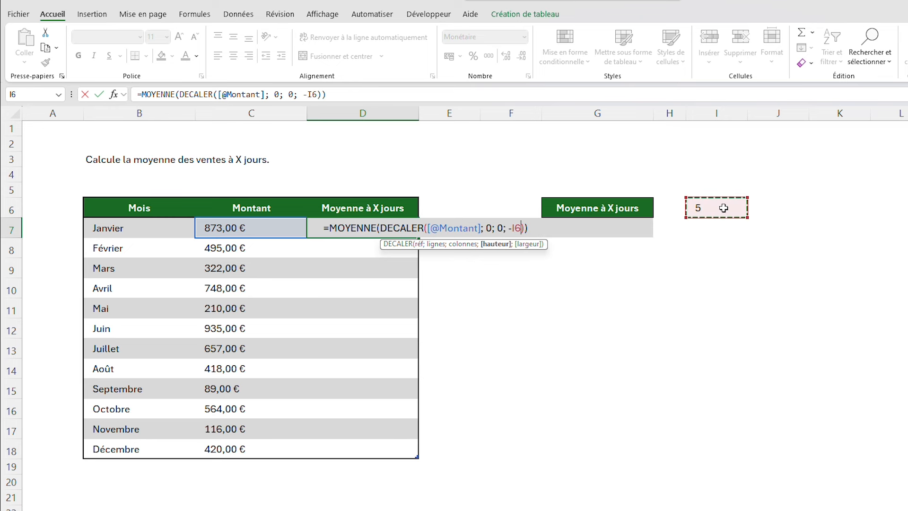
pyautogui.click(518, 228)
pyautogui.press('F4')
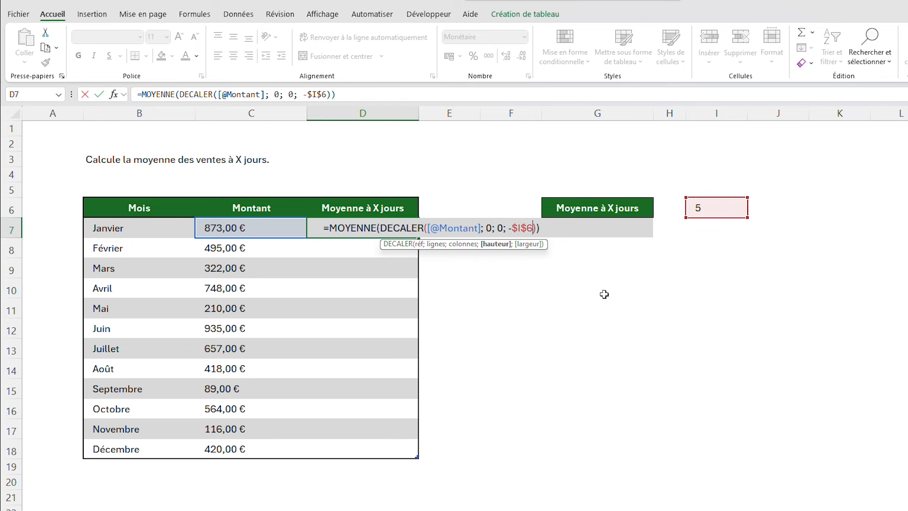
pyautogui.write('; 1')
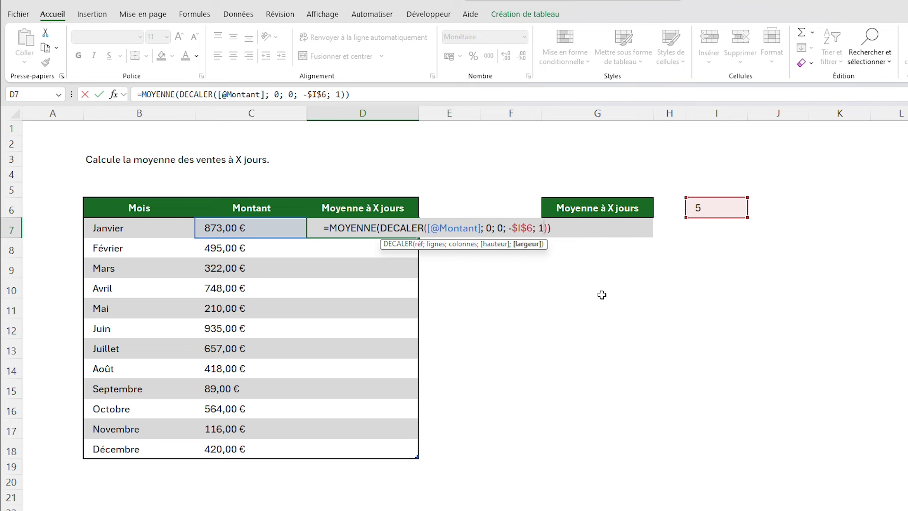
pyautogui.press('Return')
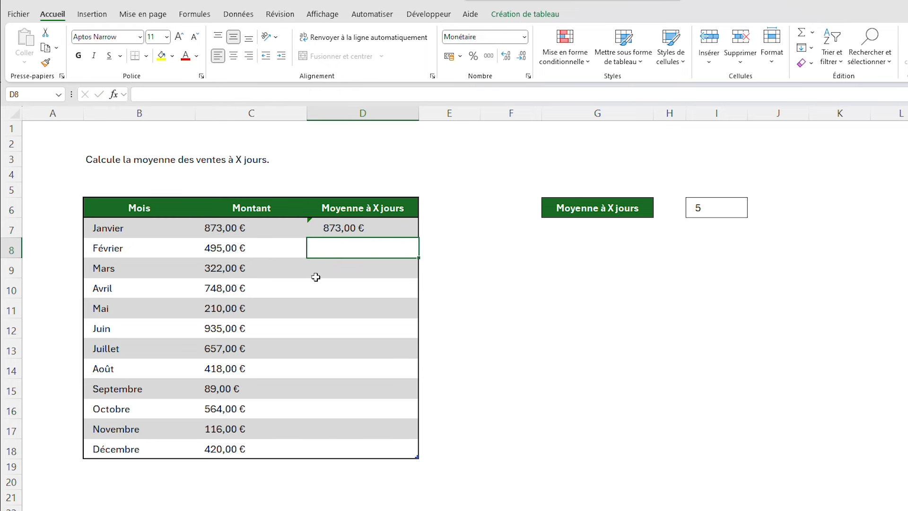
# Copy the average formula from D7 down the Moyenne à X jours column to Décembre in D18
pyautogui.click(263, 226)
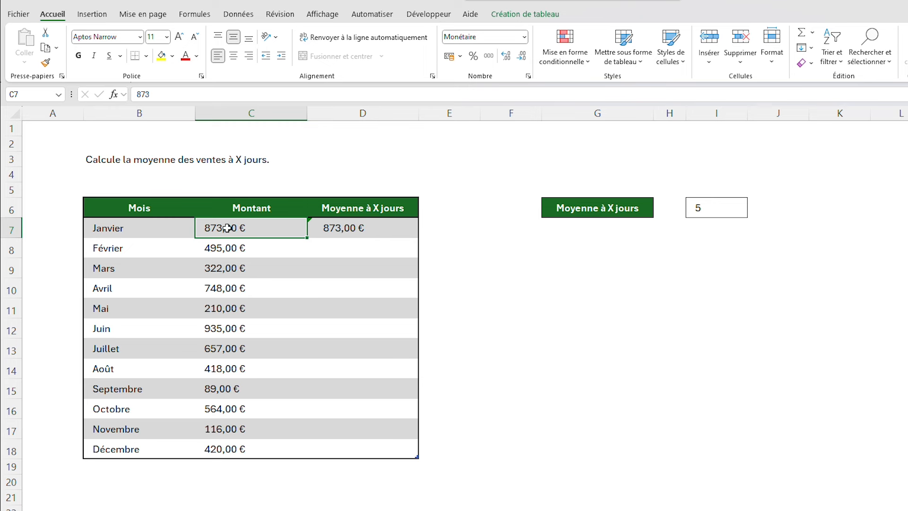
pyautogui.click(274, 187)
pyautogui.click(251, 227)
pyautogui.click(411, 231)
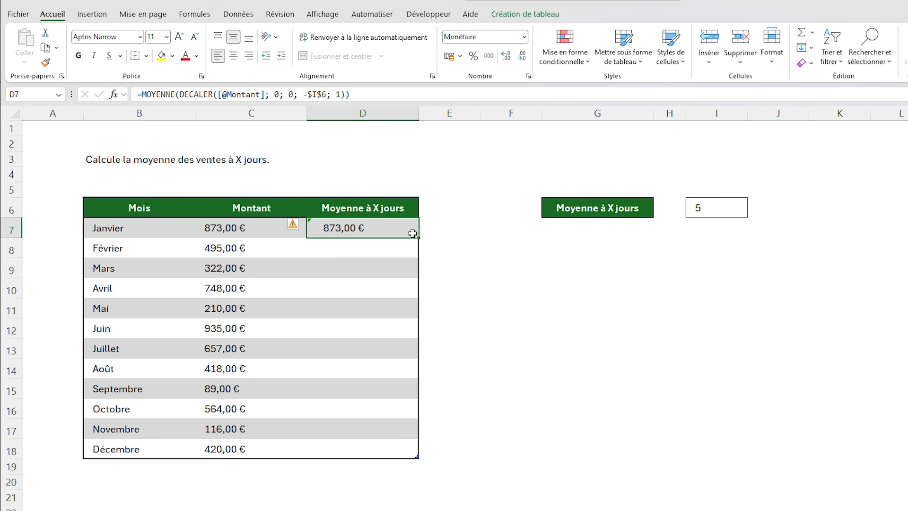
pyautogui.moveTo(420, 237); pyautogui.dragTo(379, 452)
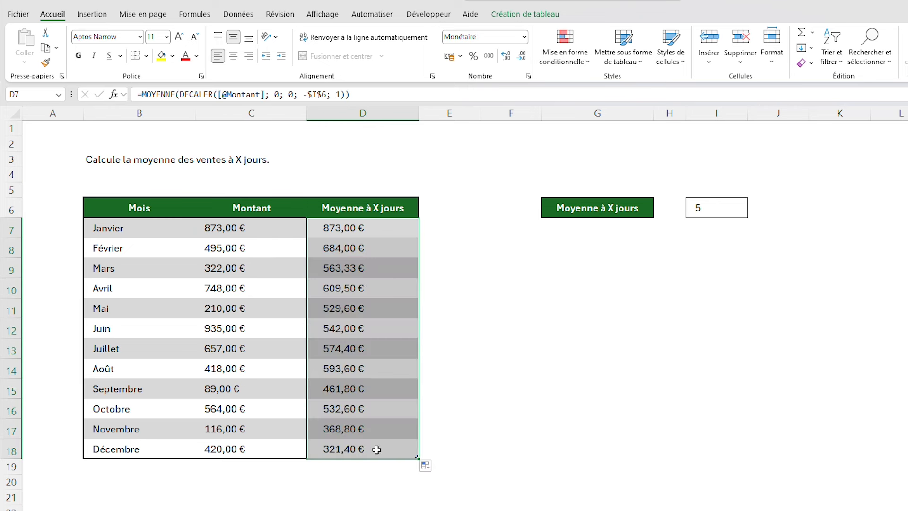
# Check January's average against its Montant and the cells above it that the averaging range would reach
pyautogui.click(371, 230)
pyautogui.click(387, 264)
pyautogui.click(369, 230)
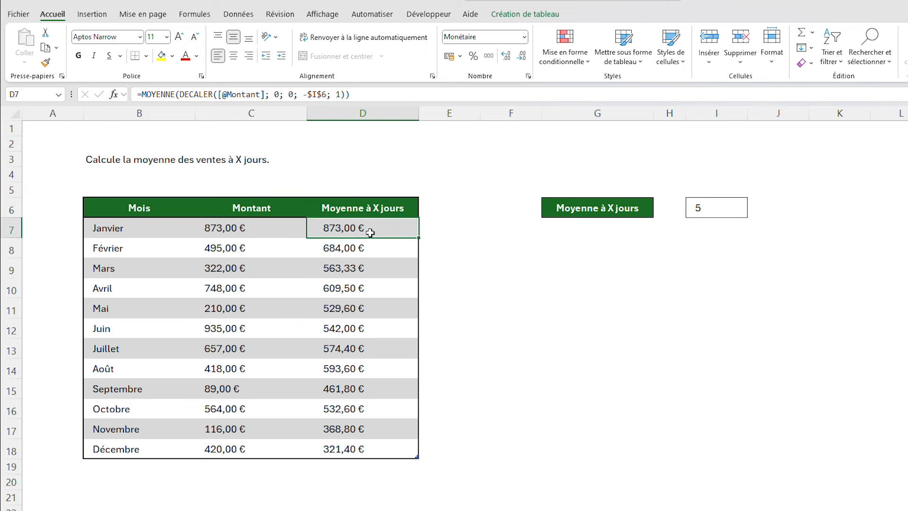
pyautogui.click(270, 230)
pyautogui.click(264, 197)
pyautogui.click(265, 175)
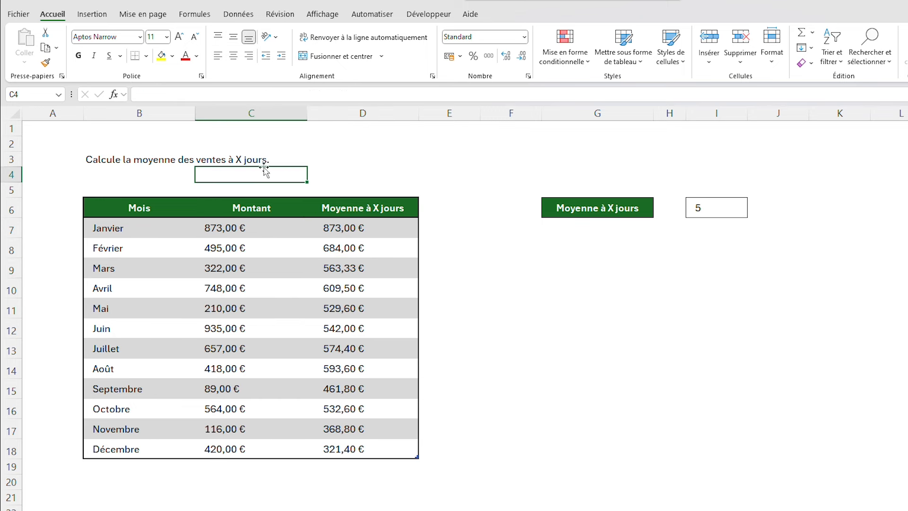
pyautogui.click(269, 160)
pyautogui.click(263, 187)
# Compare the averages for Février through Juillet with the Montant cells each one covers
pyautogui.click(361, 247)
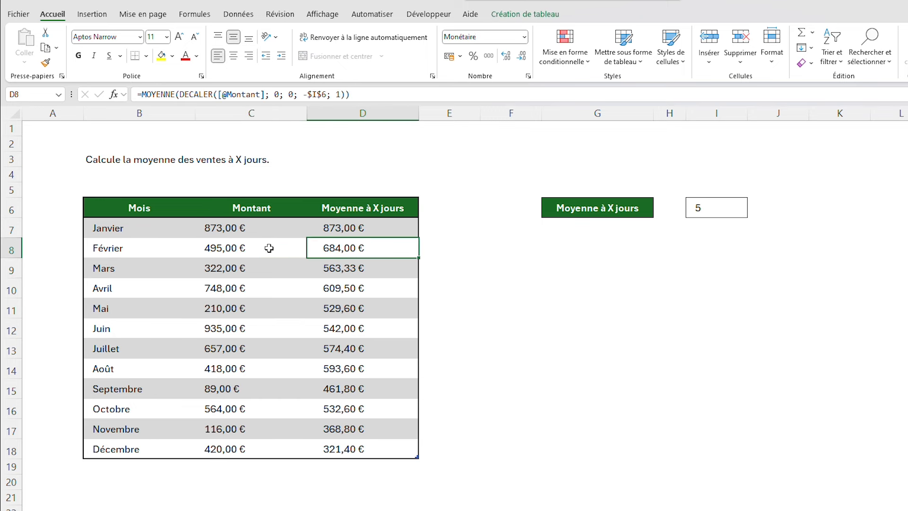
pyautogui.moveTo(268, 248); pyautogui.dragTo(266, 230)
pyautogui.click(340, 271)
pyautogui.moveTo(288, 268); pyautogui.dragTo(274, 234)
pyautogui.moveTo(270, 288); pyautogui.dragTo(267, 228)
pyautogui.click(361, 307)
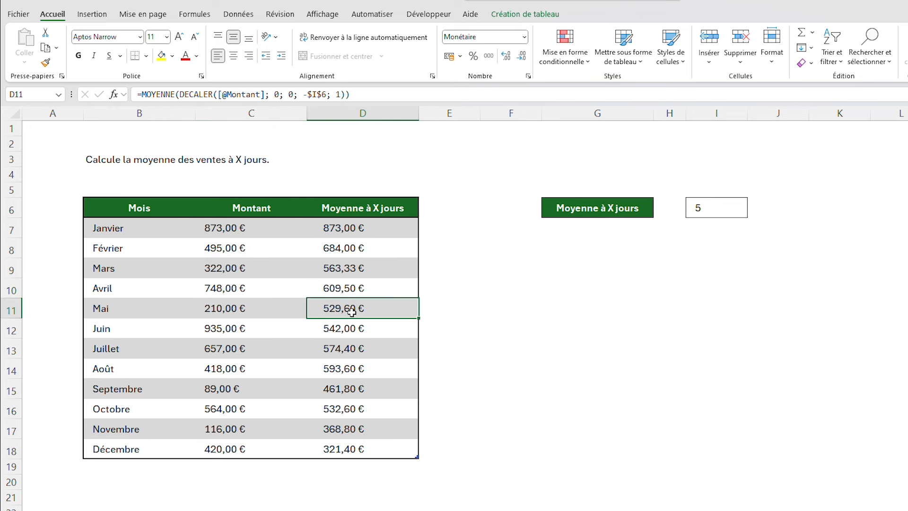
pyautogui.click(268, 310)
pyautogui.moveTo(267, 310); pyautogui.dragTo(266, 234)
pyautogui.click(315, 327)
pyautogui.click(266, 327)
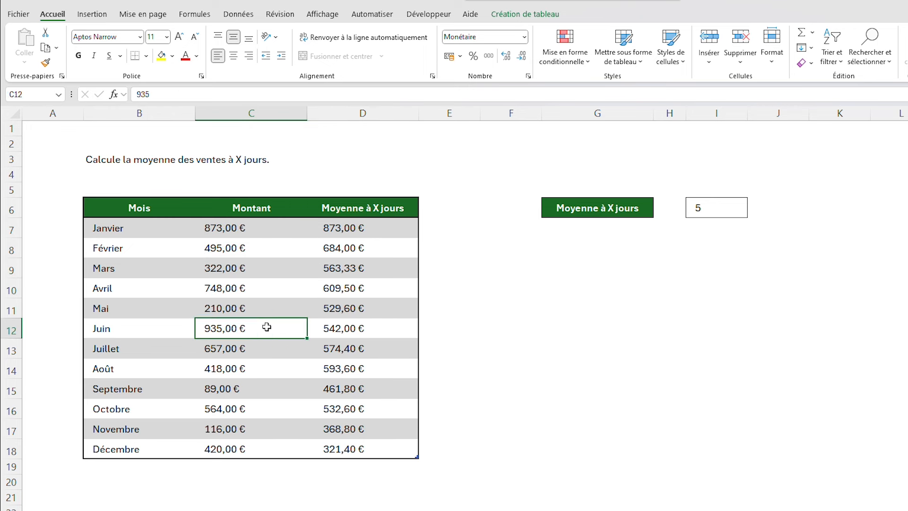
pyautogui.moveTo(266, 327)
pyautogui.mouseDown()
pyautogui.moveTo(267, 259)
pyautogui.moveTo(241, 248)
pyautogui.moveTo(249, 324)
pyautogui.mouseUp()
pyautogui.click(344, 353)
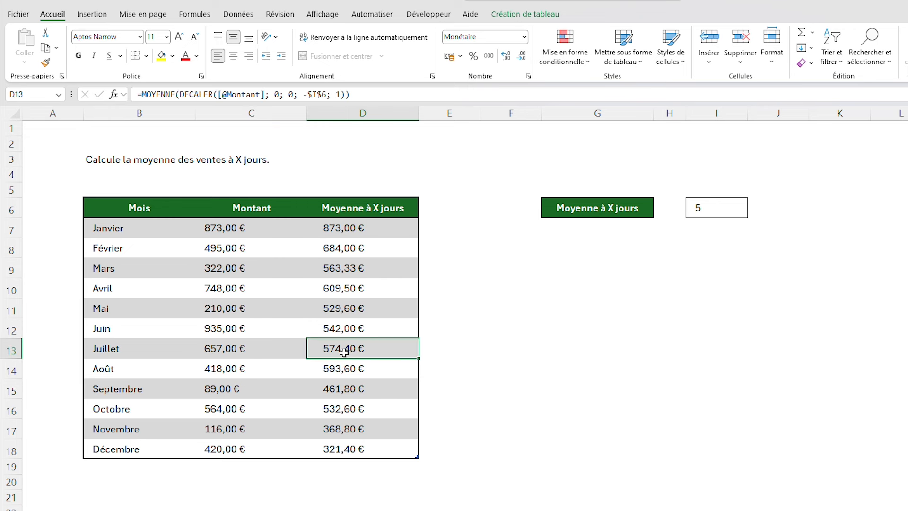
pyautogui.moveTo(263, 285); pyautogui.dragTo(261, 261)
# Set the Moyenne à X jours period in I6 to 2 and check January's average against its Montant
pyautogui.click(720, 204)
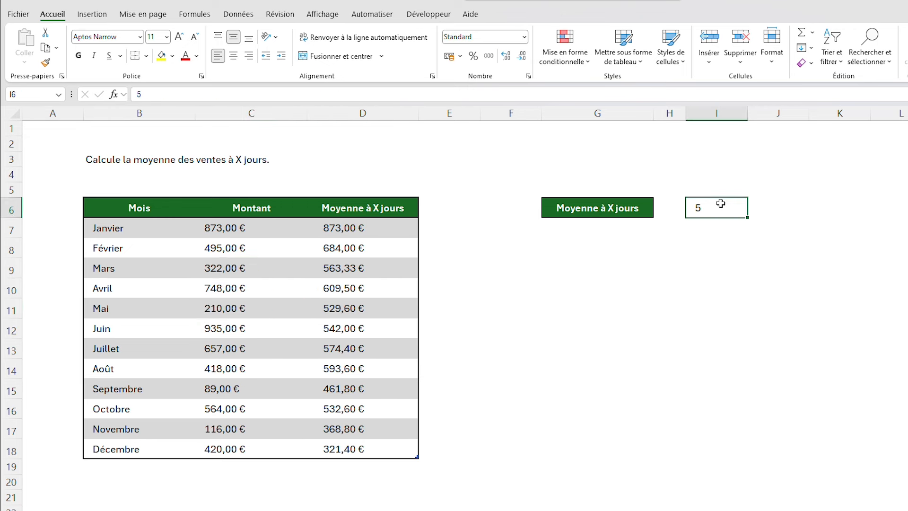
pyautogui.write('2')
pyautogui.press('Return')
pyautogui.click(551, 290)
pyautogui.click(324, 229)
pyautogui.click(280, 228)
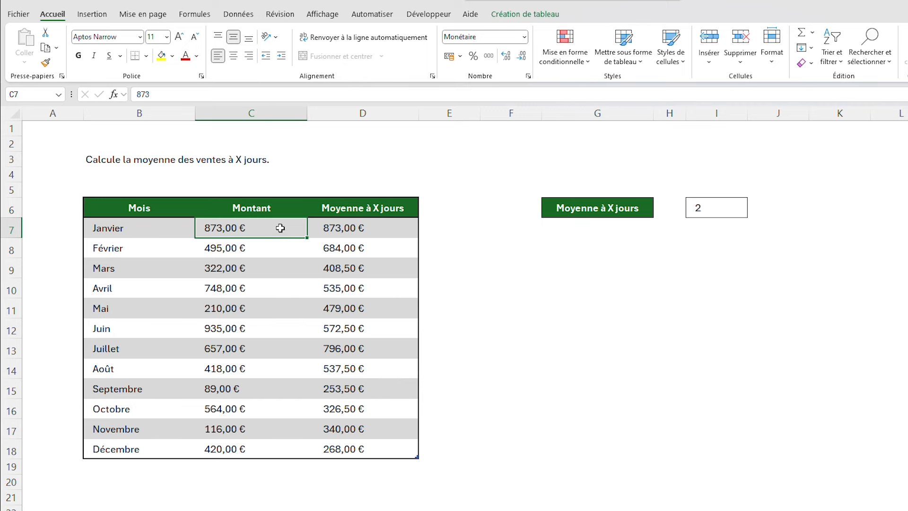
# Compare the two-period averages for Janvier through Avril with the Montant cells each one covers
pyautogui.moveTo(280, 228); pyautogui.dragTo(281, 211)
pyautogui.click(338, 246)
pyautogui.moveTo(268, 245); pyautogui.dragTo(268, 230)
pyautogui.click(342, 266)
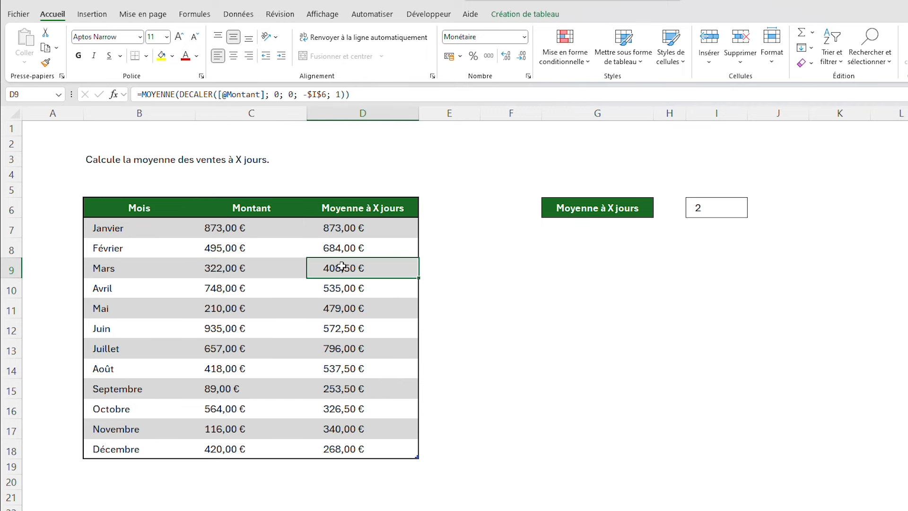
pyautogui.moveTo(264, 267); pyautogui.dragTo(264, 251)
pyautogui.moveTo(265, 289); pyautogui.dragTo(268, 272)
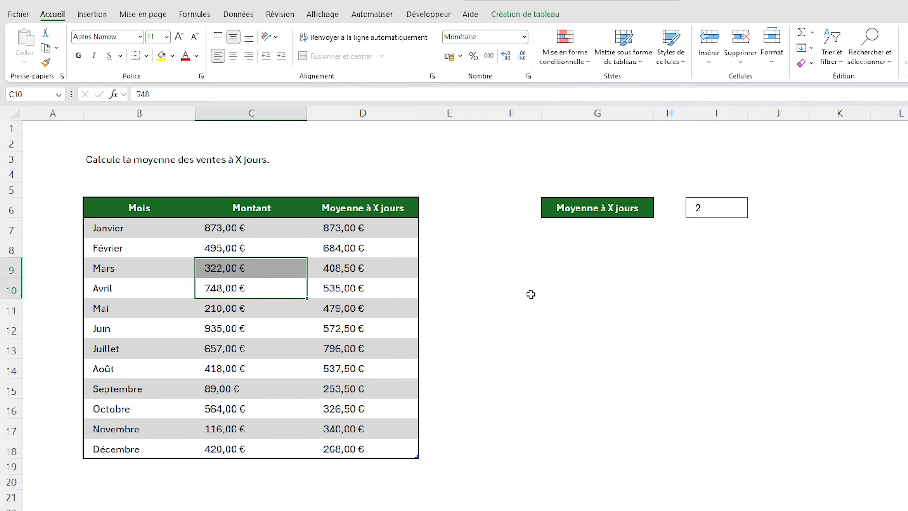
pyautogui.click(531, 294)
pyautogui.click(660, 341)
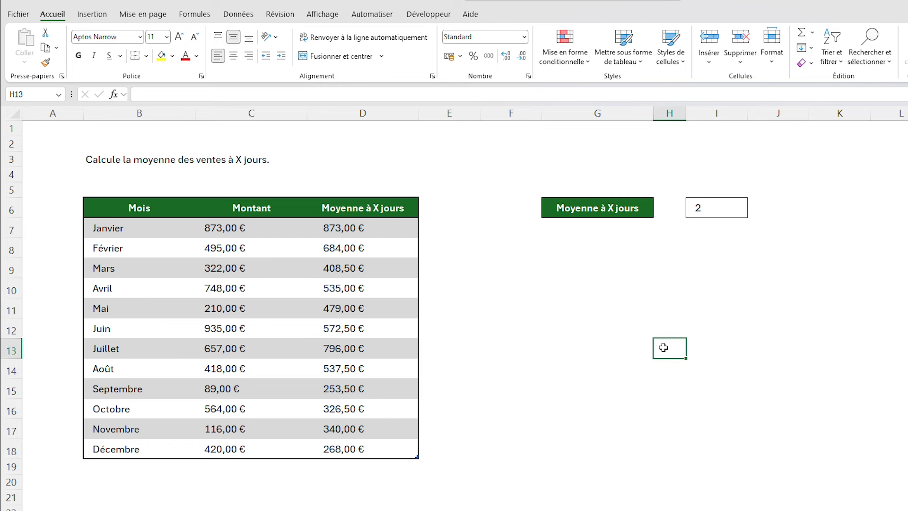
# Switch to the division exercise sheet and enter a formula in D7 dividing Nombre 1 by Nombre 2
pyautogui.click(308, 510)
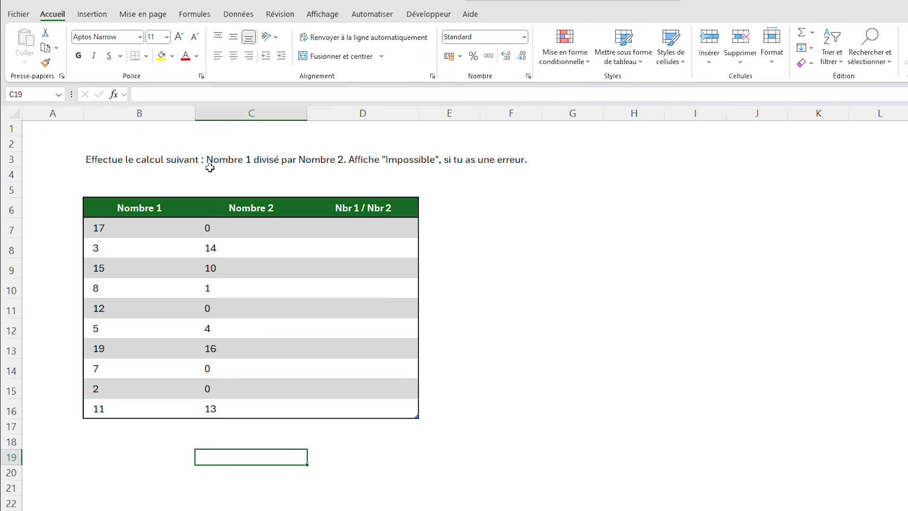
pyautogui.click(171, 207)
pyautogui.click(214, 207)
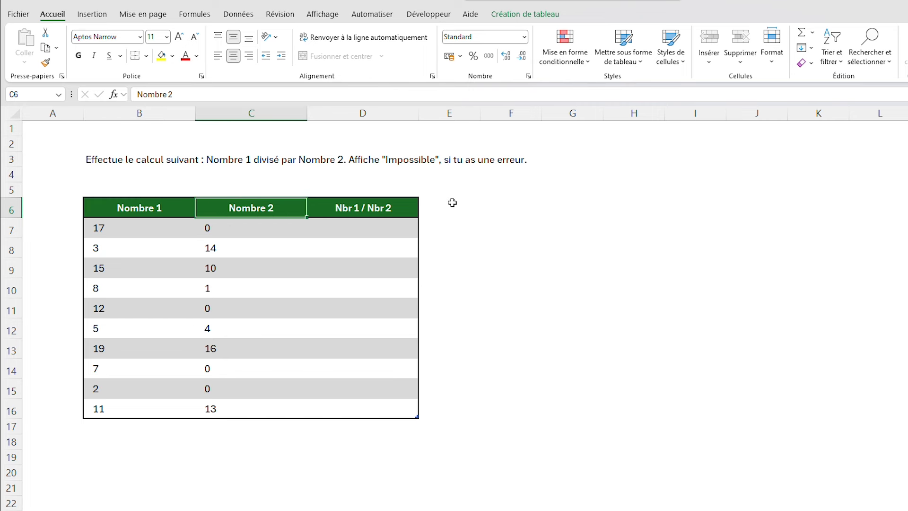
pyautogui.click(387, 228)
pyautogui.write('=')
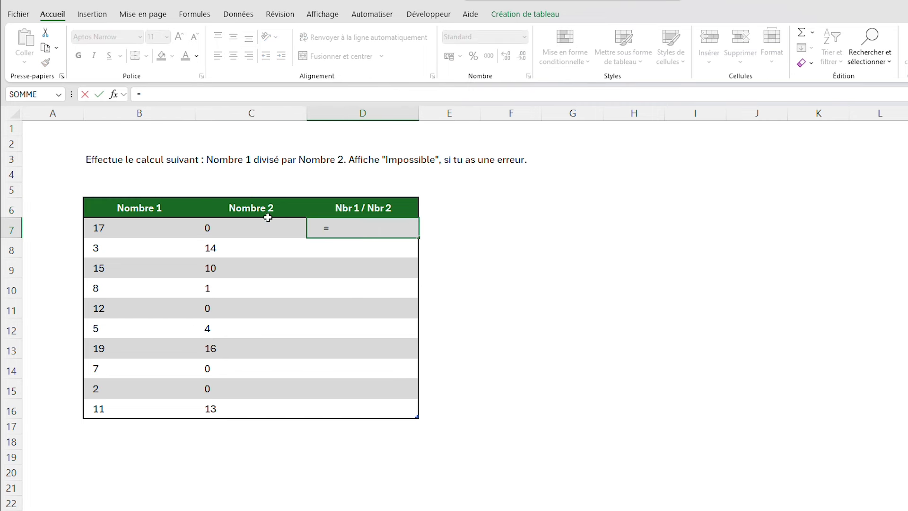
pyautogui.click(154, 227)
pyautogui.write('/')
pyautogui.click(247, 229)
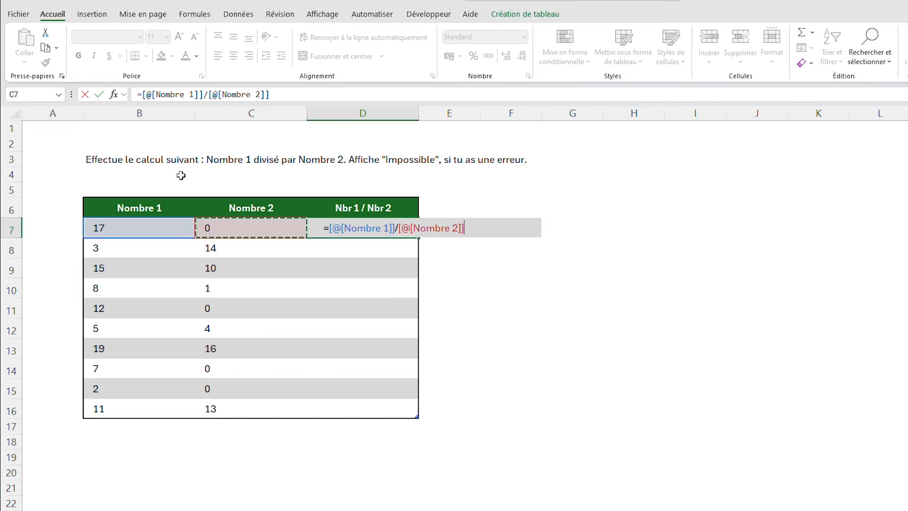
pyautogui.press('Return')
pyautogui.click(394, 229)
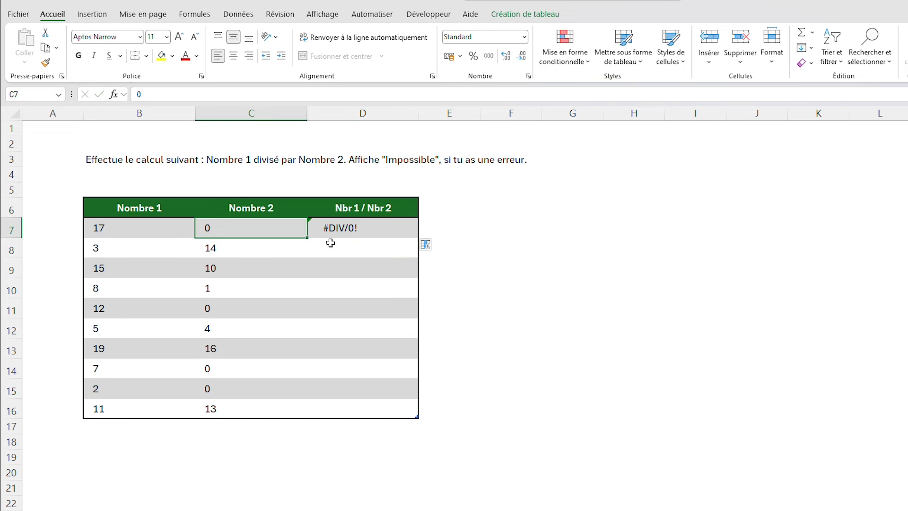
# Wrap the division in D7 in SIERREUR with "Impossible" as the value shown on error
pyautogui.doubleClick(370, 229)
pyautogui.write('SIERREUR')
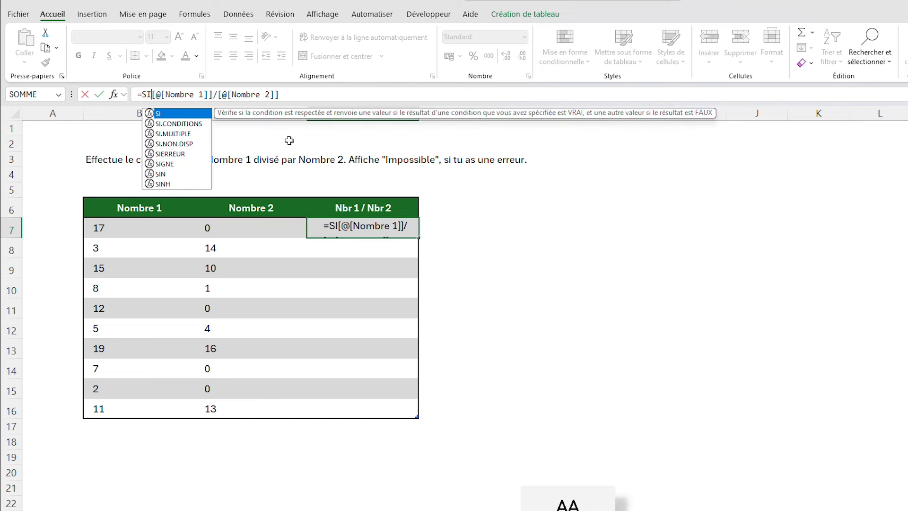
pyautogui.write('(')
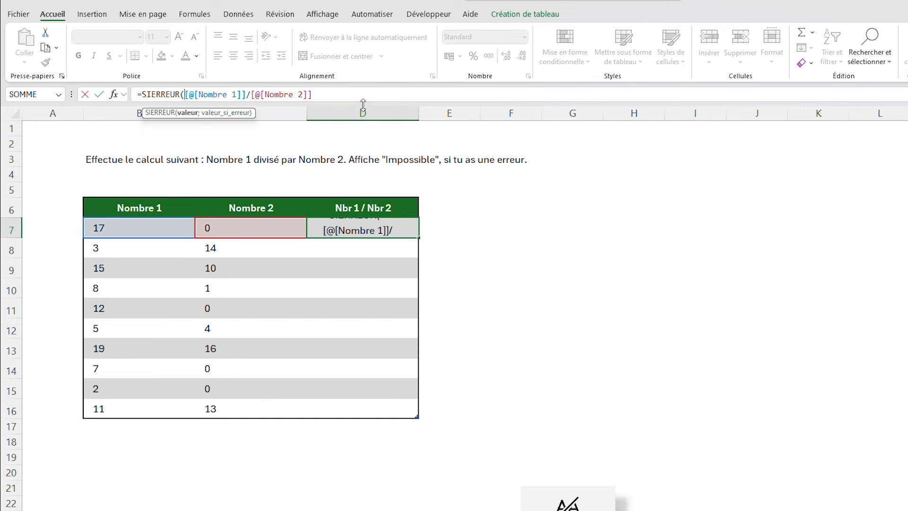
pyautogui.click(364, 98)
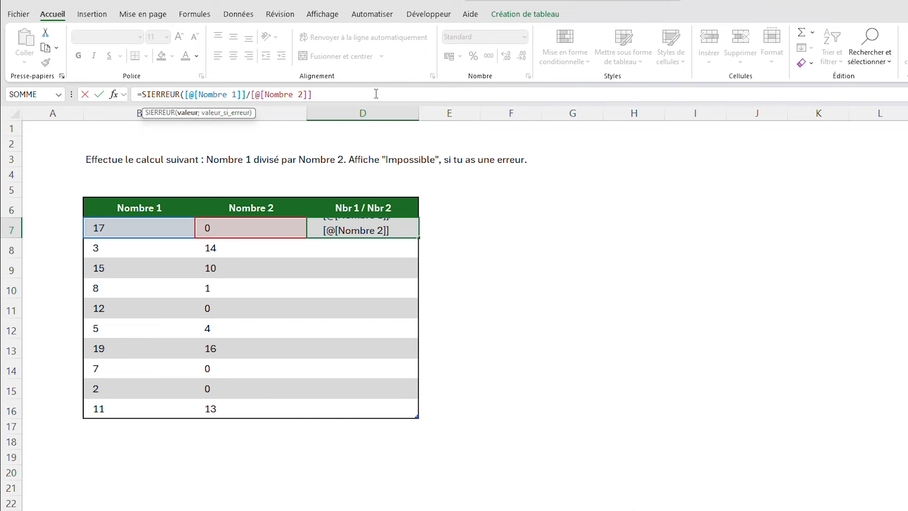
pyautogui.write('; "Impossible"à')
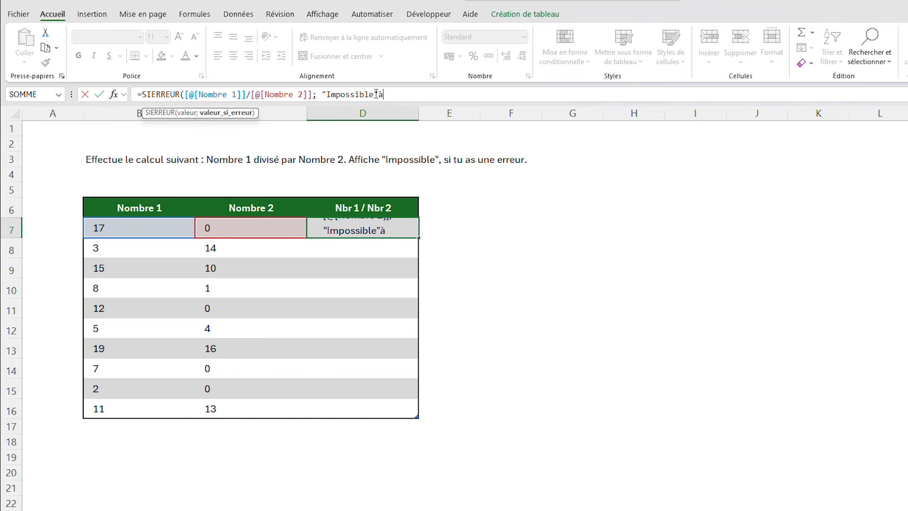
pyautogui.press('Return')
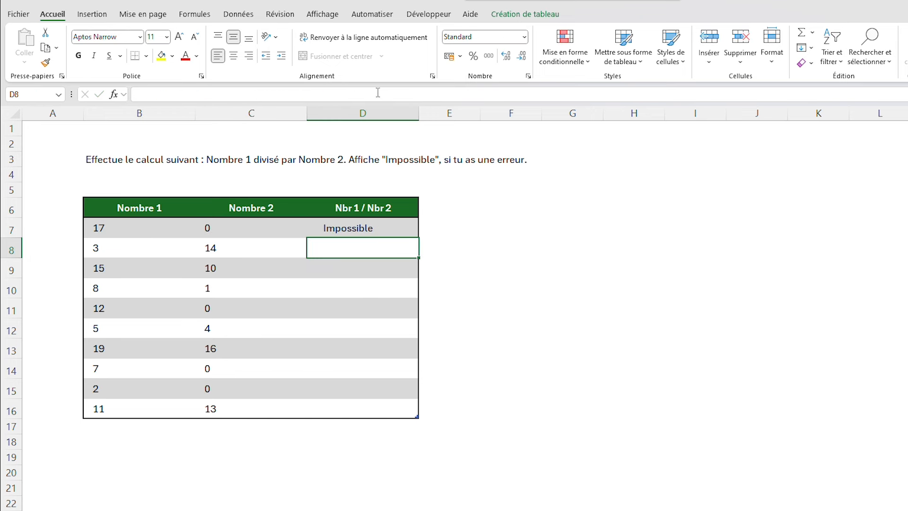
# Check row 7's two numbers against its result and copy the SIERREUR formula from D7 down to D16
pyautogui.click(396, 229)
pyautogui.click(155, 228)
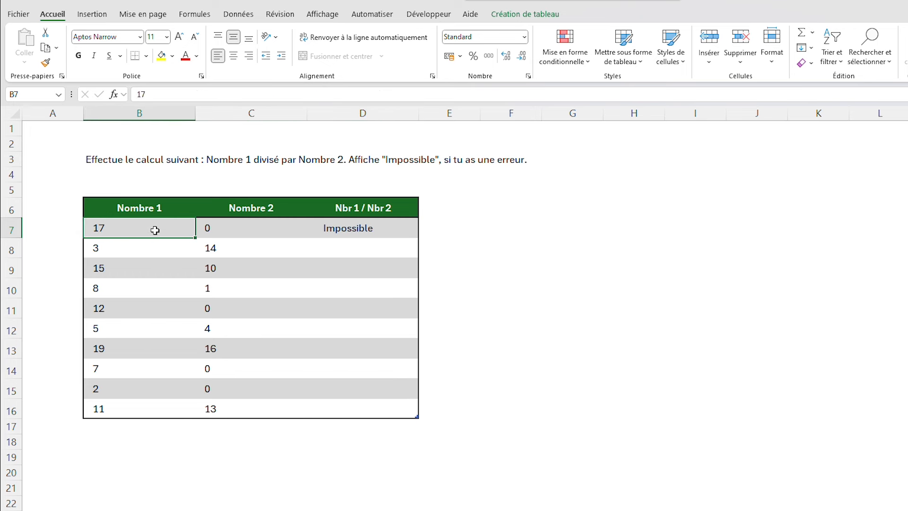
pyautogui.click(225, 229)
pyautogui.click(175, 230)
pyautogui.click(246, 230)
pyautogui.click(366, 232)
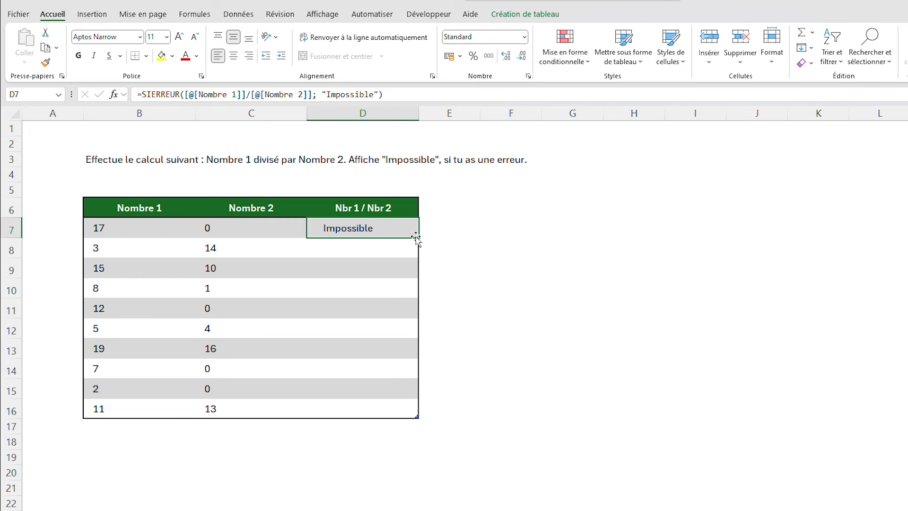
pyautogui.moveTo(417, 238); pyautogui.dragTo(379, 409)
# Check the Nbr 1 / Nbr 2 results between rows 9 and 15, both the error cases and the valid divisions
pyautogui.click(377, 308)
pyautogui.click(384, 290)
pyautogui.click(383, 307)
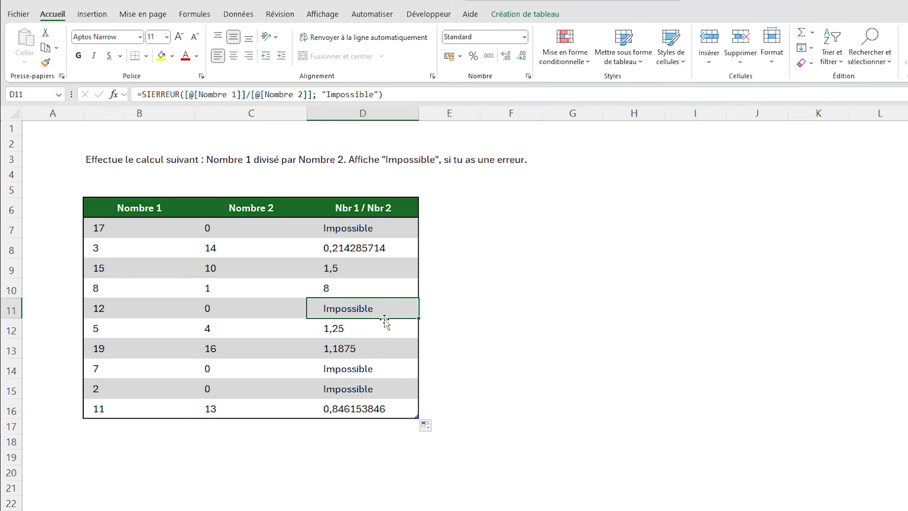
pyautogui.click(380, 328)
pyautogui.click(378, 368)
pyautogui.click(389, 384)
pyautogui.click(362, 289)
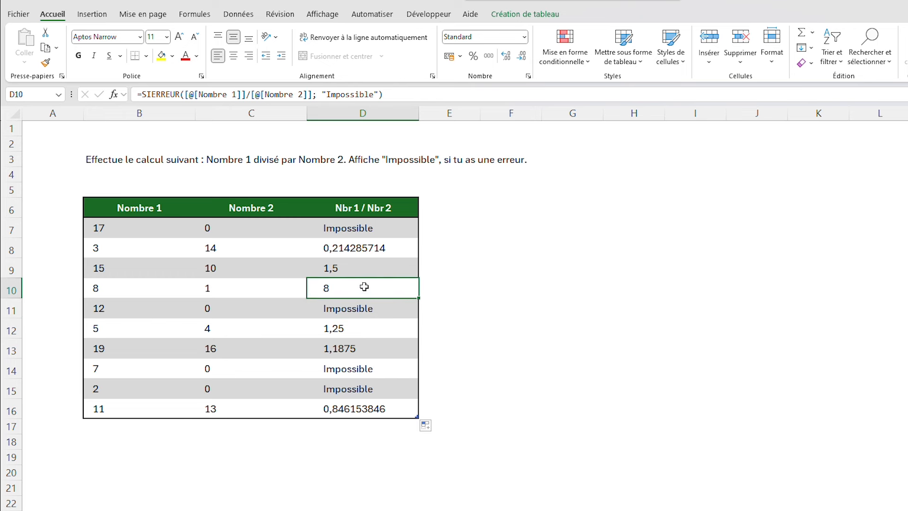
pyautogui.click(372, 268)
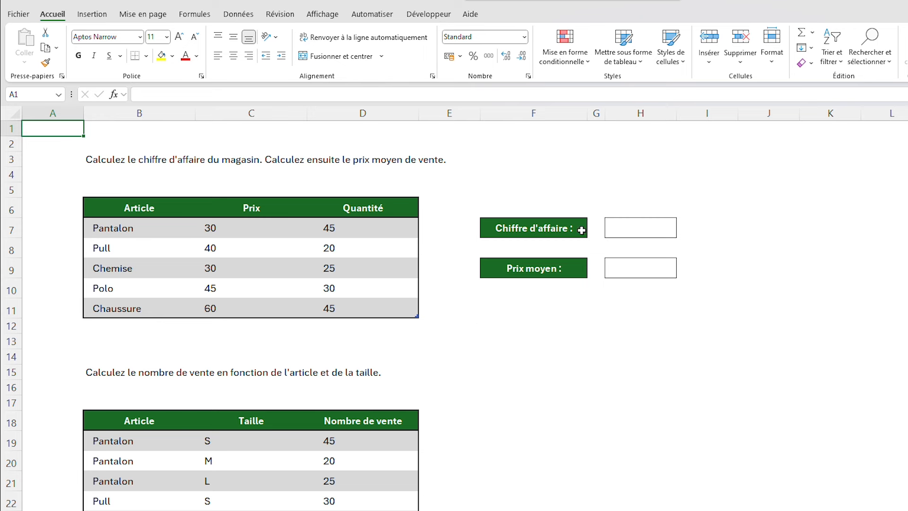
# Calculate the Chiffre d'affaire in H7 with SOMMEPROD over the Prix and Quantité columns and check it against both ranges
pyautogui.click(552, 231)
pyautogui.click(628, 230)
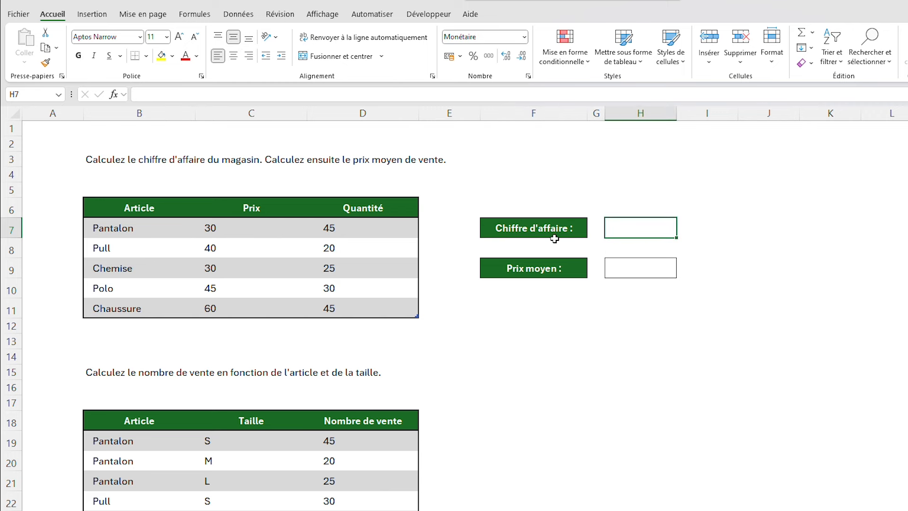
pyautogui.write('=')
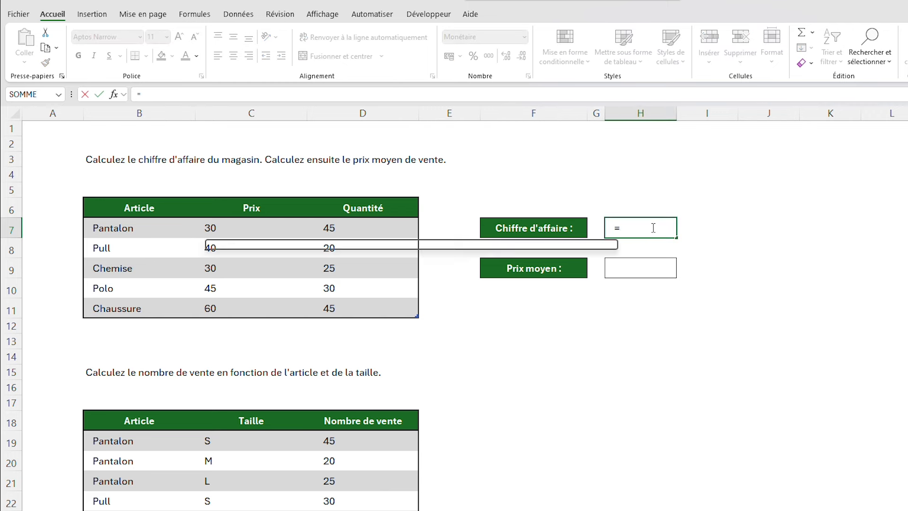
pyautogui.write('SOMMEPROD')
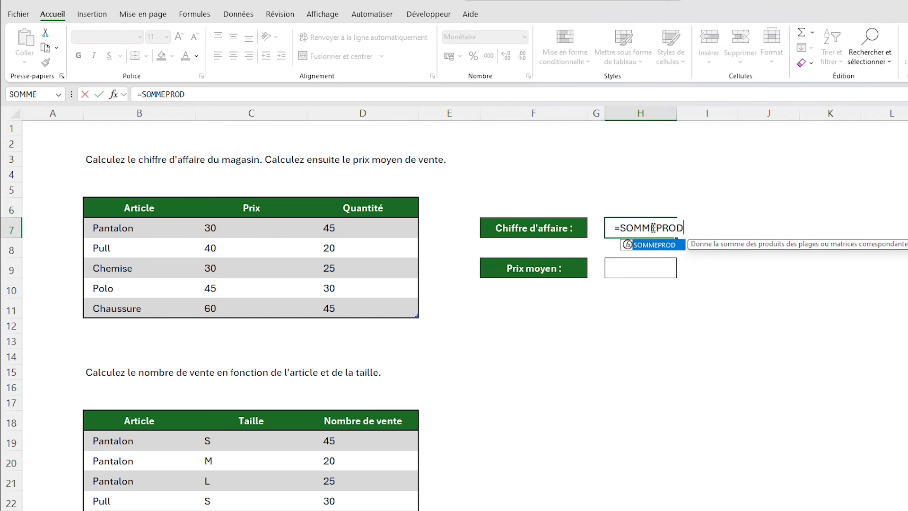
pyautogui.write('(')
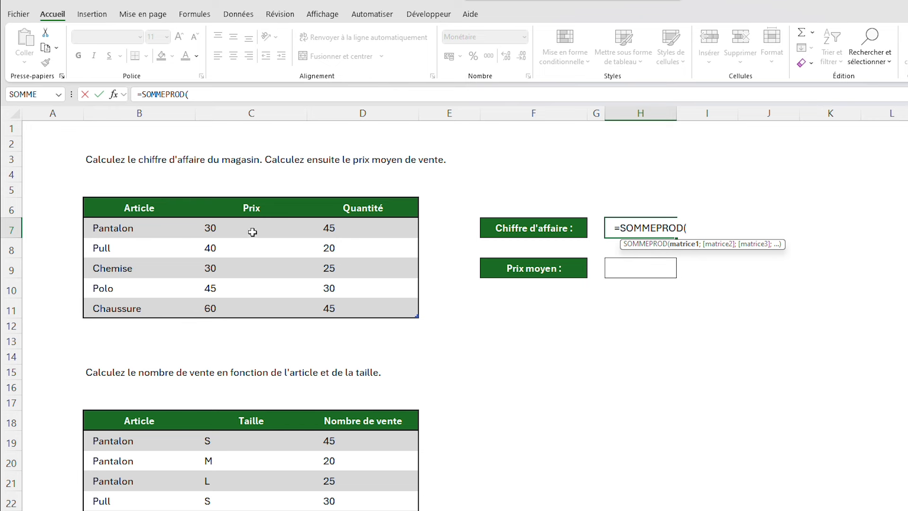
pyautogui.moveTo(251, 228); pyautogui.dragTo(245, 304)
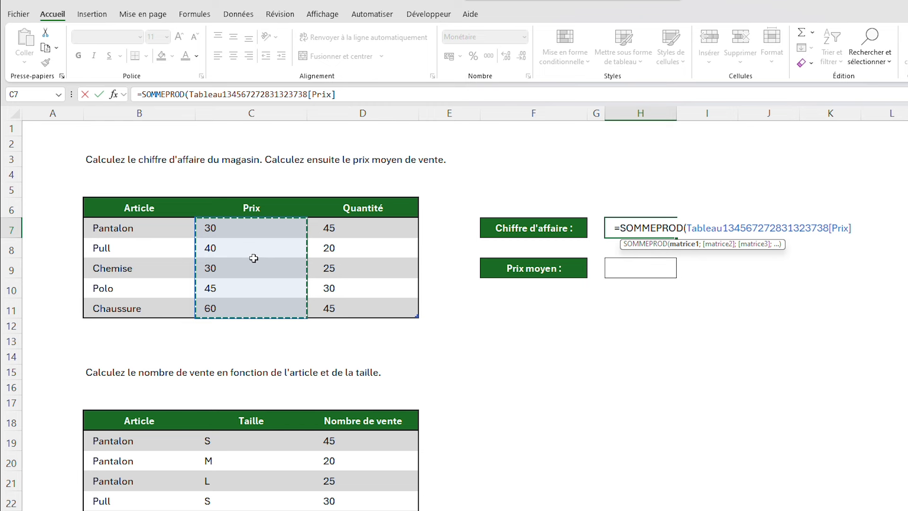
pyautogui.write(';')
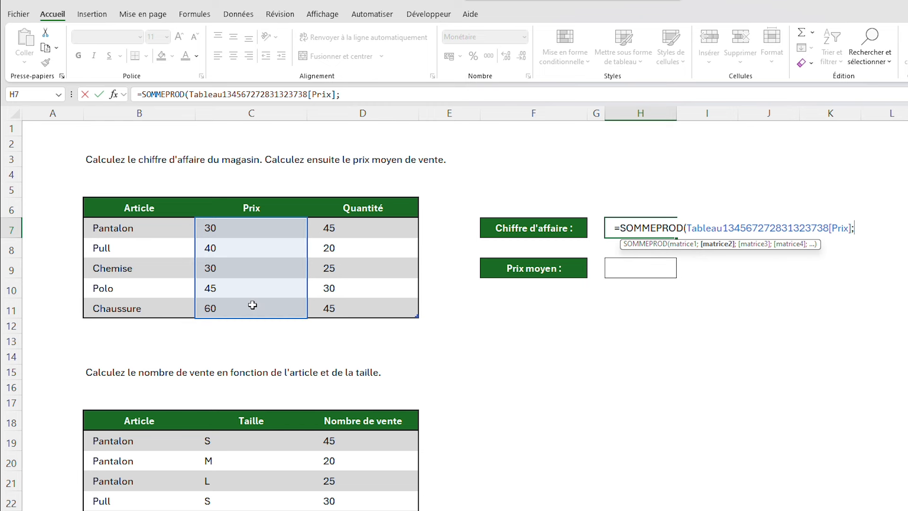
pyautogui.moveTo(351, 233); pyautogui.dragTo(347, 304)
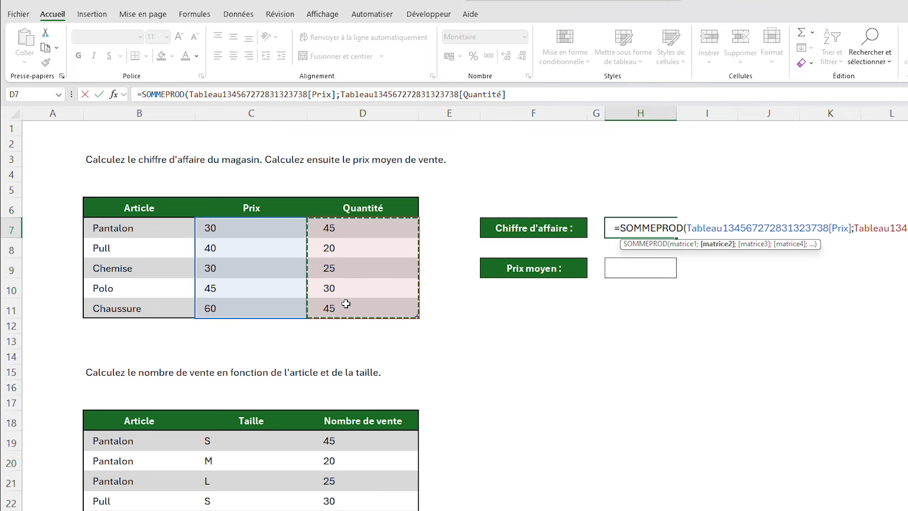
pyautogui.press('Return')
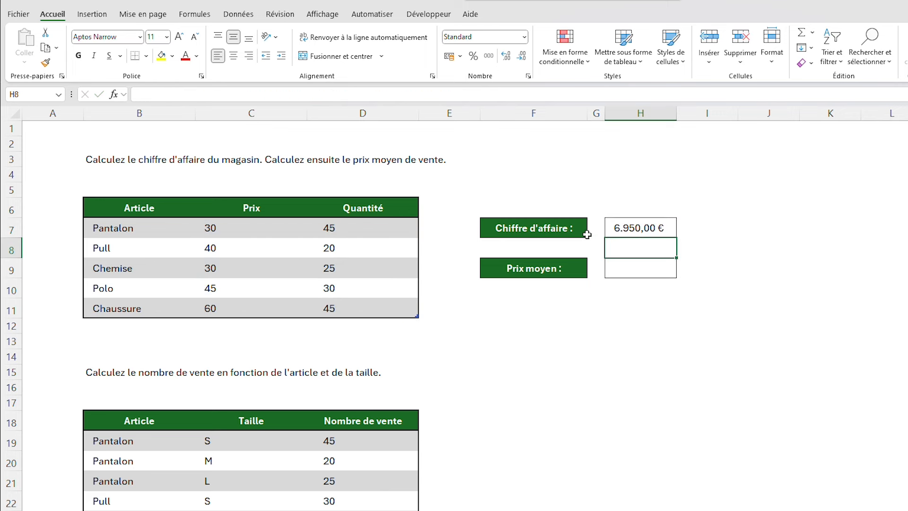
pyautogui.click(641, 226)
pyautogui.moveTo(237, 227); pyautogui.dragTo(349, 298)
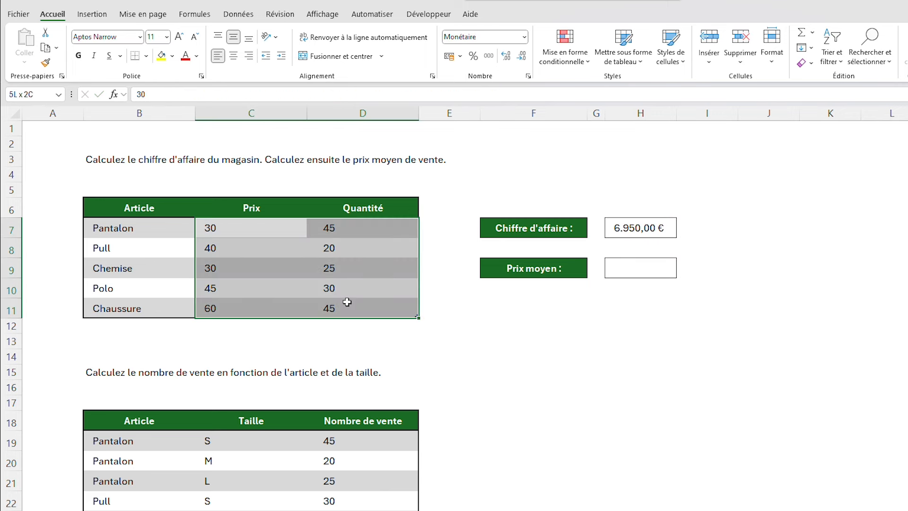
# Calculate the Prix moyen in H9 as SOMMEPROD of Prix and Quantité divided by SOMME of the Quantité column
pyautogui.click(631, 268)
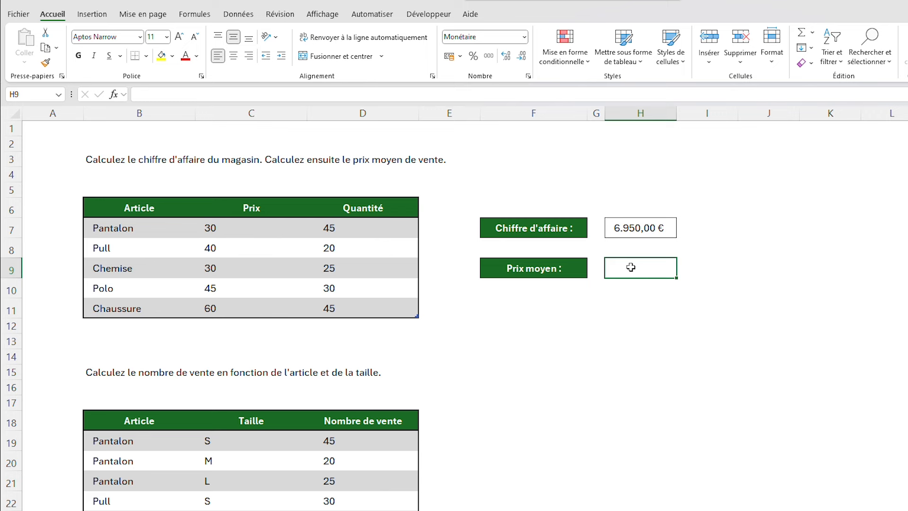
pyautogui.write('=SOMMEPROD(')
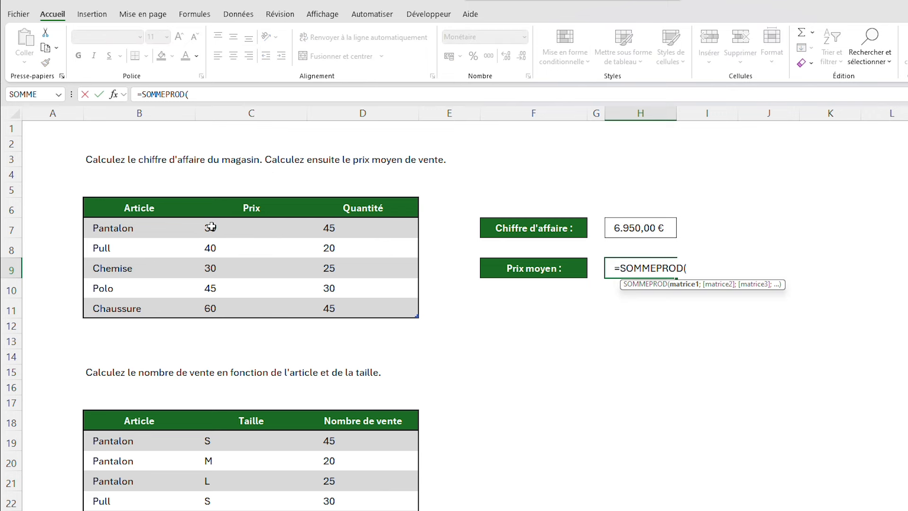
pyautogui.moveTo(211, 227); pyautogui.dragTo(229, 302)
pyautogui.write(';')
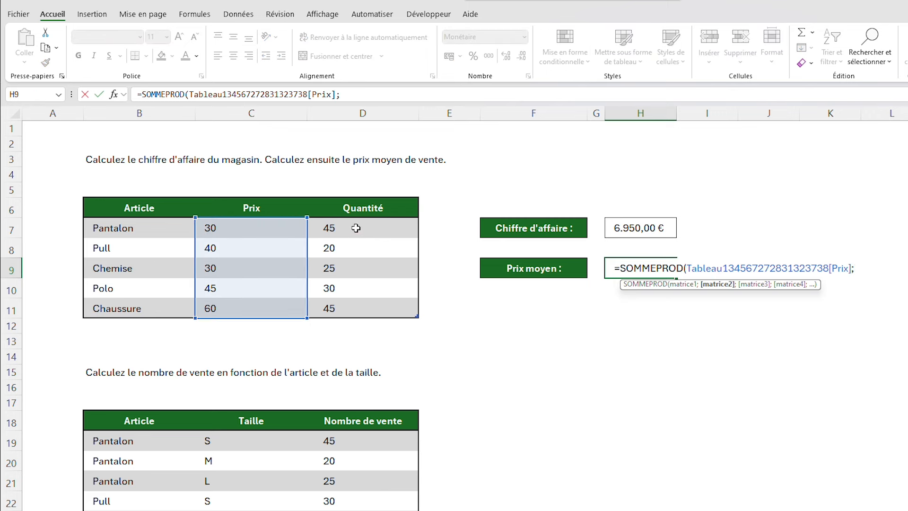
pyautogui.moveTo(356, 228); pyautogui.dragTo(354, 302)
pyautogui.write(')')
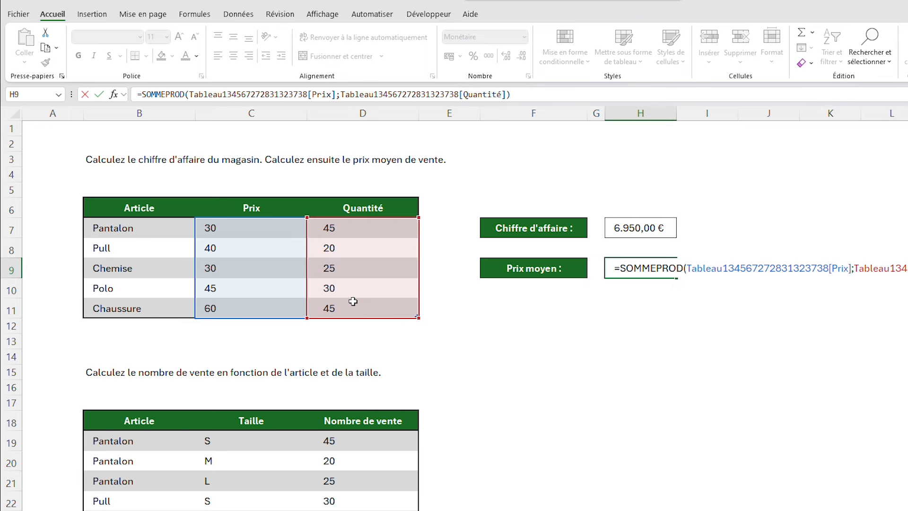
pyautogui.write('/SOMME(')
pyautogui.moveTo(359, 228); pyautogui.dragTo(359, 309)
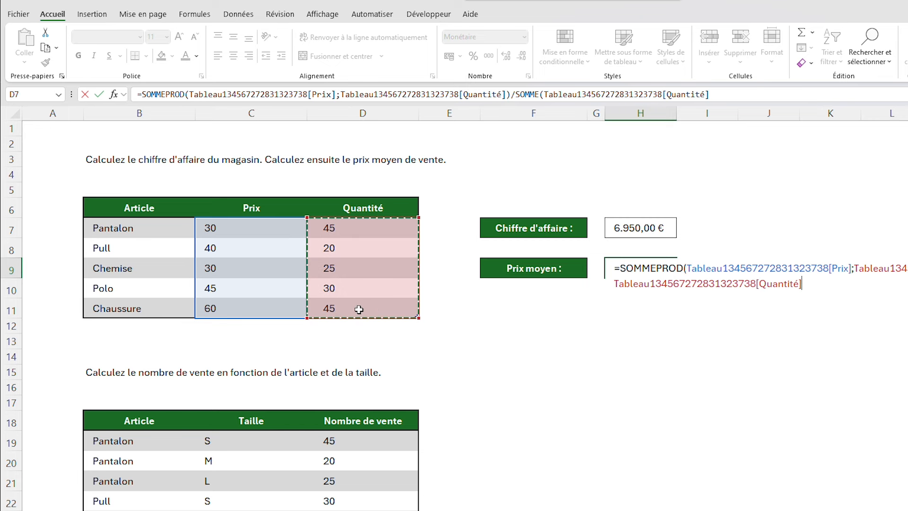
pyautogui.press('Return')
# Review the Chiffre d'affaire and Prix moyen formulas and look over the next exercise on sales by article and size
pyautogui.click(661, 267)
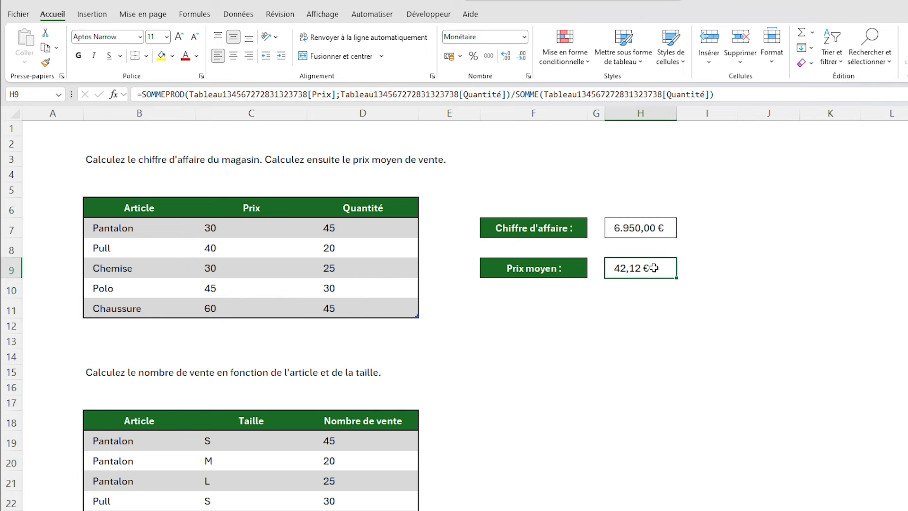
pyautogui.click(671, 225)
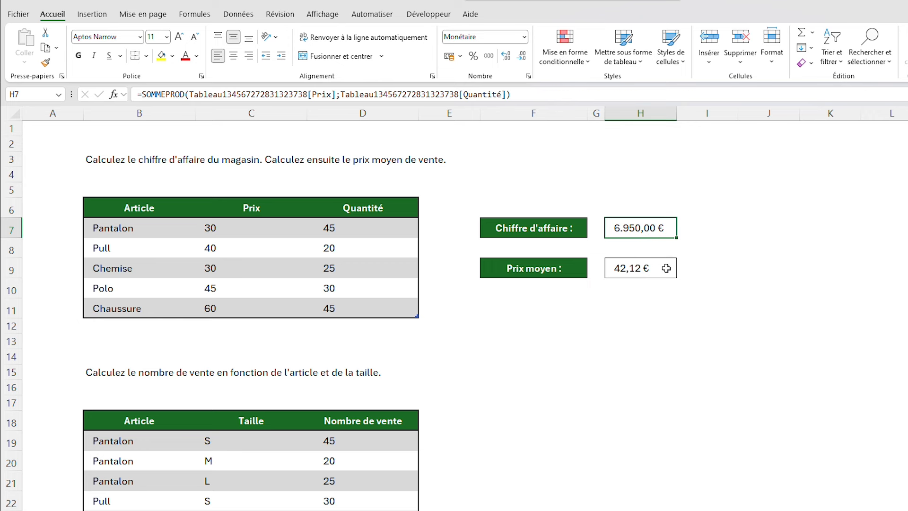
pyautogui.click(639, 266)
pyautogui.scroll(-5, 604, 341)
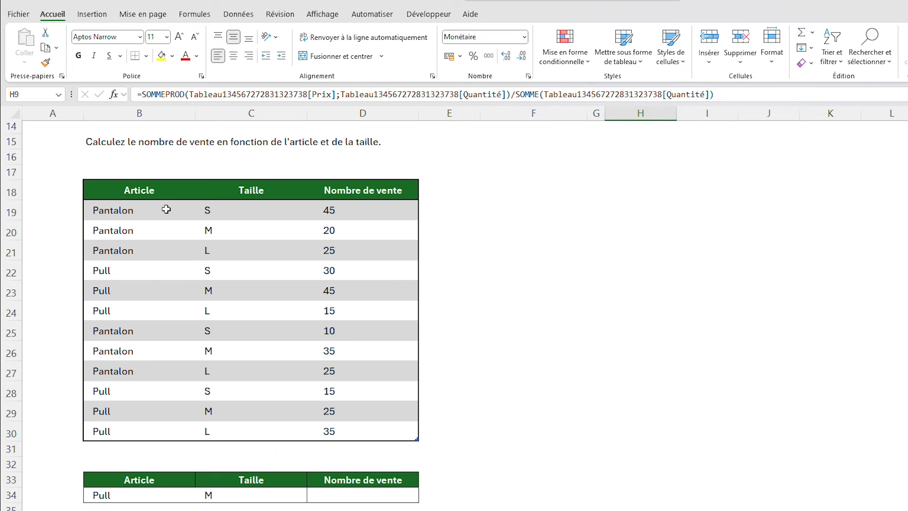
# Look over the Article, Taille and Nombre de vente columns and the article and size criteria in row 34
pyautogui.moveTo(167, 209); pyautogui.dragTo(147, 296)
pyautogui.click(148, 339)
pyautogui.click(381, 211)
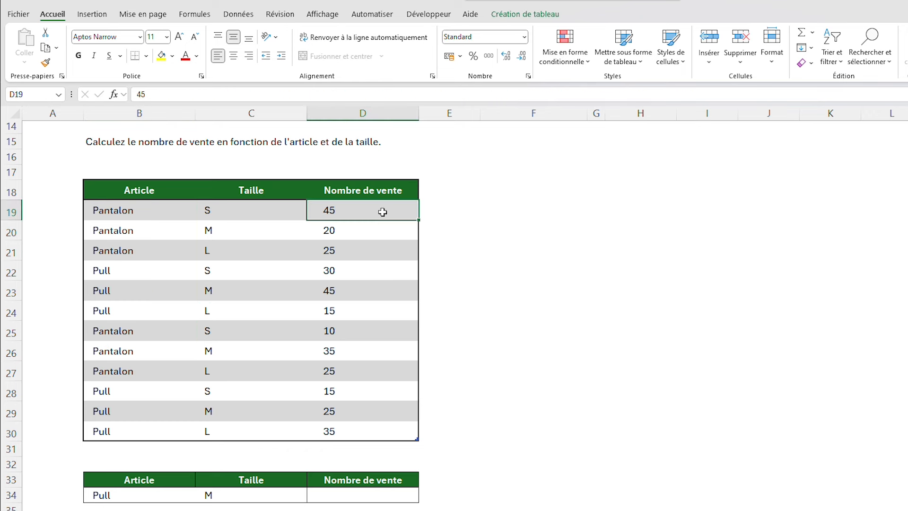
pyautogui.click(363, 496)
pyautogui.click(128, 493)
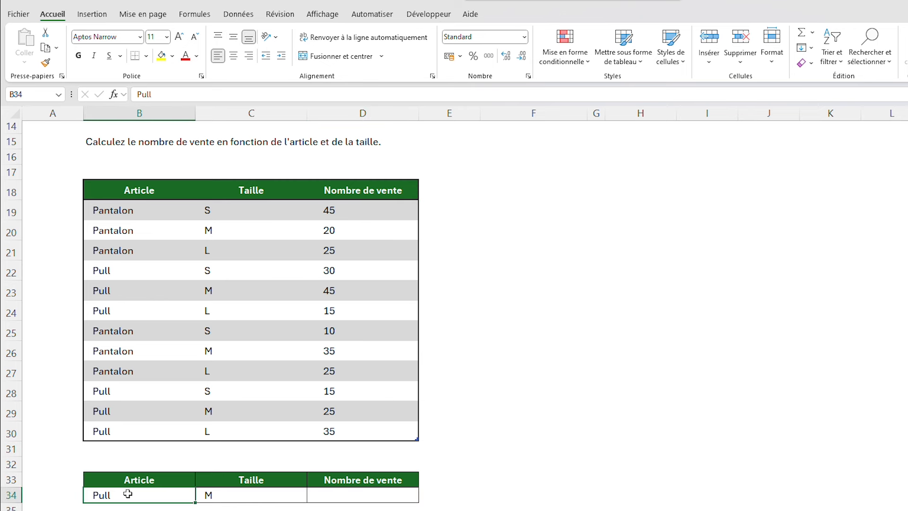
pyautogui.click(261, 492)
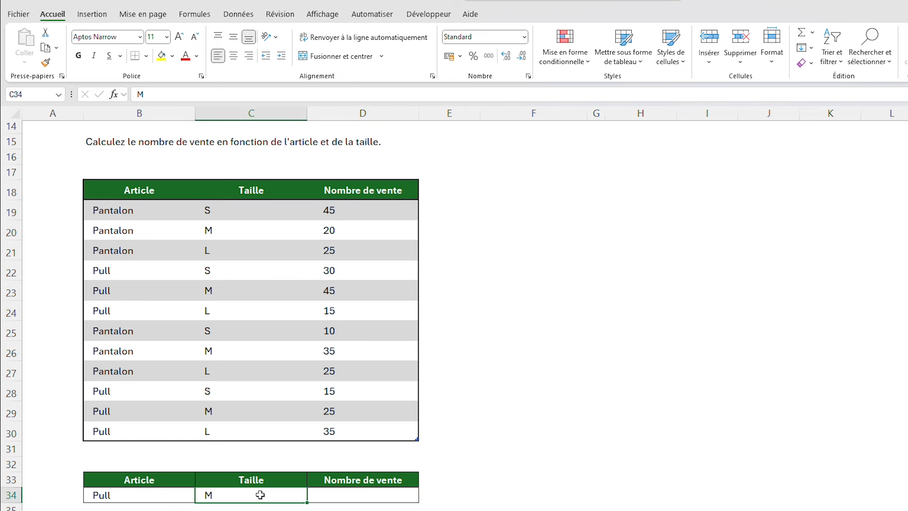
# Start a SOMMEPROD formula in D34 with a first condition that the Article column equals B34
pyautogui.click(355, 494)
pyautogui.write('=S')
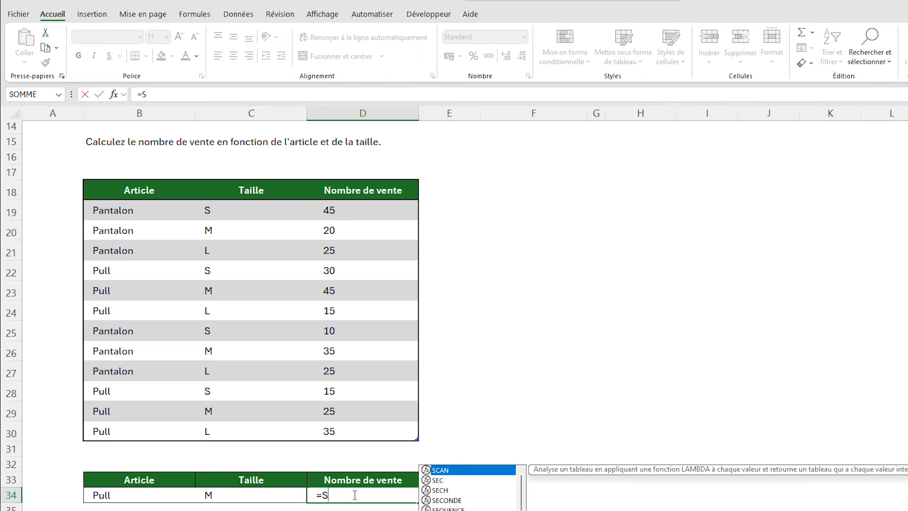
pyautogui.write('OMME')
pyautogui.write('RP')
pyautogui.press('BackSpace')
pyautogui.press('BackSpace')
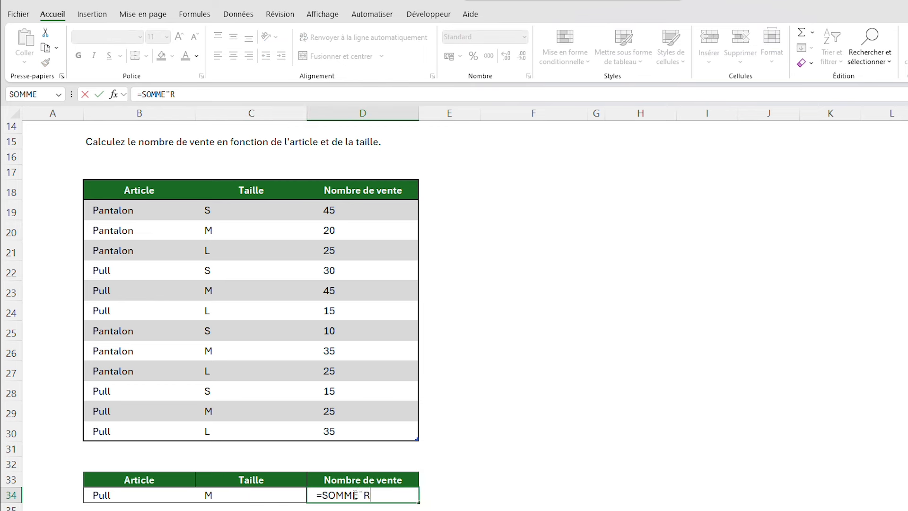
pyautogui.write('PROD(')
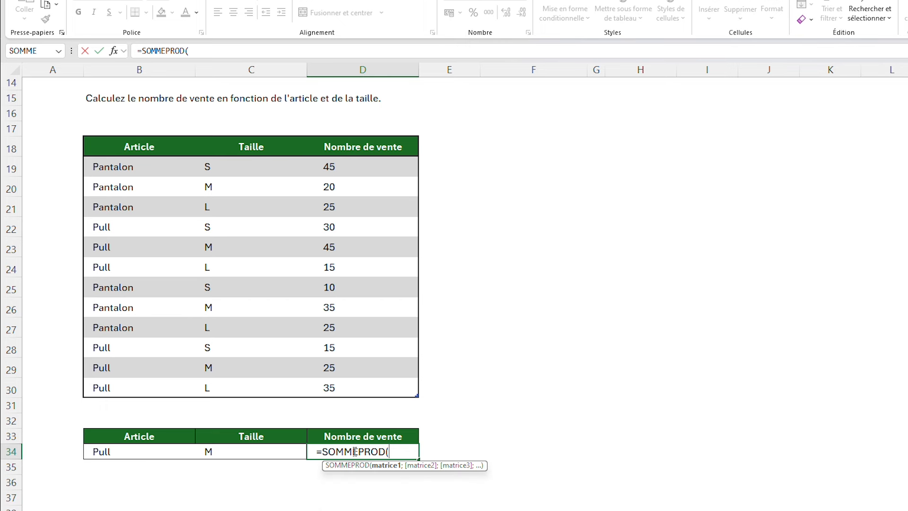
pyautogui.write('(')
pyautogui.moveTo(144, 166); pyautogui.dragTo(139, 387)
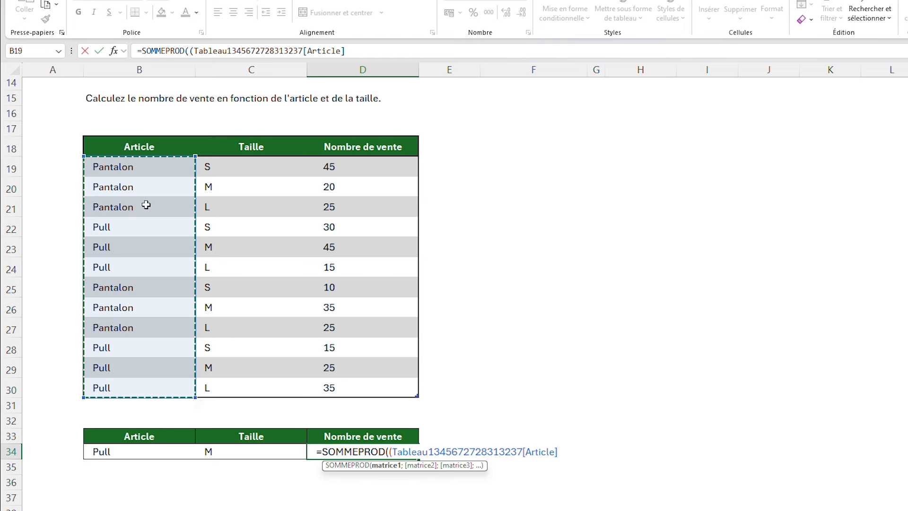
pyautogui.write('=')
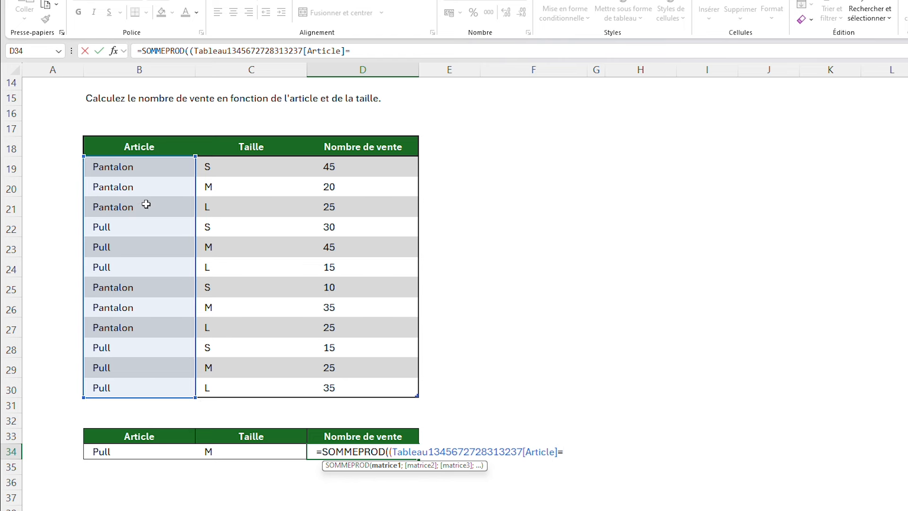
pyautogui.click(134, 452)
pyautogui.write(')')
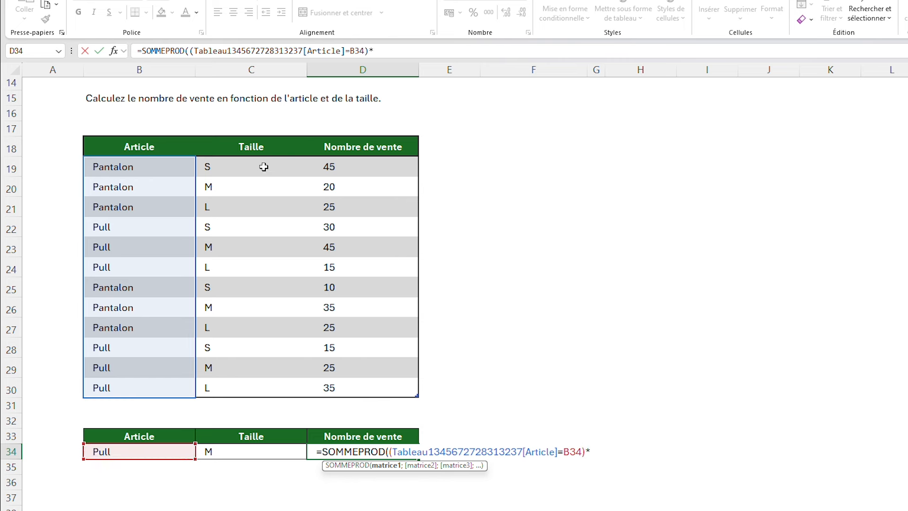
# Multiply by a second bracketed condition in the D34 formula requiring the Taille column to equal C34
pyautogui.write('*')
pyautogui.moveTo(263, 167); pyautogui.dragTo(258, 391)
pyautogui.click(589, 453)
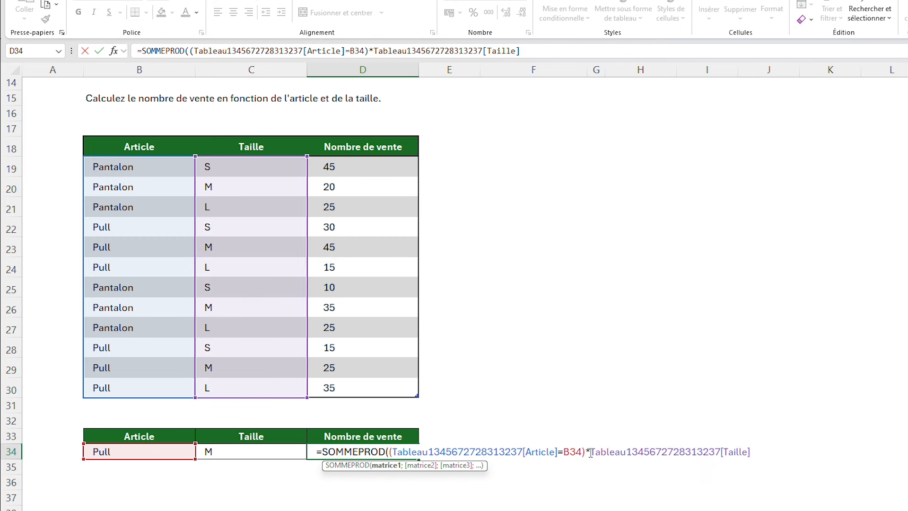
pyautogui.write('(')
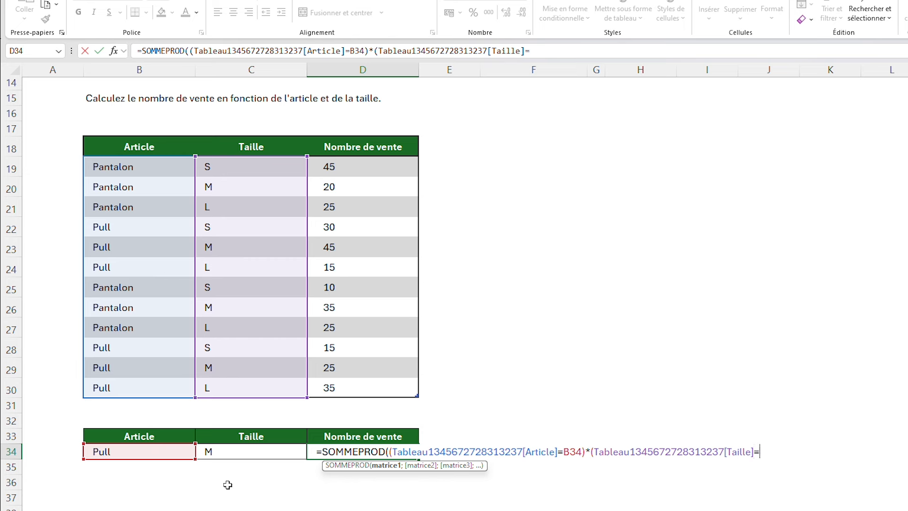
pyautogui.click(226, 453)
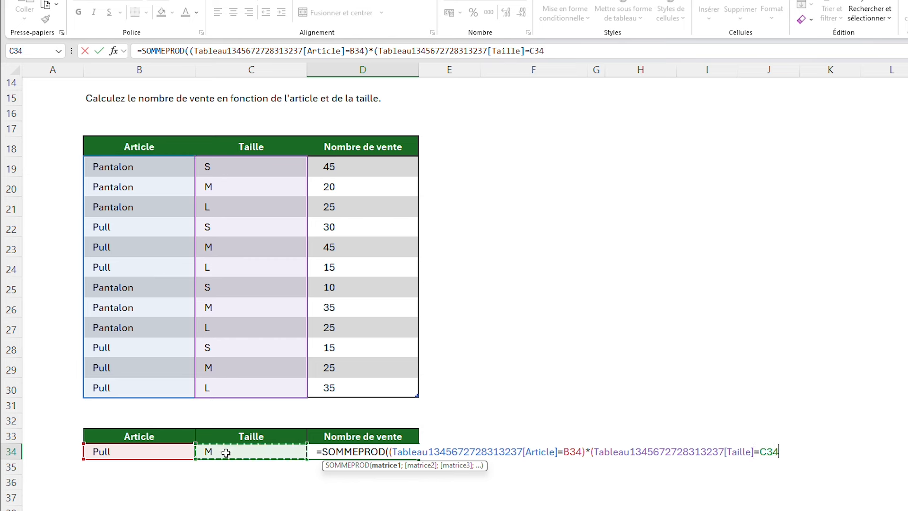
pyautogui.write(')')
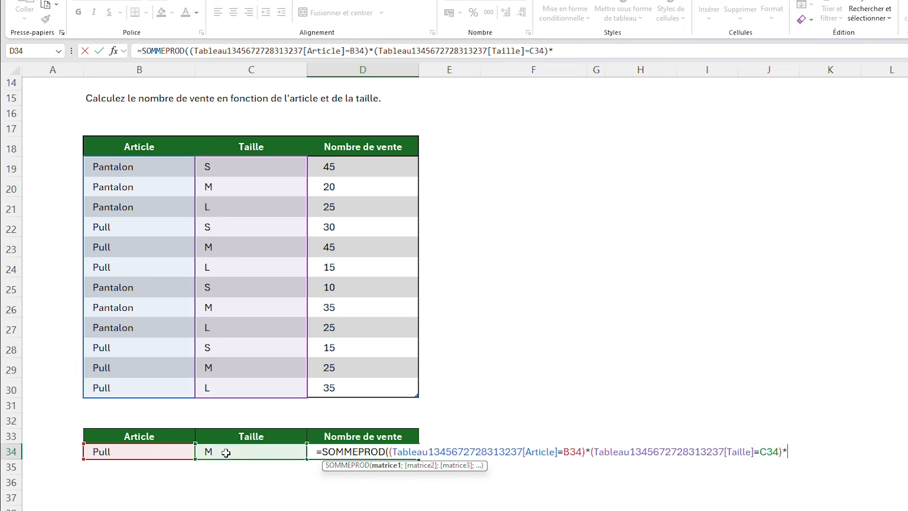
# Complete the D34 SOMMEPROD formula by multiplying both conditions by the Nombre de vente column
pyautogui.write('*')
pyautogui.moveTo(365, 169); pyautogui.dragTo(370, 385)
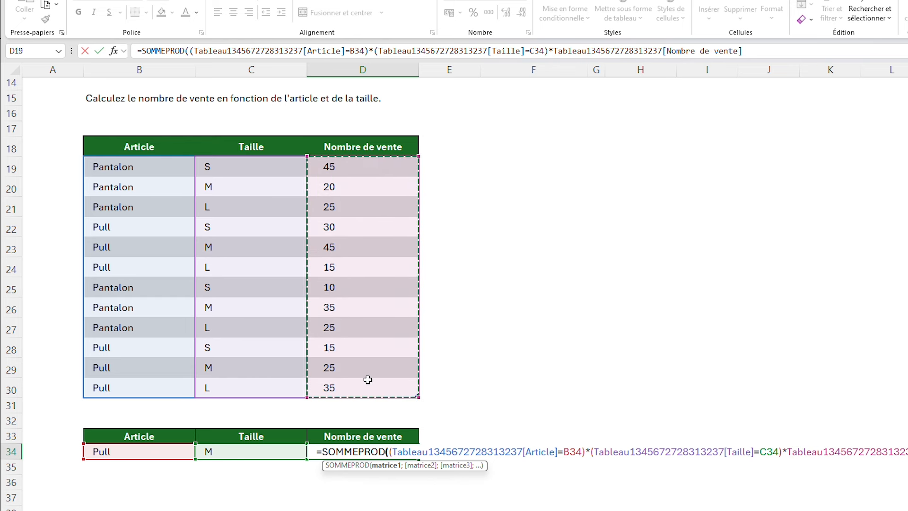
pyautogui.write(')')
pyautogui.press('Return')
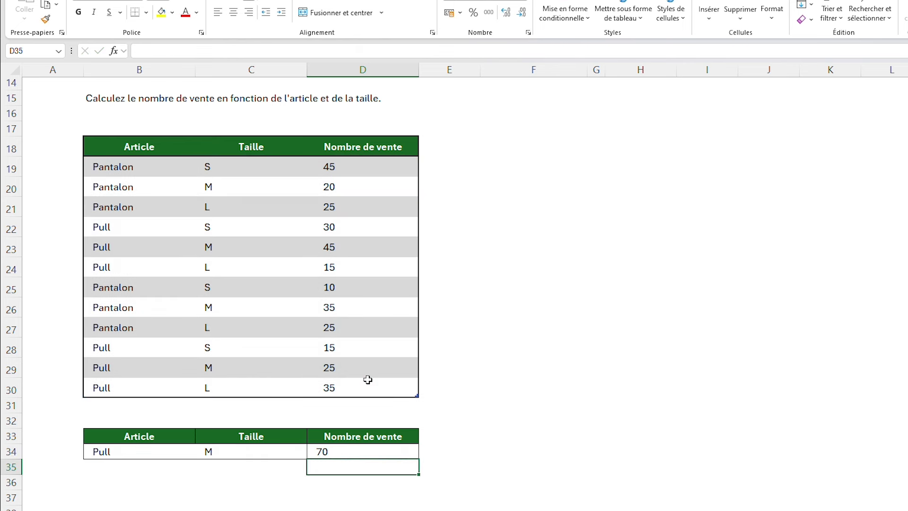
pyautogui.click(407, 451)
# Change the article criterion in B34 to Pantalon to test the formula
pyautogui.click(160, 452)
pyautogui.doubleClick(162, 452)
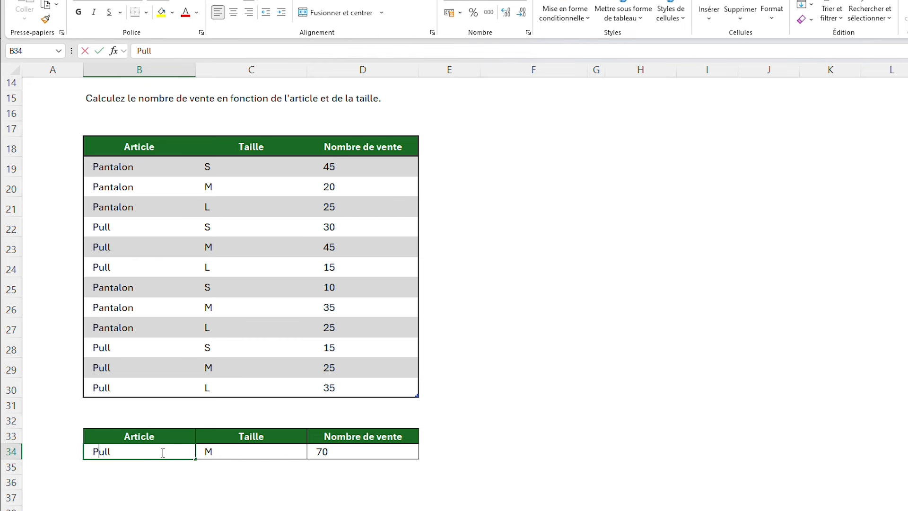
pyautogui.press('Delete')
pyautogui.press('Delete')
pyautogui.press('Delete')
pyautogui.write('antalon')
pyautogui.press('Return')
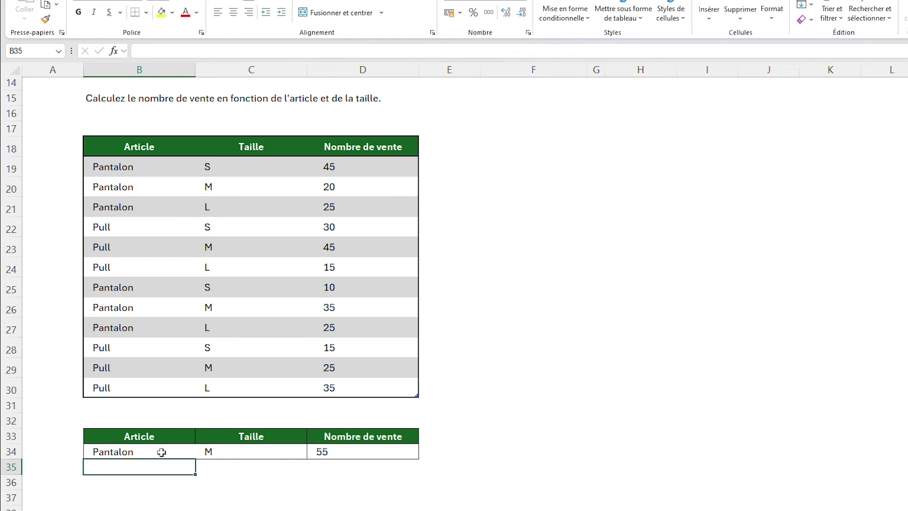
# Test the formula with the size criterion in C34 set to S and finally to L
pyautogui.click(251, 451)
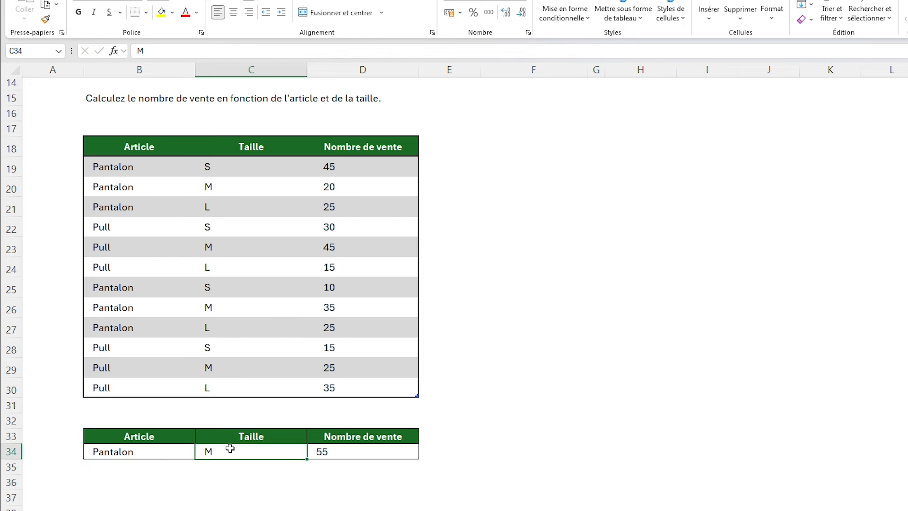
pyautogui.write('S')
pyautogui.press('Return')
pyautogui.click(233, 450)
pyautogui.write('L')
pyautogui.press('Return')
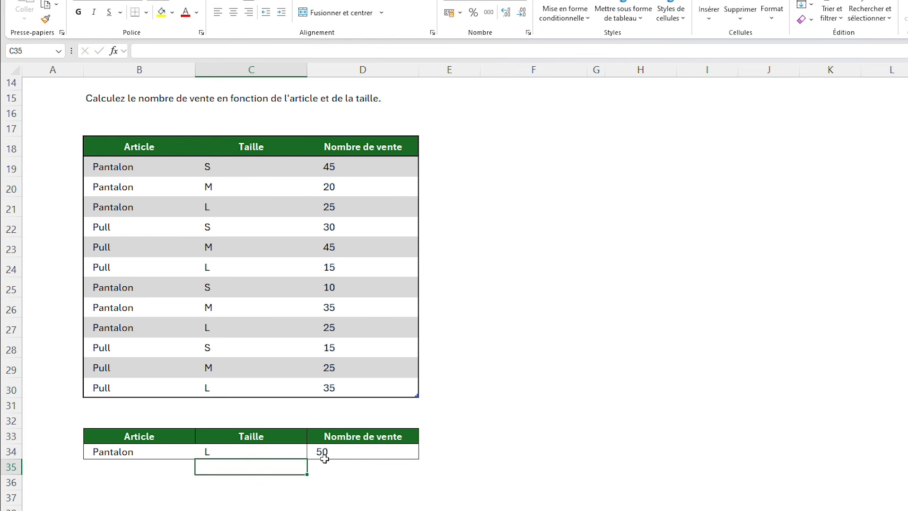
pyautogui.click(622, 241)
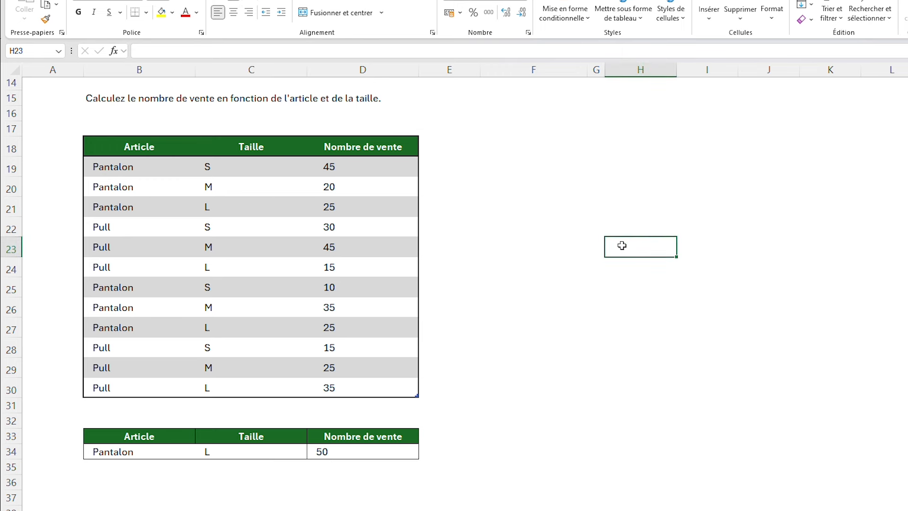
pyautogui.click(441, 367)
pyautogui.click(531, 286)
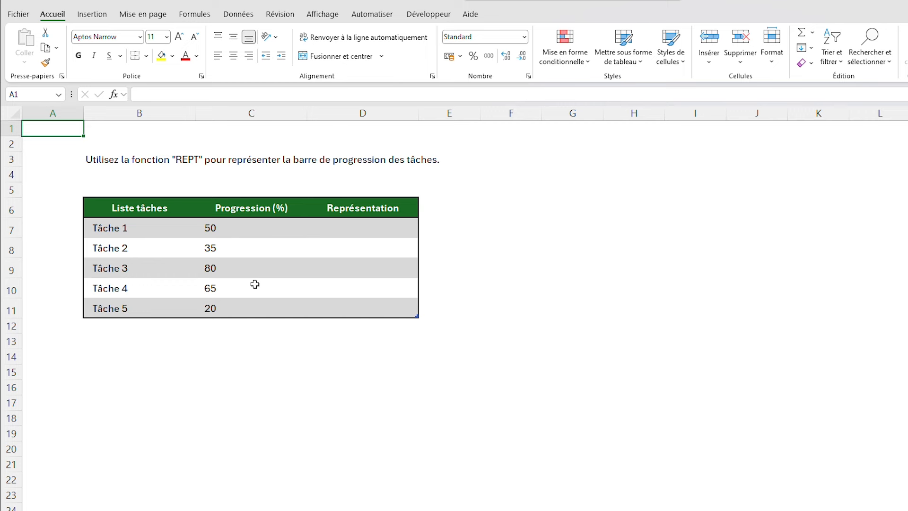
# Look over the REPT exercise's task list, the Progression (%) values and the empty Représentation cells
pyautogui.moveTo(151, 227); pyautogui.dragTo(148, 306)
pyautogui.moveTo(286, 224); pyautogui.dragTo(265, 308)
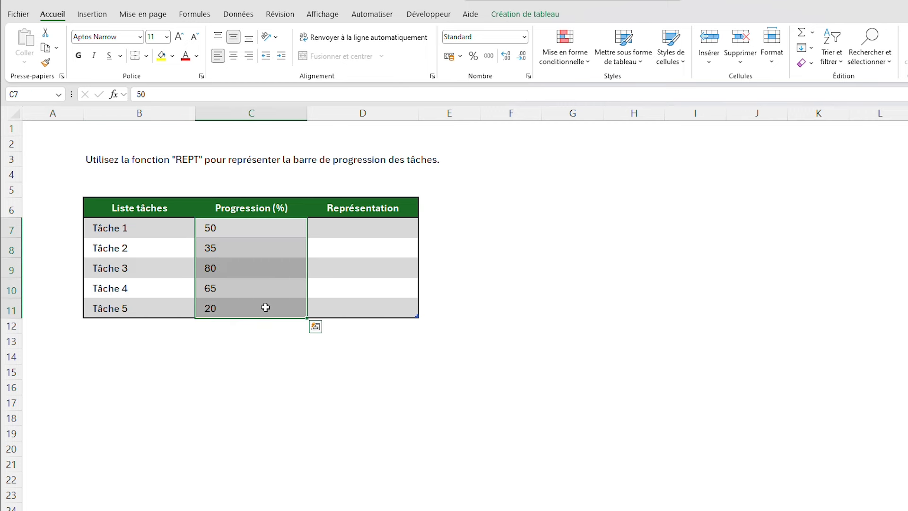
pyautogui.click(345, 223)
pyautogui.click(330, 245)
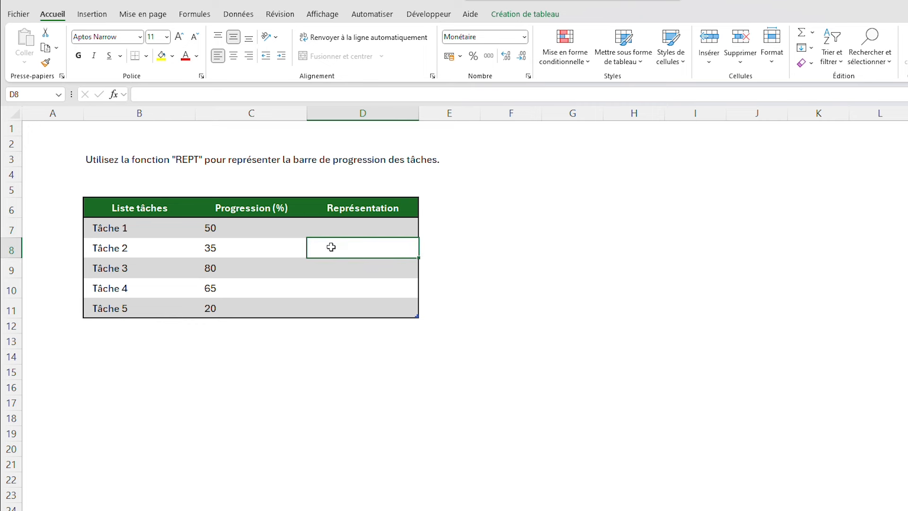
pyautogui.click(329, 263)
pyautogui.click(331, 292)
pyautogui.click(330, 307)
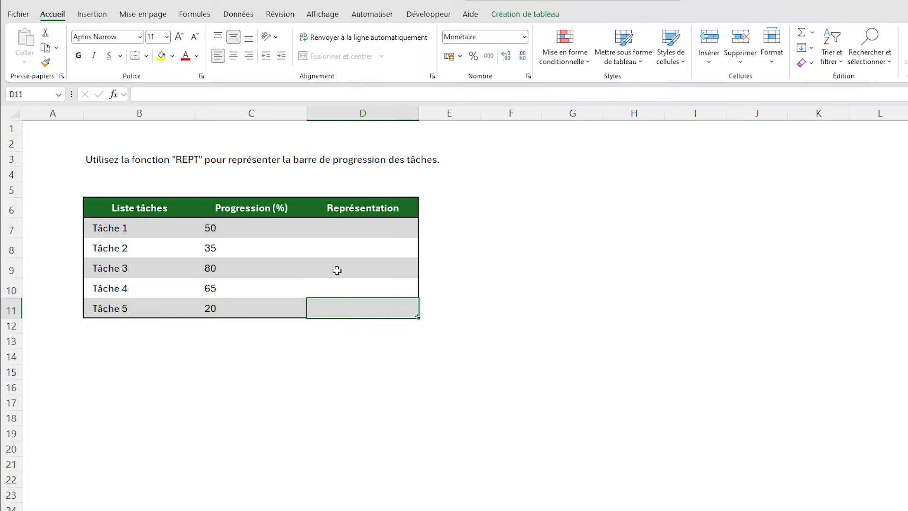
# Enter a REPT formula in D7 that repeats "||" by the task's Progression (%) divided by 10
pyautogui.click(330, 229)
pyautogui.write('=REPT(')
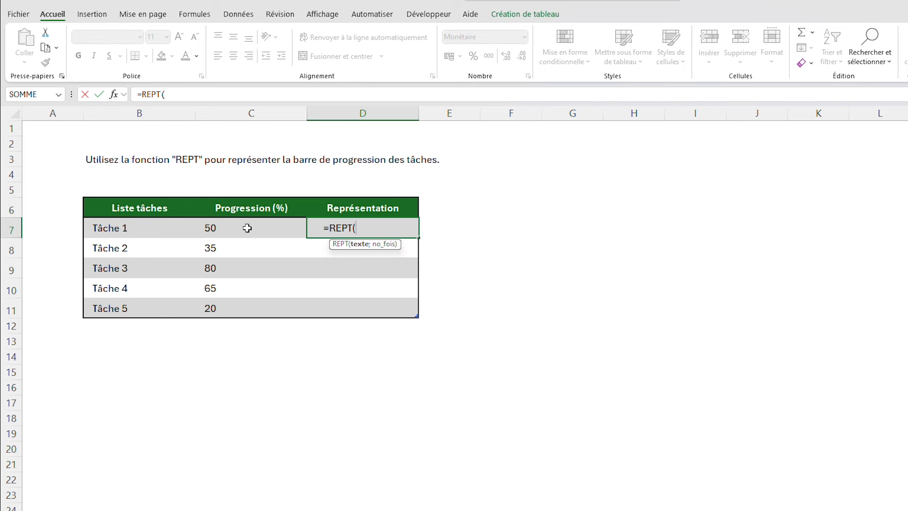
pyautogui.write('"||";')
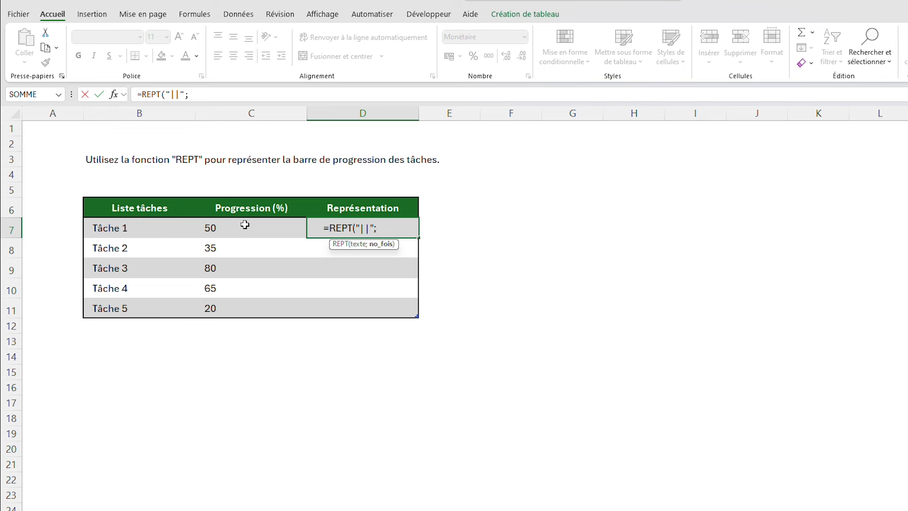
pyautogui.click(244, 226)
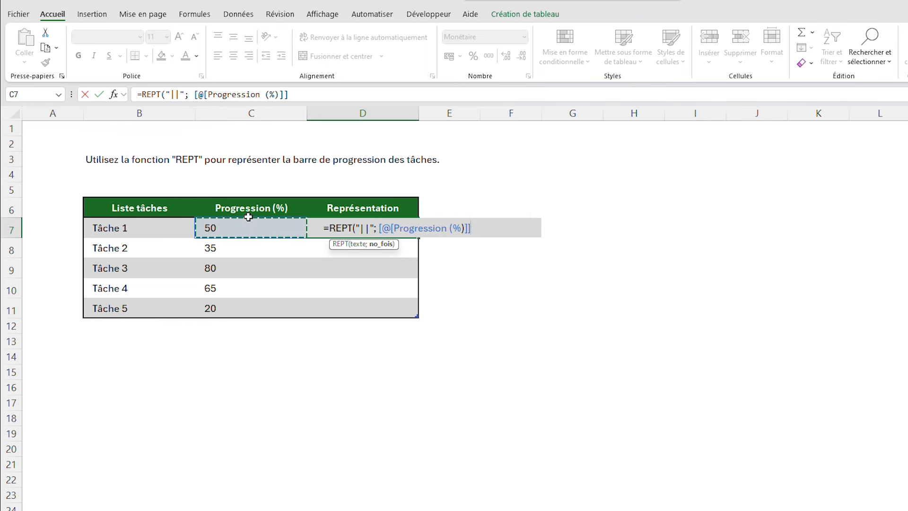
pyautogui.write('/10')
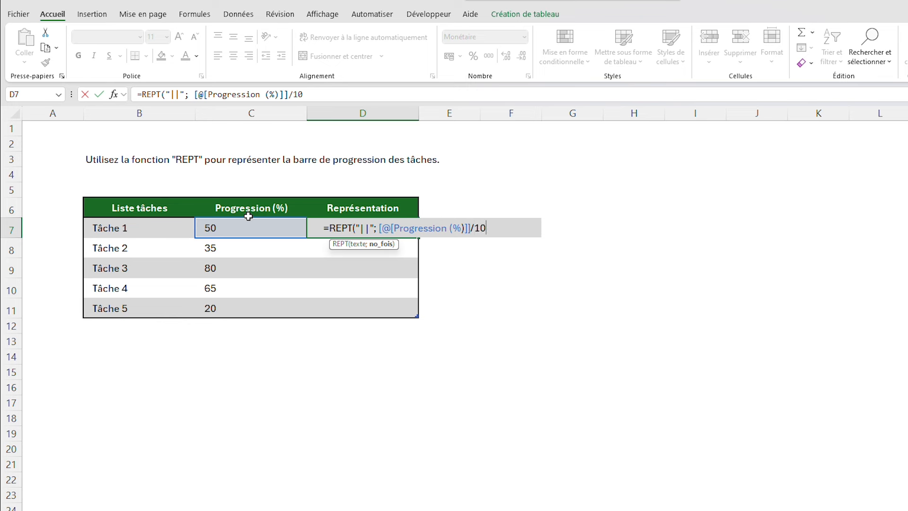
pyautogui.write(')')
pyautogui.press('Return')
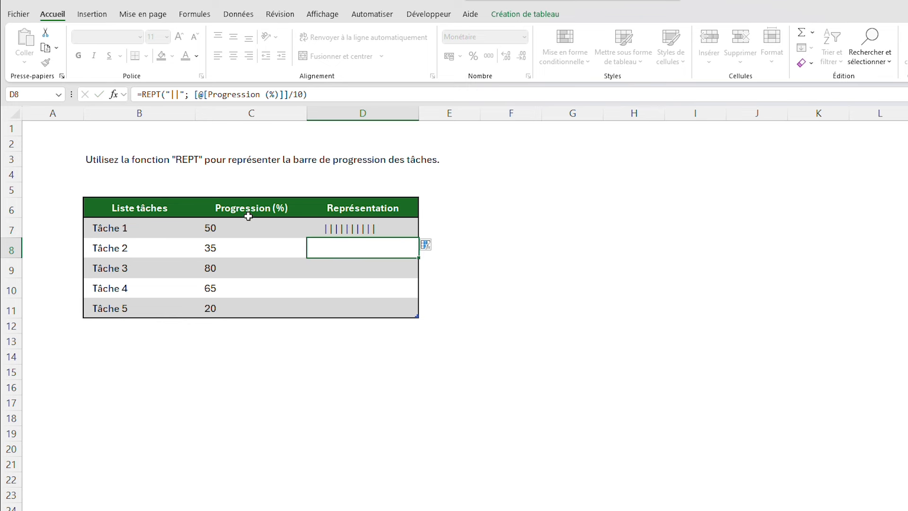
# Copy the REPT formula from D7 down through D11 for the remaining tasks
pyautogui.click(390, 225)
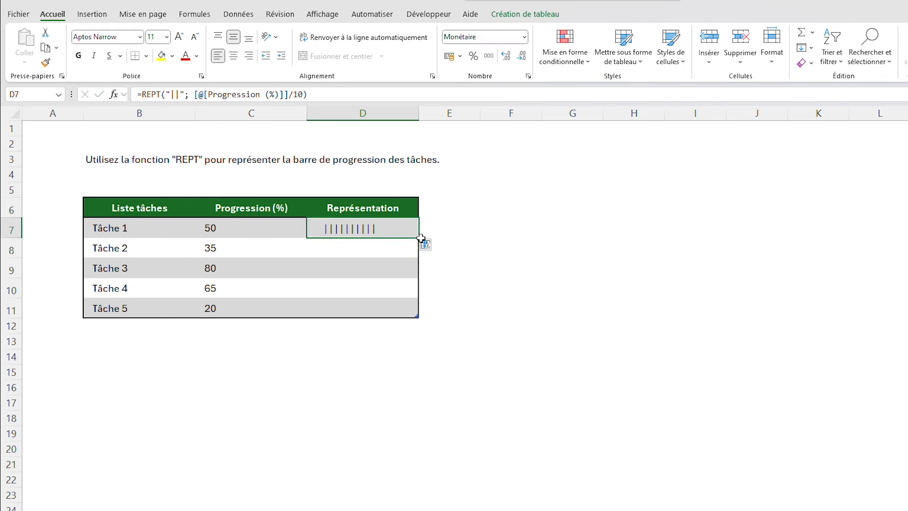
pyautogui.moveTo(419, 238); pyautogui.dragTo(403, 311)
pyautogui.click(452, 239)
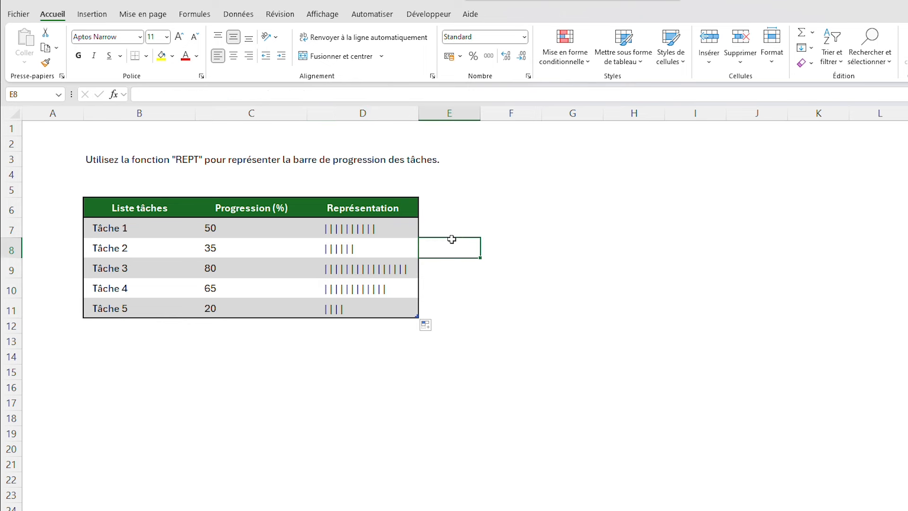
# Check the Tâche 1 progression bar in D7 and its repeated text against the percentage in C7
pyautogui.click(257, 228)
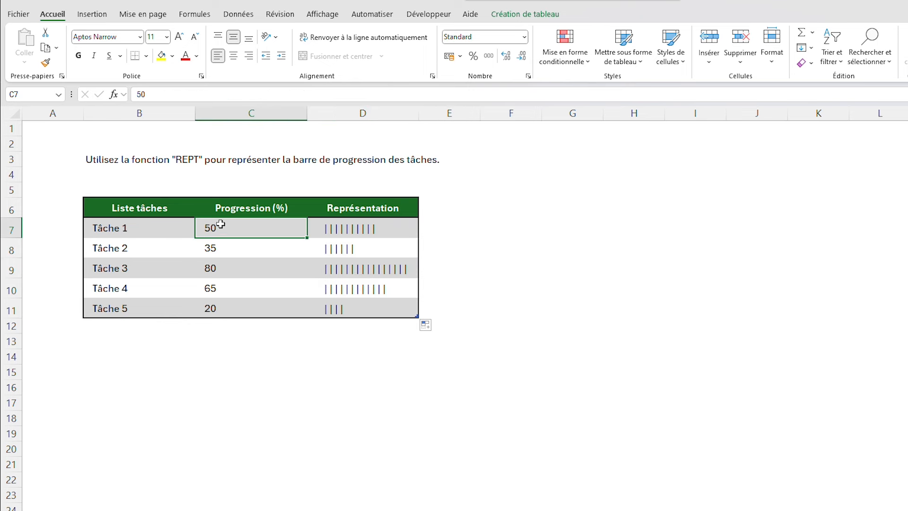
pyautogui.click(338, 231)
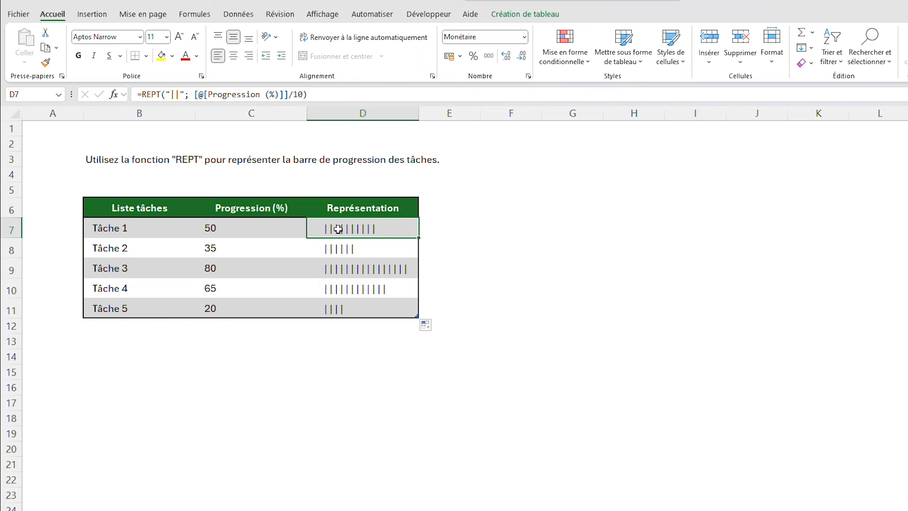
pyautogui.click(183, 99)
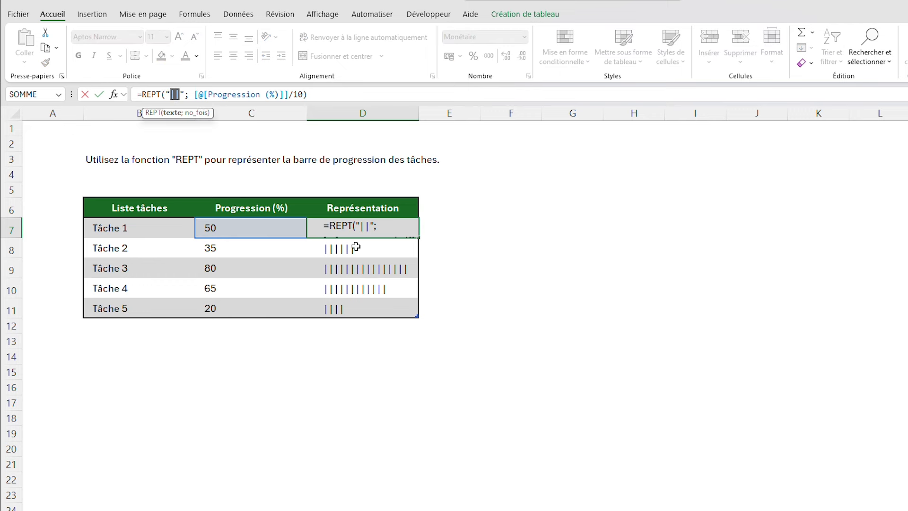
pyautogui.press('Escape')
pyautogui.click(274, 230)
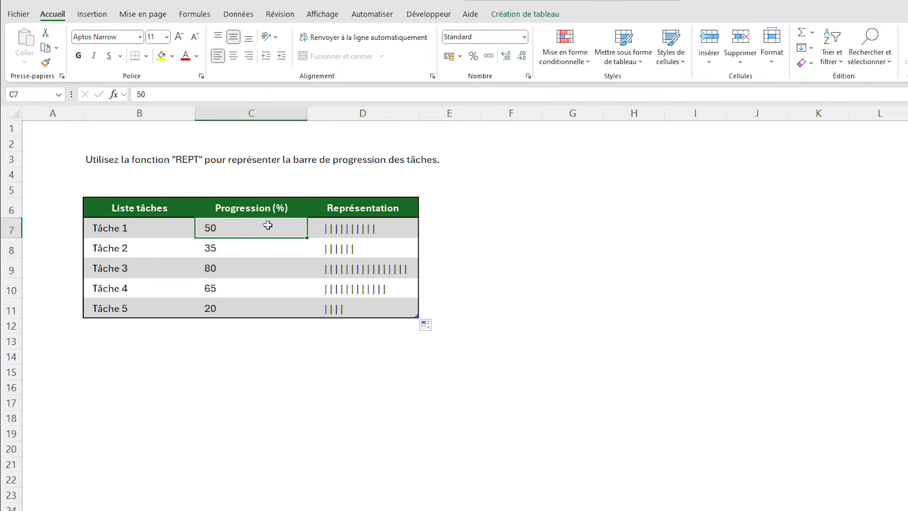
# Test Tâche 1's progression bar by setting C7 to 0, 70 and finally 20
pyautogui.write('0')
pyautogui.press('Return')
pyautogui.click(267, 225)
pyautogui.write('70')
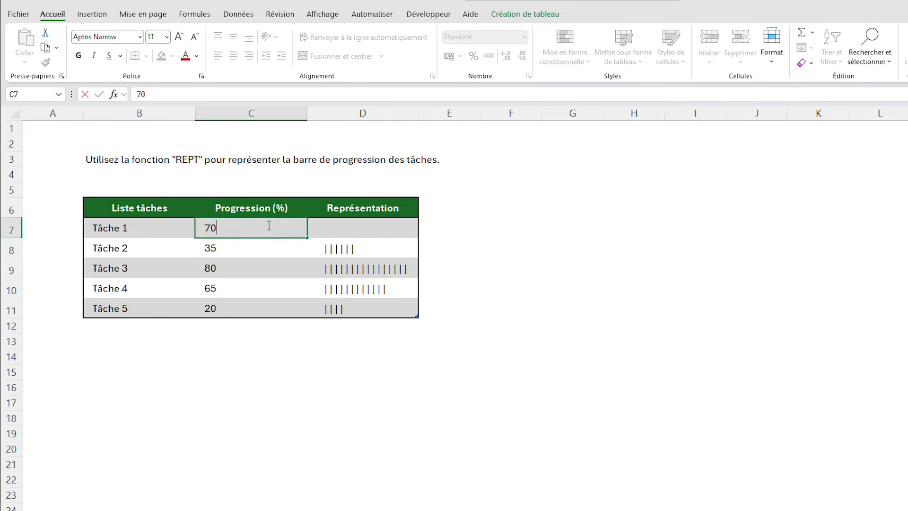
pyautogui.press('Return')
pyautogui.click(268, 226)
pyautogui.write('20')
pyautogui.press('Return')
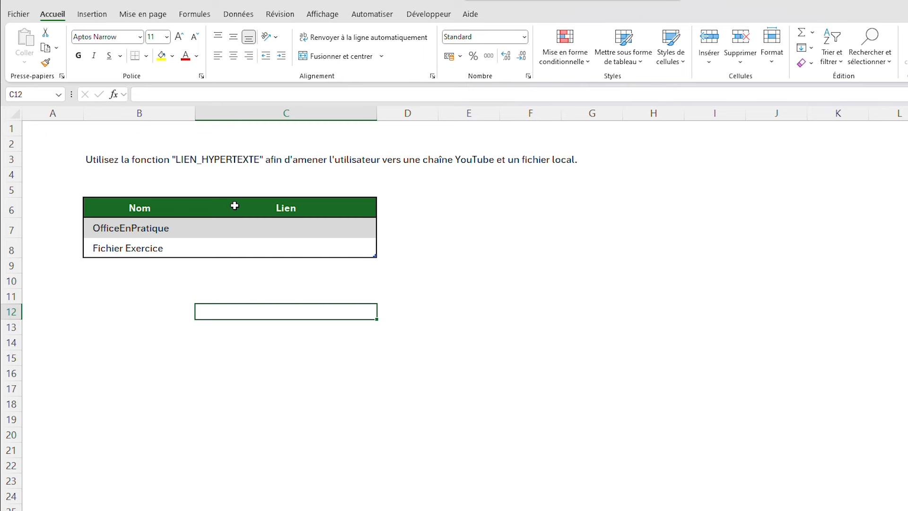
# Look over the LIEN_HYPERTEXTE exercise's Nom entries and the empty Lien cells beside them
pyautogui.moveTo(178, 218)
pyautogui.mouseDown()
pyautogui.moveTo(170, 241)
pyautogui.moveTo(170, 227)
pyautogui.mouseUp()
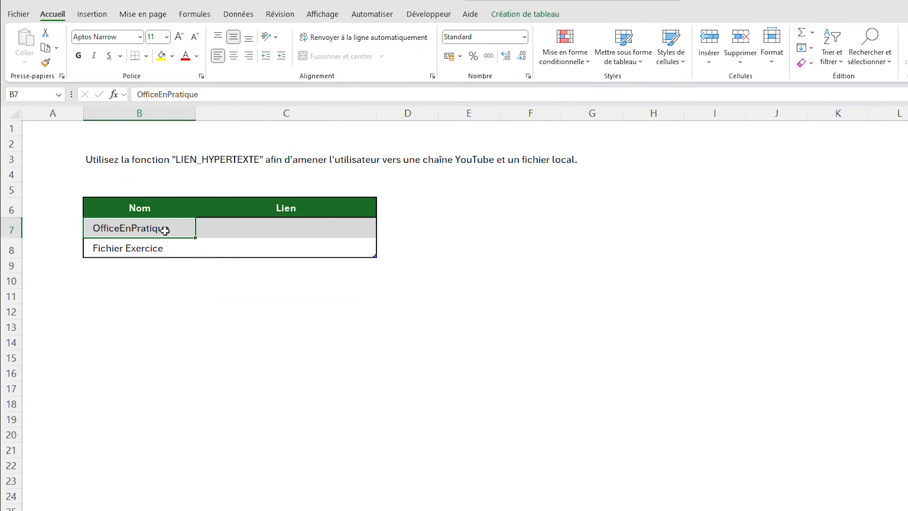
pyautogui.click(165, 248)
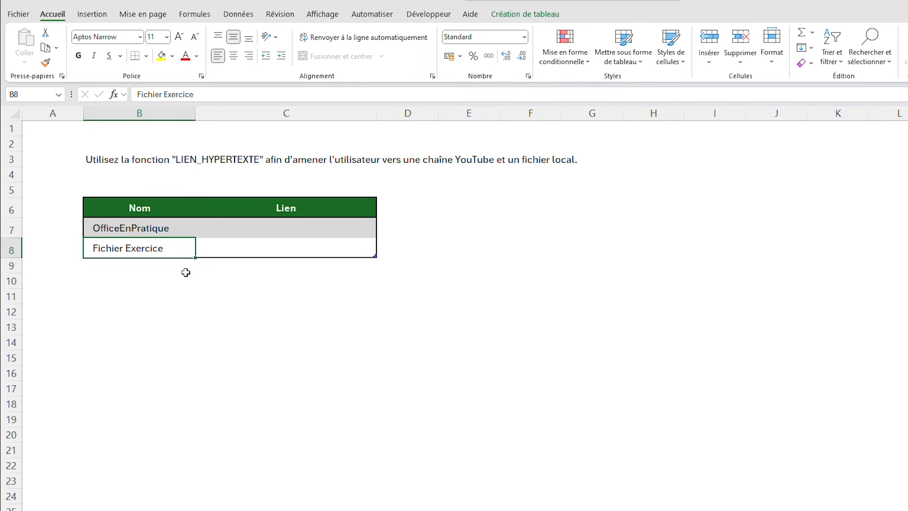
pyautogui.click(264, 227)
pyautogui.click(263, 249)
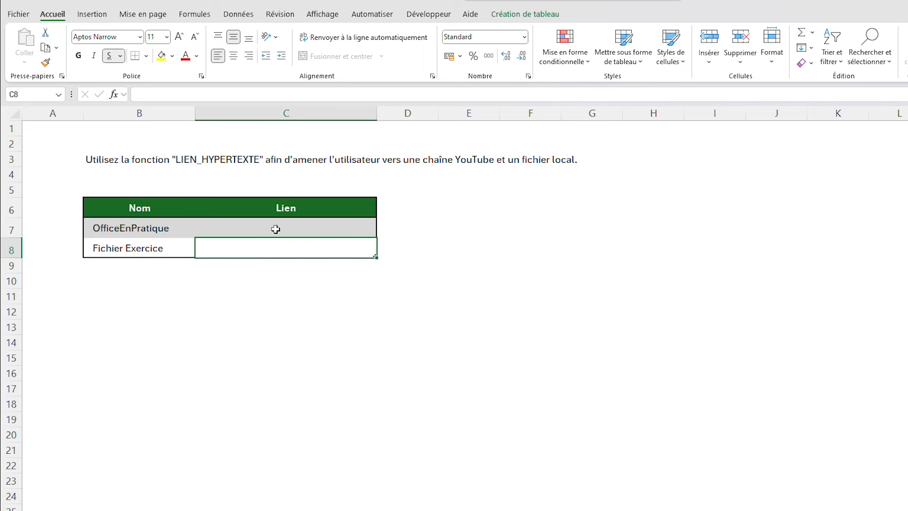
pyautogui.click(276, 230)
pyautogui.click(269, 251)
pyautogui.click(272, 230)
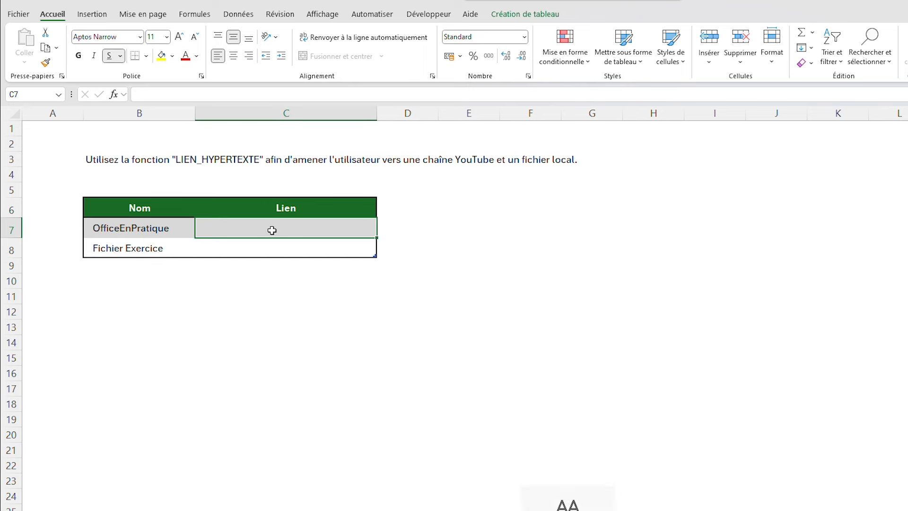
pyautogui.write('=')
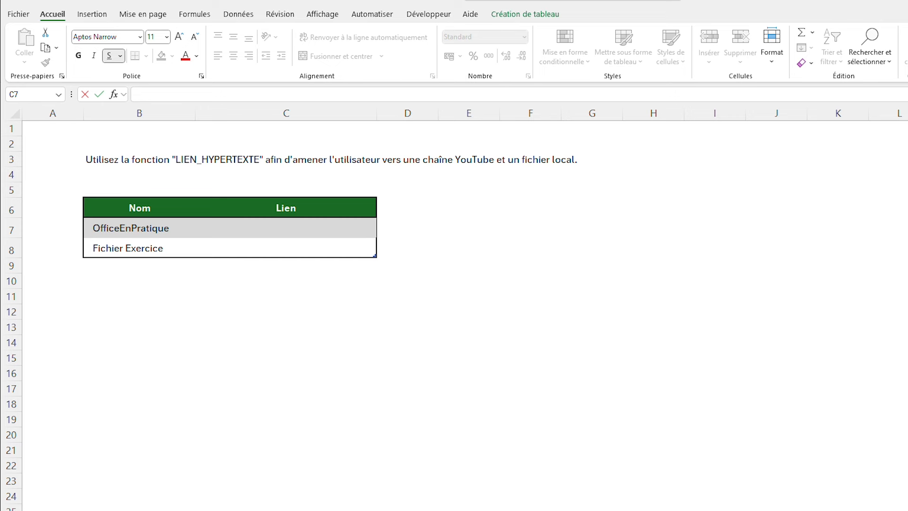
pyautogui.click(314, 227)
pyautogui.write('=')
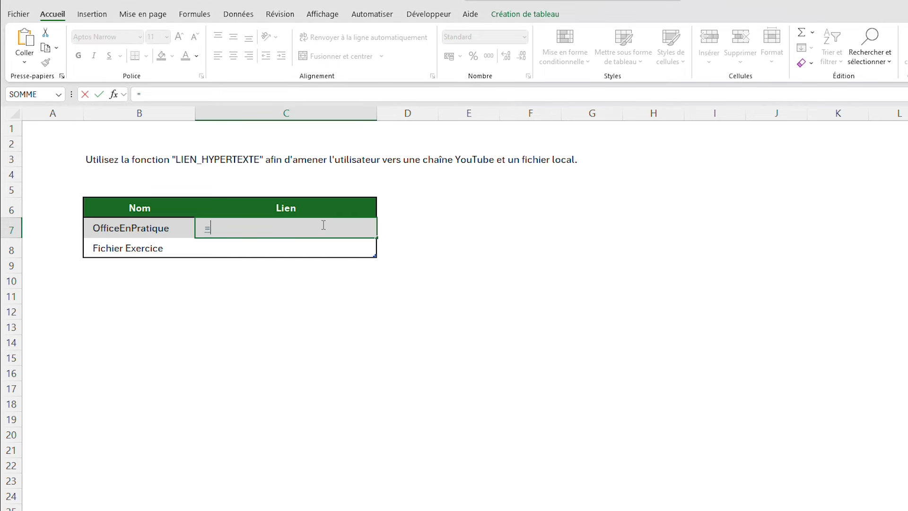
pyautogui.write('LIEN')
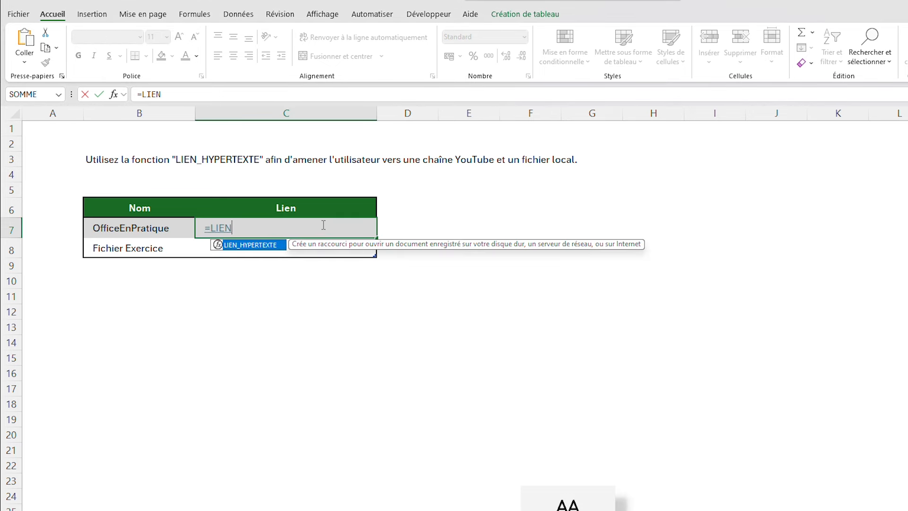
pyautogui.write('_')
pyautogui.doubleClick(256, 246)
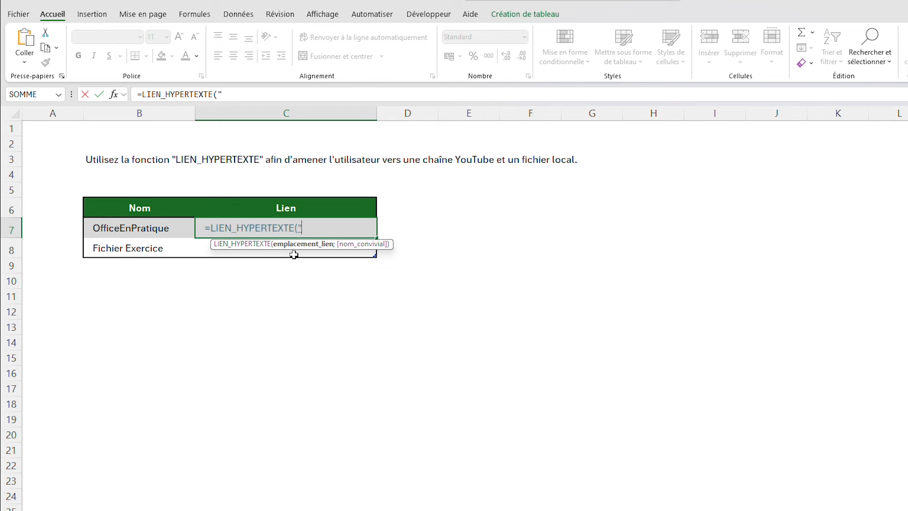
pyautogui.write('"')
pyautogui.write('https://www.youtube.com/@officeenpratique')
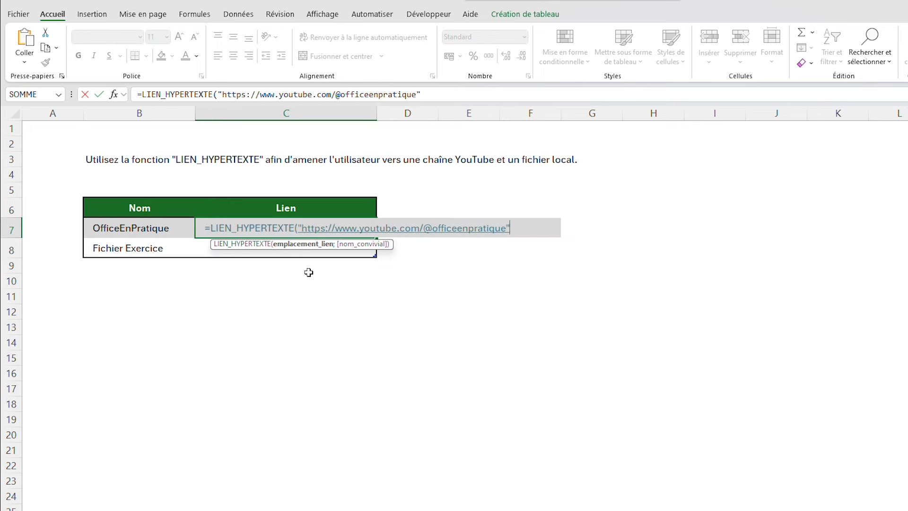
pyautogui.write('"; ')
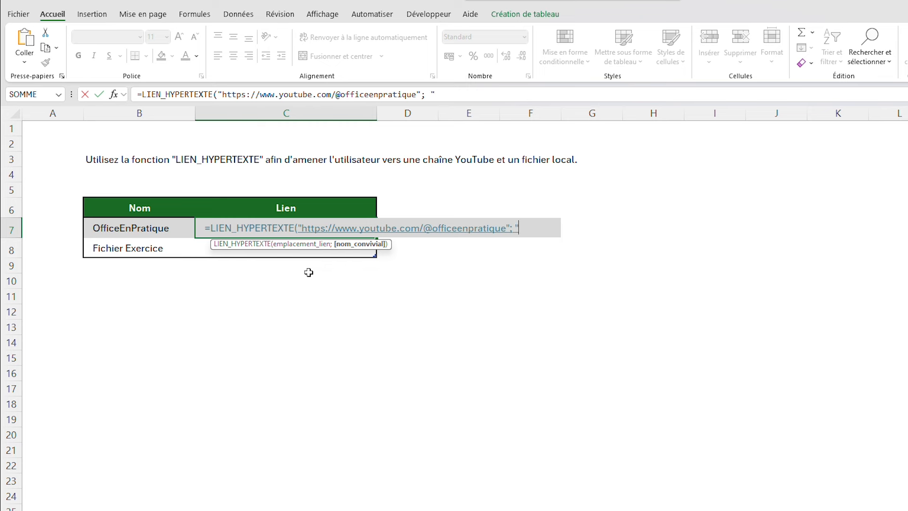
pyautogui.write('"YouTube')
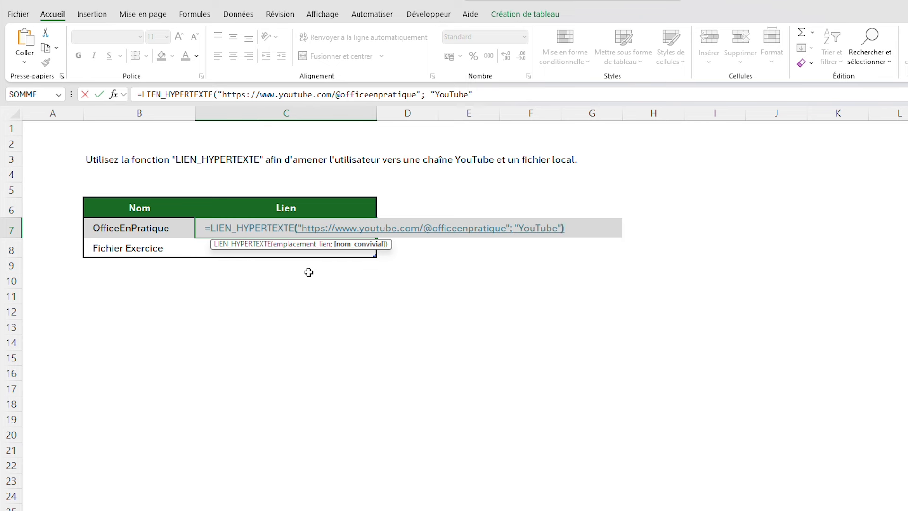
pyautogui.press('Return')
pyautogui.click(222, 230)
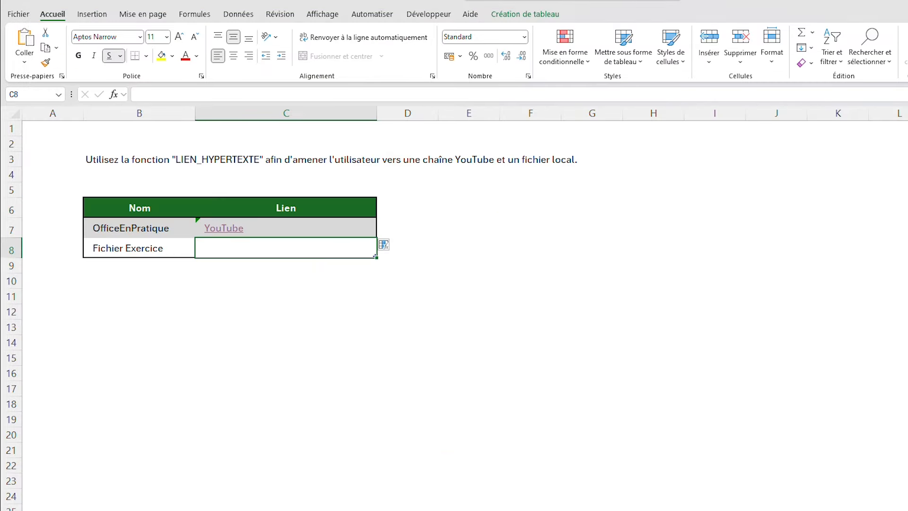
# Enter a LIEN_HYPERTEXTE formula in C8 linking to the desktop file "GestionStock - Copie - Copie - Copie.xlsm" with the display name "Exercice"
pyautogui.press('super+e')
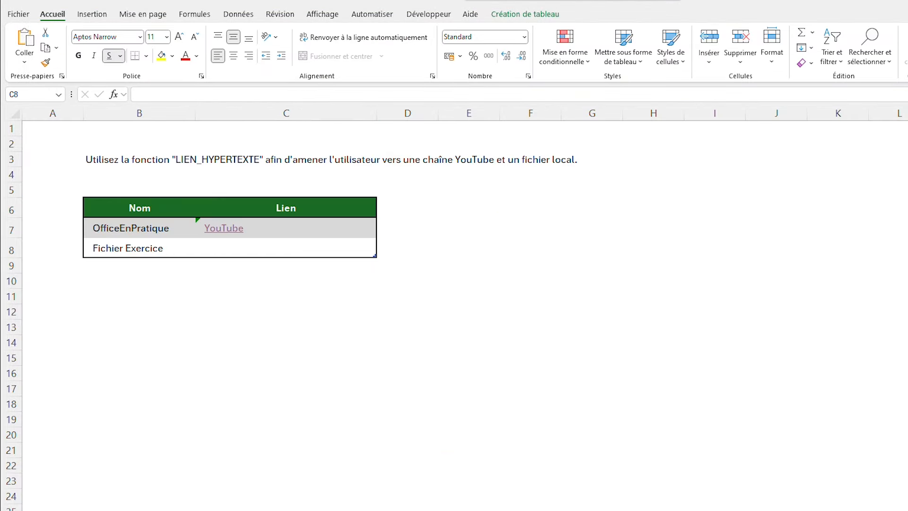
pyautogui.hotkey('alt', 'Tab')
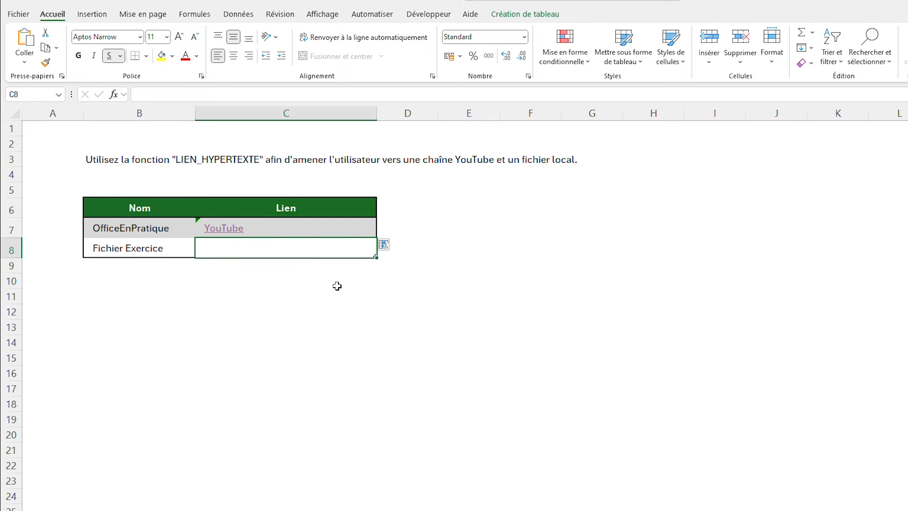
pyautogui.write('=')
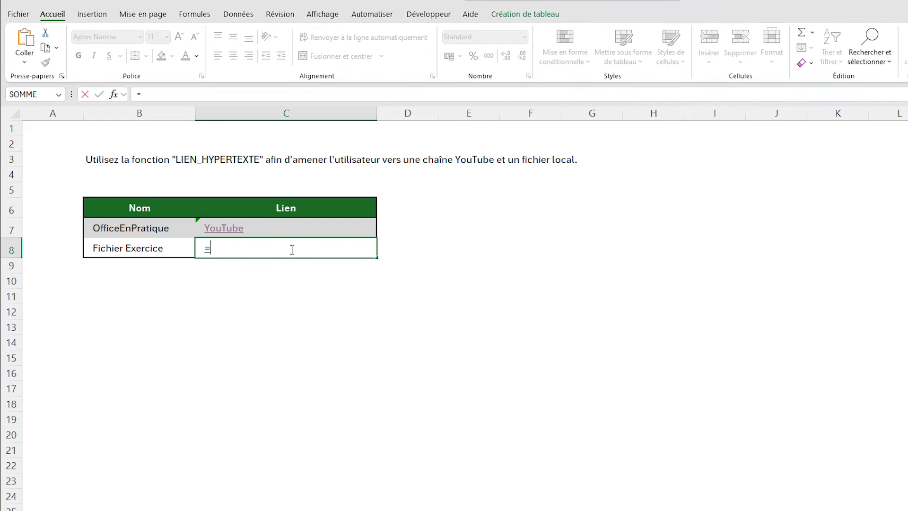
pyautogui.write('L')
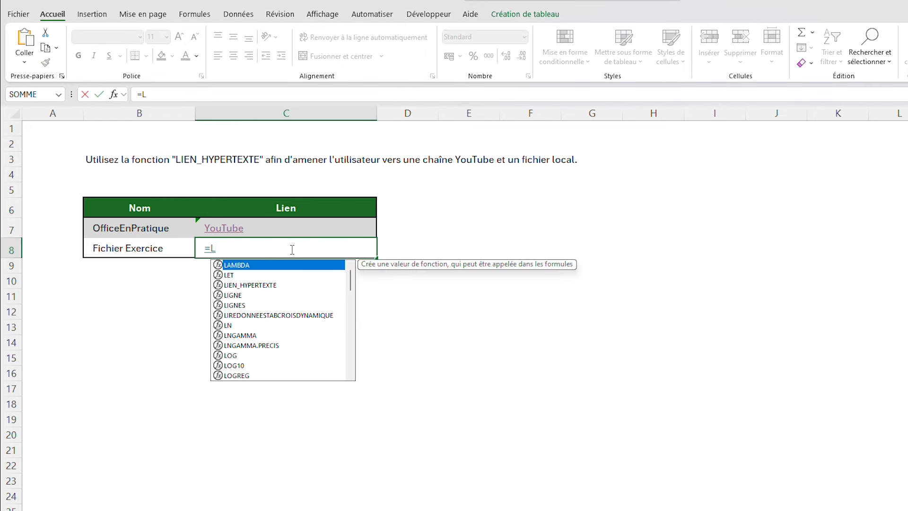
pyautogui.doubleClick(263, 285)
pyautogui.write('"')
pyautogui.write('C:\\Users\\1samu\\Desktop\\GestionStock - Copie - Copie - Copie.xlsm')
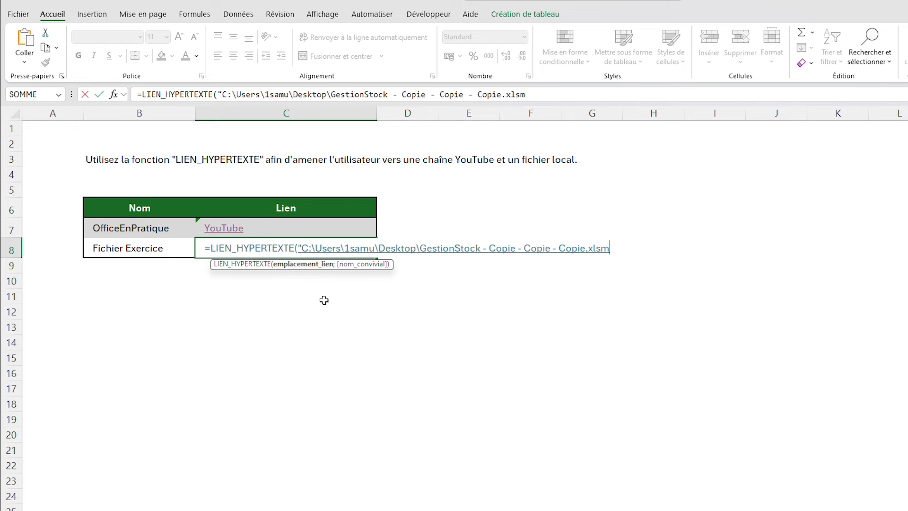
pyautogui.write('"')
pyautogui.write('; Exer')
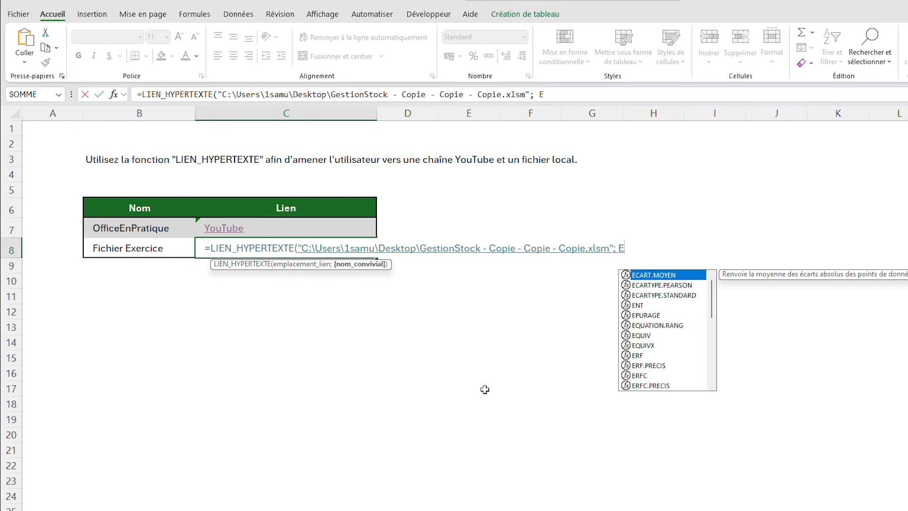
pyautogui.press('BackSpace')
pyautogui.press('BackSpace')
pyautogui.press('BackSpace')
pyautogui.press('BackSpace')
pyautogui.write('"Ex')
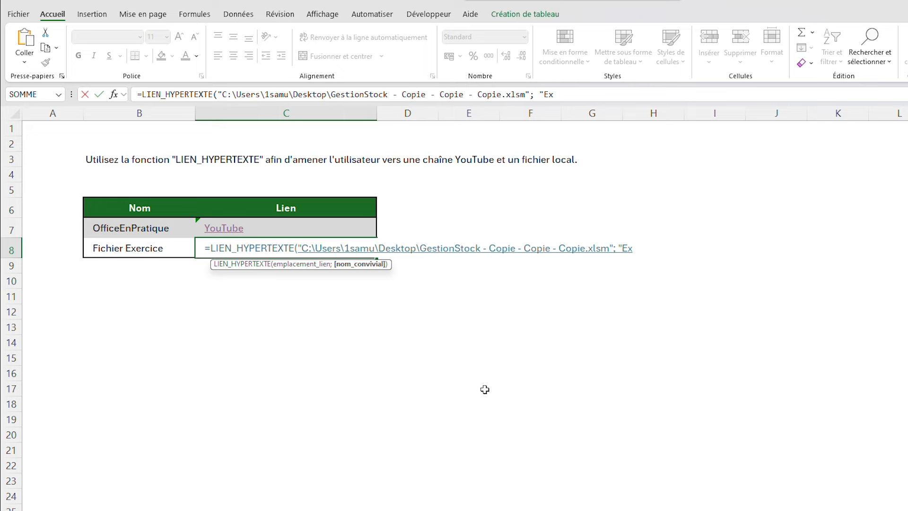
pyautogui.write('ercice"')
pyautogui.press('Return')
# Follow the Exercice link in C8 to check the stock workbook it opens, and return to the exercise sheet
pyautogui.click(228, 250)
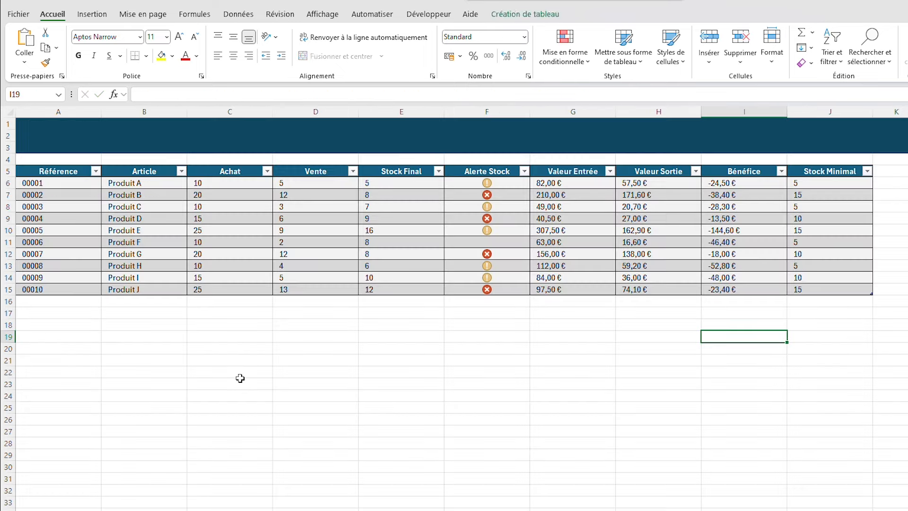
pyautogui.click(266, 394)
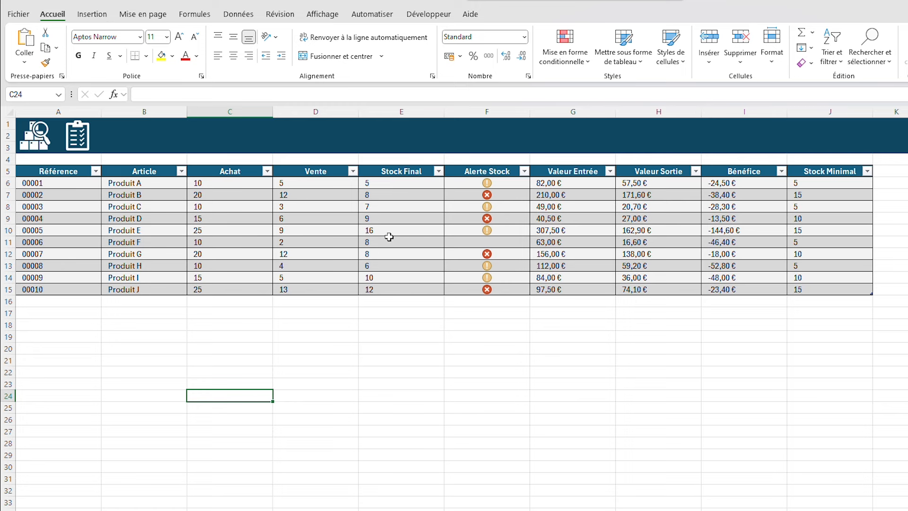
pyautogui.hotkey('ctrl', 'pageup')
pyautogui.hotkey('ctrl', 'pagedown')
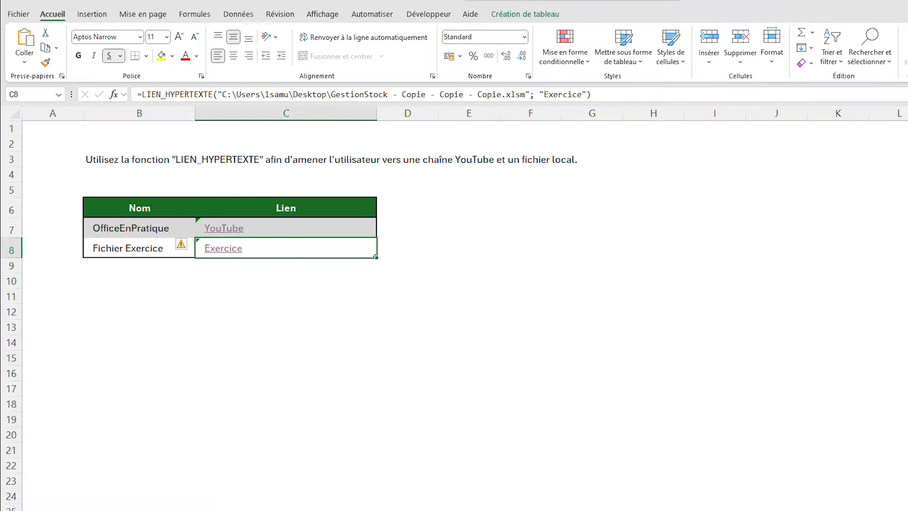
# Look over the FILTRE exercise's instruction and the product table's Produit and Catégorie columns
pyautogui.hotkey('ctrl', 'pagedown')
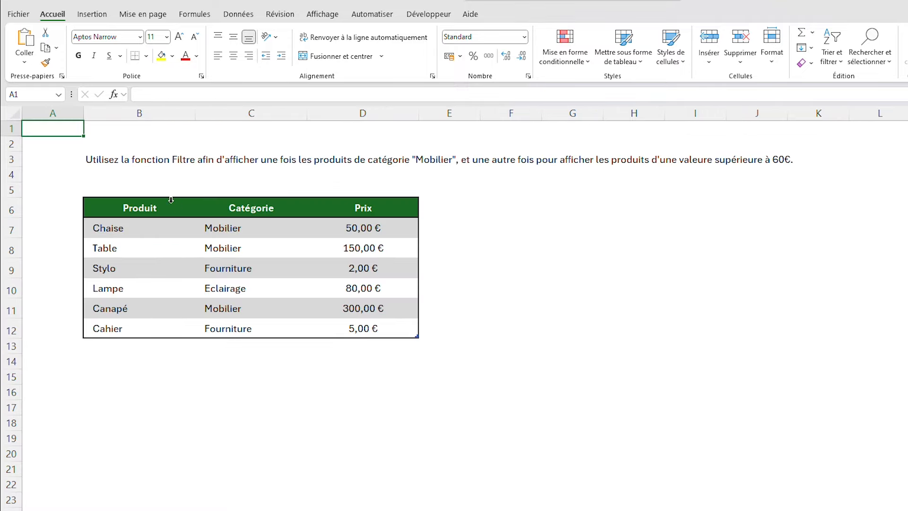
pyautogui.moveTo(97, 159); pyautogui.dragTo(787, 167)
pyautogui.click(696, 308)
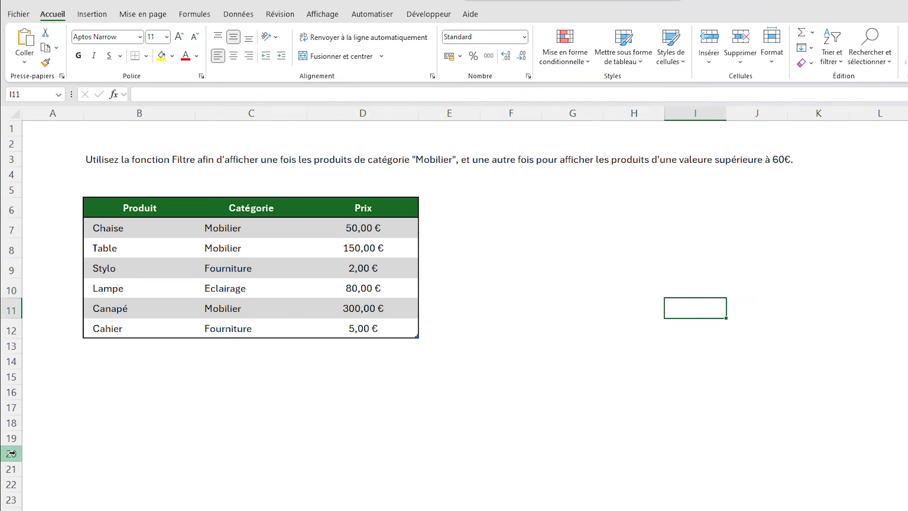
pyautogui.moveTo(145, 221); pyautogui.dragTo(150, 326)
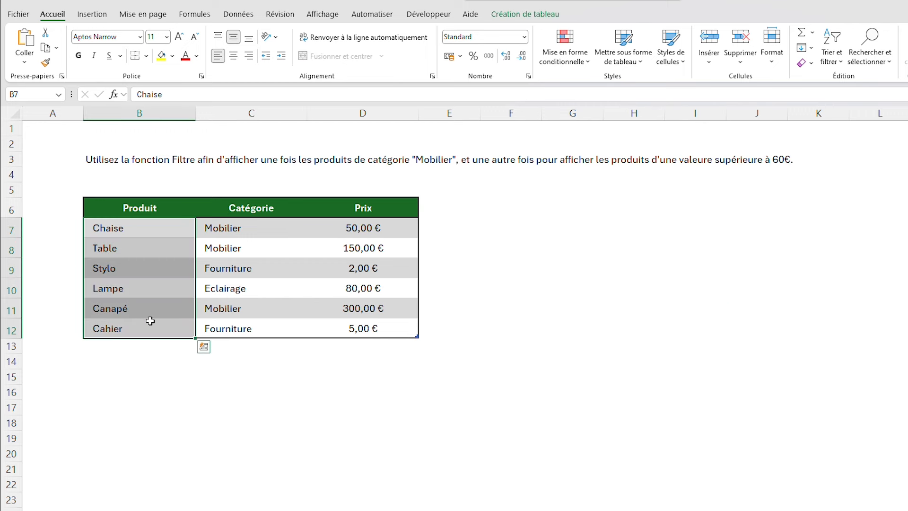
pyautogui.moveTo(258, 232); pyautogui.dragTo(260, 329)
pyautogui.click(258, 248)
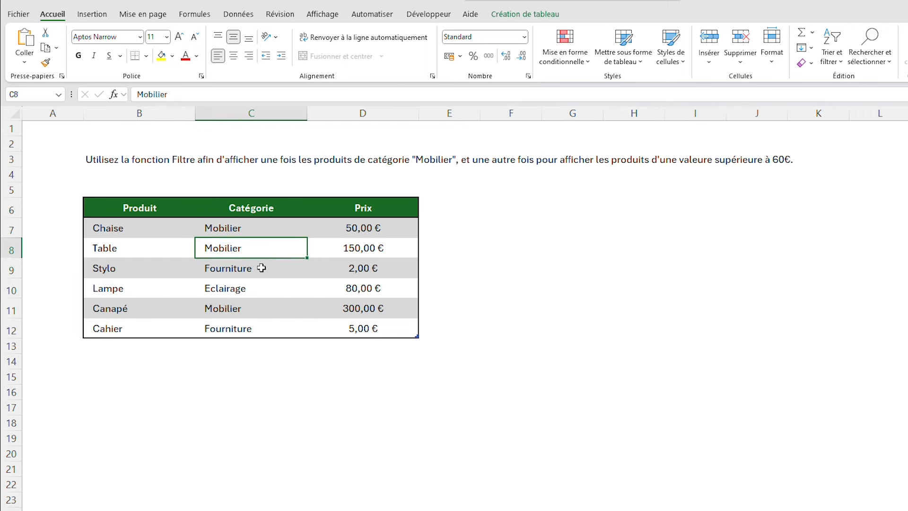
pyautogui.click(262, 268)
pyautogui.click(266, 291)
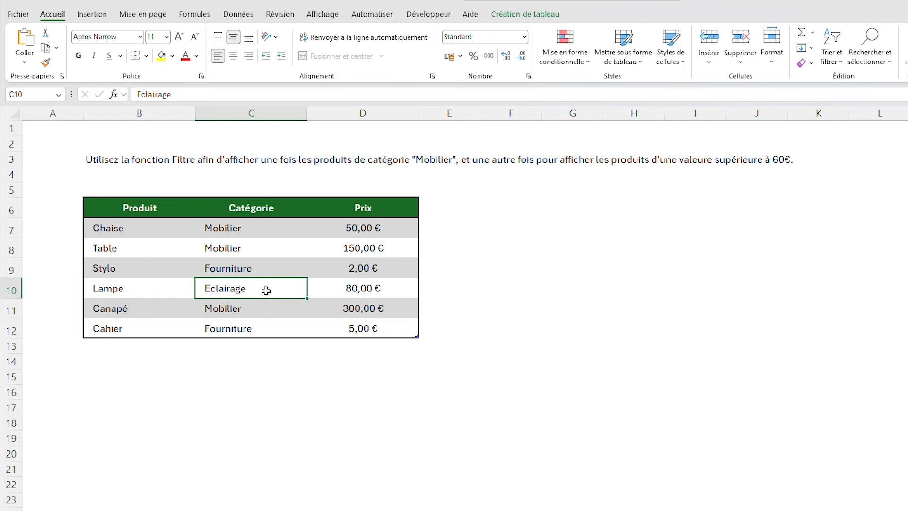
# Enter a FILTRE formula in B15 that returns the product table's rows whose Catégorie equals "Mobilier", and check the spilled rows
pyautogui.click(104, 376)
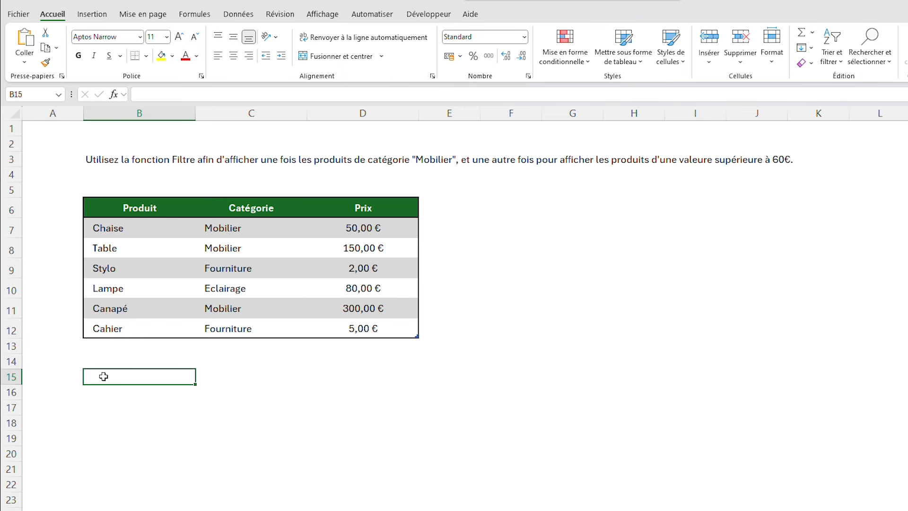
pyautogui.write('=FIL')
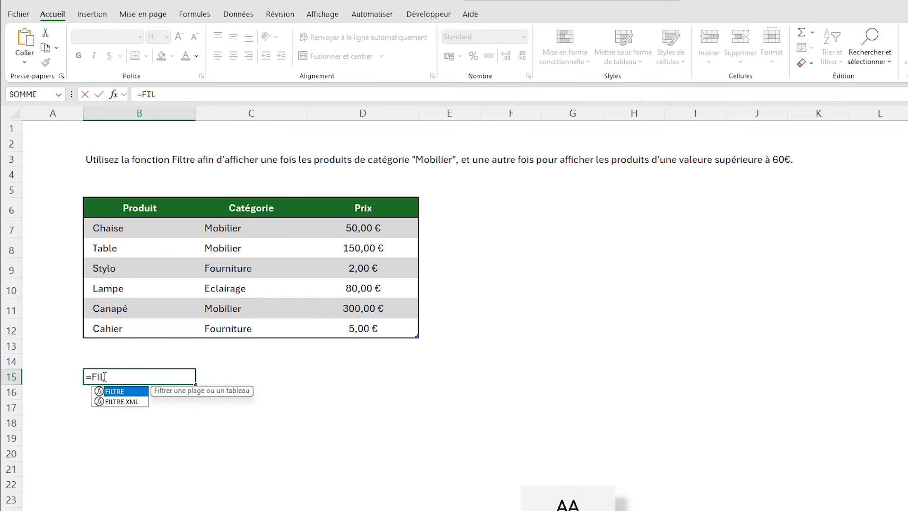
pyautogui.write('TRE(')
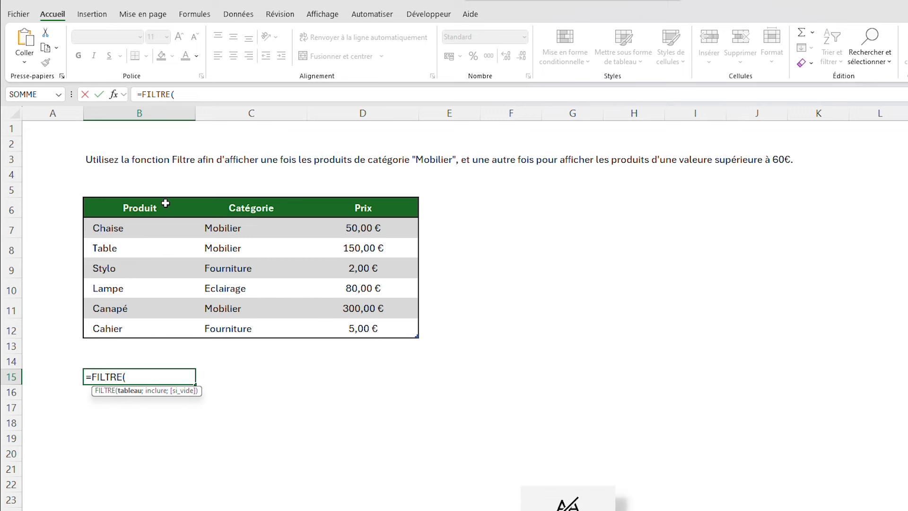
pyautogui.moveTo(176, 231); pyautogui.dragTo(358, 326)
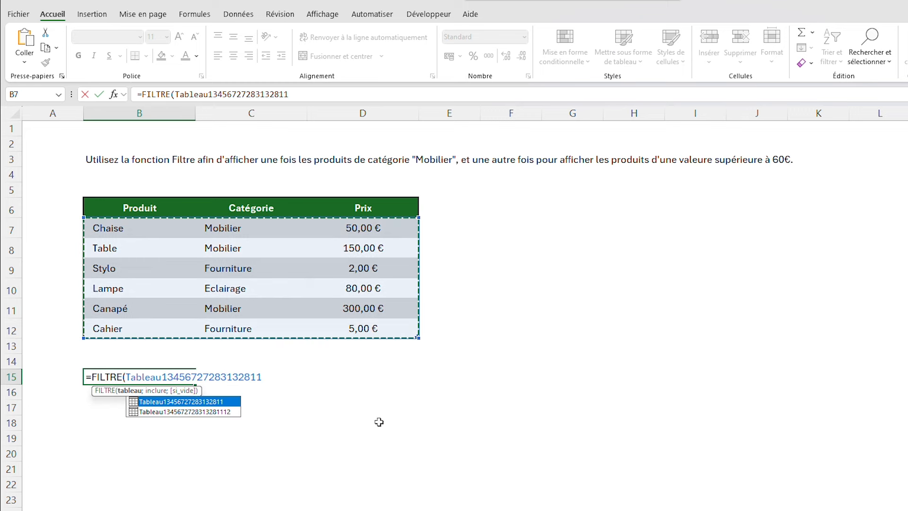
pyautogui.write(';')
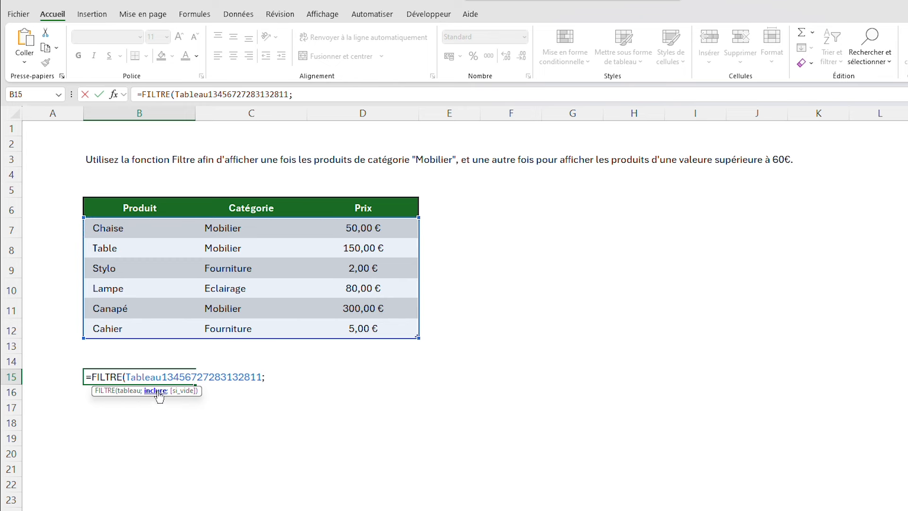
pyautogui.moveTo(246, 228); pyautogui.dragTo(248, 328)
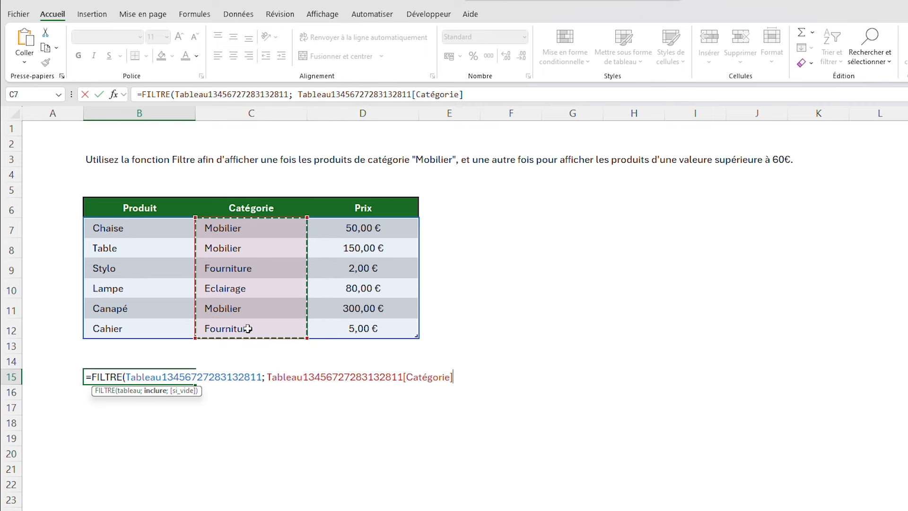
pyautogui.write('="')
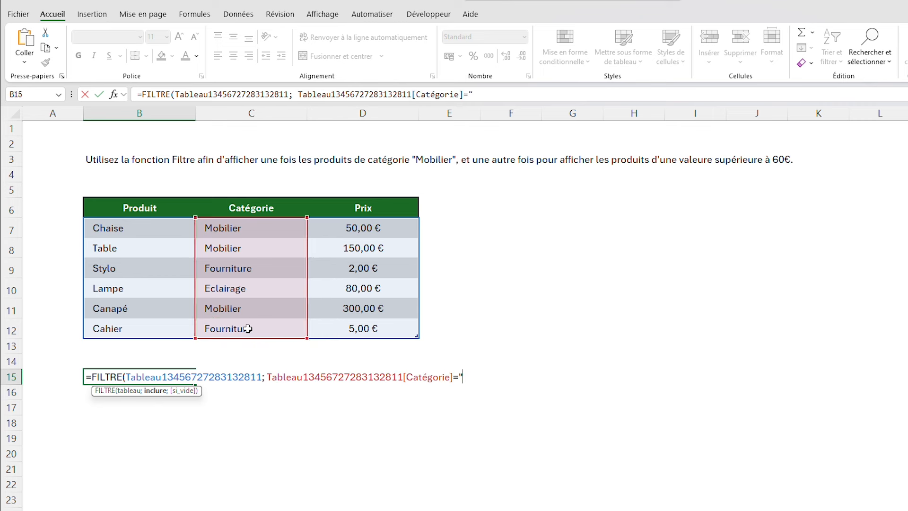
pyautogui.write('Mobilier")')
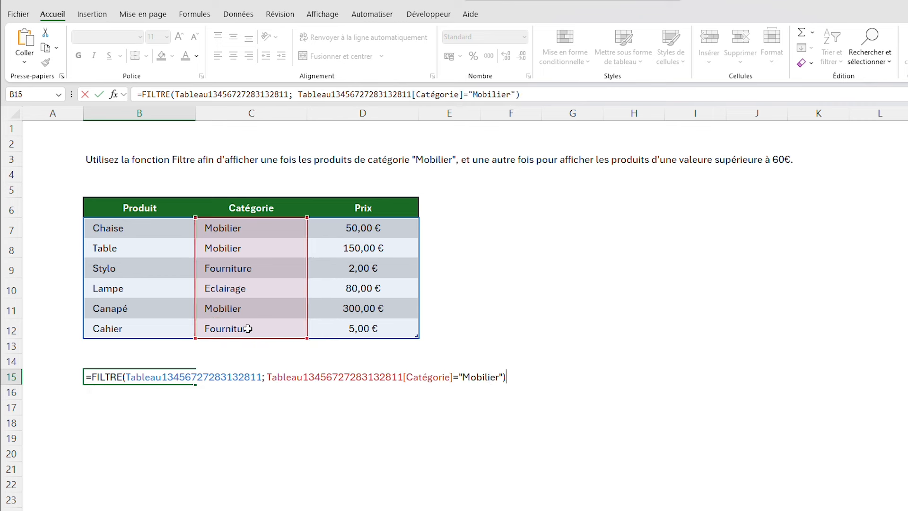
pyautogui.press('Return')
pyautogui.moveTo(163, 376); pyautogui.dragTo(360, 400)
pyautogui.click(343, 453)
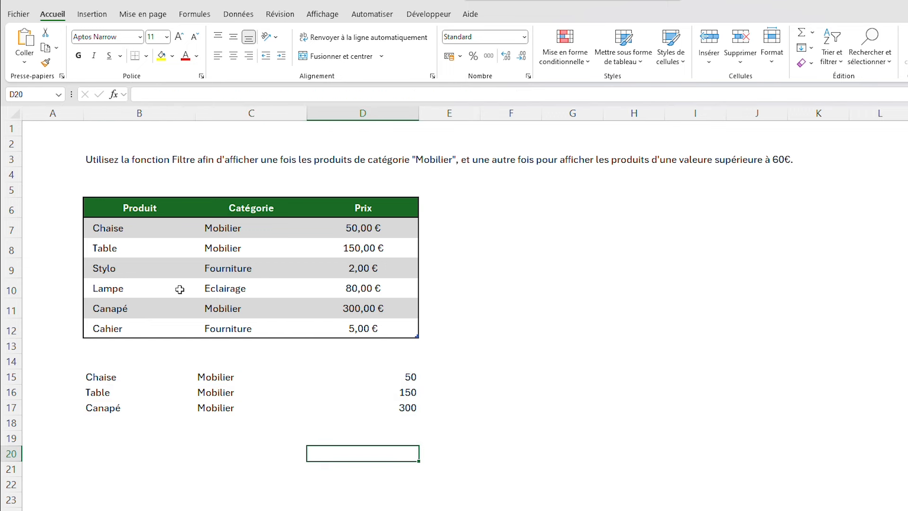
# Test the filter by changing the Chaise category in C7 to Fourniture, and undo the change
pyautogui.click(255, 229)
pyautogui.write('F')
pyautogui.press('Return')
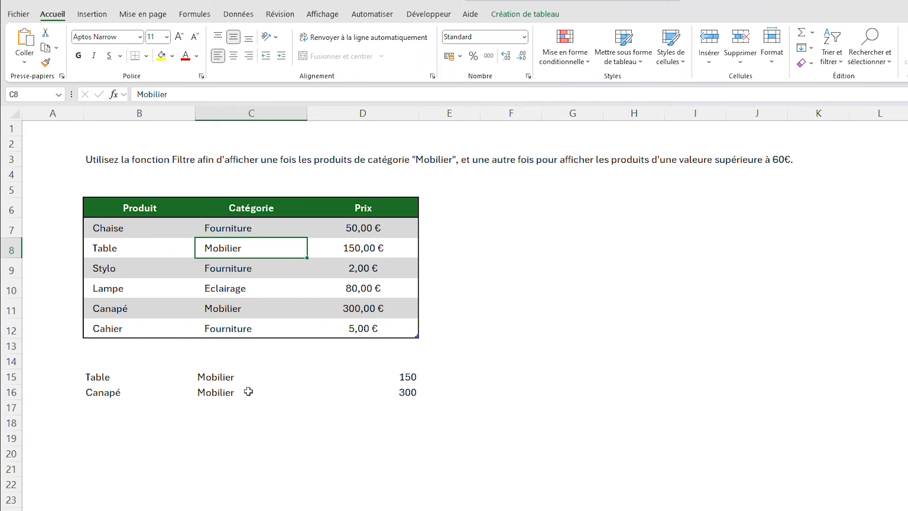
pyautogui.hotkey('ctrl', 'z')
pyautogui.click(307, 479)
# Replace the formula in B15 with a FILTRE formula returning the product table's rows whose Prix is greater than 60
pyautogui.click(112, 376)
pyautogui.write('=')
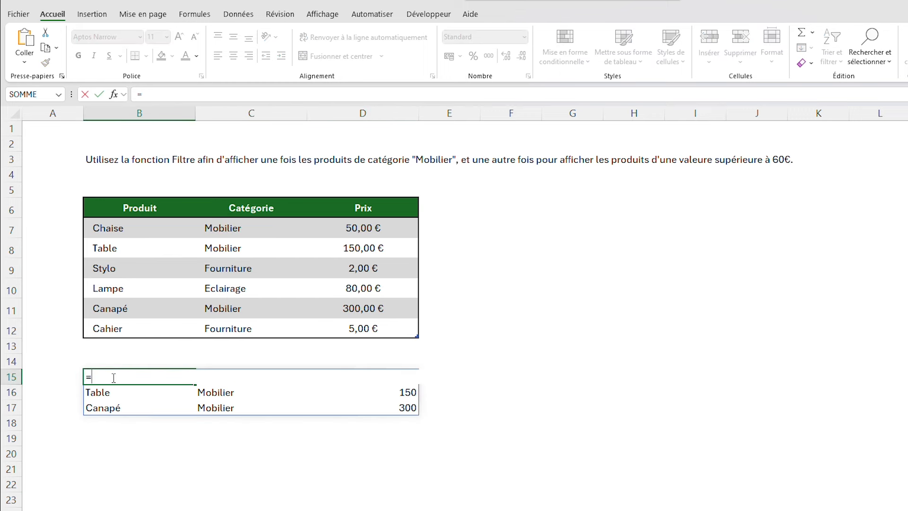
pyautogui.write('FILTRE(')
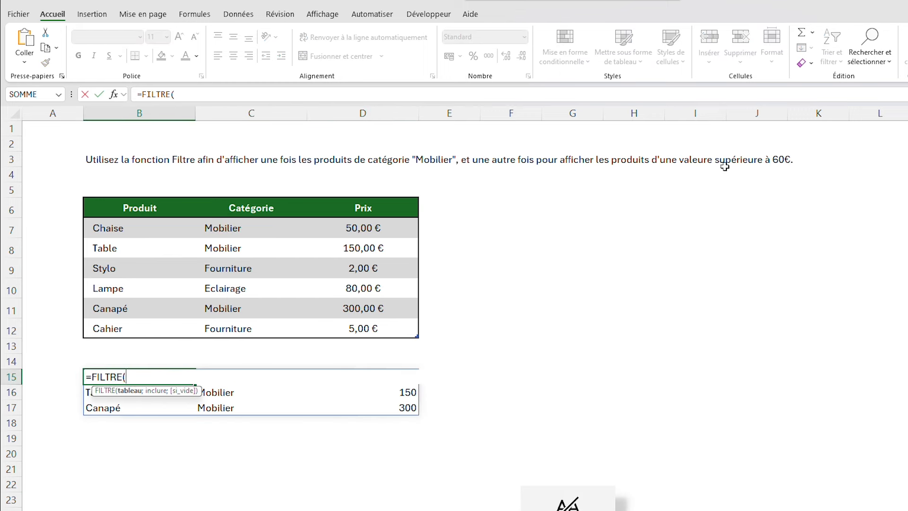
pyautogui.moveTo(101, 227); pyautogui.dragTo(347, 326)
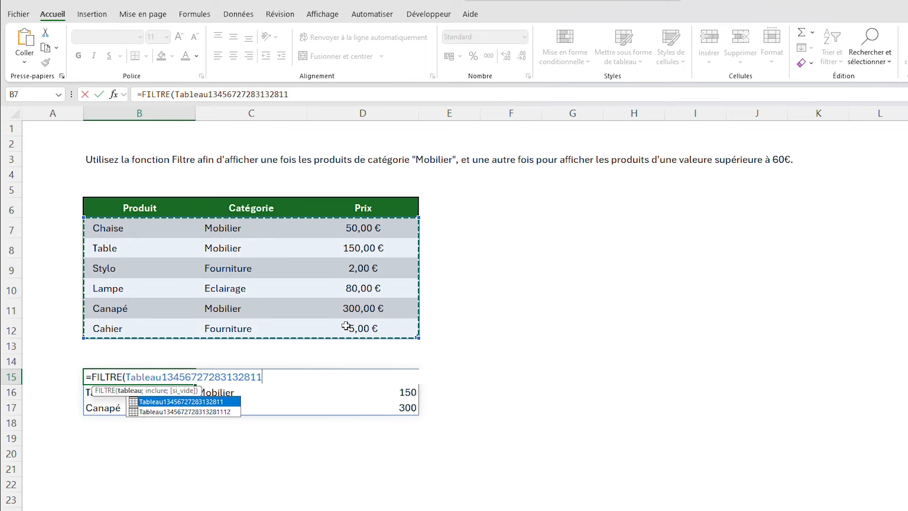
pyautogui.write(';')
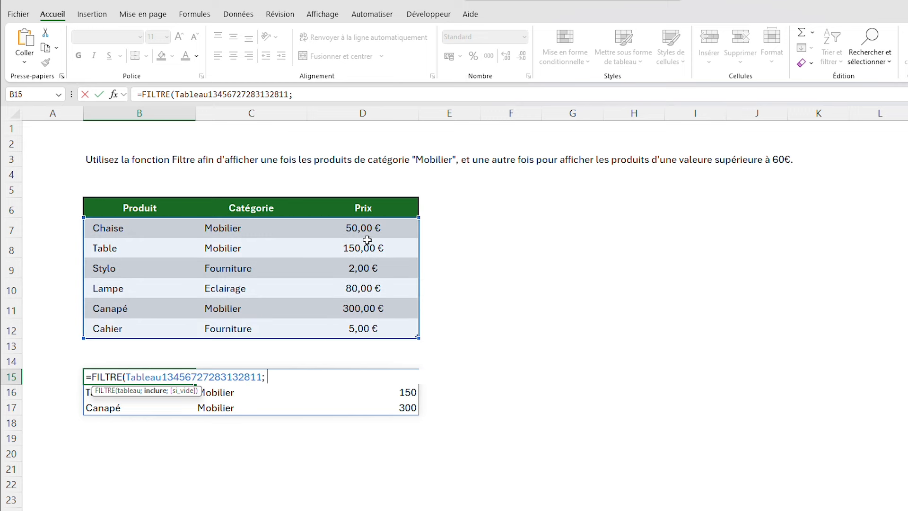
pyautogui.moveTo(372, 227); pyautogui.dragTo(368, 321)
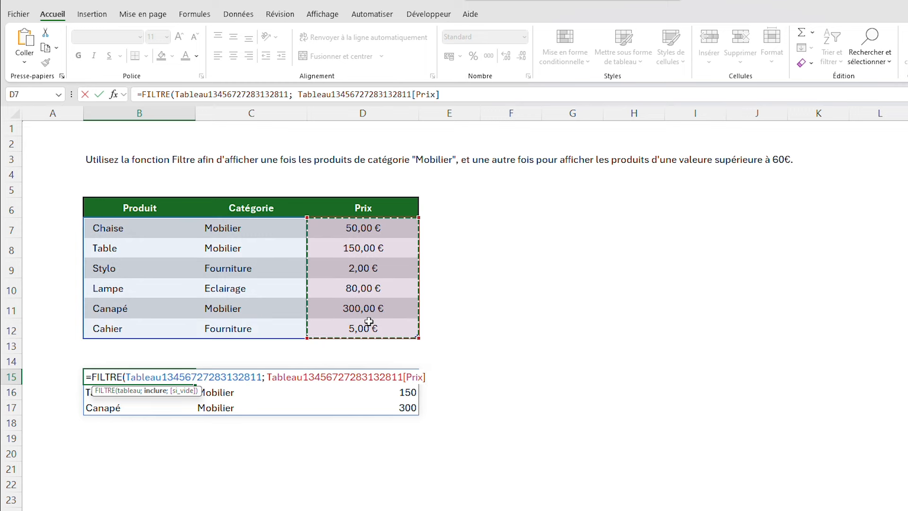
pyautogui.write('>60')
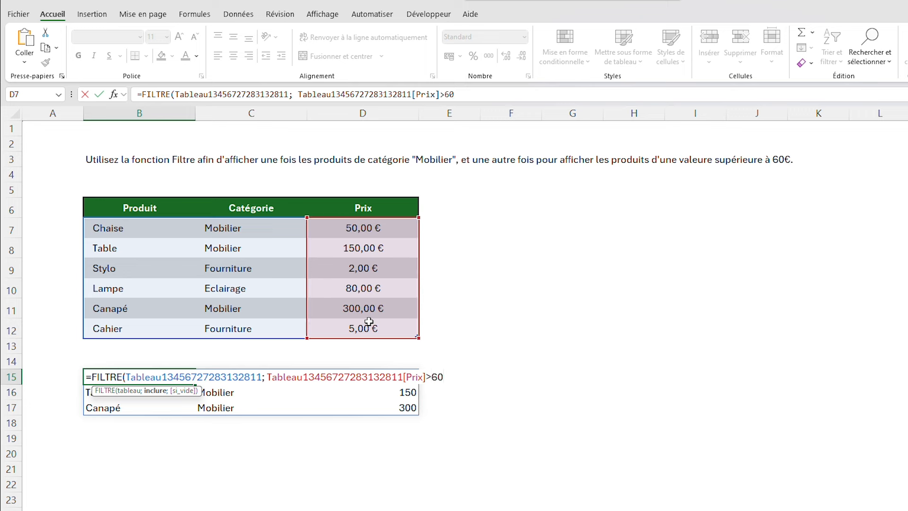
pyautogui.press('Return')
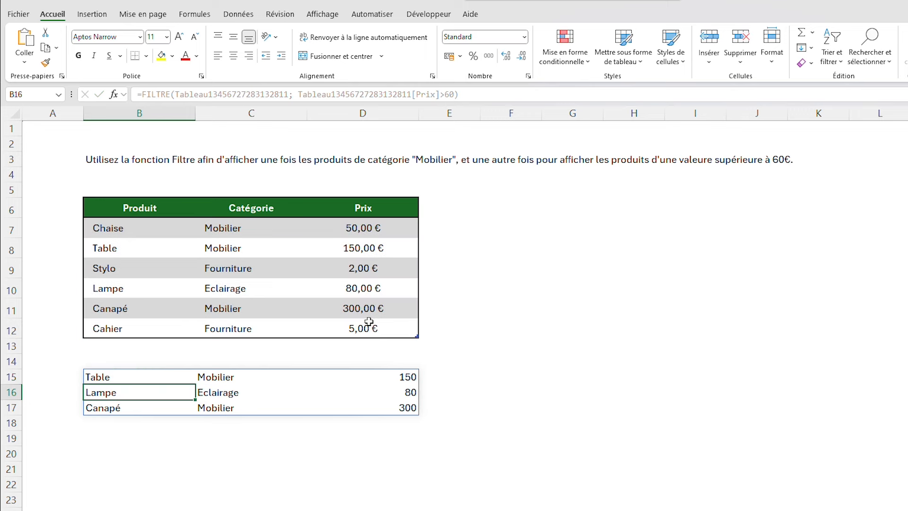
pyautogui.click(261, 485)
pyautogui.click(156, 382)
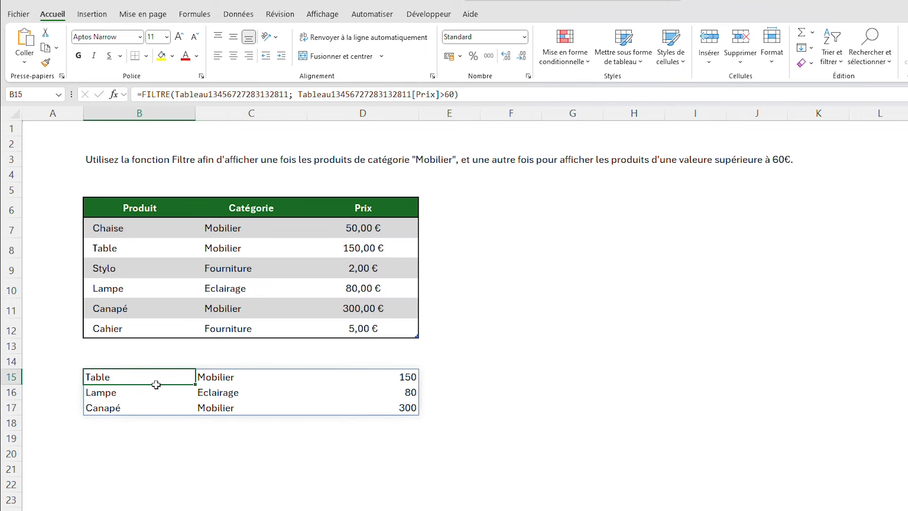
pyautogui.moveTo(156, 384); pyautogui.dragTo(361, 405)
pyautogui.click(330, 466)
# Set the Lampe price in D10 to 20 to test the price filter, and check the filtered rows
pyautogui.click(392, 285)
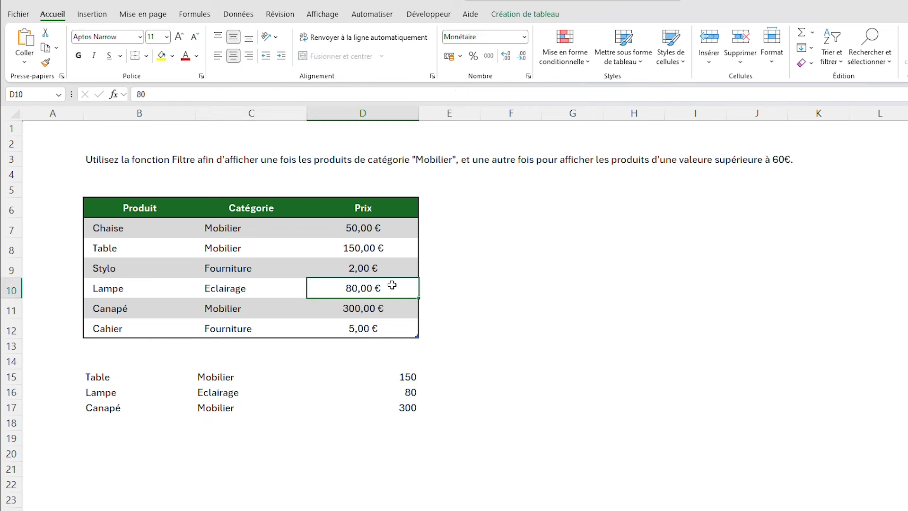
pyautogui.write('20')
pyautogui.press('Return')
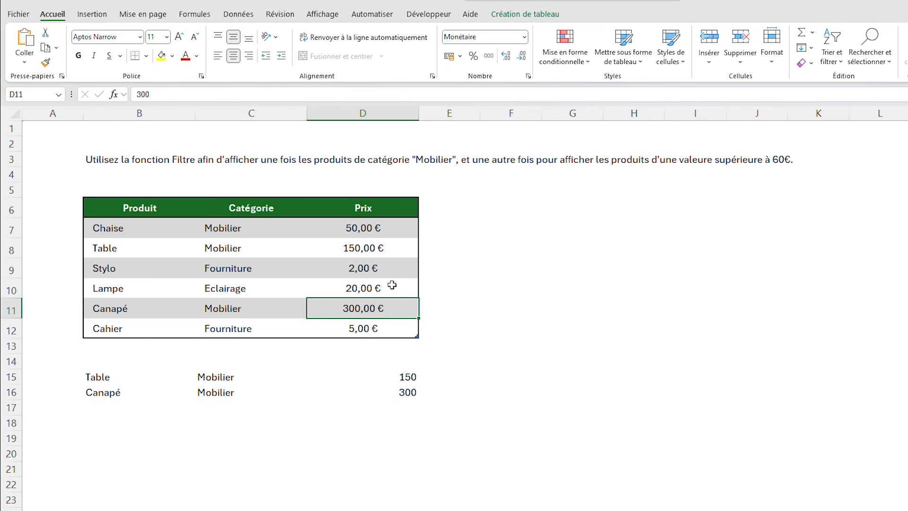
pyautogui.click(329, 376)
pyautogui.click(240, 377)
pyautogui.click(267, 436)
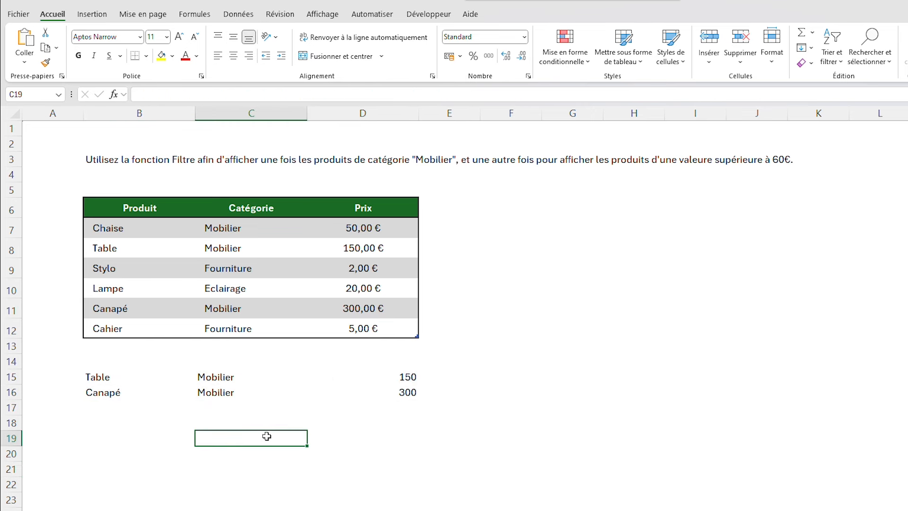
pyautogui.click(613, 291)
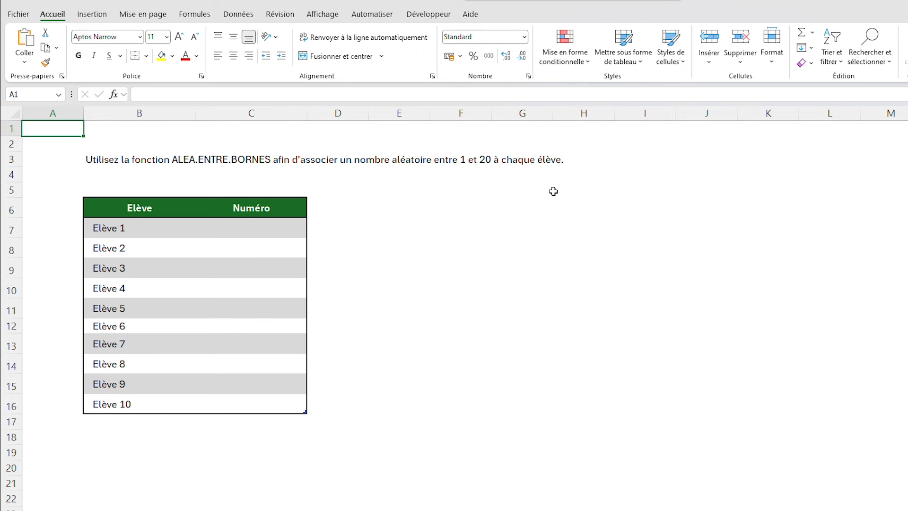
# Enter =ALEA.ENTRE.BORNES(1;20) in C7 on the ALEA.ENTRE.BORNES exercise sheet as the number for Elève 1
pyautogui.click(260, 227)
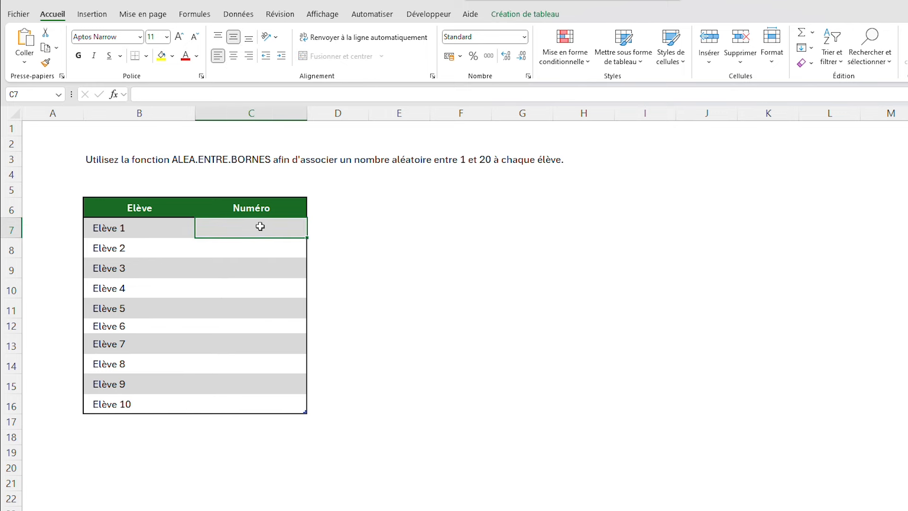
pyautogui.write('=')
pyautogui.press('BackSpace')
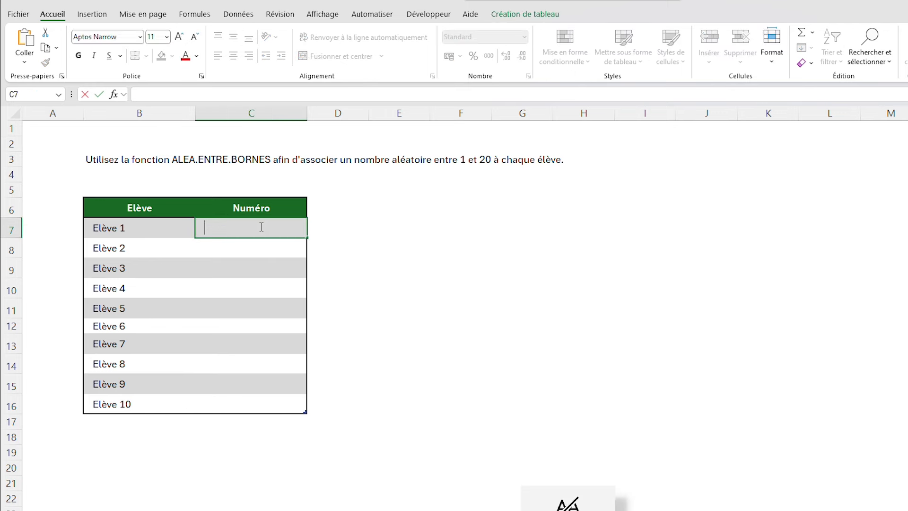
pyautogui.write('=ALEA.ENTRE.BORNES(')
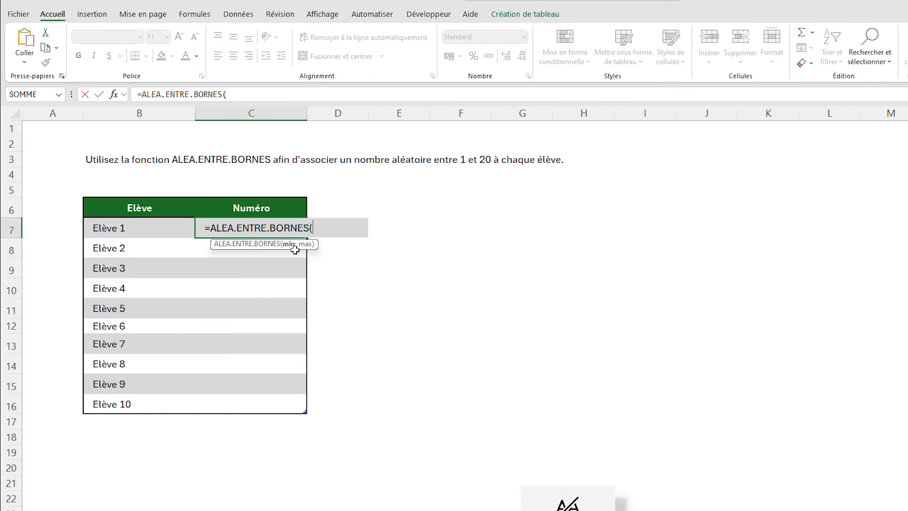
pyautogui.write('1')
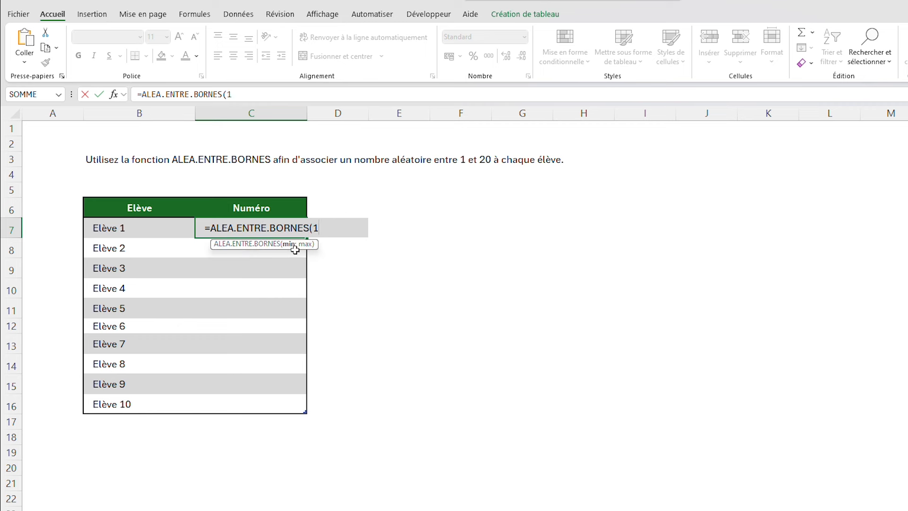
pyautogui.write(';20')
pyautogui.press('Return')
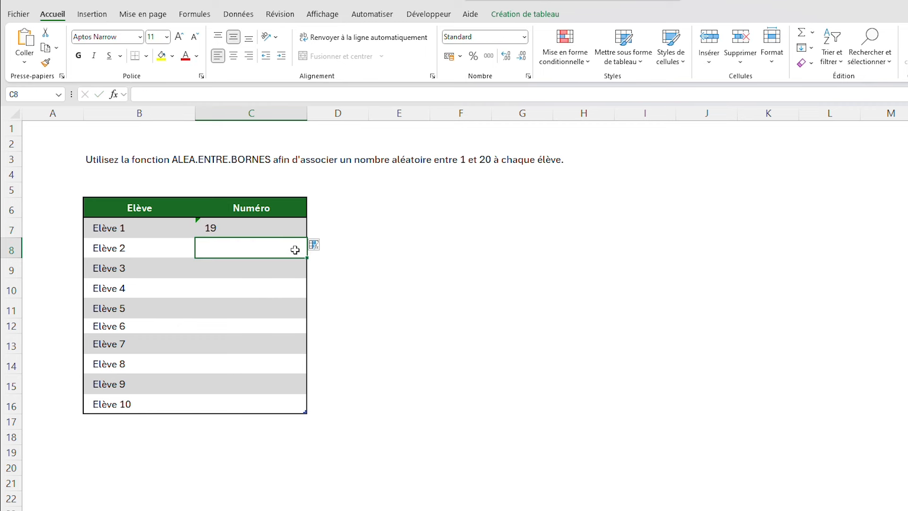
# Copy the random number formula from C7 down the Numéro column to Elève 10 in C16
pyautogui.click(260, 231)
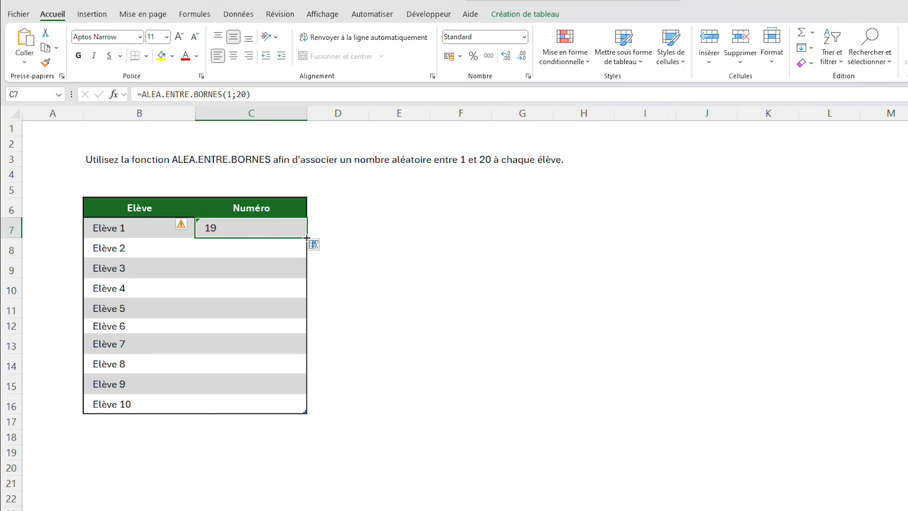
pyautogui.moveTo(306, 238); pyautogui.dragTo(282, 405)
pyautogui.click(392, 313)
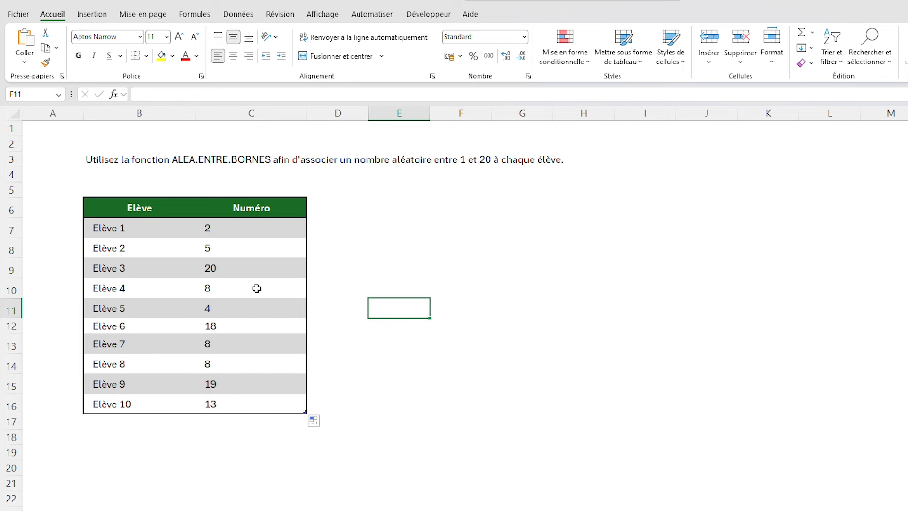
pyautogui.click(244, 236)
pyautogui.moveTo(245, 236); pyautogui.dragTo(237, 391)
pyautogui.click(393, 285)
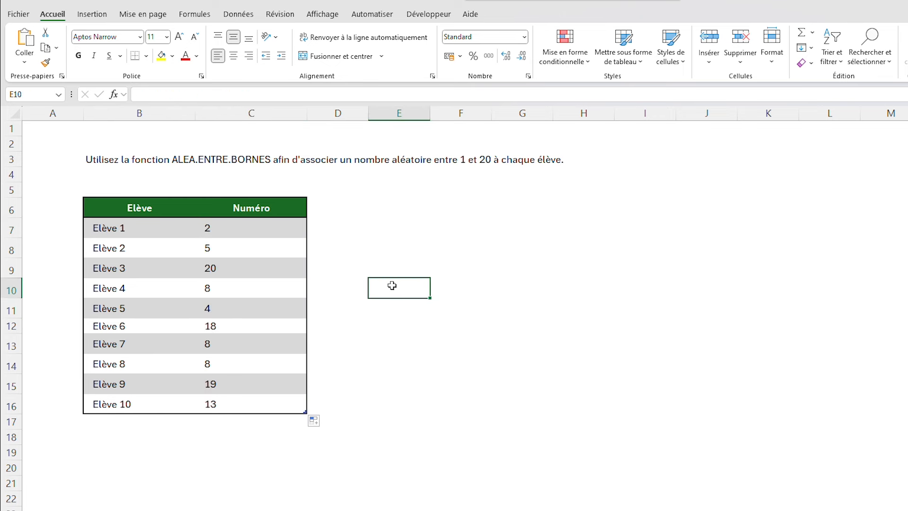
# Go to the SEQUENCE and NBVAL exercise sheet and look over the empty Numéro cells from C7 to C16
pyautogui.hotkey('ctrl', 'pagedown')
pyautogui.click(494, 436)
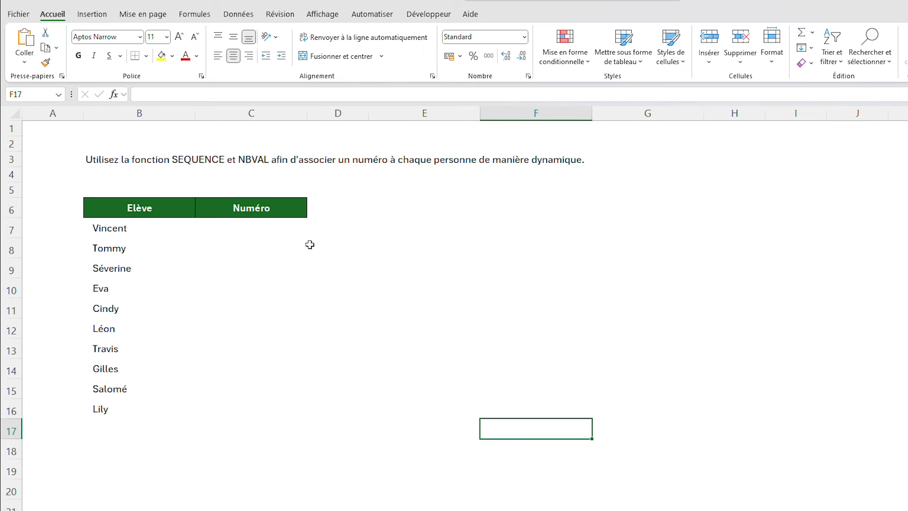
pyautogui.click(421, 222)
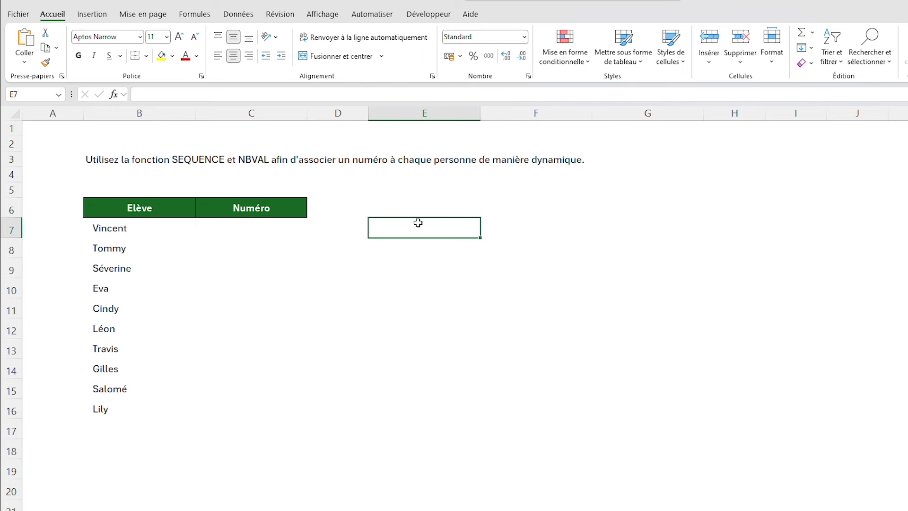
pyautogui.click(249, 233)
pyautogui.click(246, 245)
pyautogui.click(229, 301)
pyautogui.click(235, 366)
pyautogui.click(242, 415)
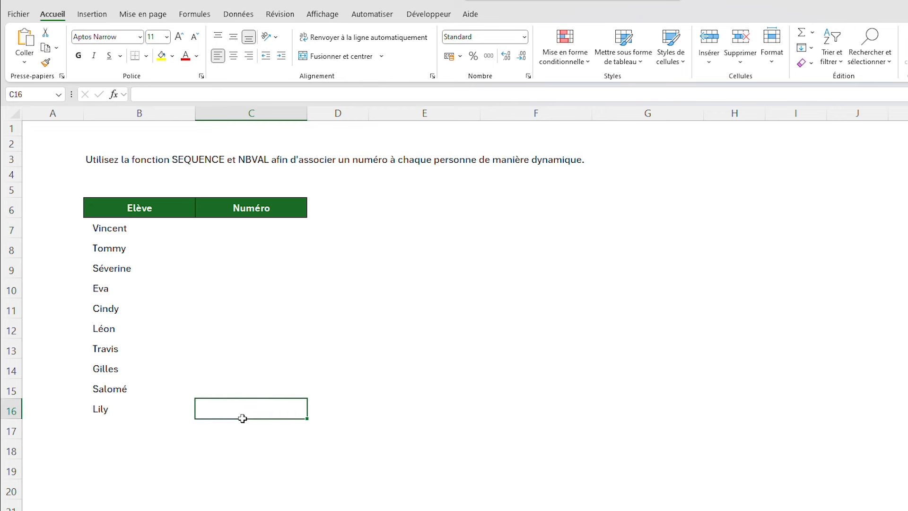
# Number the first four students manually by entering 1, 2, 3 and 4 in C7 to C10
pyautogui.click(246, 228)
pyautogui.write('1')
pyautogui.press('Return')
pyautogui.write('2')
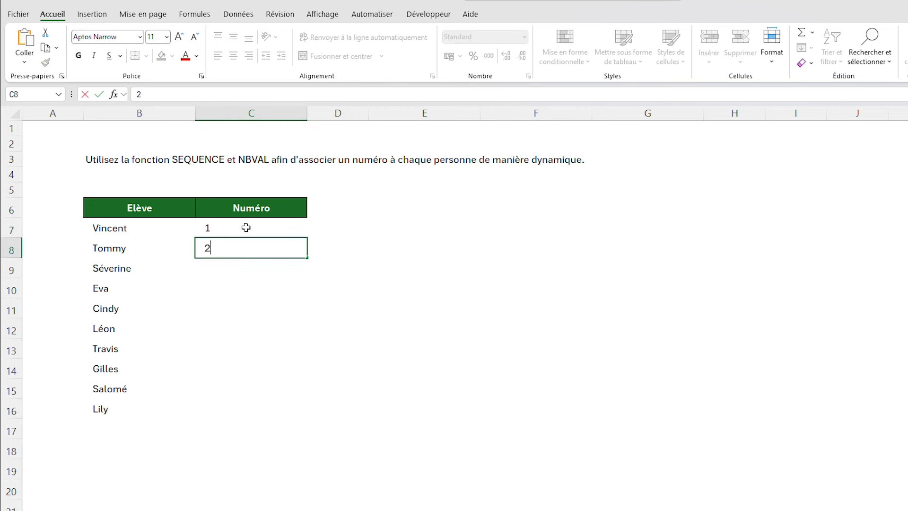
pyautogui.press('Return')
pyautogui.write('3')
pyautogui.press('Return')
pyautogui.write('4')
pyautogui.press('Return')
pyautogui.press('Up')
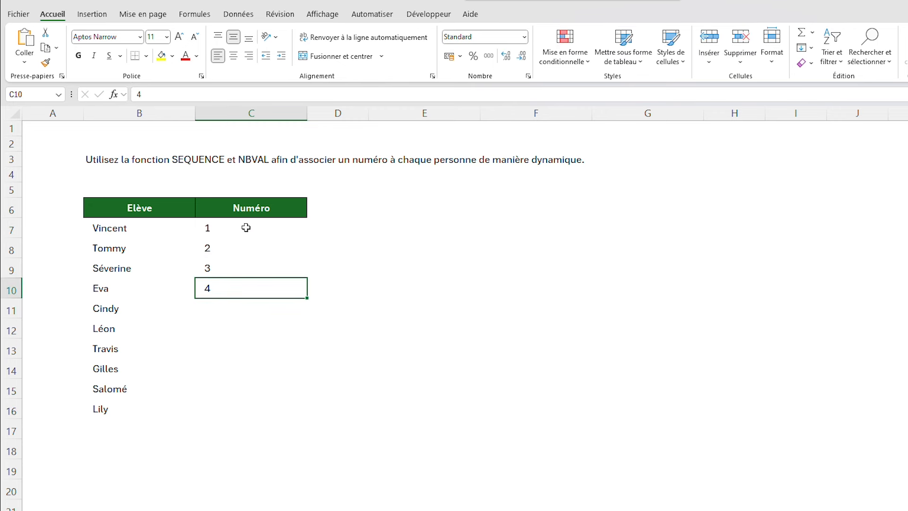
# Clear the manually entered numbers from C10 up to C7
pyautogui.press('BackSpace')
pyautogui.press('Up')
pyautogui.press('BackSpace')
pyautogui.press('Up')
pyautogui.press('BackSpace')
pyautogui.press('Up')
pyautogui.press('BackSpace')
pyautogui.press('Escape')
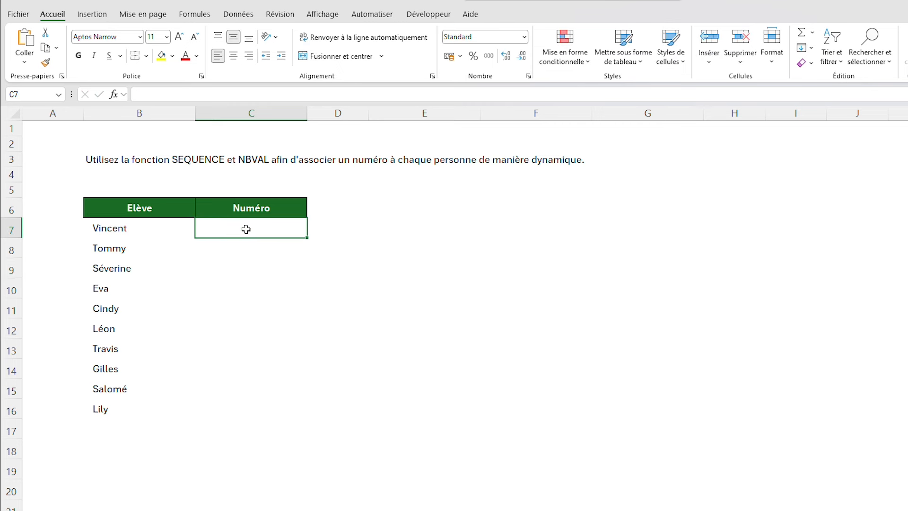
# Enter =SEQUENCE(10) in C7 to number the ten students
pyautogui.write('=sequence')
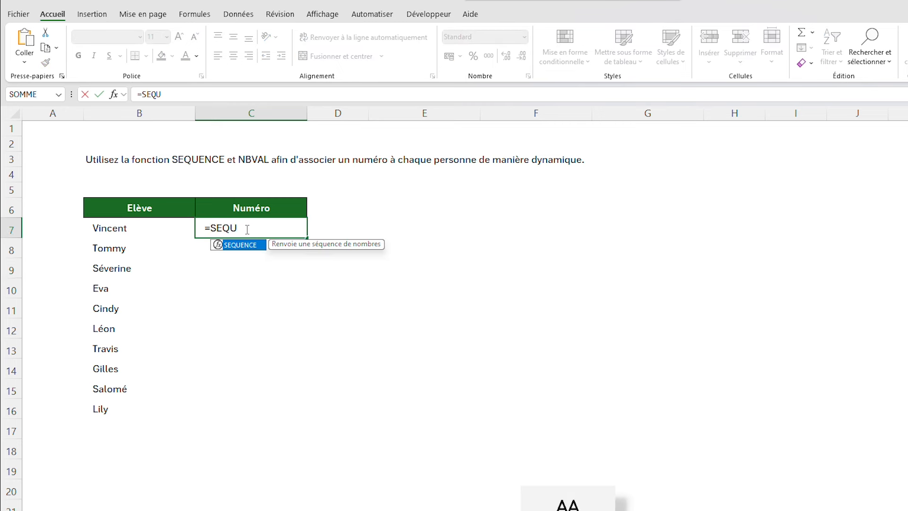
pyautogui.press('Tab')
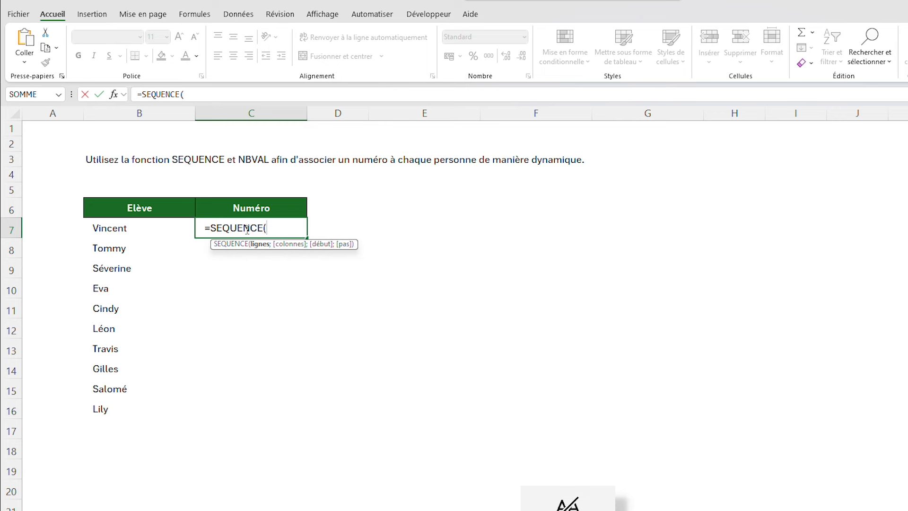
pyautogui.write('10')
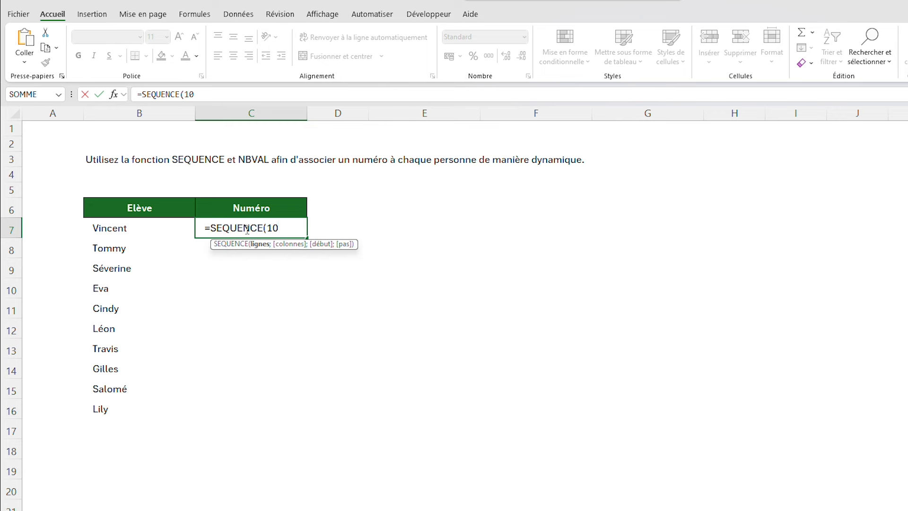
pyautogui.press('Return')
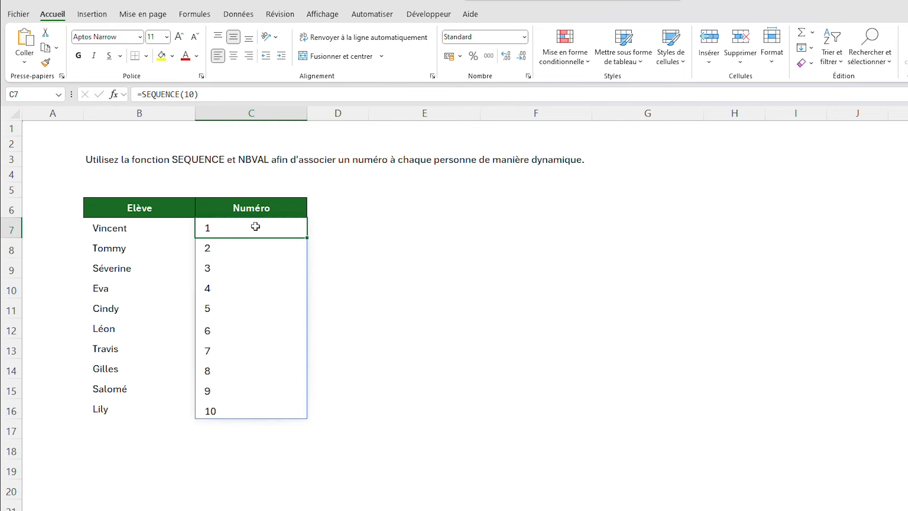
# Clear the SEQUENCE formula from C7
pyautogui.hotkey('ctrl', 'Down')
pyautogui.hotkey('ctrl', 'Up')
pyautogui.press('BackSpace')
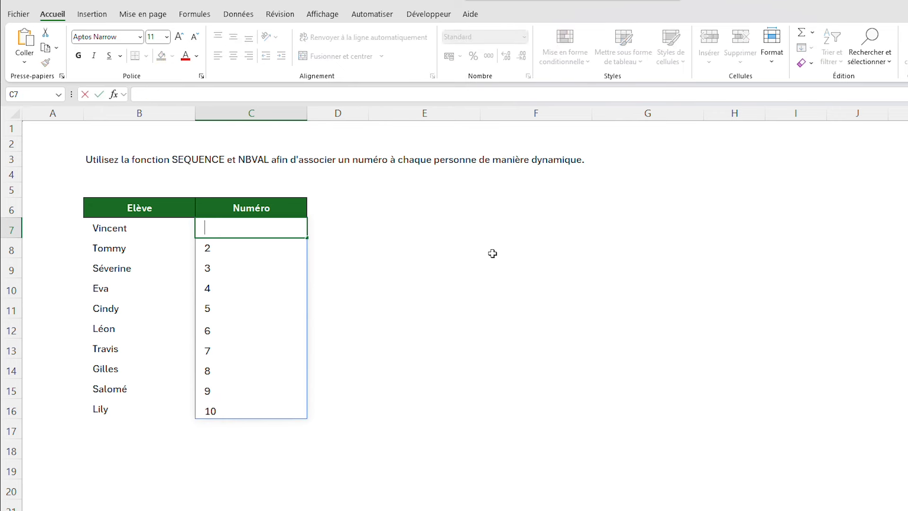
pyautogui.click(493, 253)
# Enter =SEQUENCE(10; 4; 5; 2) in F7 to try out the rows, columns, start and step arguments
pyautogui.click(509, 228)
pyautogui.write('=SEQUENCE(')
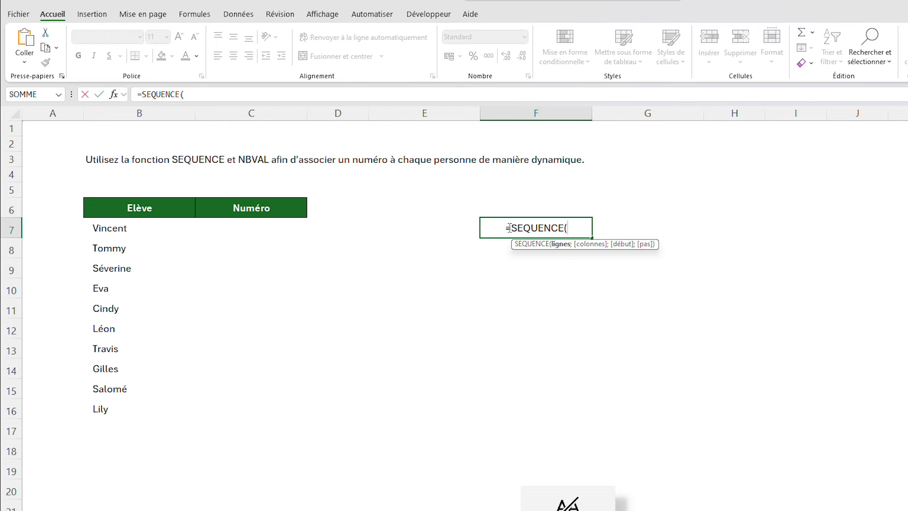
pyautogui.write('10;')
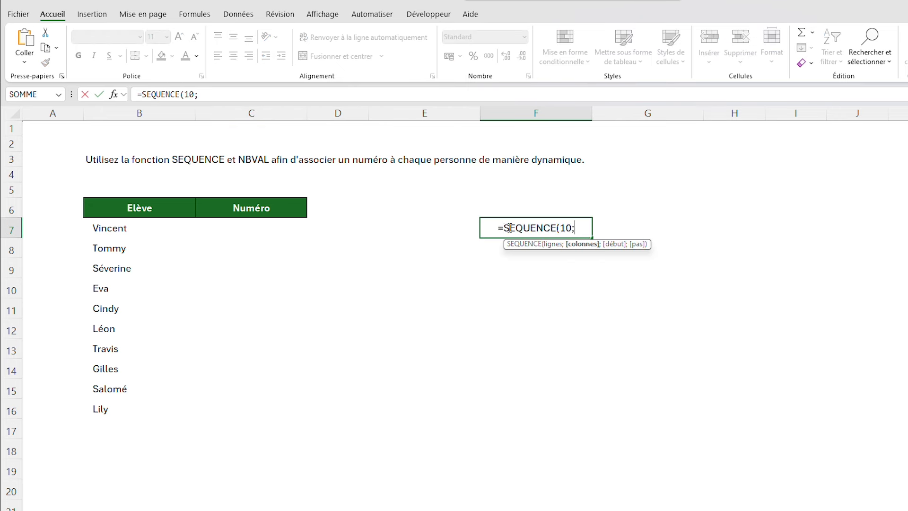
pyautogui.write(' 4;')
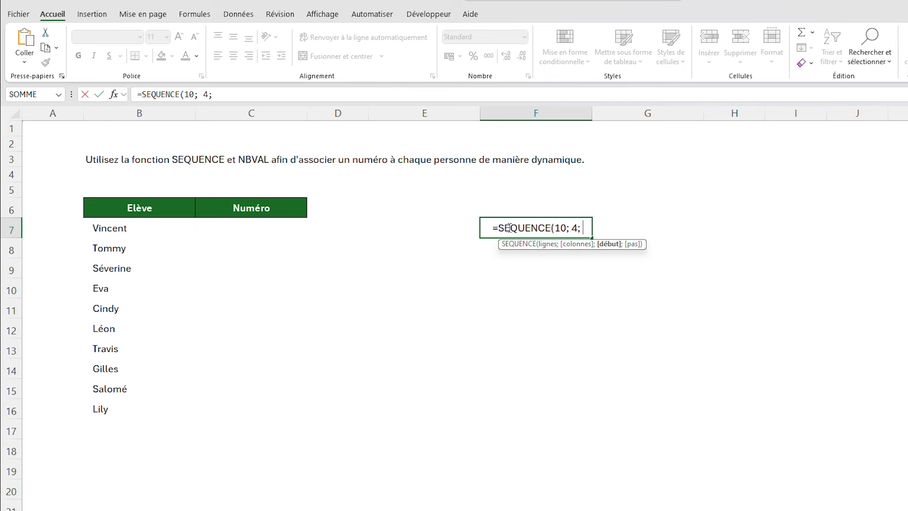
pyautogui.write(' 5')
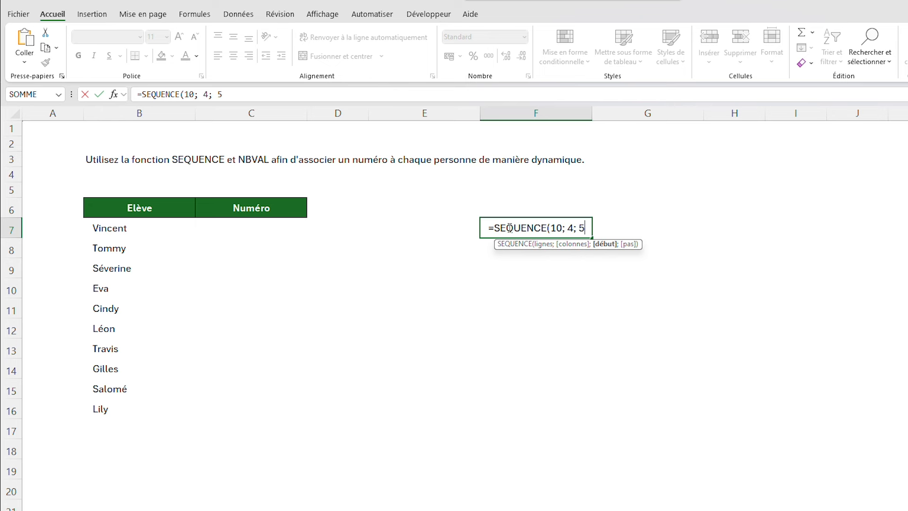
pyautogui.write('; 2)')
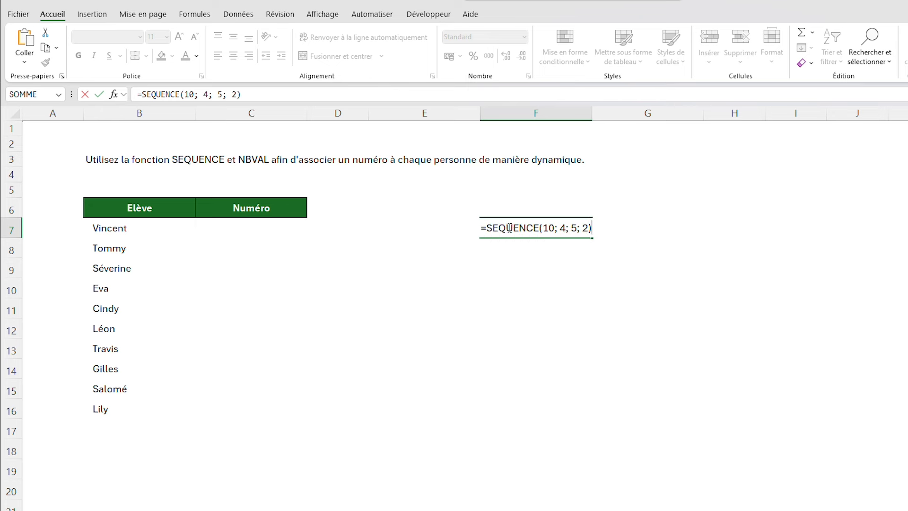
pyautogui.press('Return')
# Set the F7:I16 sequence range to the Standard number format and centre its values
pyautogui.moveTo(508, 228); pyautogui.dragTo(823, 412)
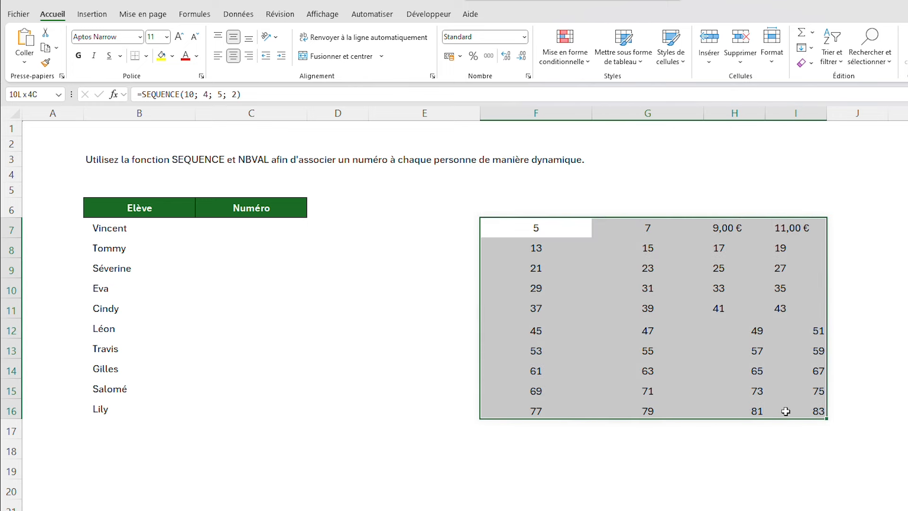
pyautogui.click(522, 44)
pyautogui.click(478, 58)
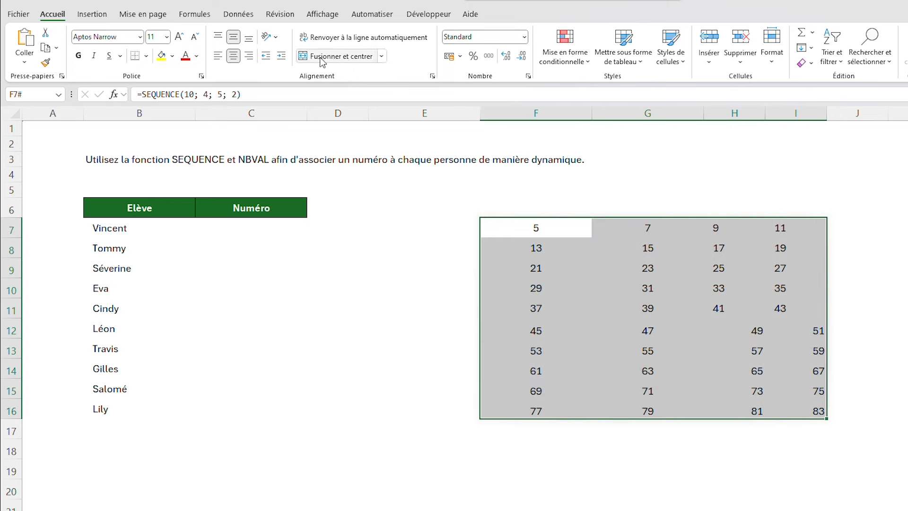
pyautogui.click(234, 57)
pyautogui.click(235, 56)
pyautogui.click(507, 227)
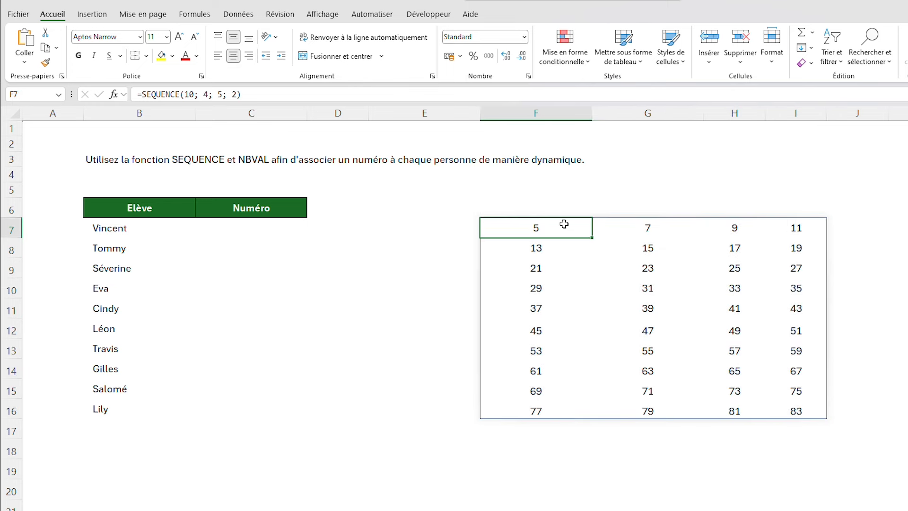
# Look over the example sequence in F7:I16 and remove it from the sheet
pyautogui.moveTo(523, 227); pyautogui.dragTo(787, 413)
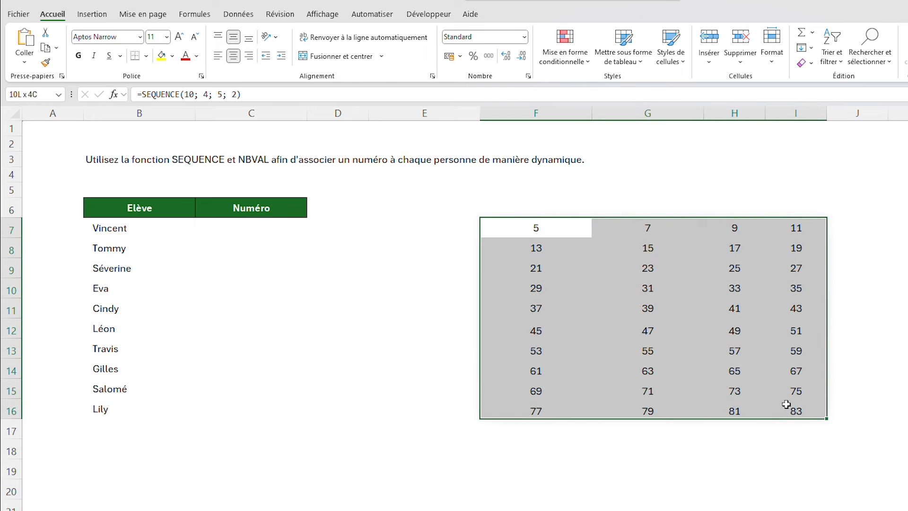
pyautogui.click(559, 225)
pyautogui.click(623, 223)
pyautogui.press('Right')
pyautogui.press('Right')
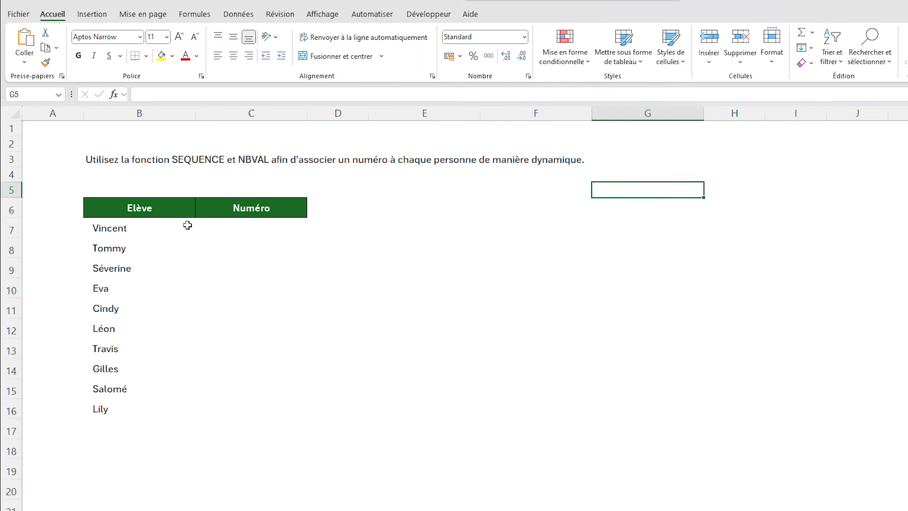
# Enter =SEQUENCE(10;) in C7 to fill the Numéro column
pyautogui.click(235, 224)
pyautogui.write('=')
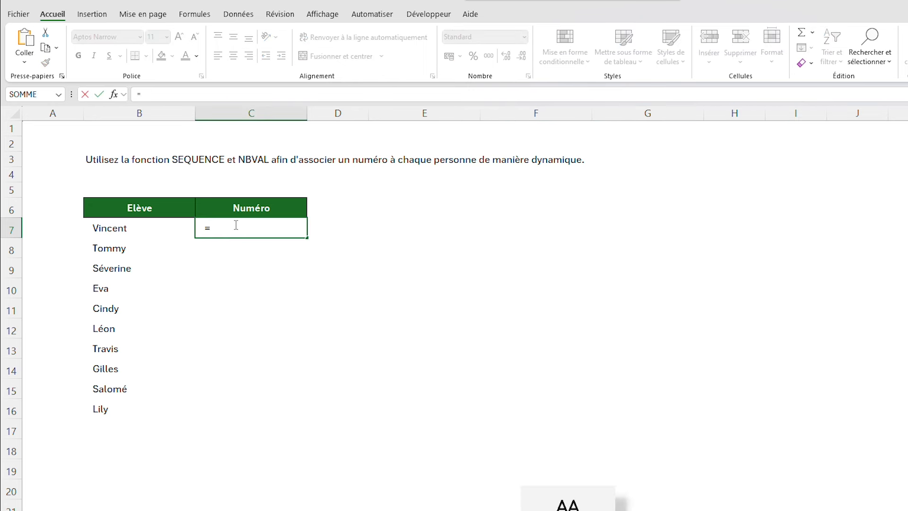
pyautogui.write('SEQUENCE(')
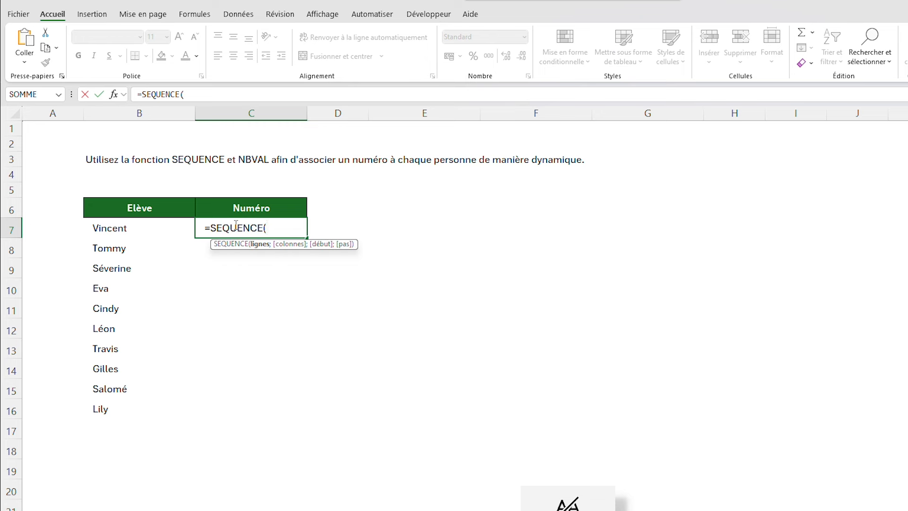
pyautogui.write('10;')
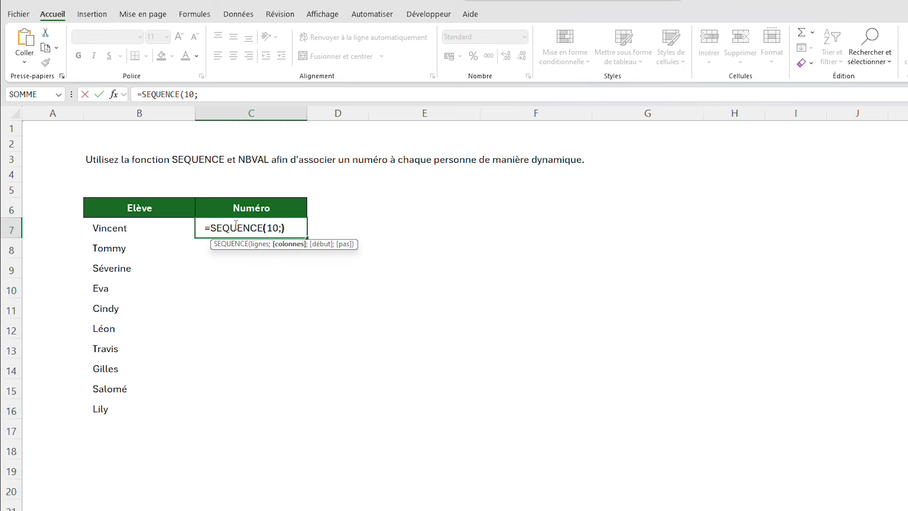
pyautogui.write(')')
pyautogui.press('Return')
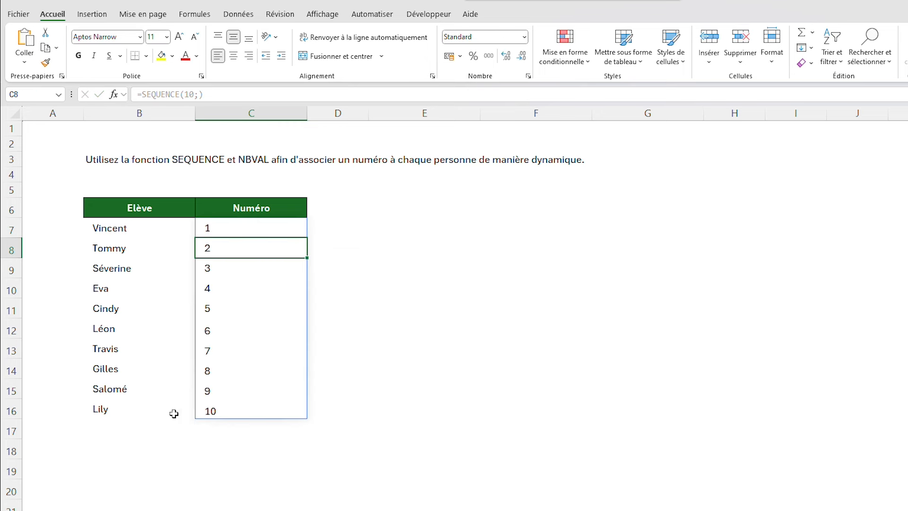
# Add an eleventh student's first name in B17 and check the Numéro cell beside it
pyautogui.click(146, 428)
pyautogui.write('Ga')
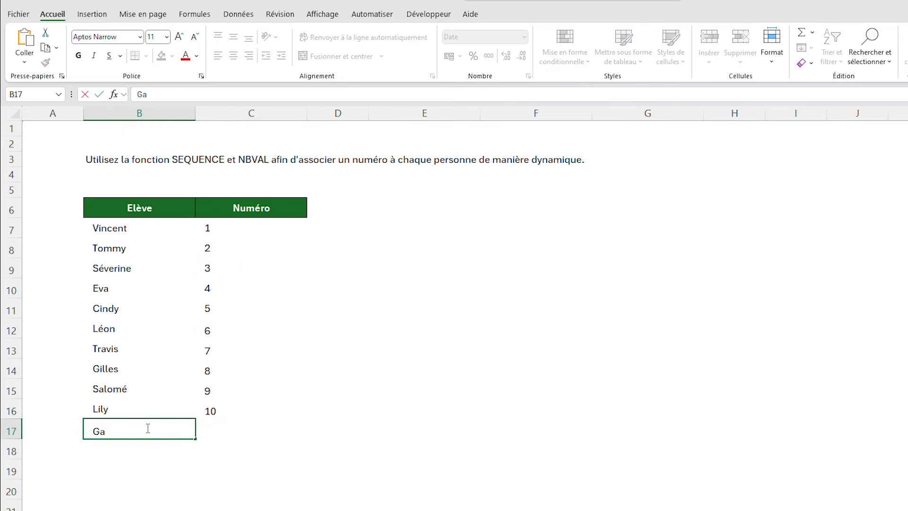
pyautogui.write('uthier')
pyautogui.press('Return')
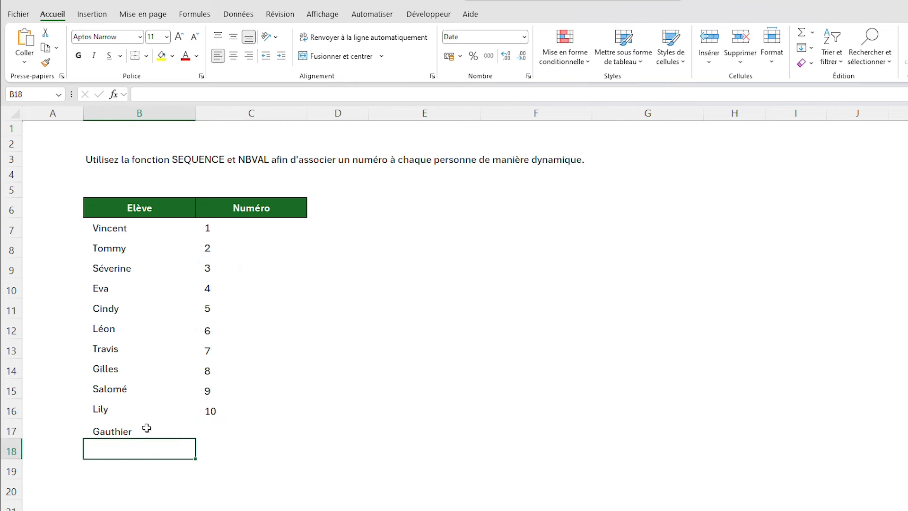
pyautogui.click(232, 429)
# Clear the student's name in B16, and undo the test changes made in B16 and B17
pyautogui.click(143, 407)
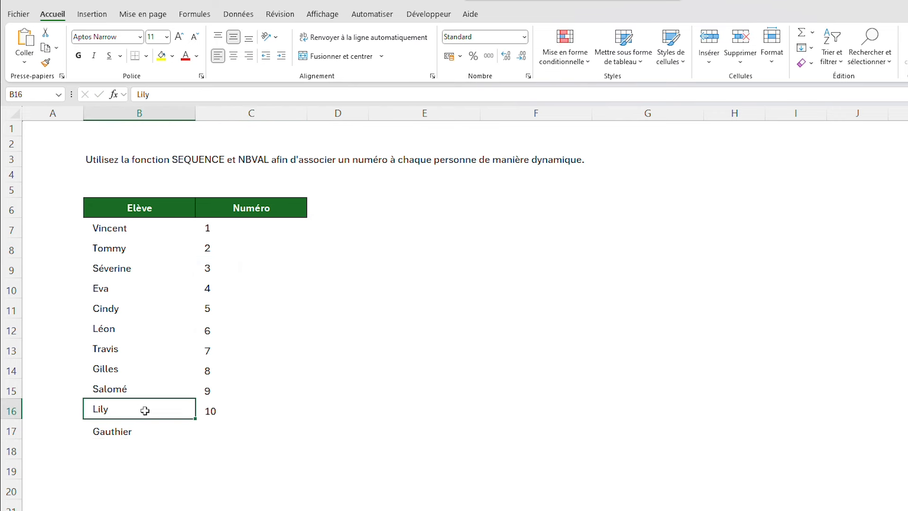
pyautogui.press('BackSpace')
pyautogui.click(218, 489)
pyautogui.click(232, 415)
pyautogui.click(219, 452)
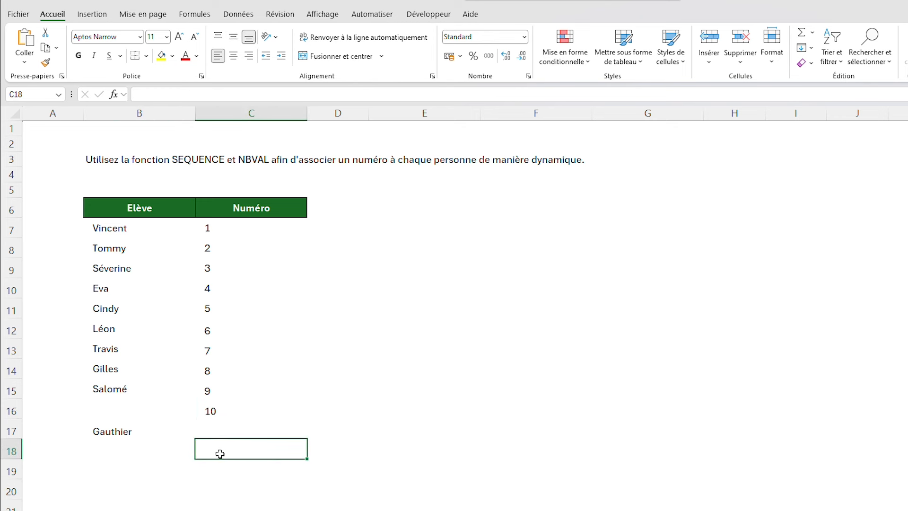
pyautogui.hotkey('ctrl', 'z')
pyautogui.click(253, 490)
# Replace the fixed row count in C7's formula with a count of the student cells, giving =SEQUENCE(NBVAL(B7:B46))
pyautogui.click(258, 228)
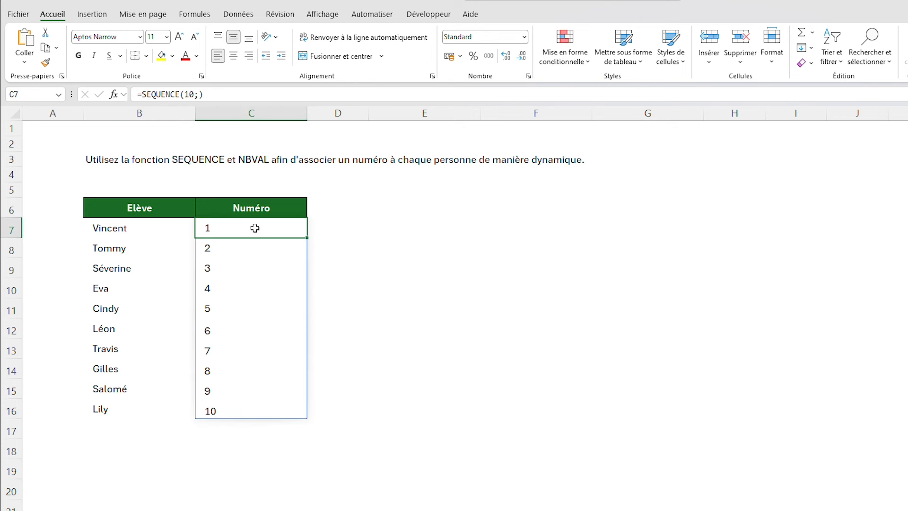
pyautogui.click(200, 95)
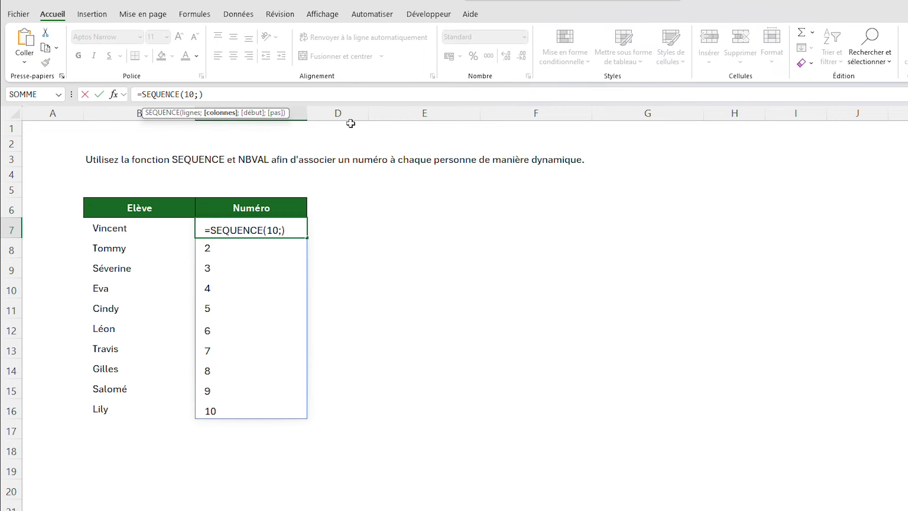
pyautogui.press('BackSpace')
pyautogui.press('BackSpace')
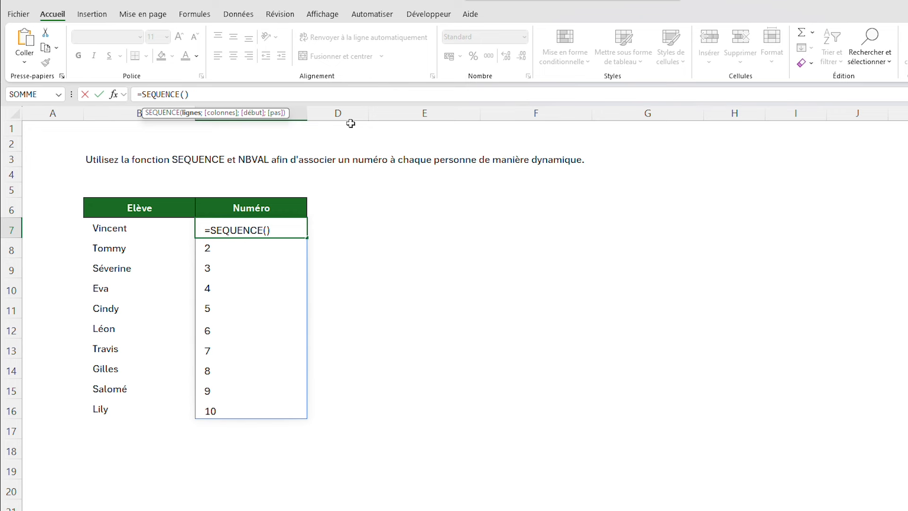
pyautogui.write('NBVAL(')
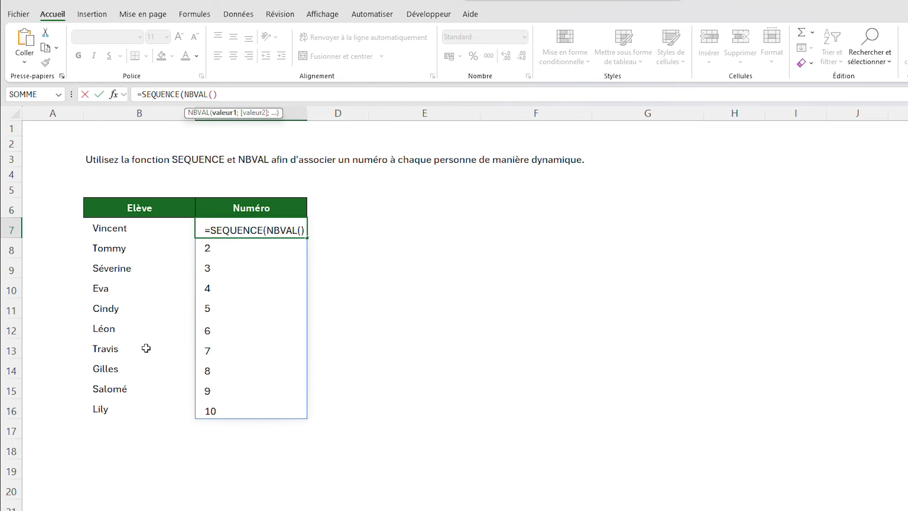
pyautogui.moveTo(146, 228); pyautogui.dragTo(142, 510)
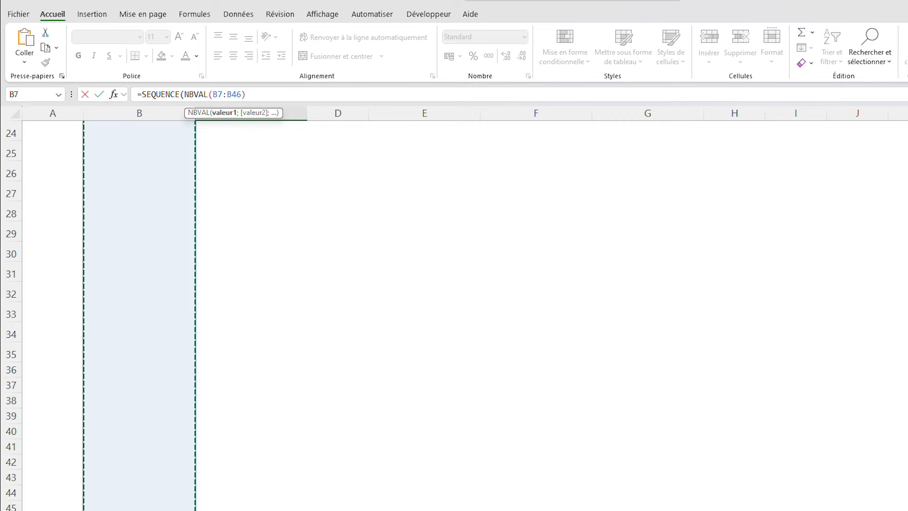
pyautogui.scroll(8, 246, 282)
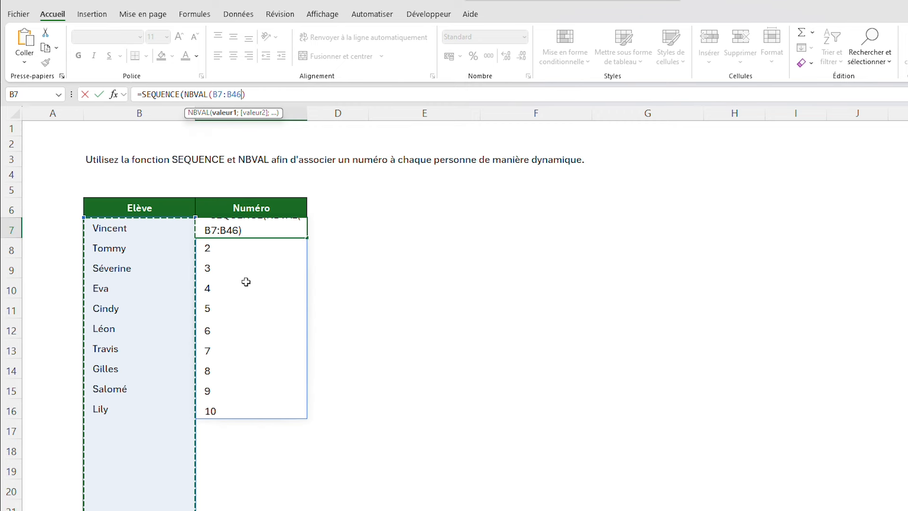
pyautogui.click(267, 98)
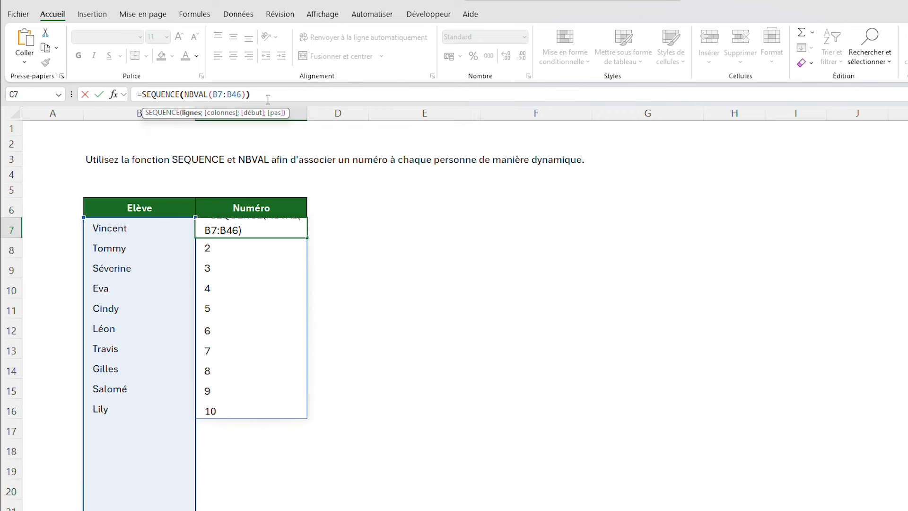
pyautogui.write('))')
pyautogui.press('Return')
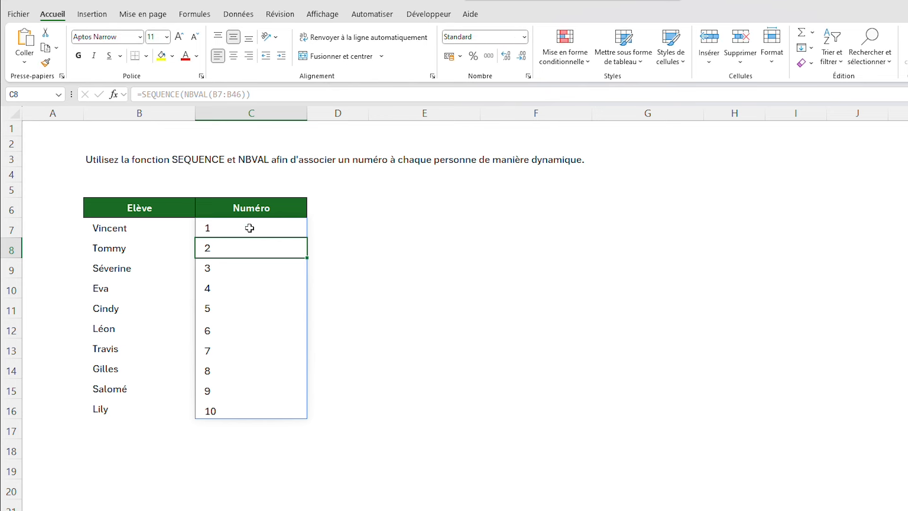
# Review the student names in B7:B16 and the blank cells beneath them against the Numéro column
pyautogui.moveTo(167, 227); pyautogui.dragTo(152, 414)
pyautogui.moveTo(140, 231); pyautogui.dragTo(150, 482)
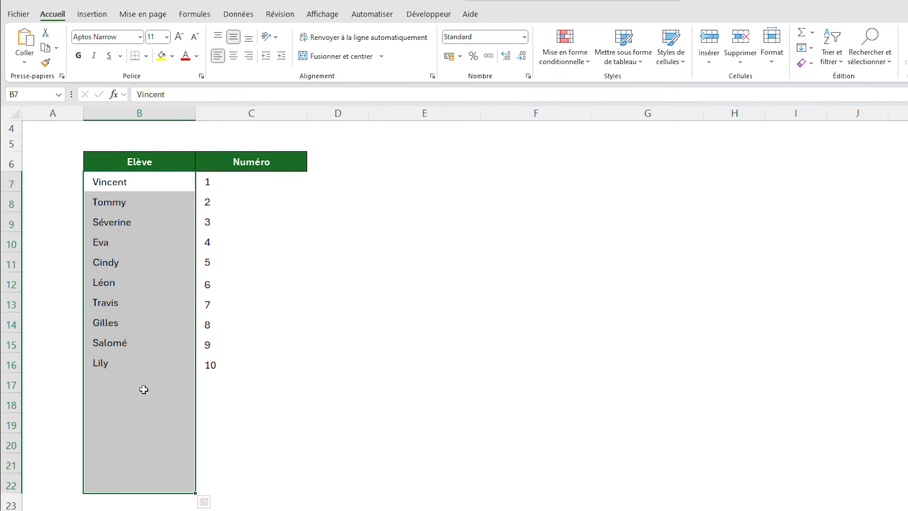
pyautogui.scroll(1, 144, 389)
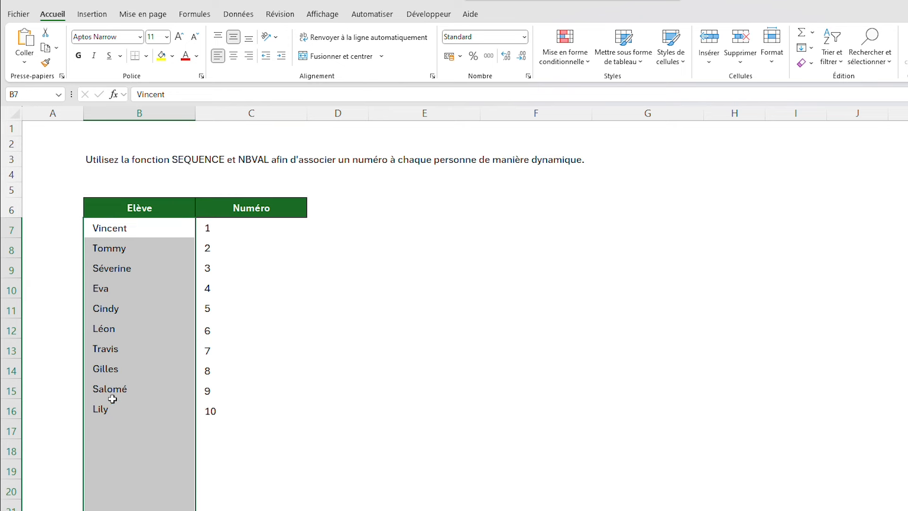
pyautogui.moveTo(142, 232); pyautogui.dragTo(137, 402)
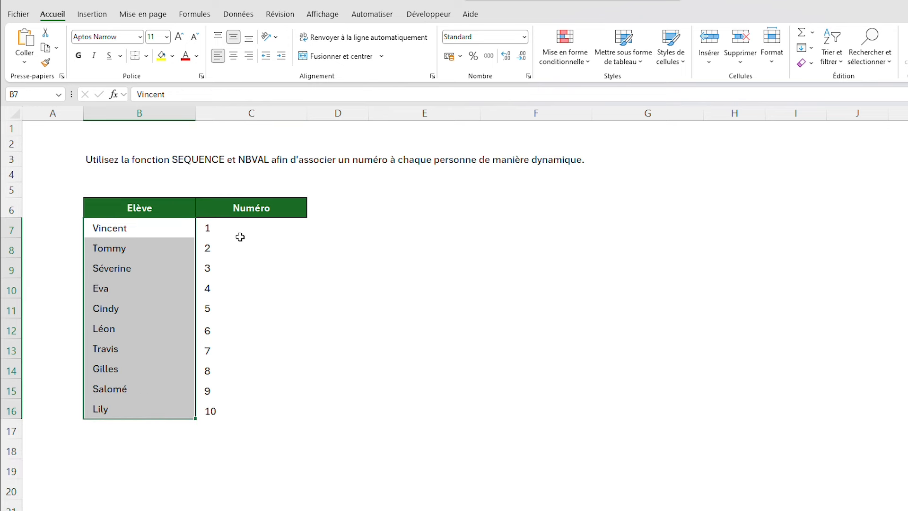
# Add two more students' first names in B17 and B18 to test the dynamic numbering in the Numéro column
pyautogui.moveTo(240, 235); pyautogui.dragTo(225, 407)
pyautogui.click(100, 424)
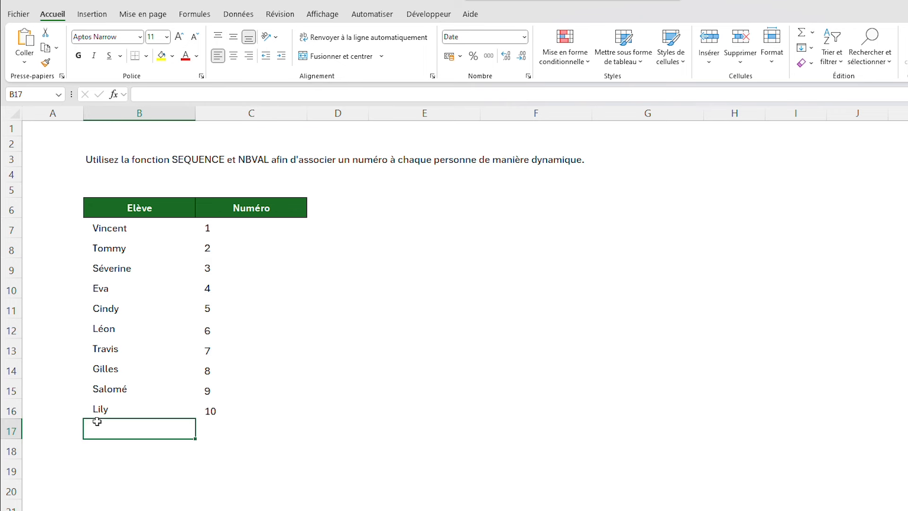
pyautogui.write('Gauthier')
pyautogui.press('Return')
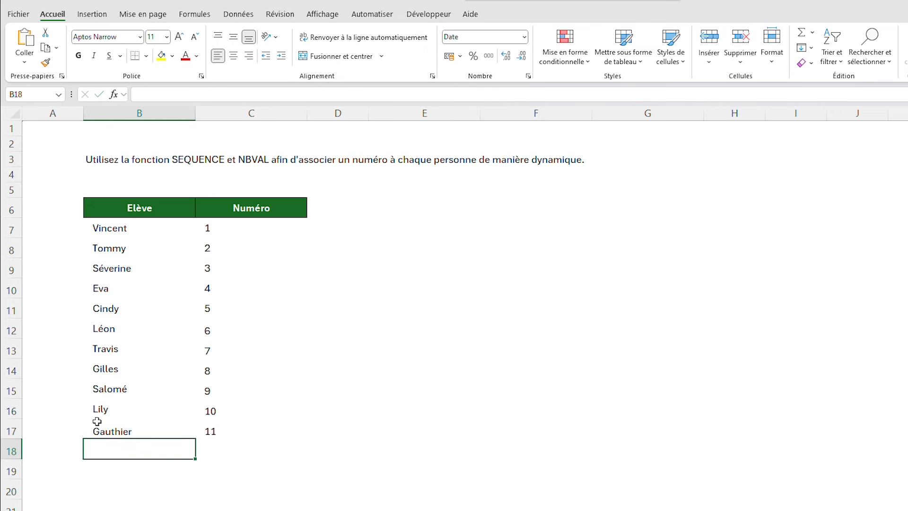
pyautogui.write('Théo')
pyautogui.press('Return')
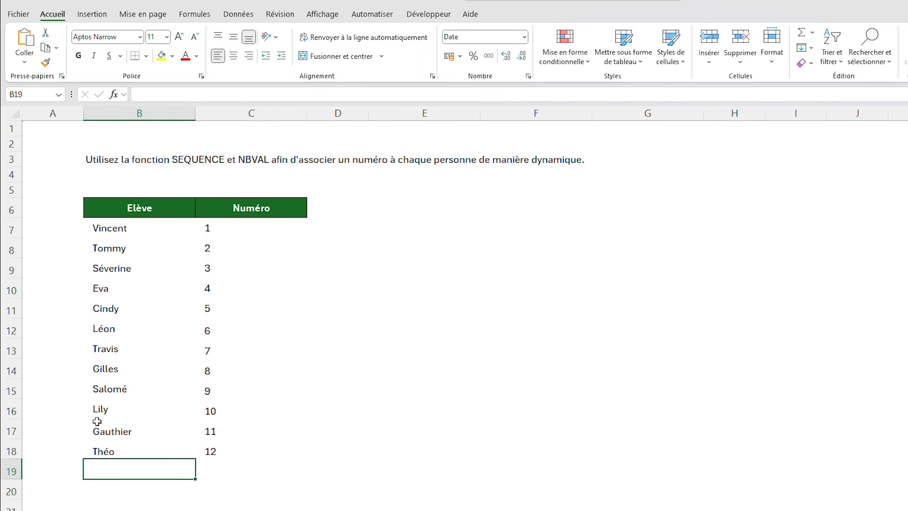
# Clear the two test students' names from B18 and B17
pyautogui.press('Up')
pyautogui.press('Delete')
pyautogui.press('Up')
pyautogui.press('Delete')
pyautogui.press('Up')
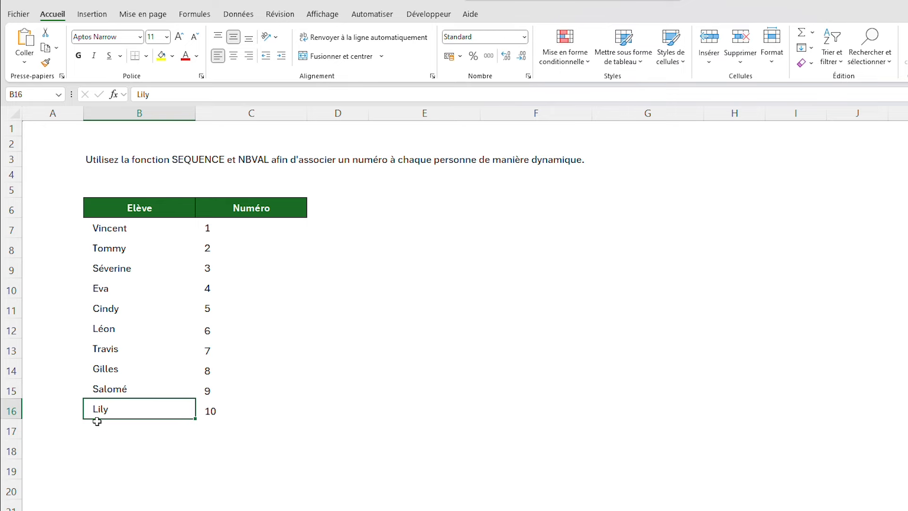
pyautogui.click(231, 436)
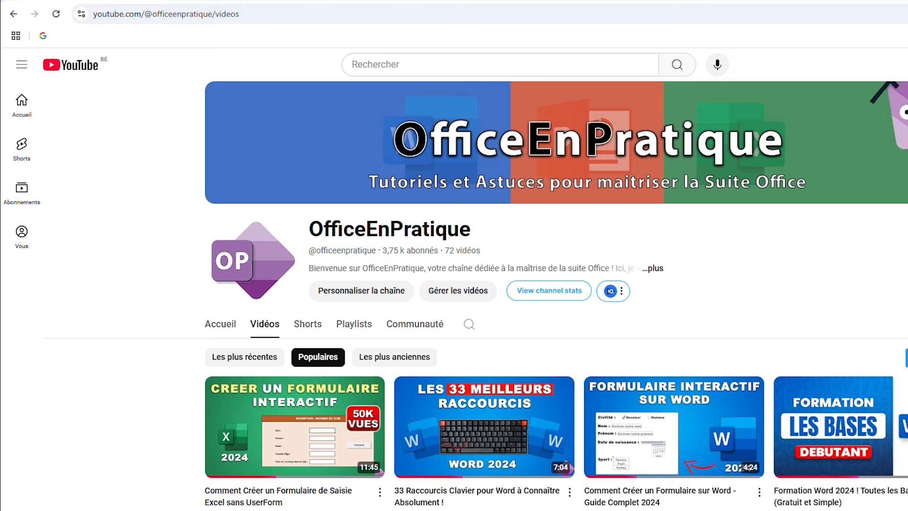
pyautogui.scroll(-3, 473, 331)
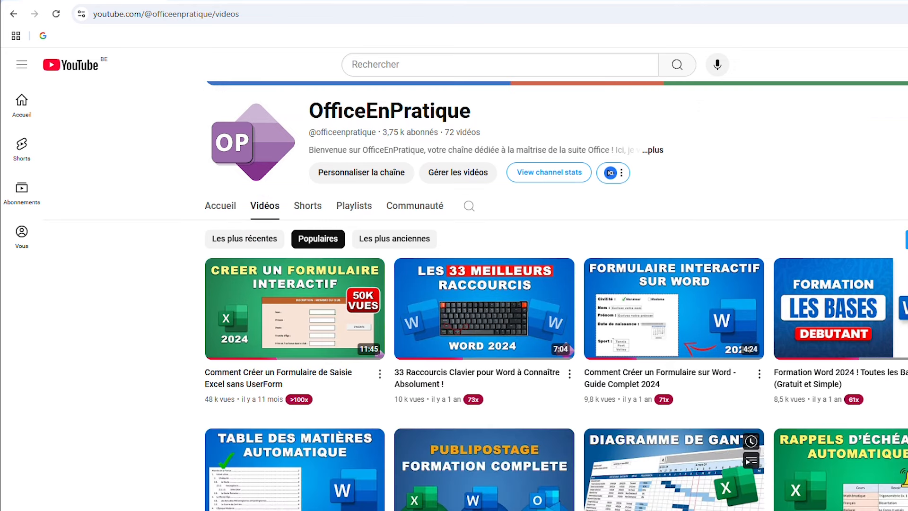